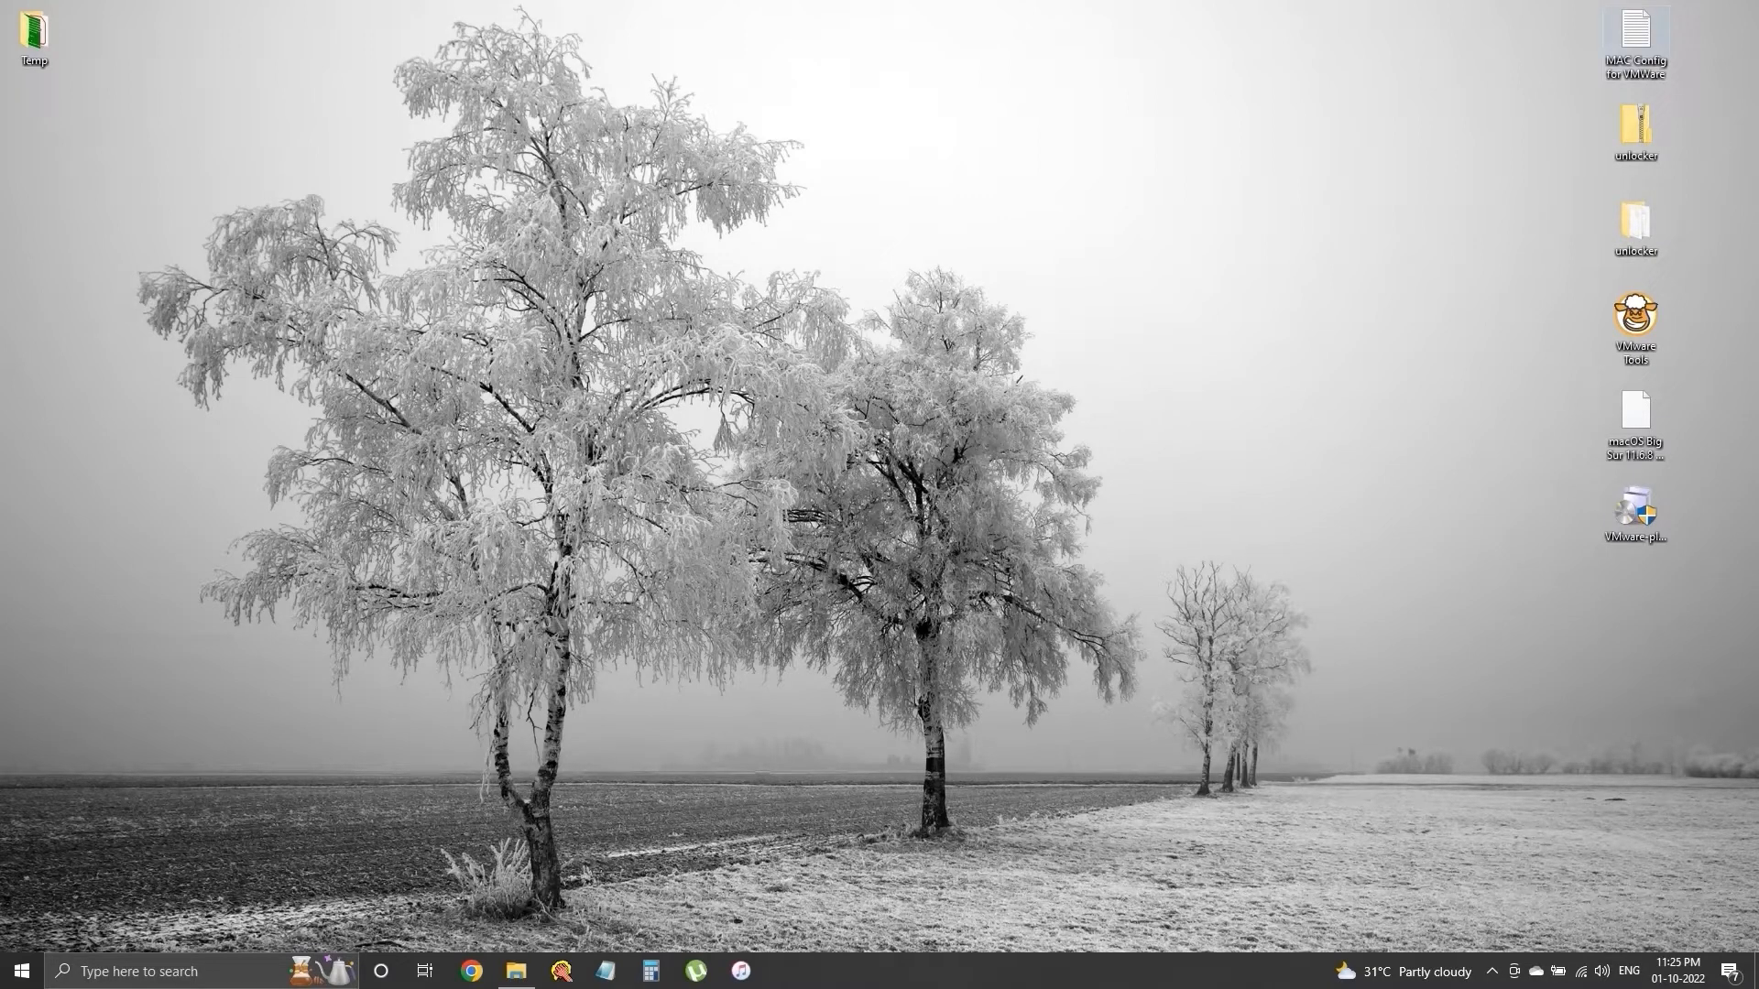
Open the MAC Config for VMWare text file, review its VMX code and download links, and close it
double_click(1635, 41)
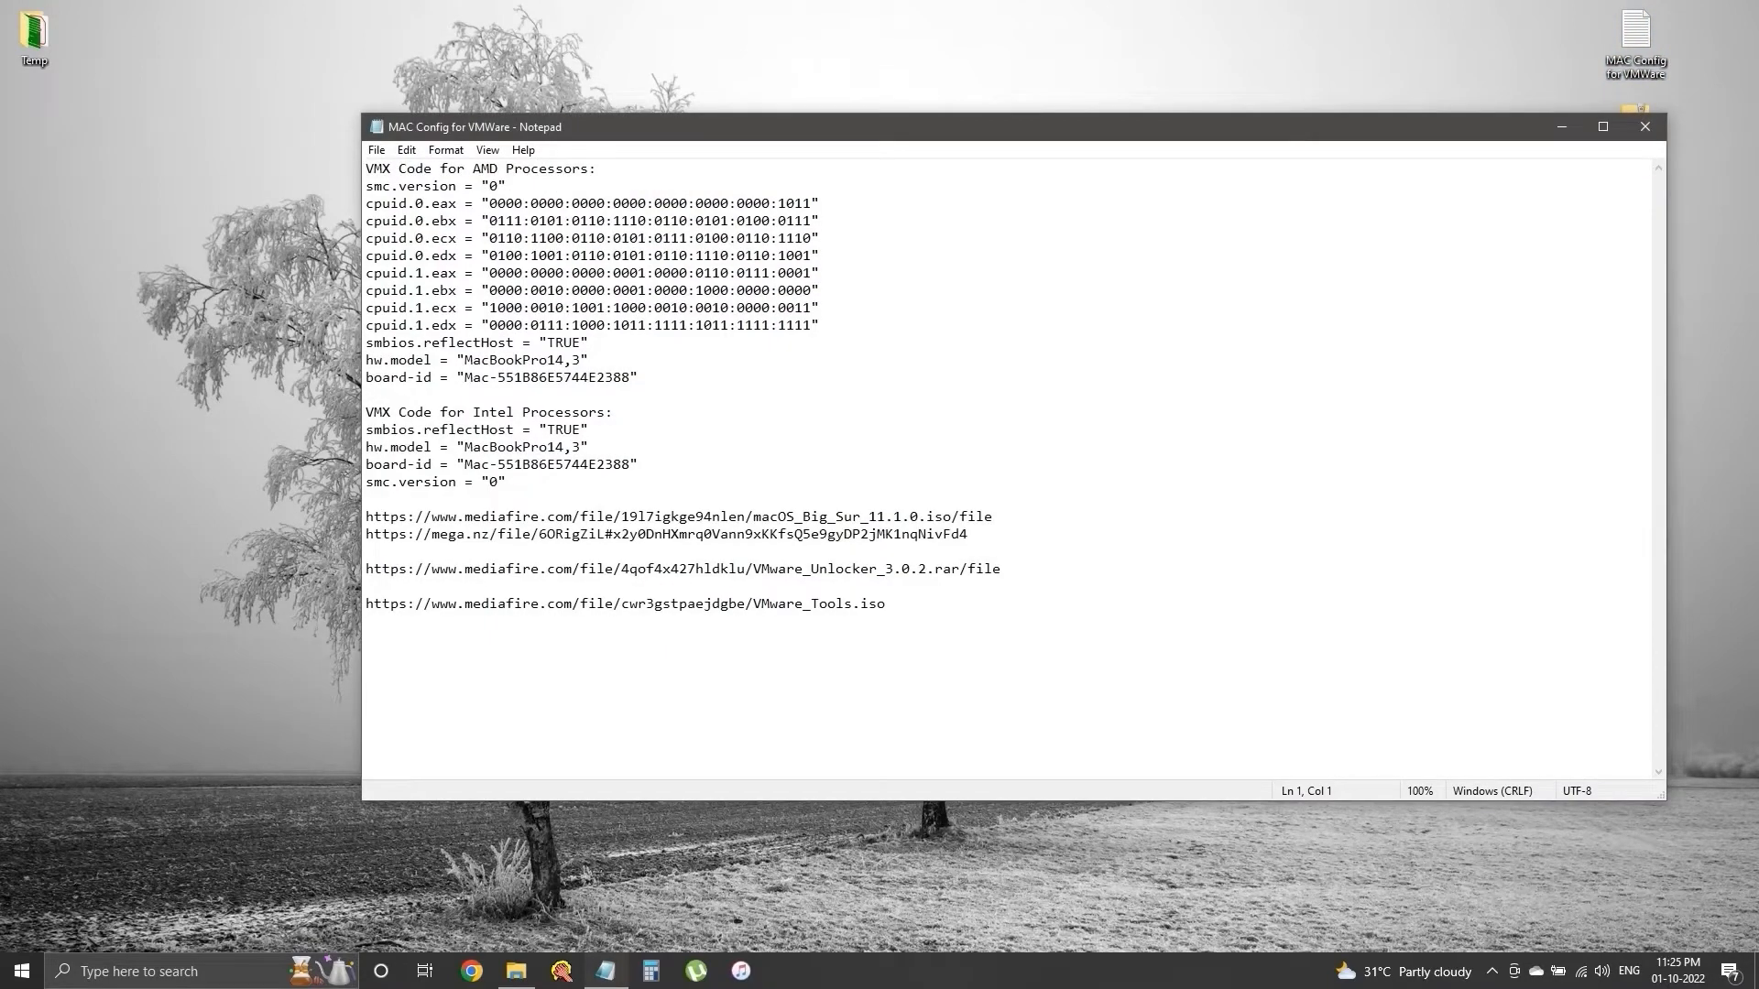
left_click_drag(365, 516, 885, 604)
left_click(885, 604)
left_click(1646, 127)
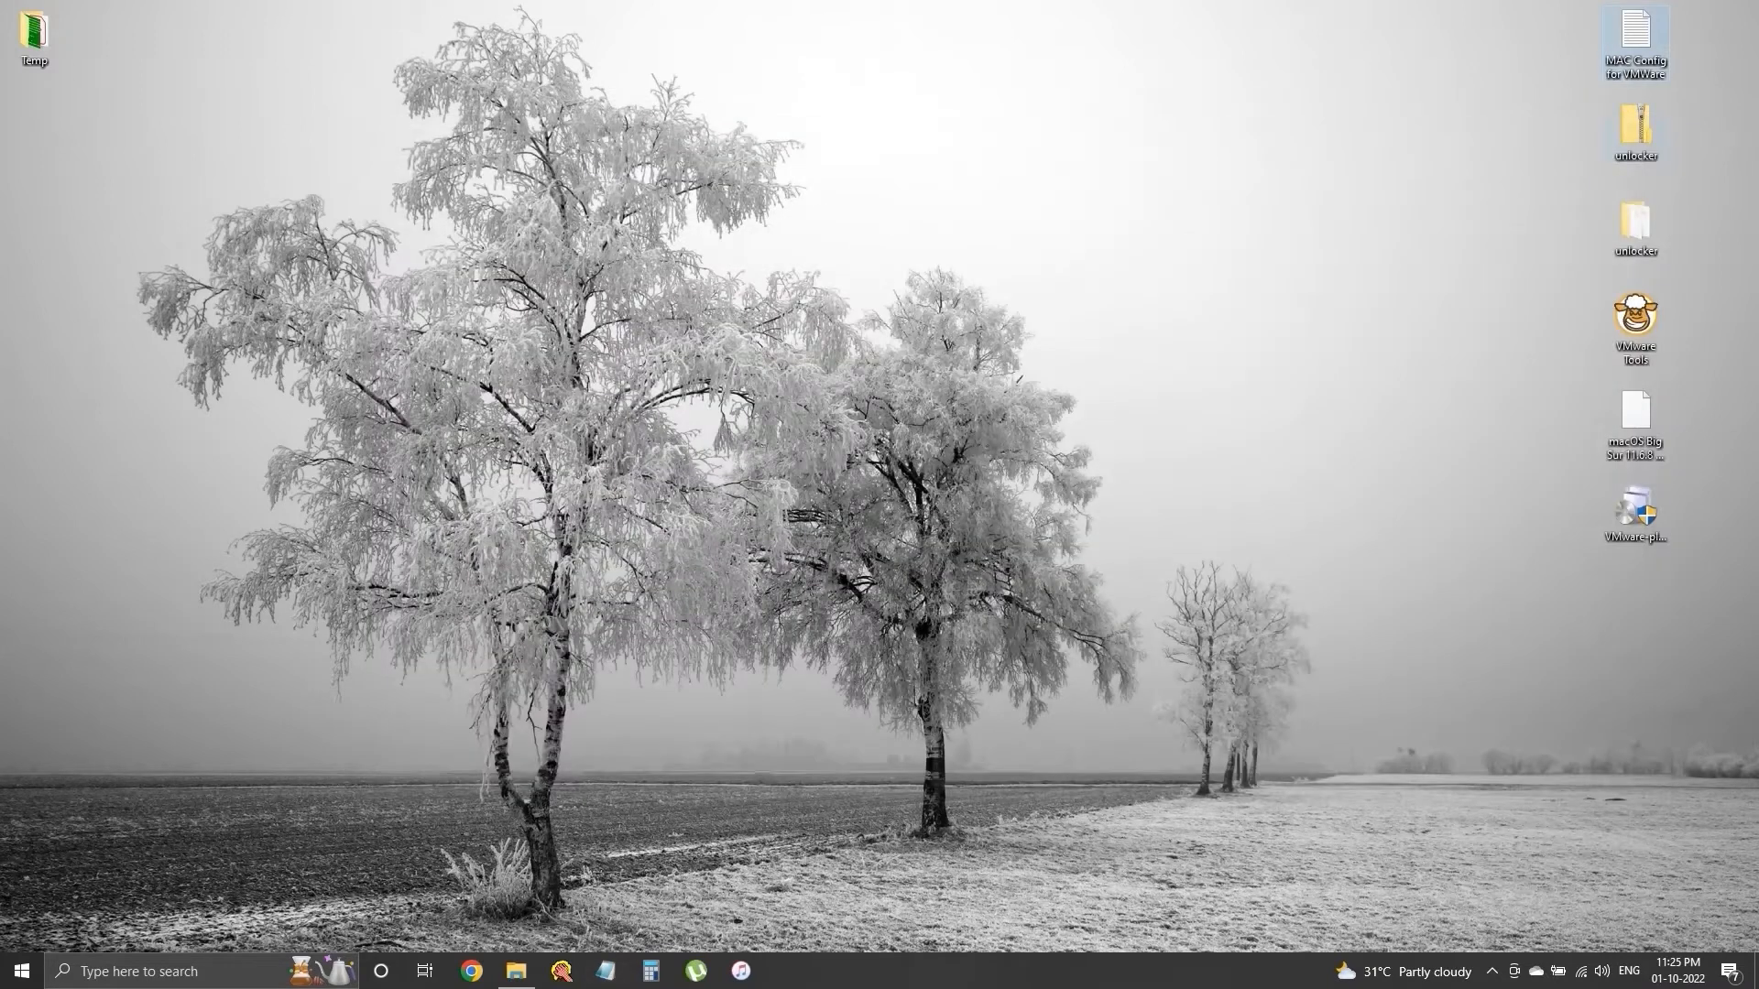
left_click(1637, 128)
mouse_move(1636, 128)
left_mouse_down()
mouse_move(1532, 145)
mouse_move(1638, 129)
left_mouse_up()
mouse_move(1636, 316)
left_mouse_down()
mouse_move(1594, 300)
mouse_move(1636, 316)
left_mouse_up()
mouse_move(1637, 417)
left_mouse_down()
mouse_move(1552, 413)
mouse_move(1648, 417)
left_mouse_up()
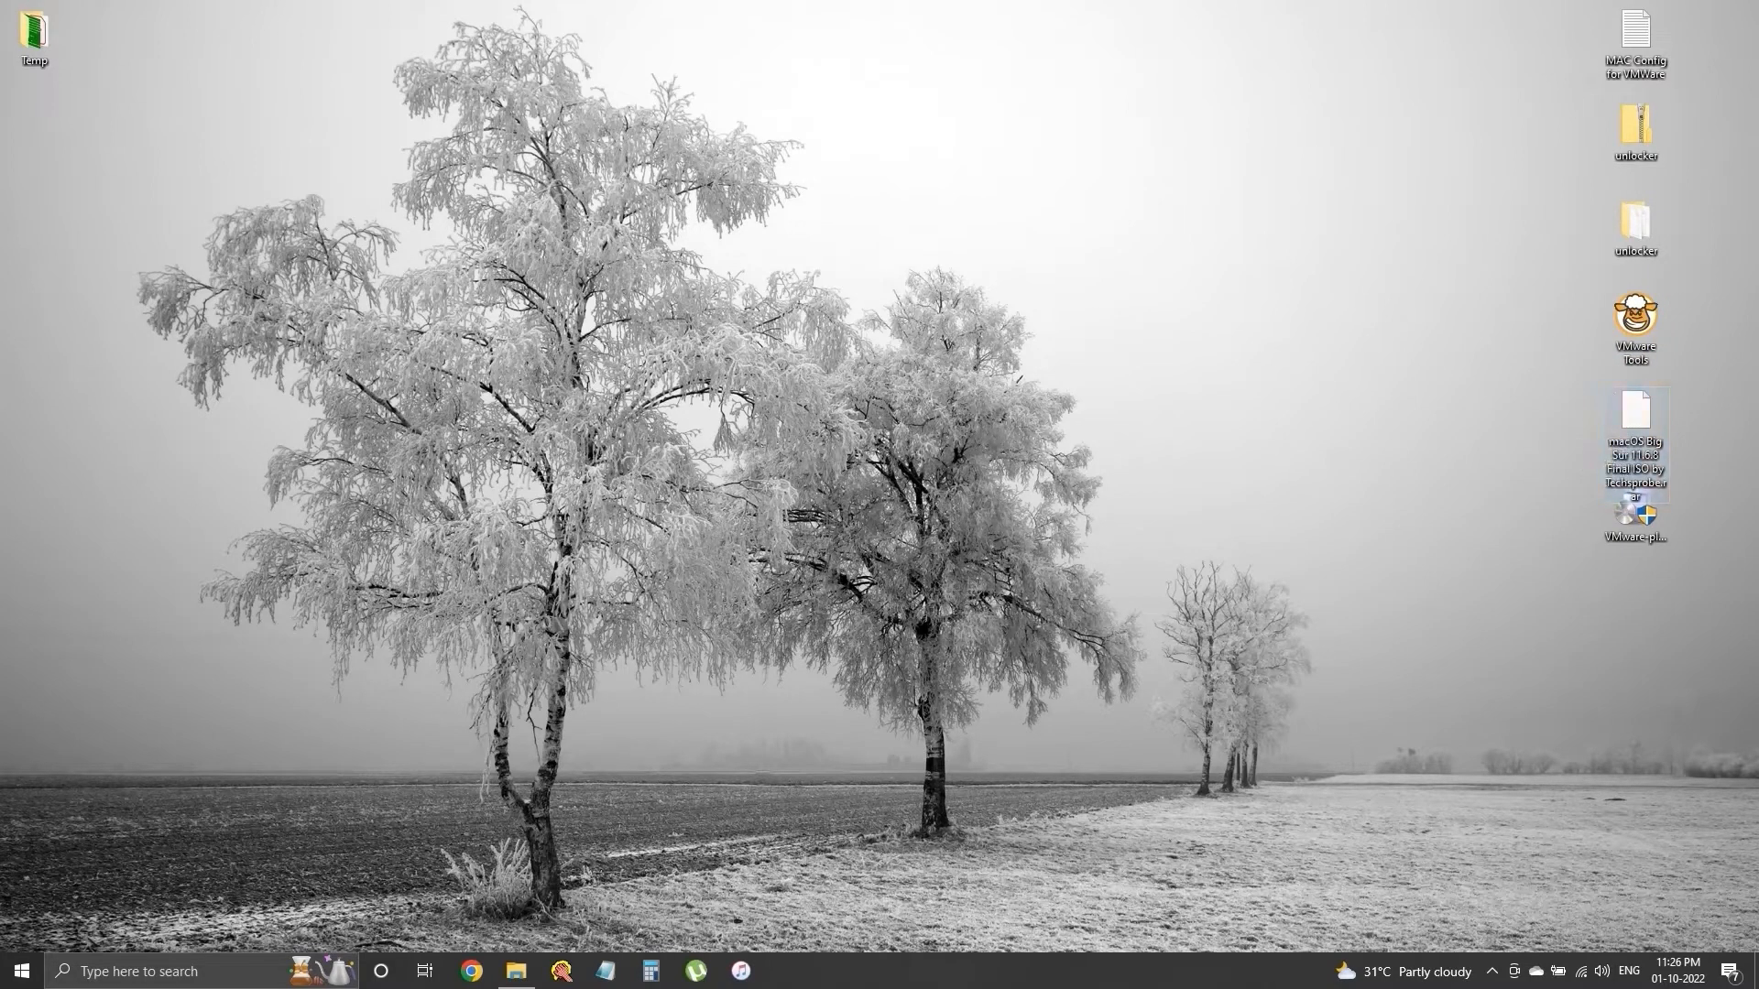
left_click(1636, 513)
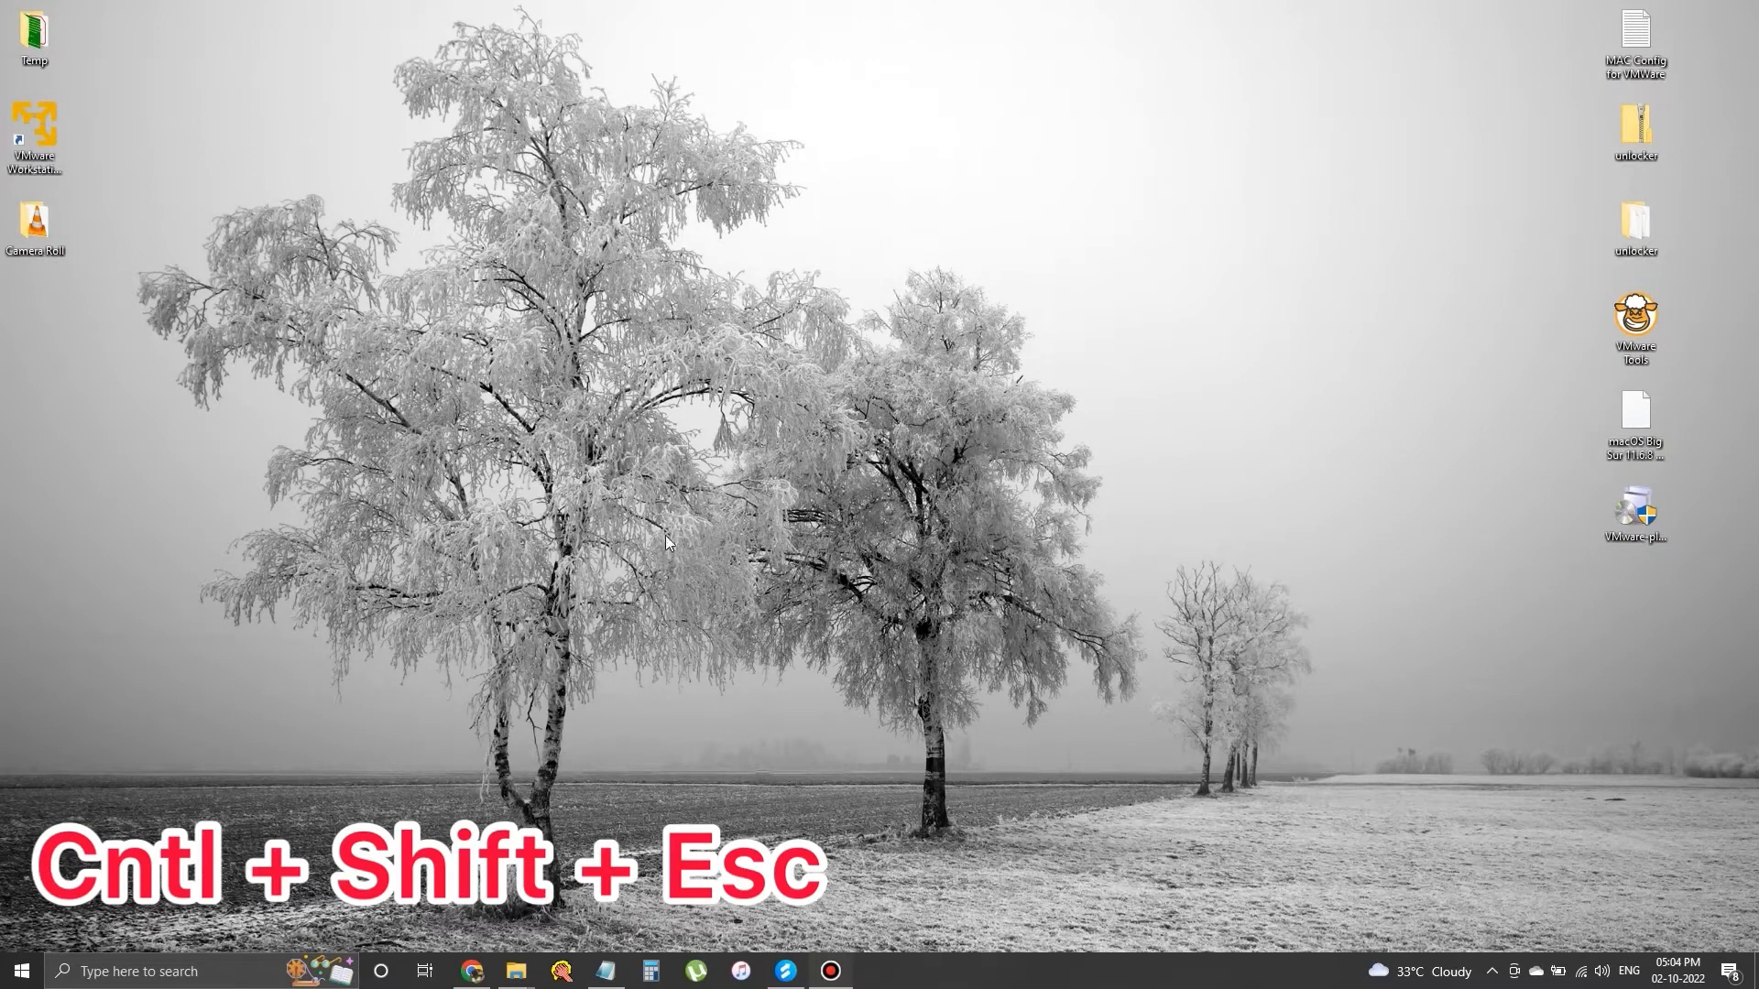
Check the CPU's virtualization status in Task Manager's performance details and close Task Manager
key("ctrl+shift+Escape")
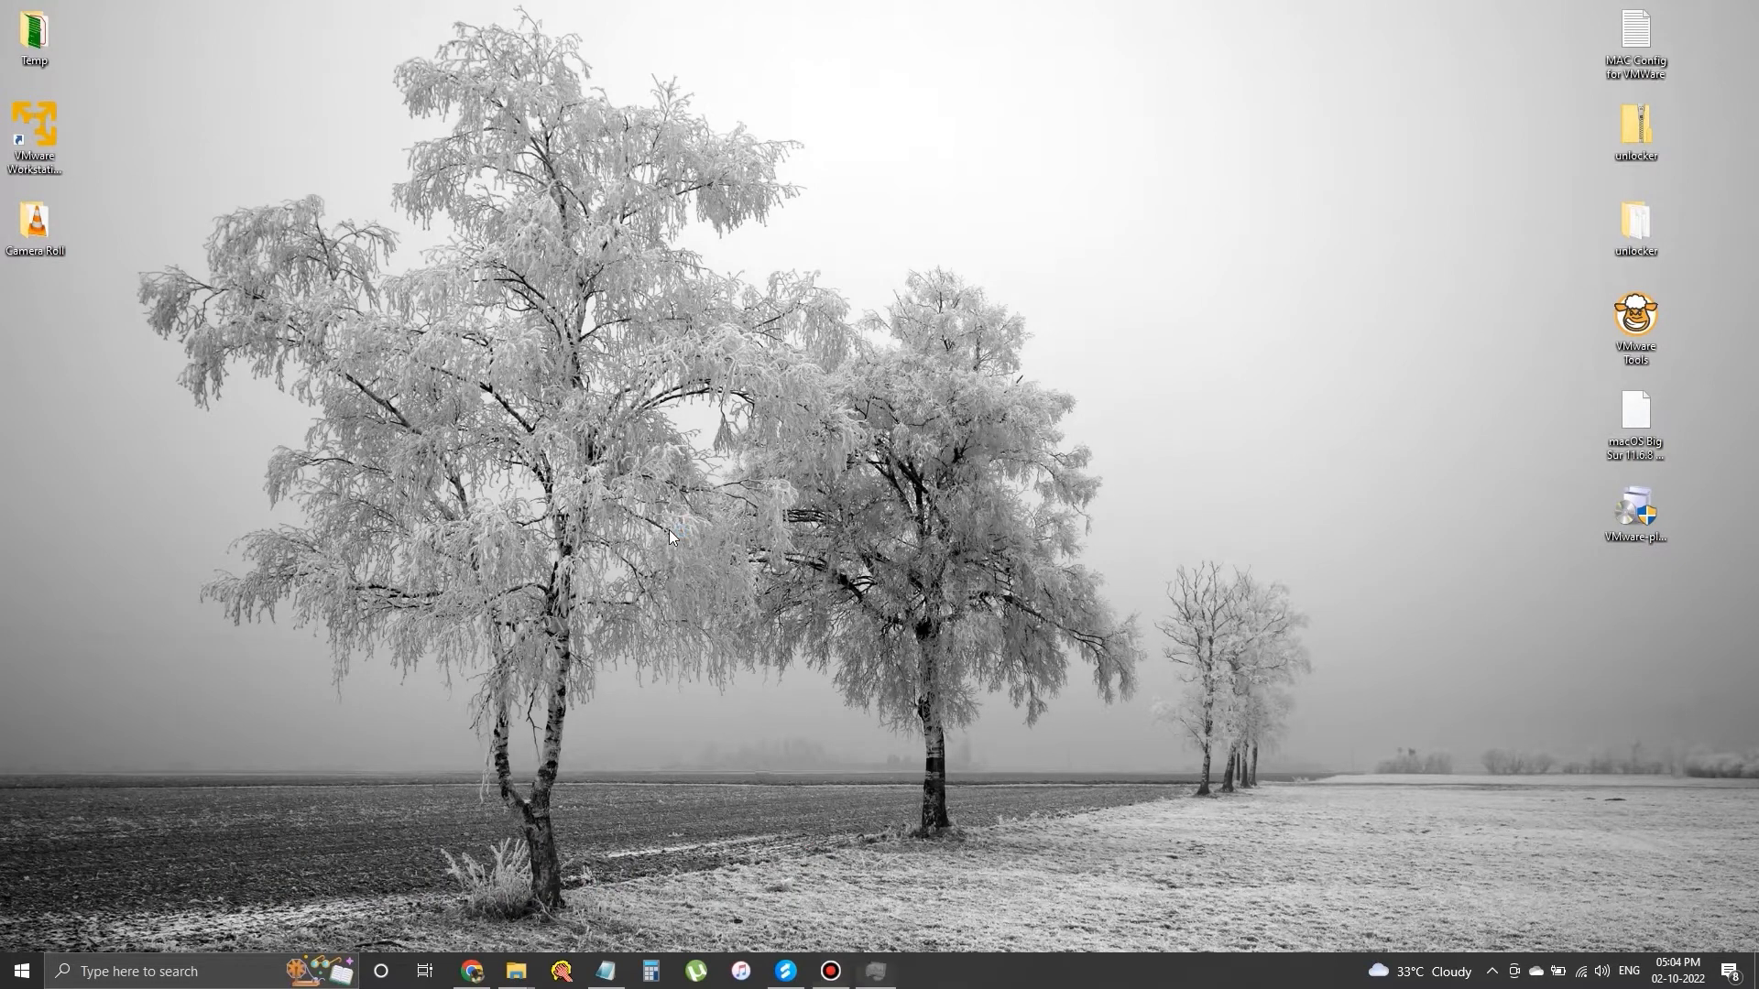
left_click_drag(1050, 201, 639, 219)
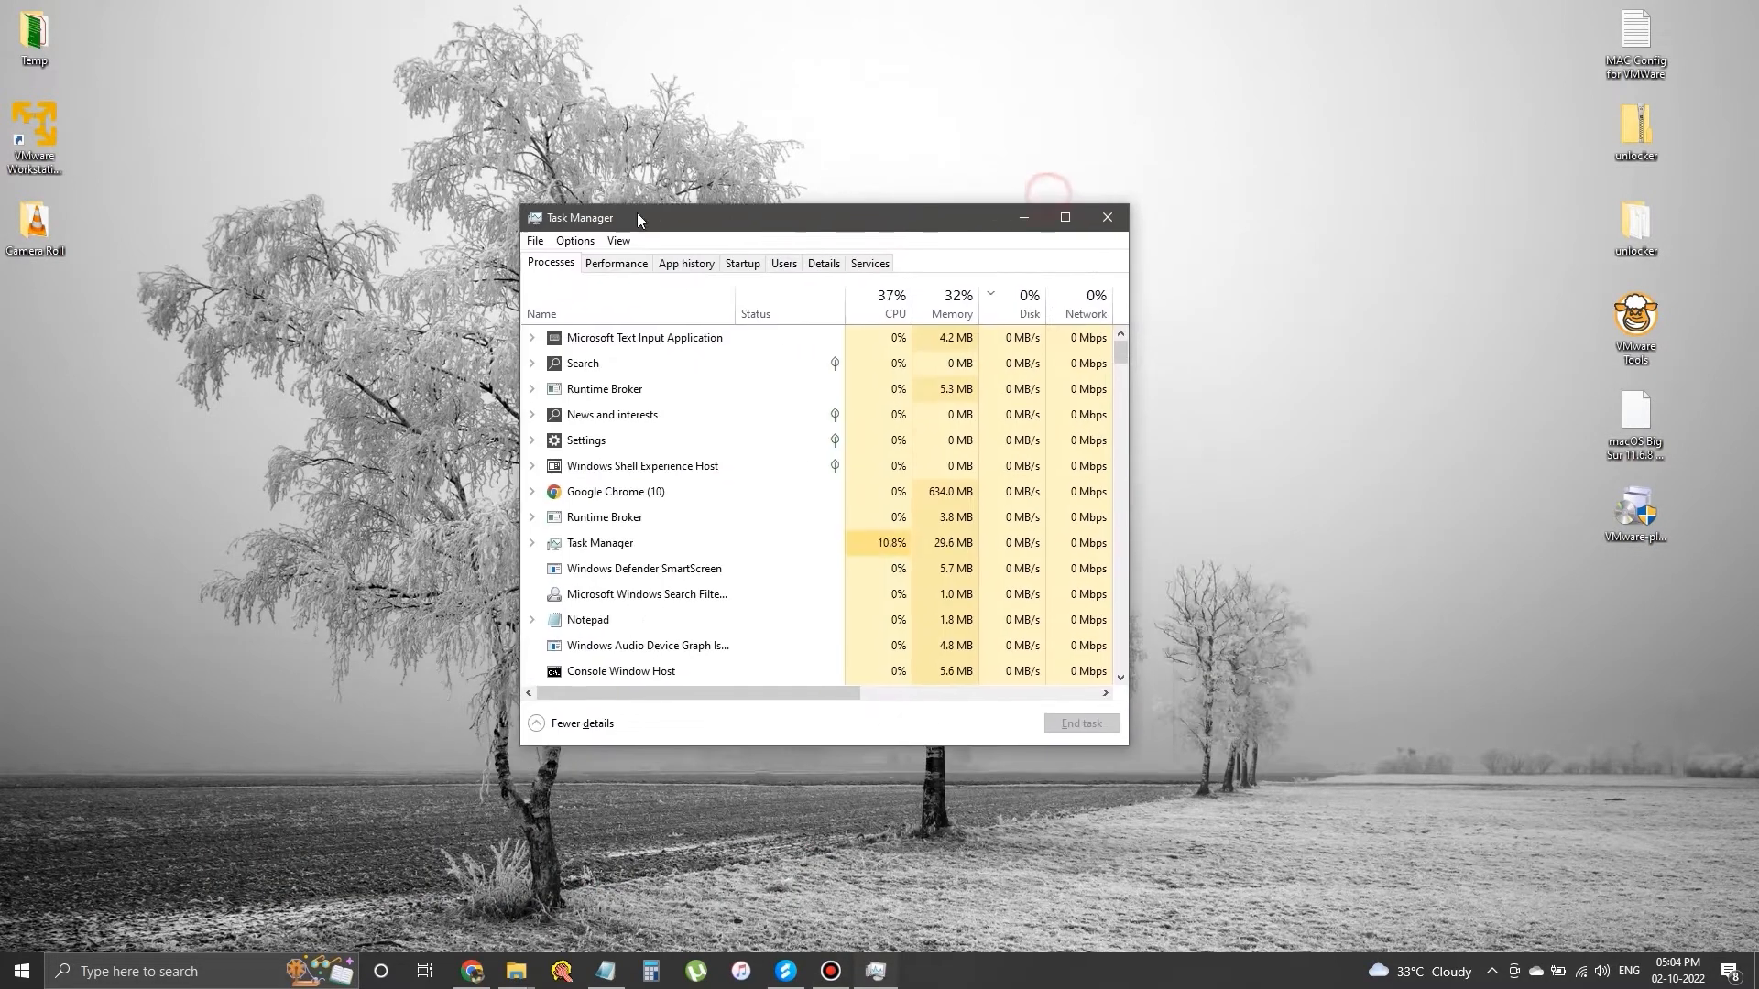
left_click(616, 265)
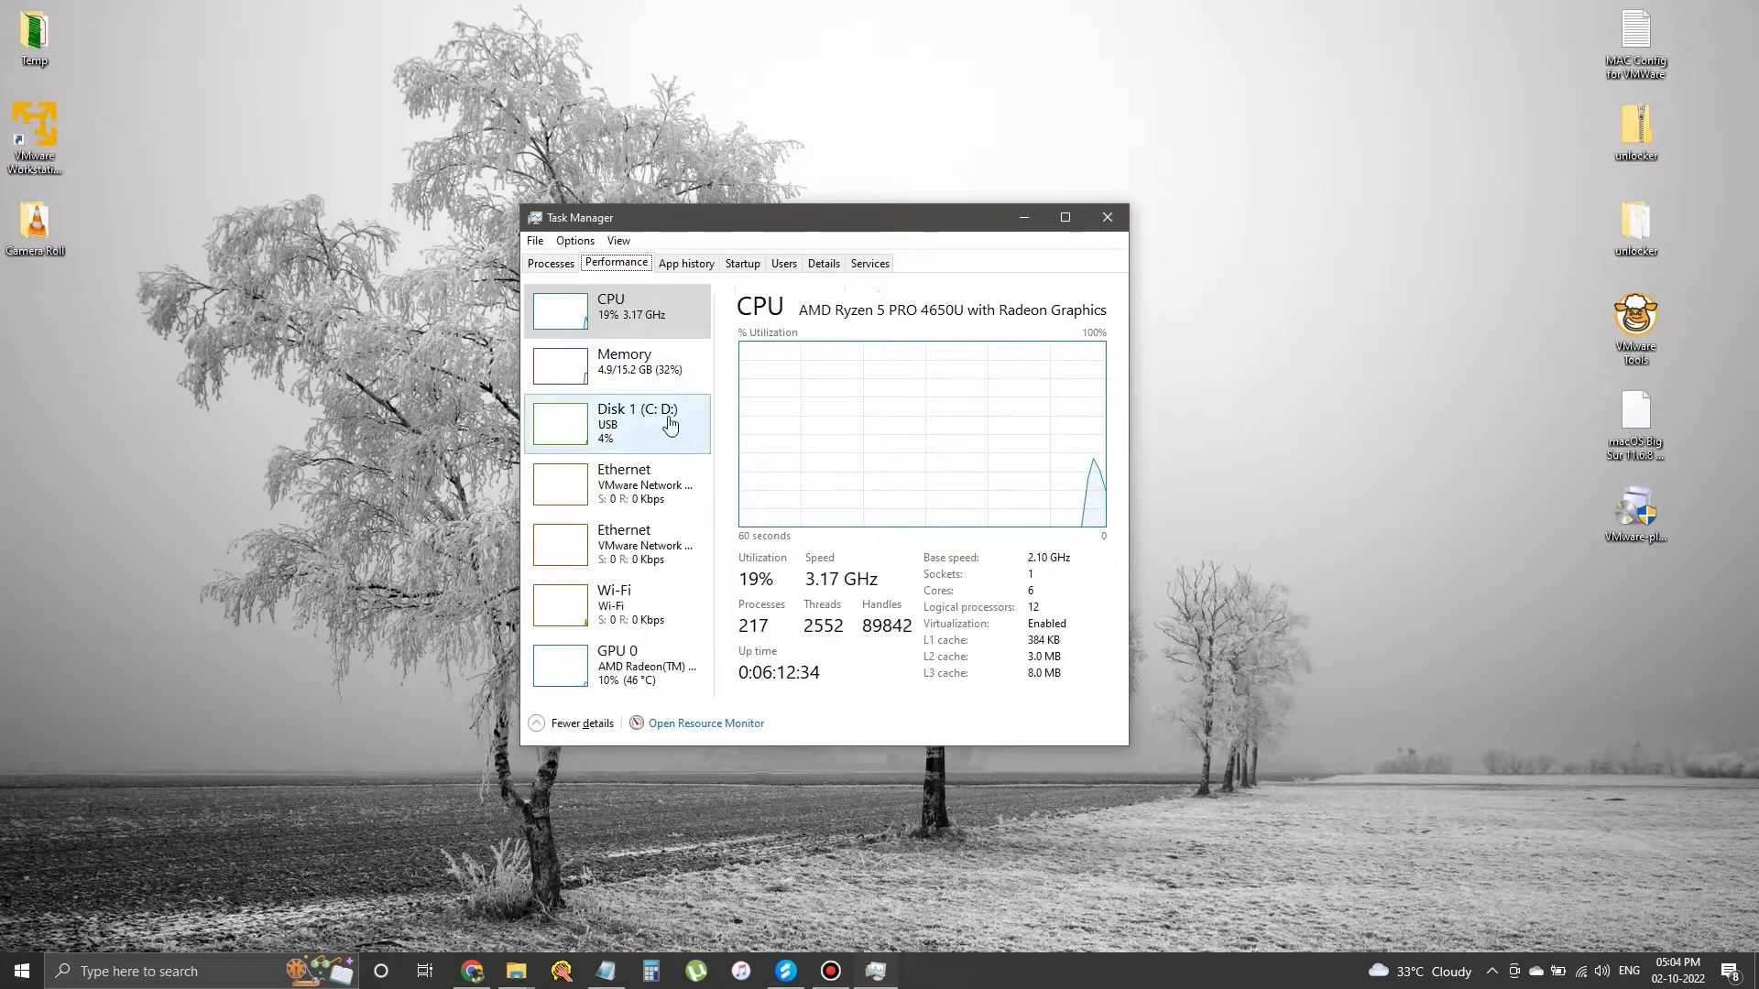
left_click(556, 317)
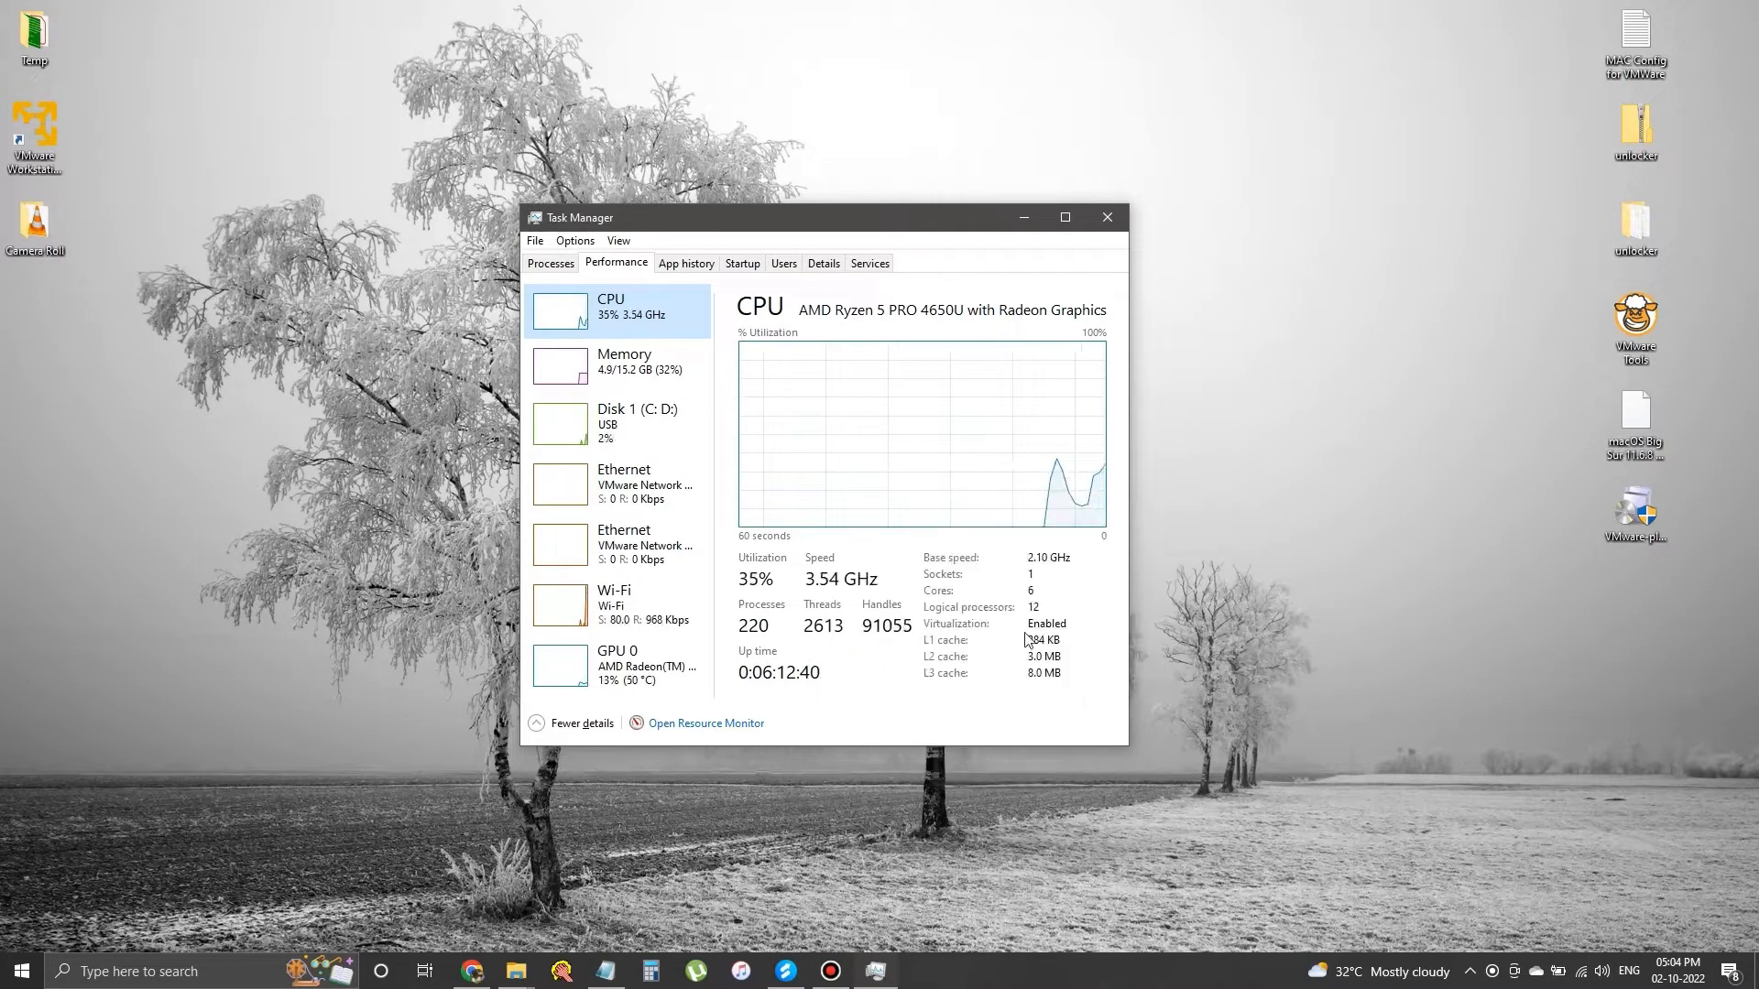
left_click(1117, 227)
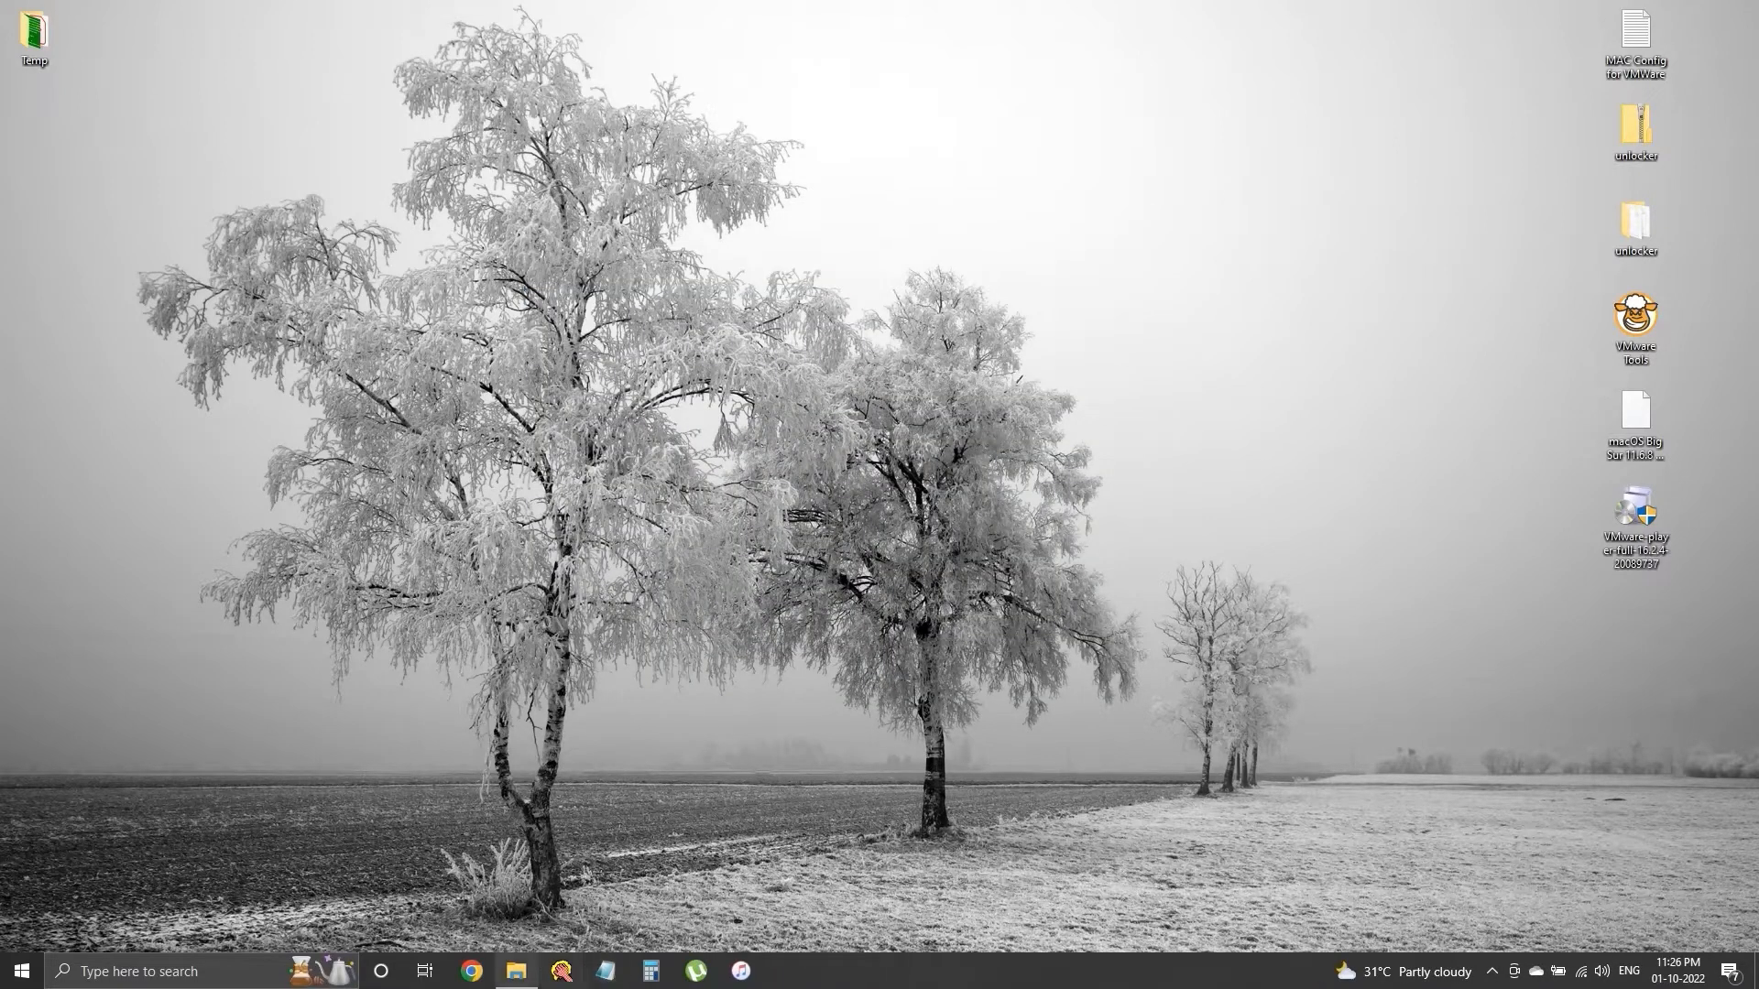
Search the web in Chrome for "vmware player" and open VMware's Download VMware Workstation Player page
left_click(472, 971)
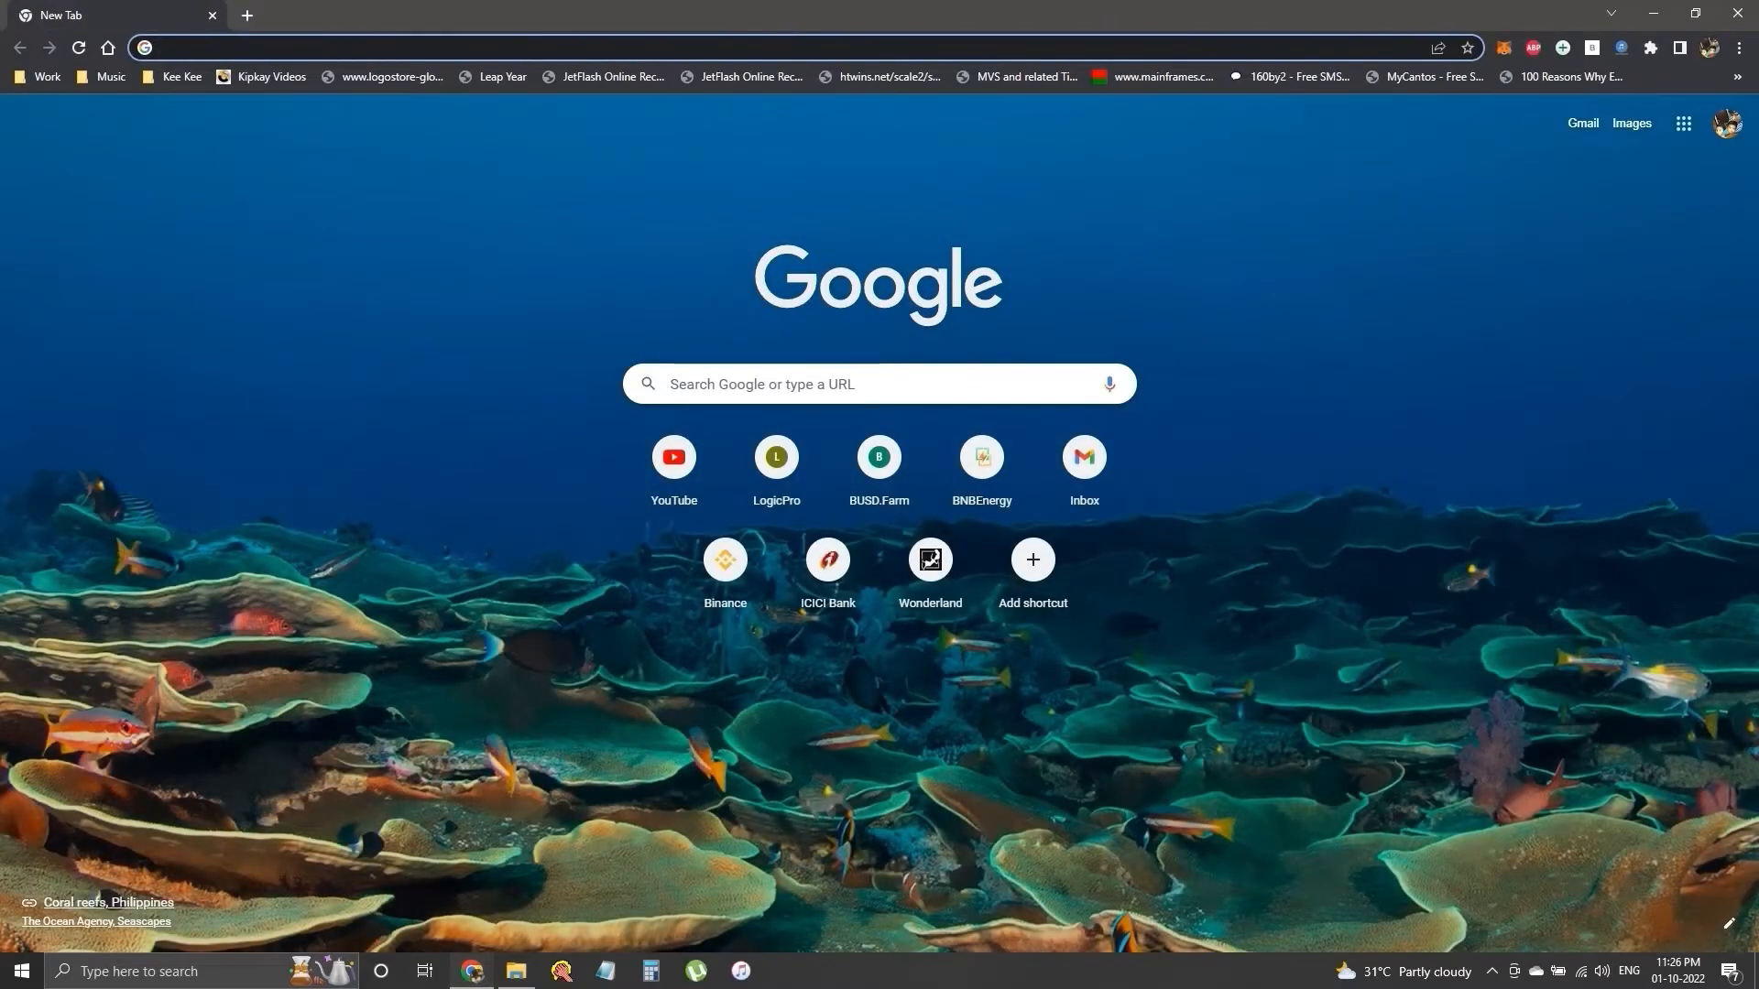
type("vmware p")
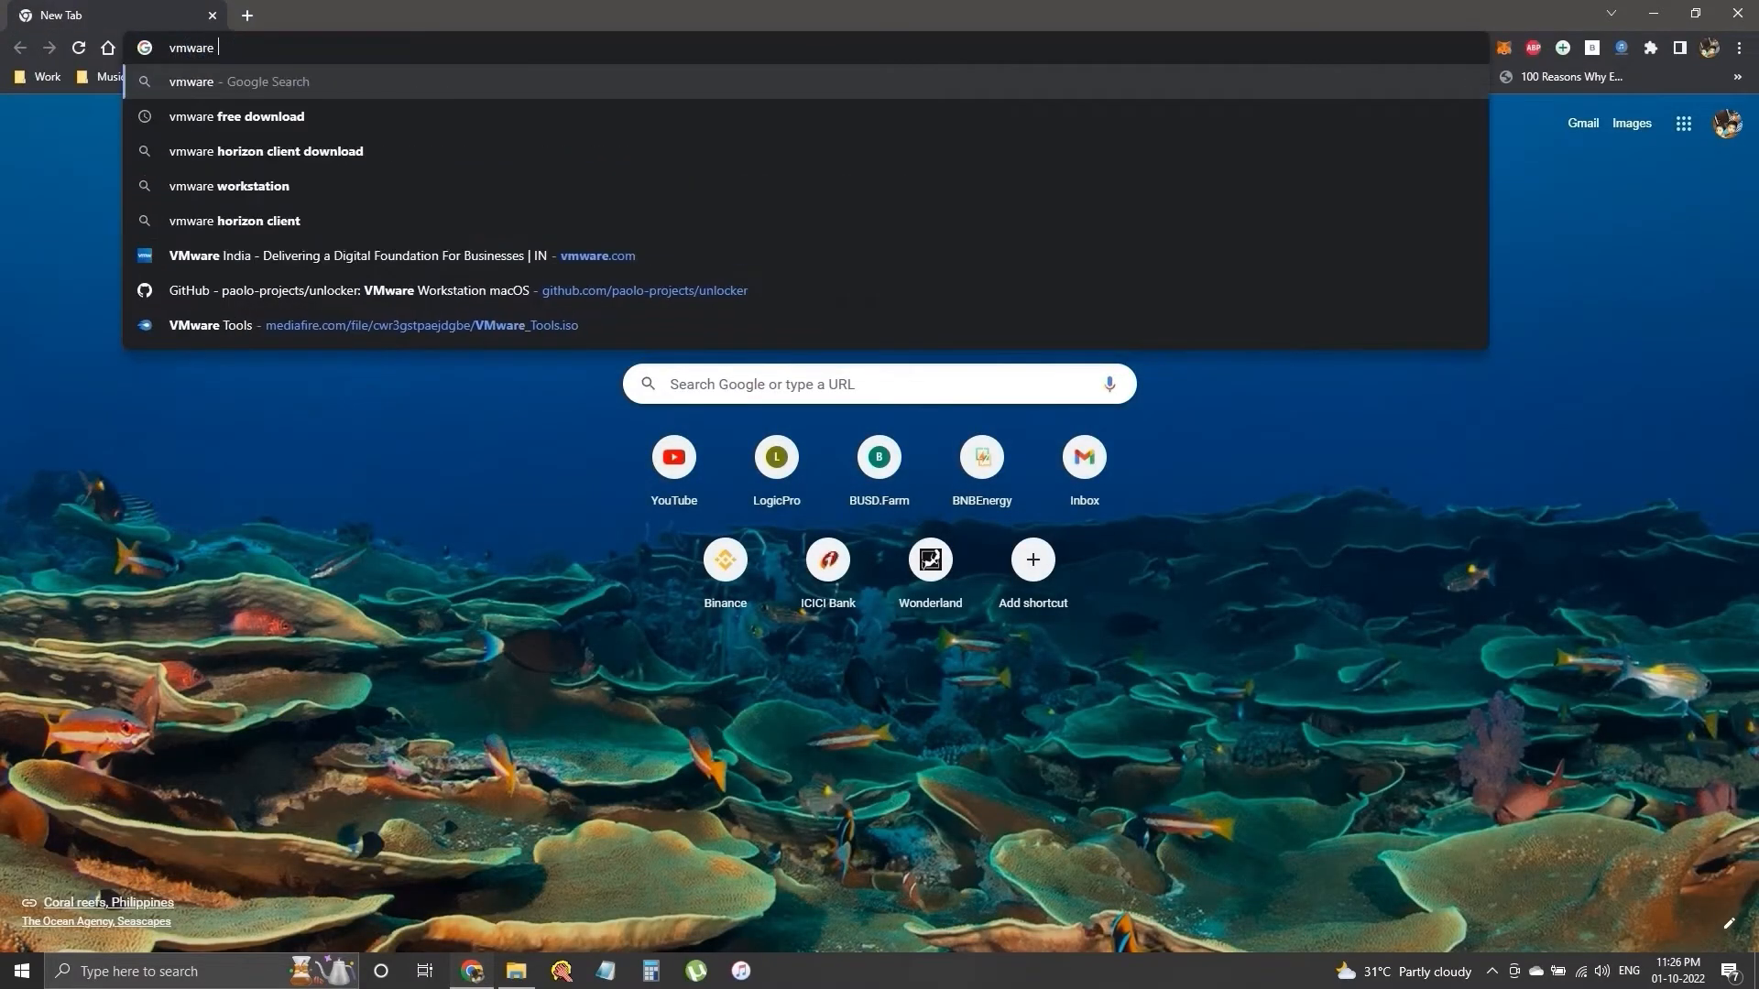
type("layer")
key("Return")
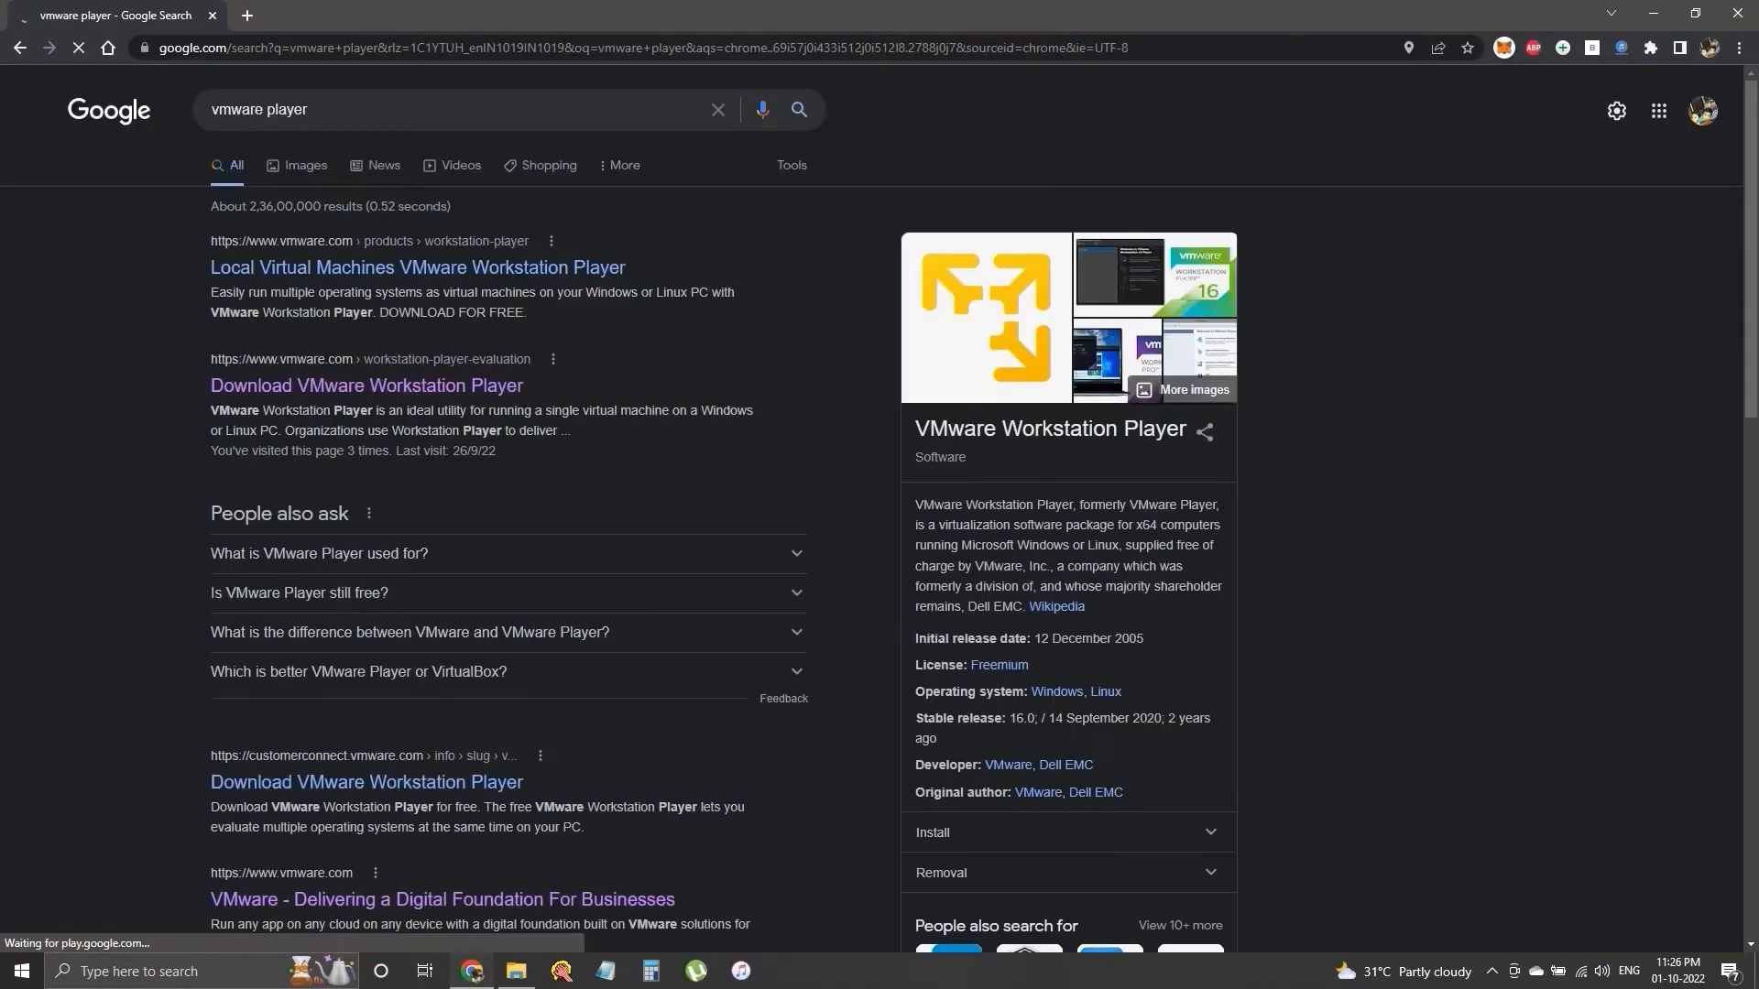
left_click(366, 385)
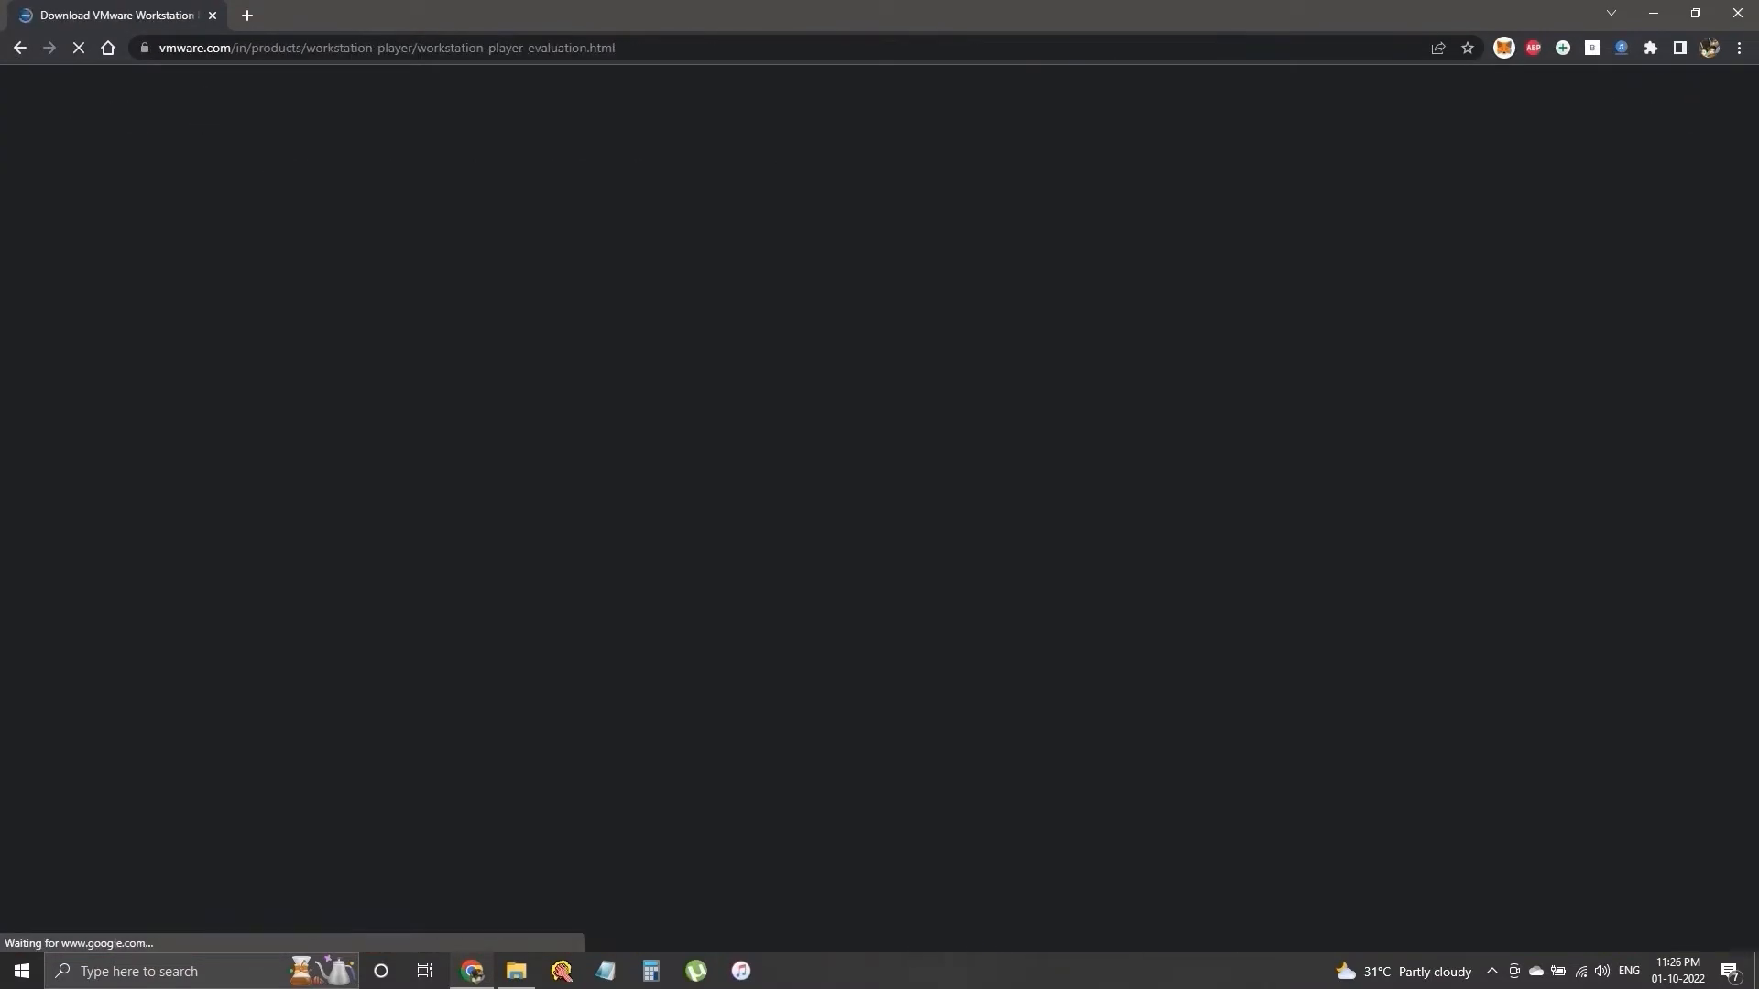
Start downloading Workstation 16.0 Player for Windows, cancel the download and minimize the browser
scroll(879, 513, "down", 8)
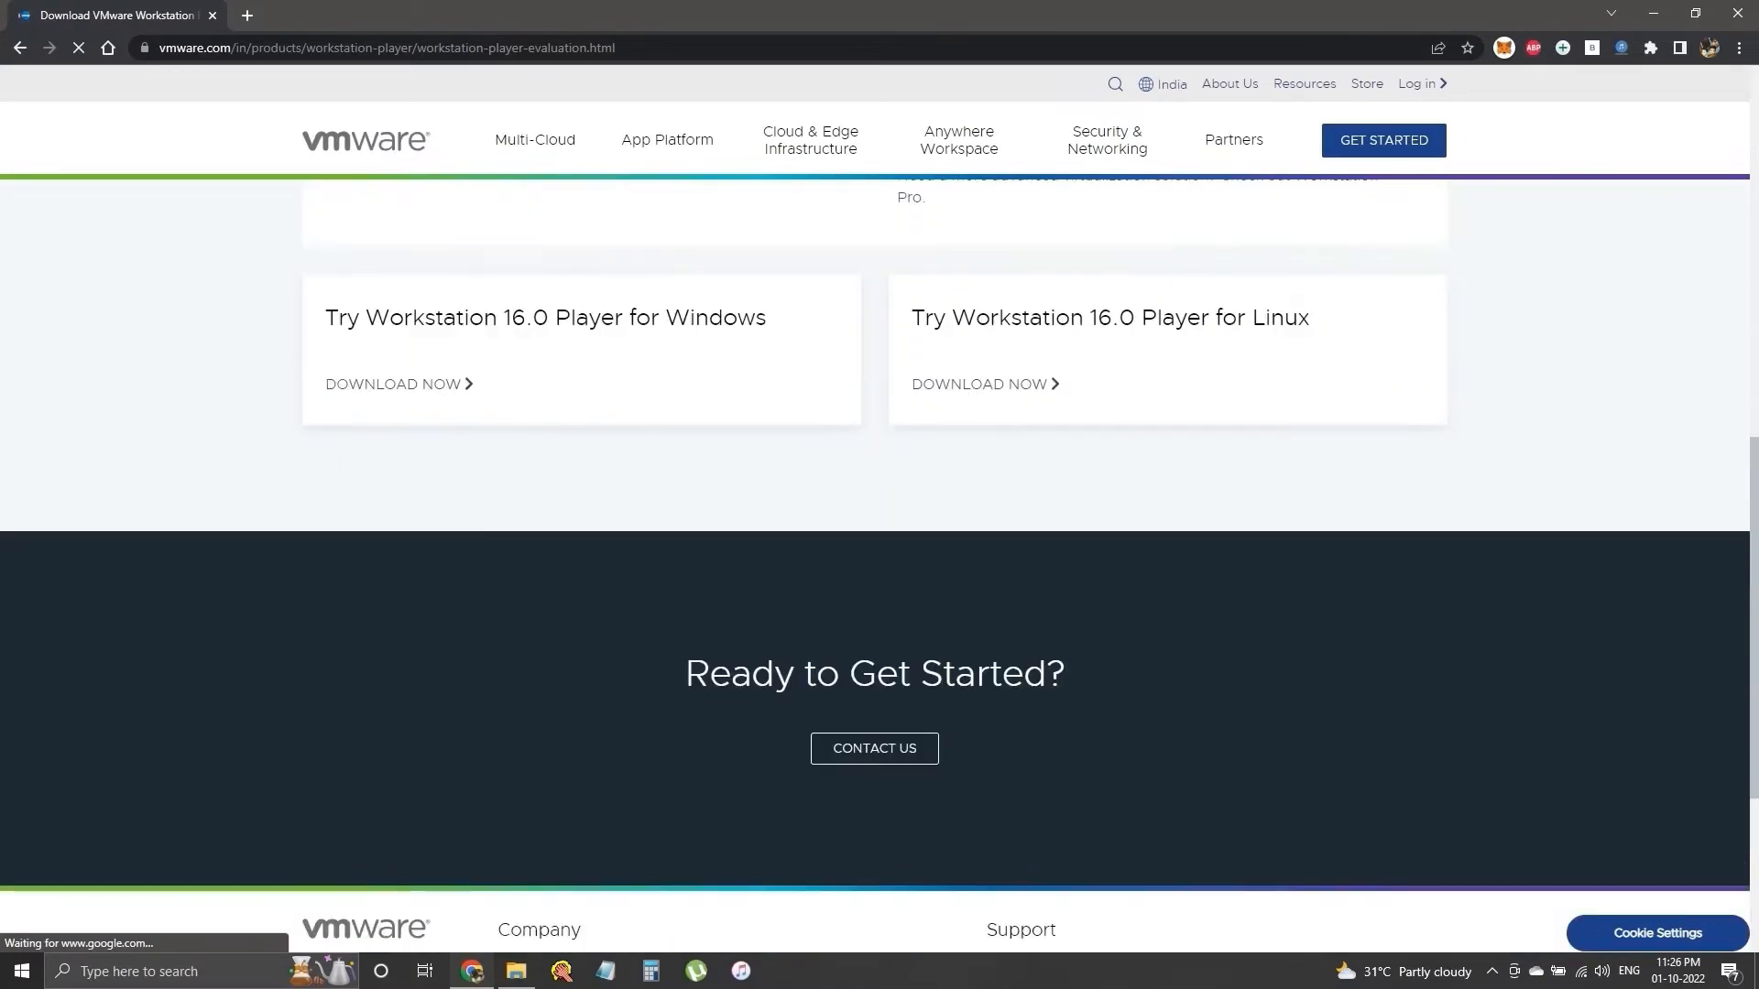
scroll(880, 513, "up", 4)
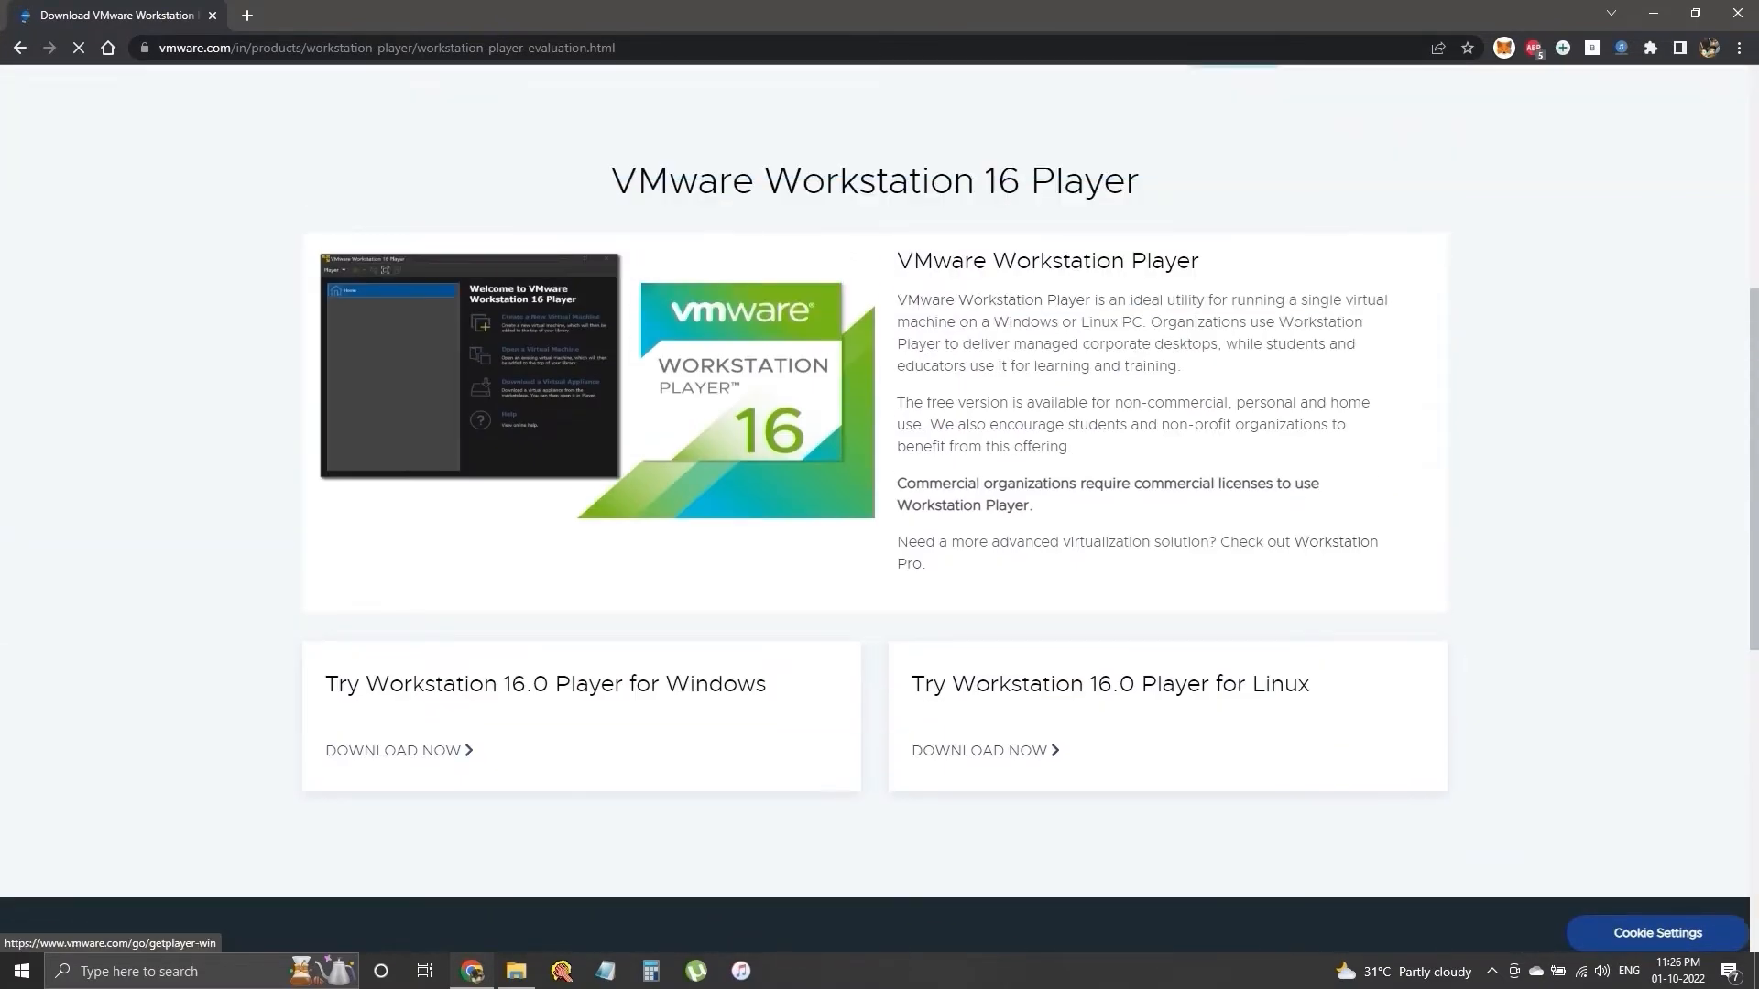
left_click(430, 751)
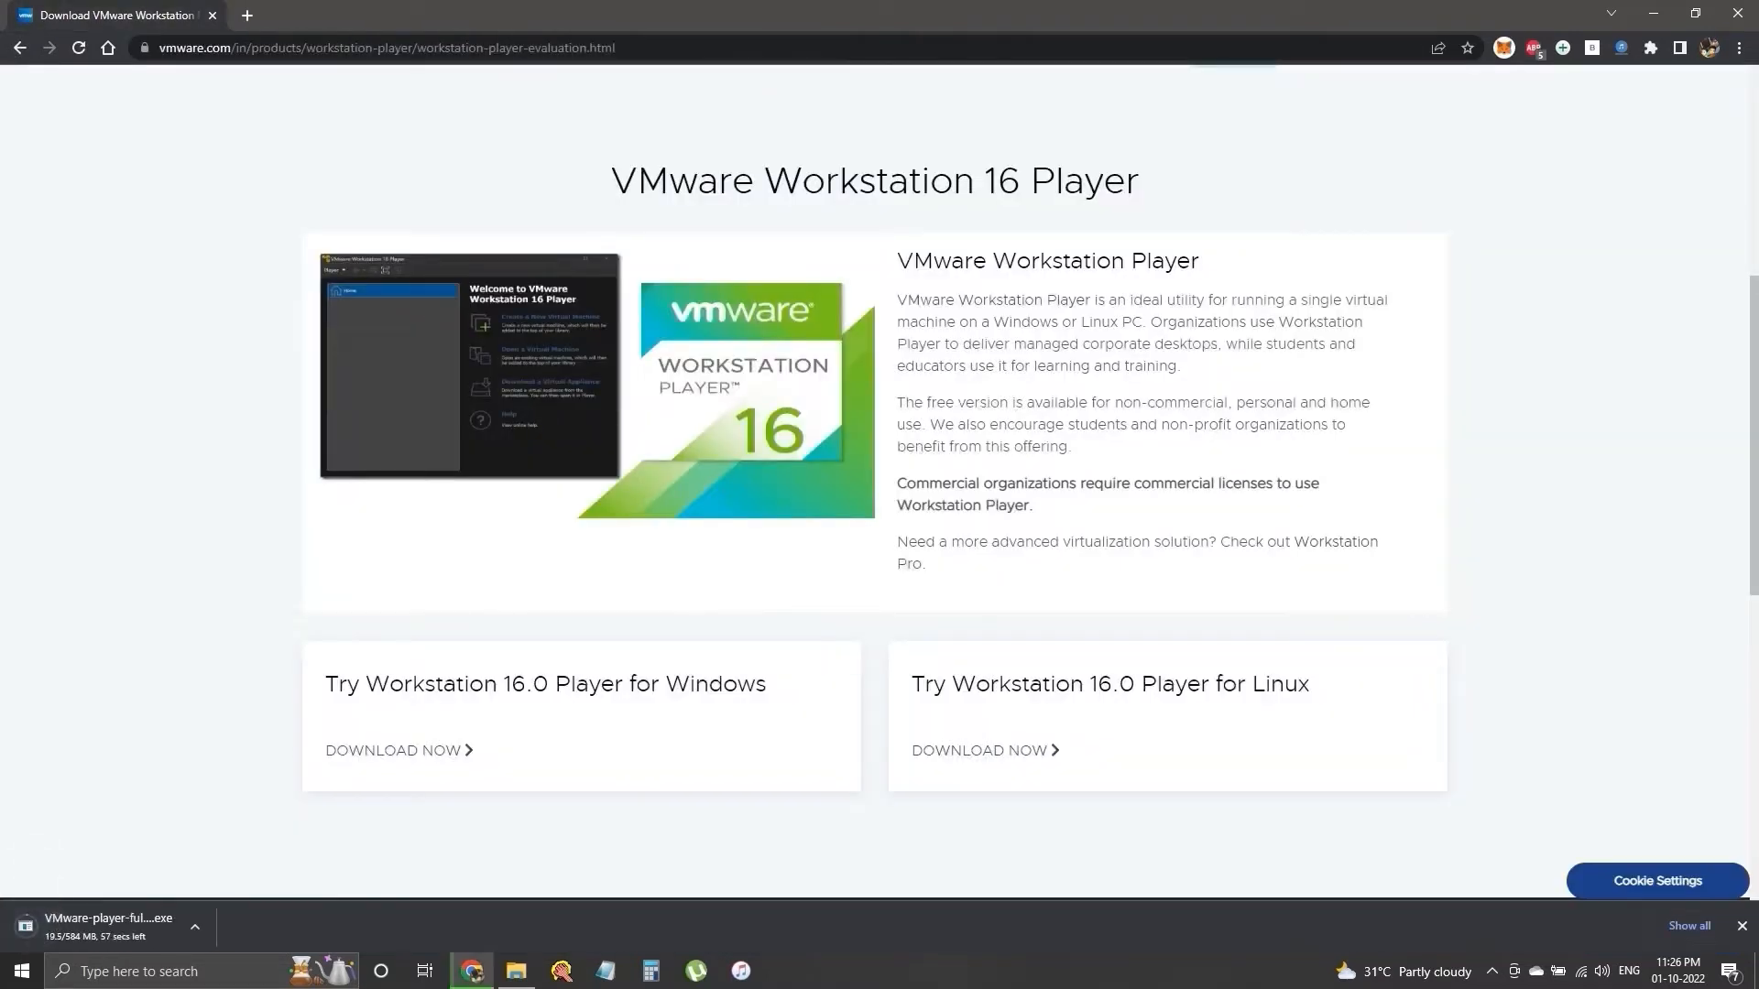
left_click(194, 927)
left_click(220, 895)
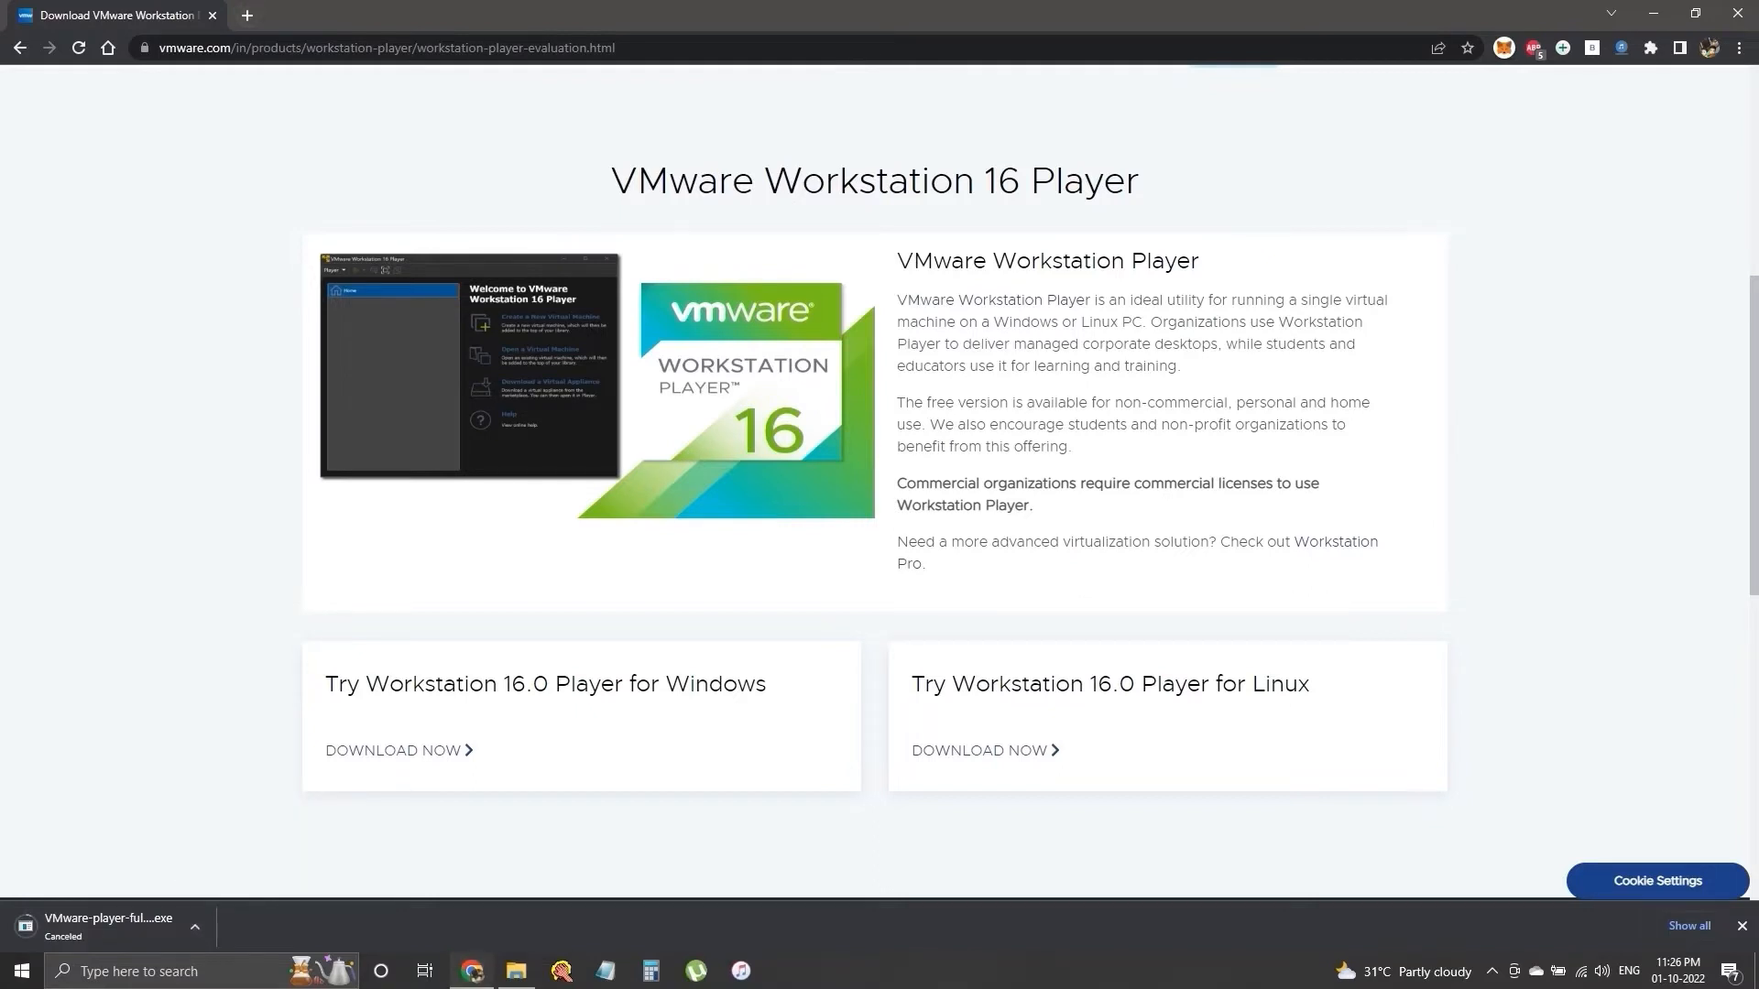
left_click(1653, 14)
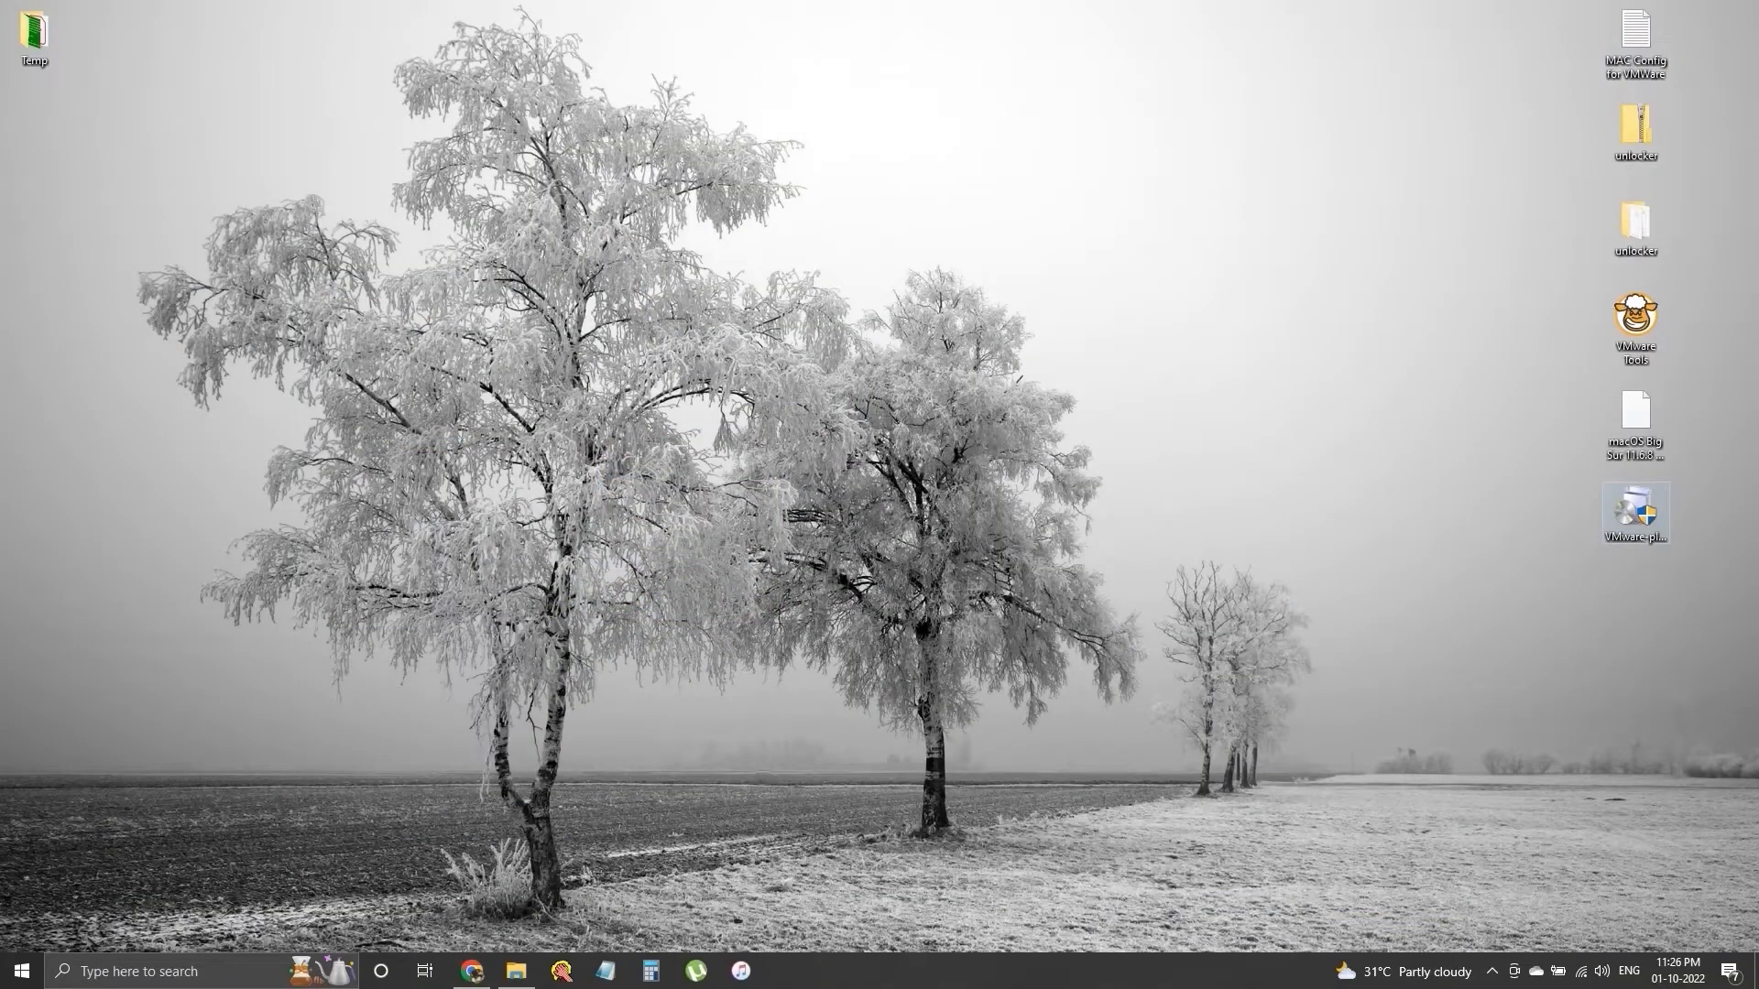
Launch the VMware Workstation Player installer saved on the desktop
left_click(1634, 513)
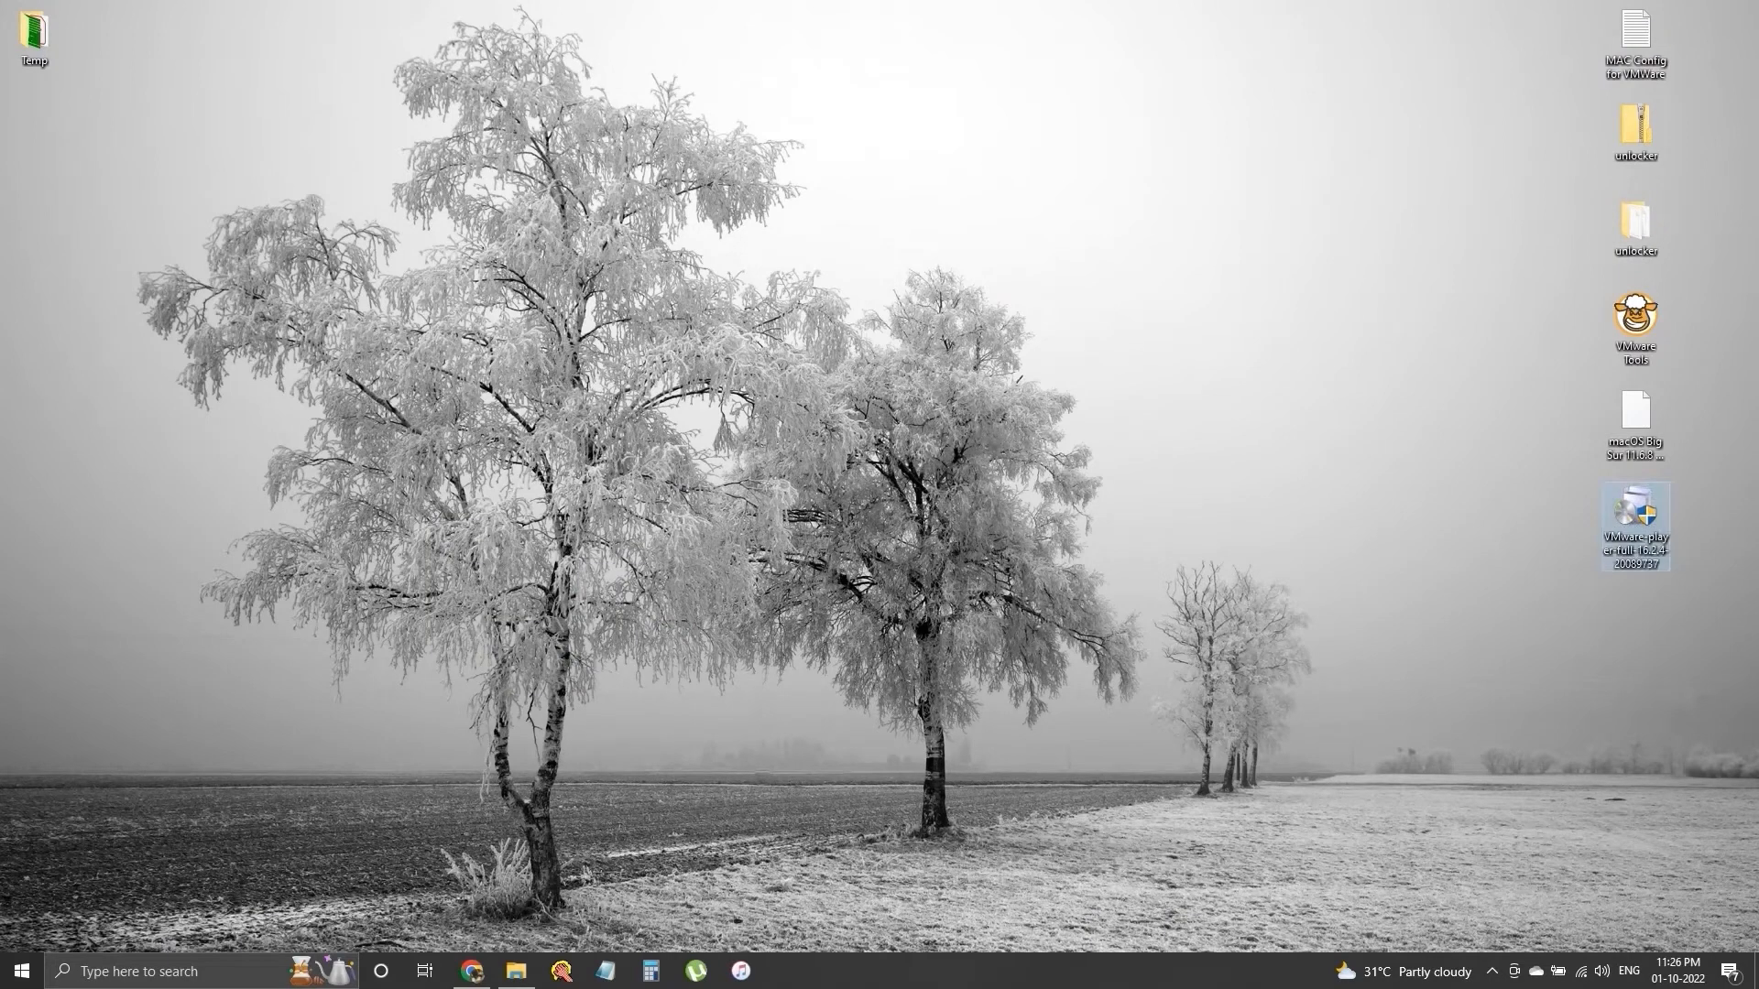
right_click(775, 357)
left_click(806, 409)
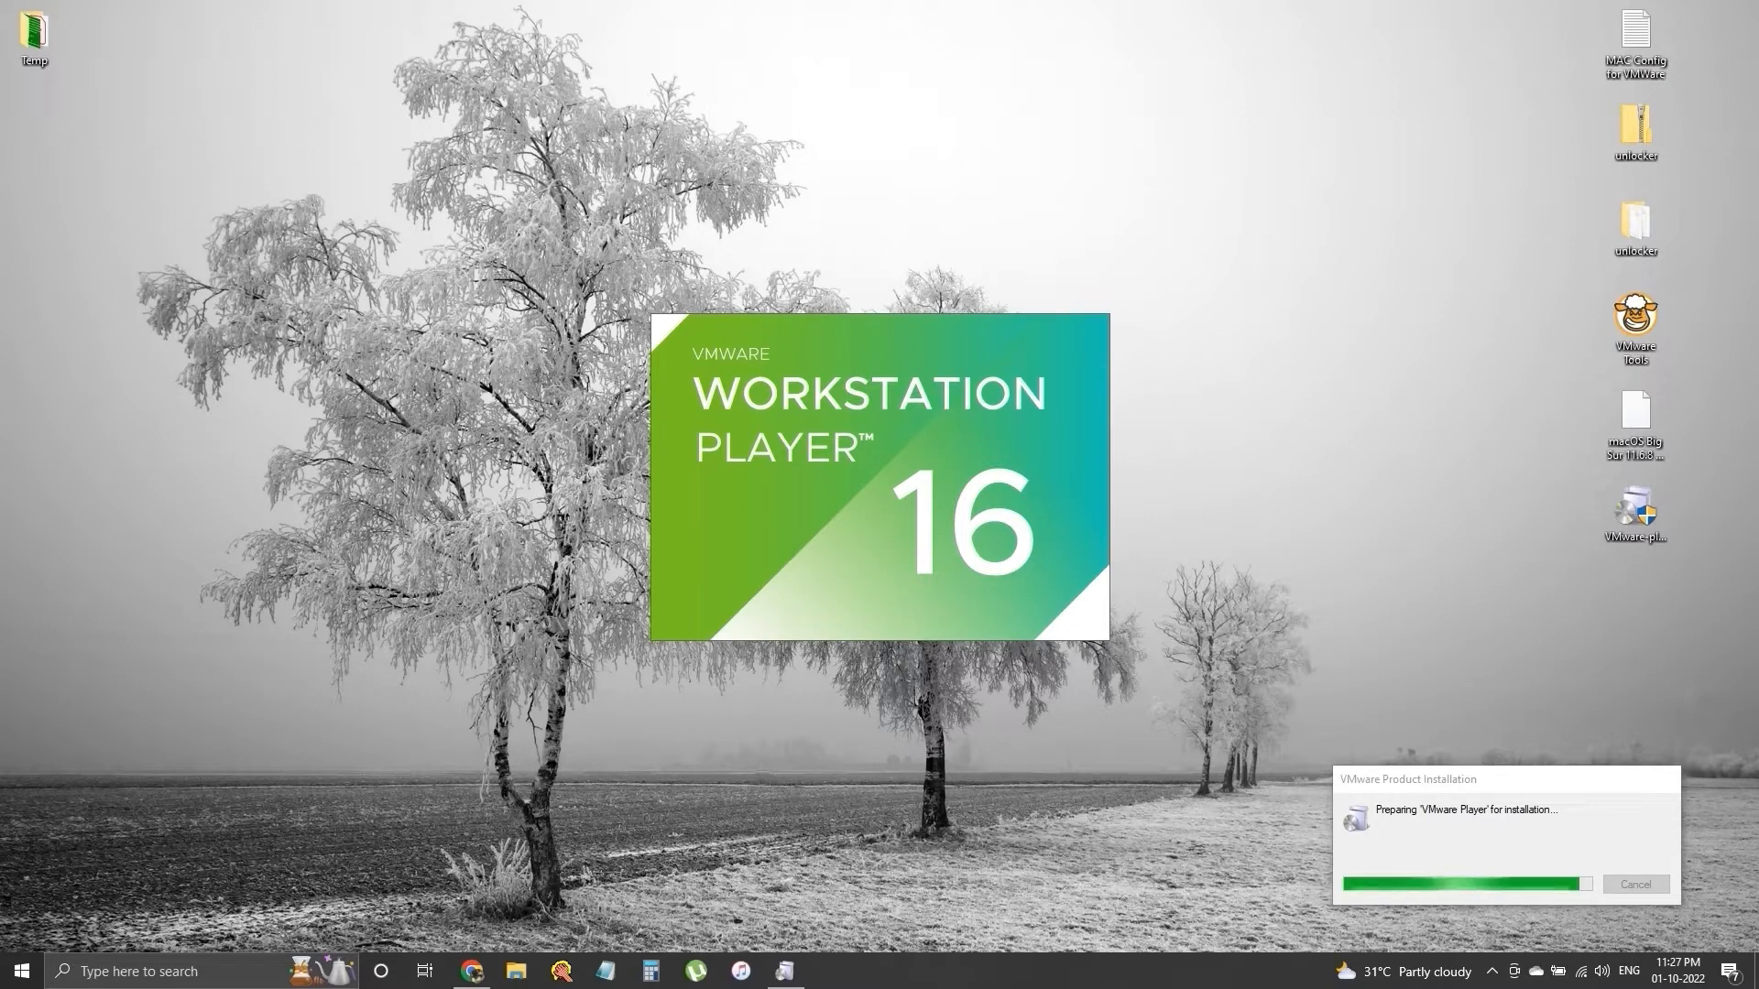
left_click(517, 971)
left_click(517, 971)
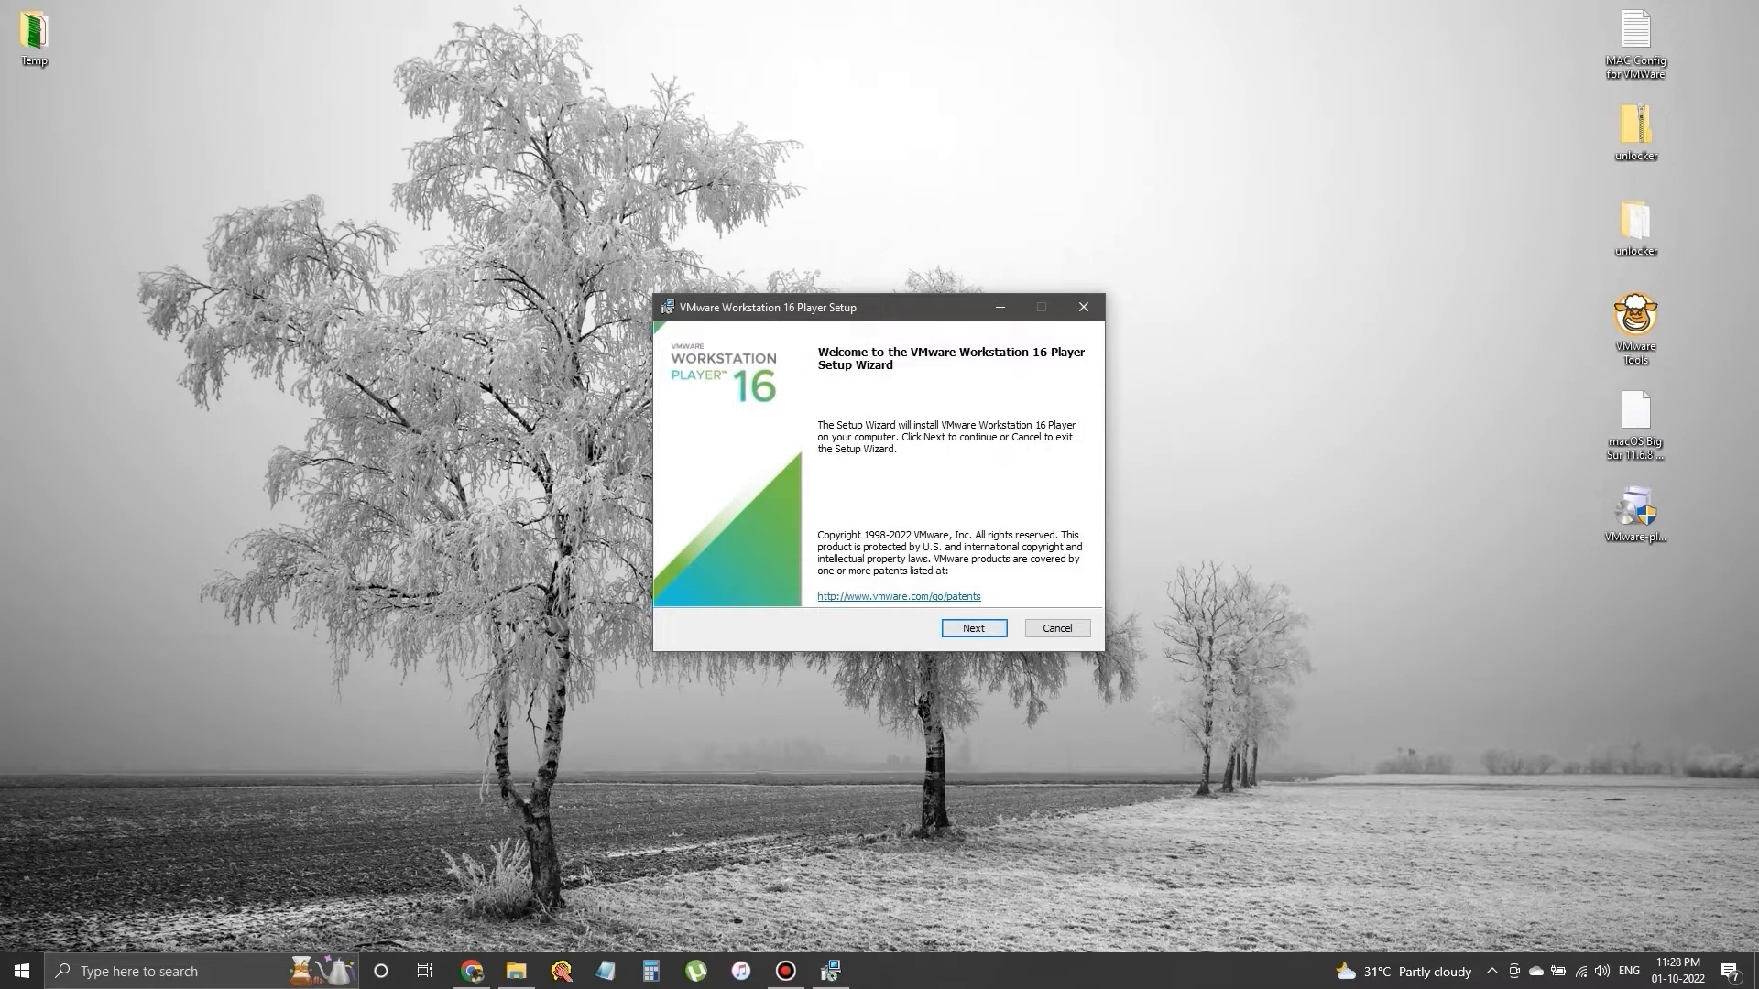
Install VMware Workstation 16 Player to the default folder with startup product update checks disabled, and finish the setup wizard
key("Return")
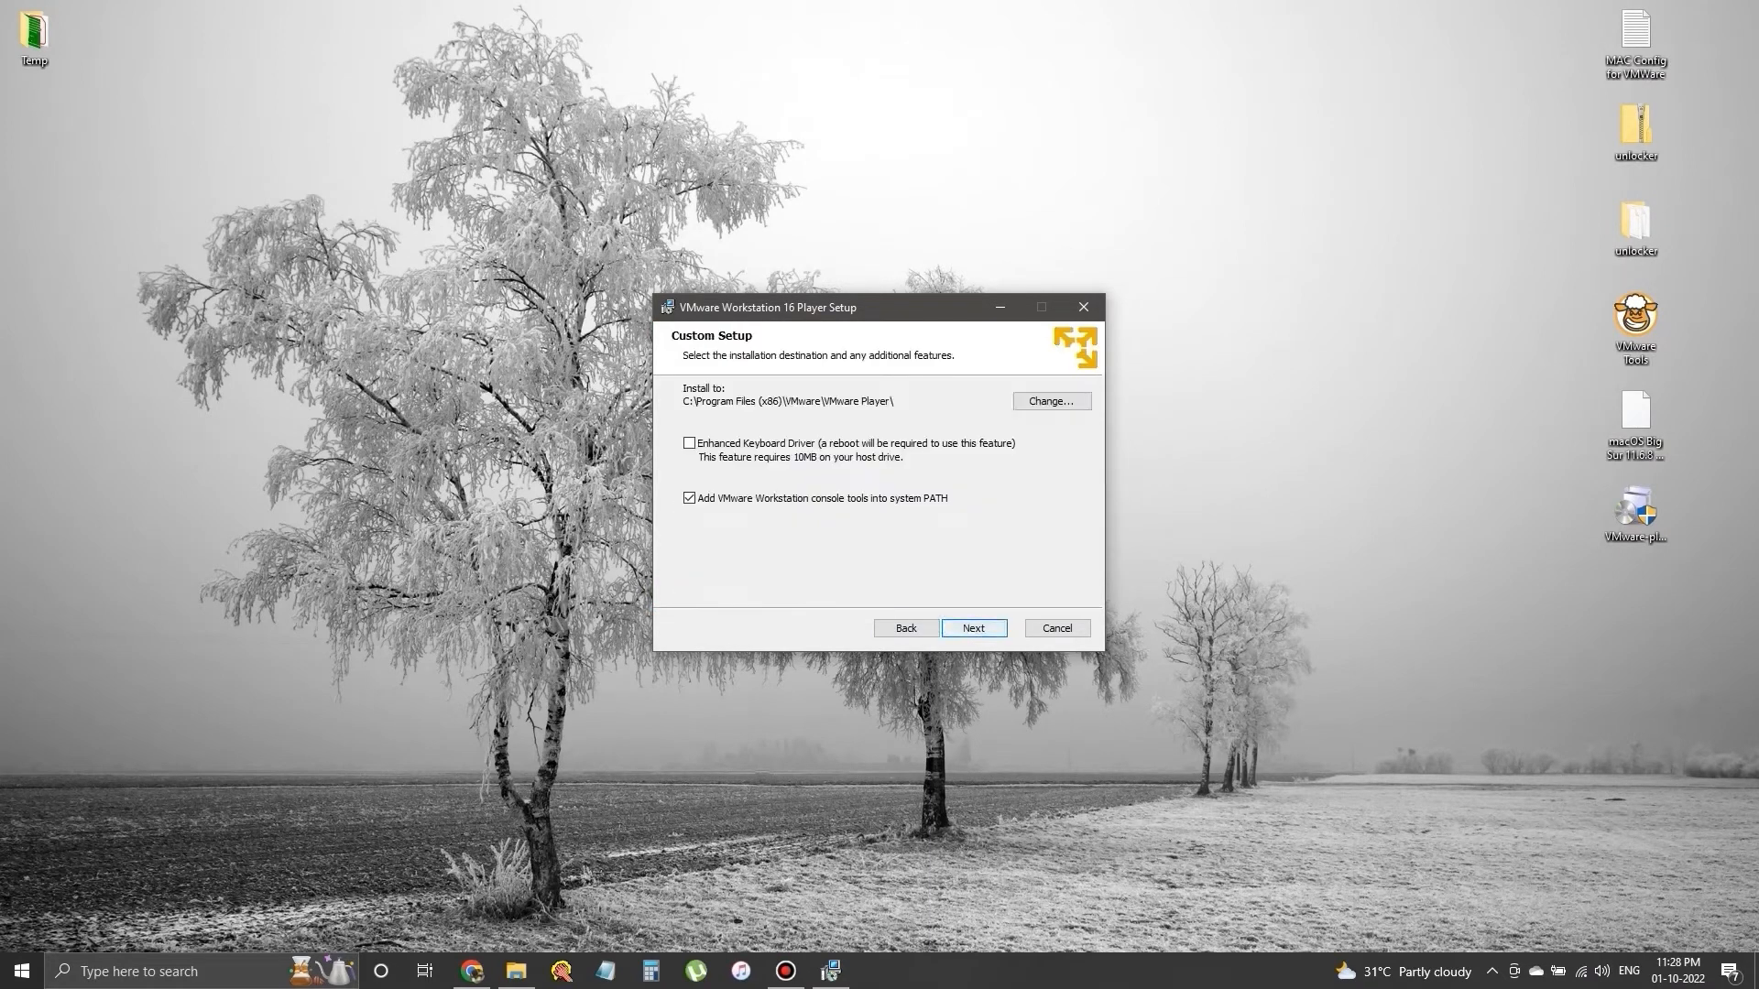
left_click(974, 628)
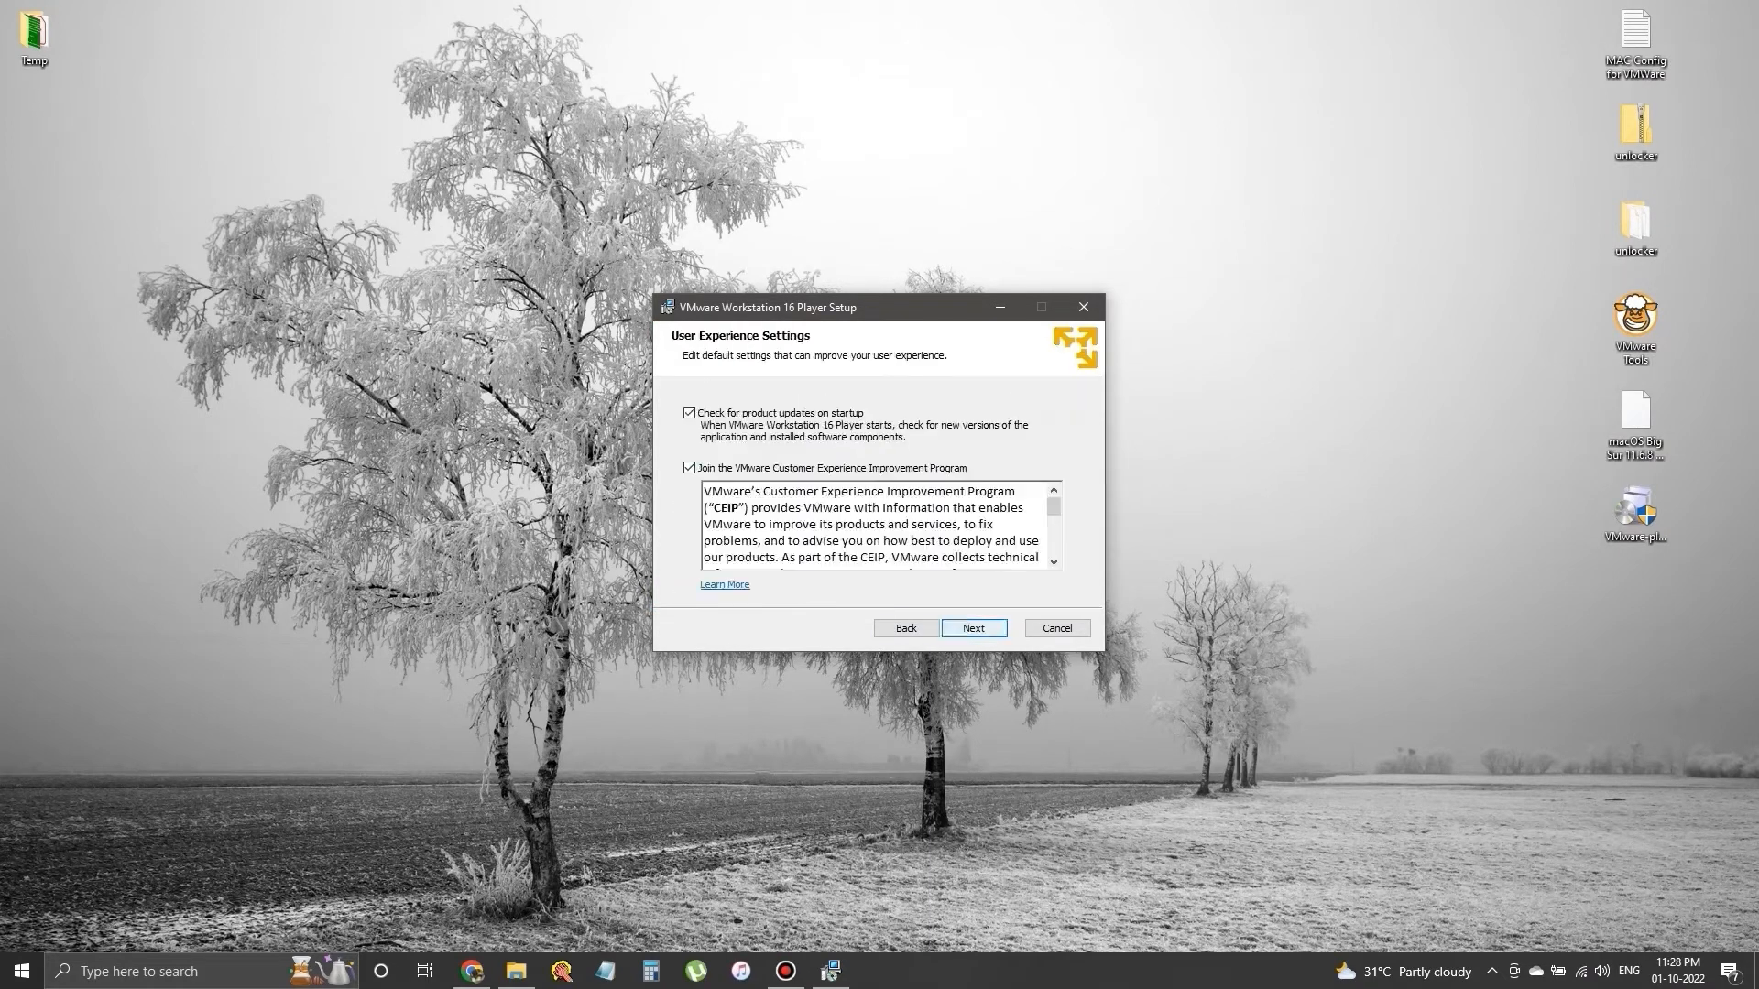
left_click(690, 411)
left_click(974, 629)
left_click(974, 628)
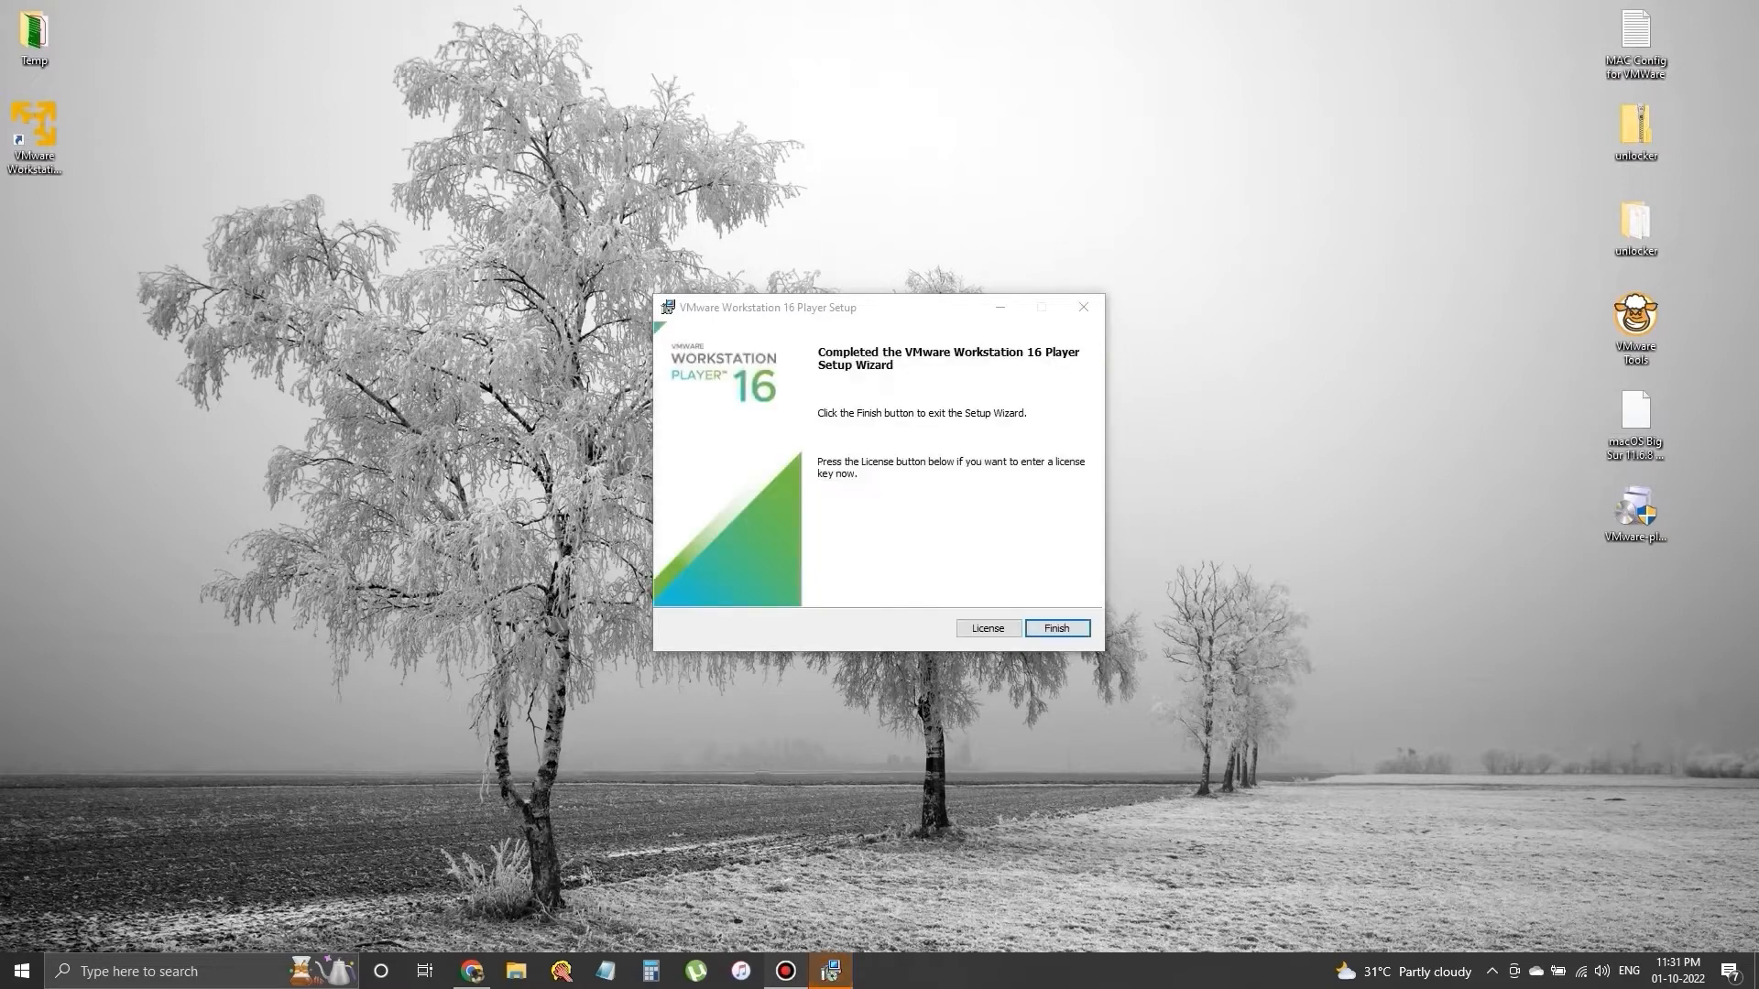
left_click(1057, 629)
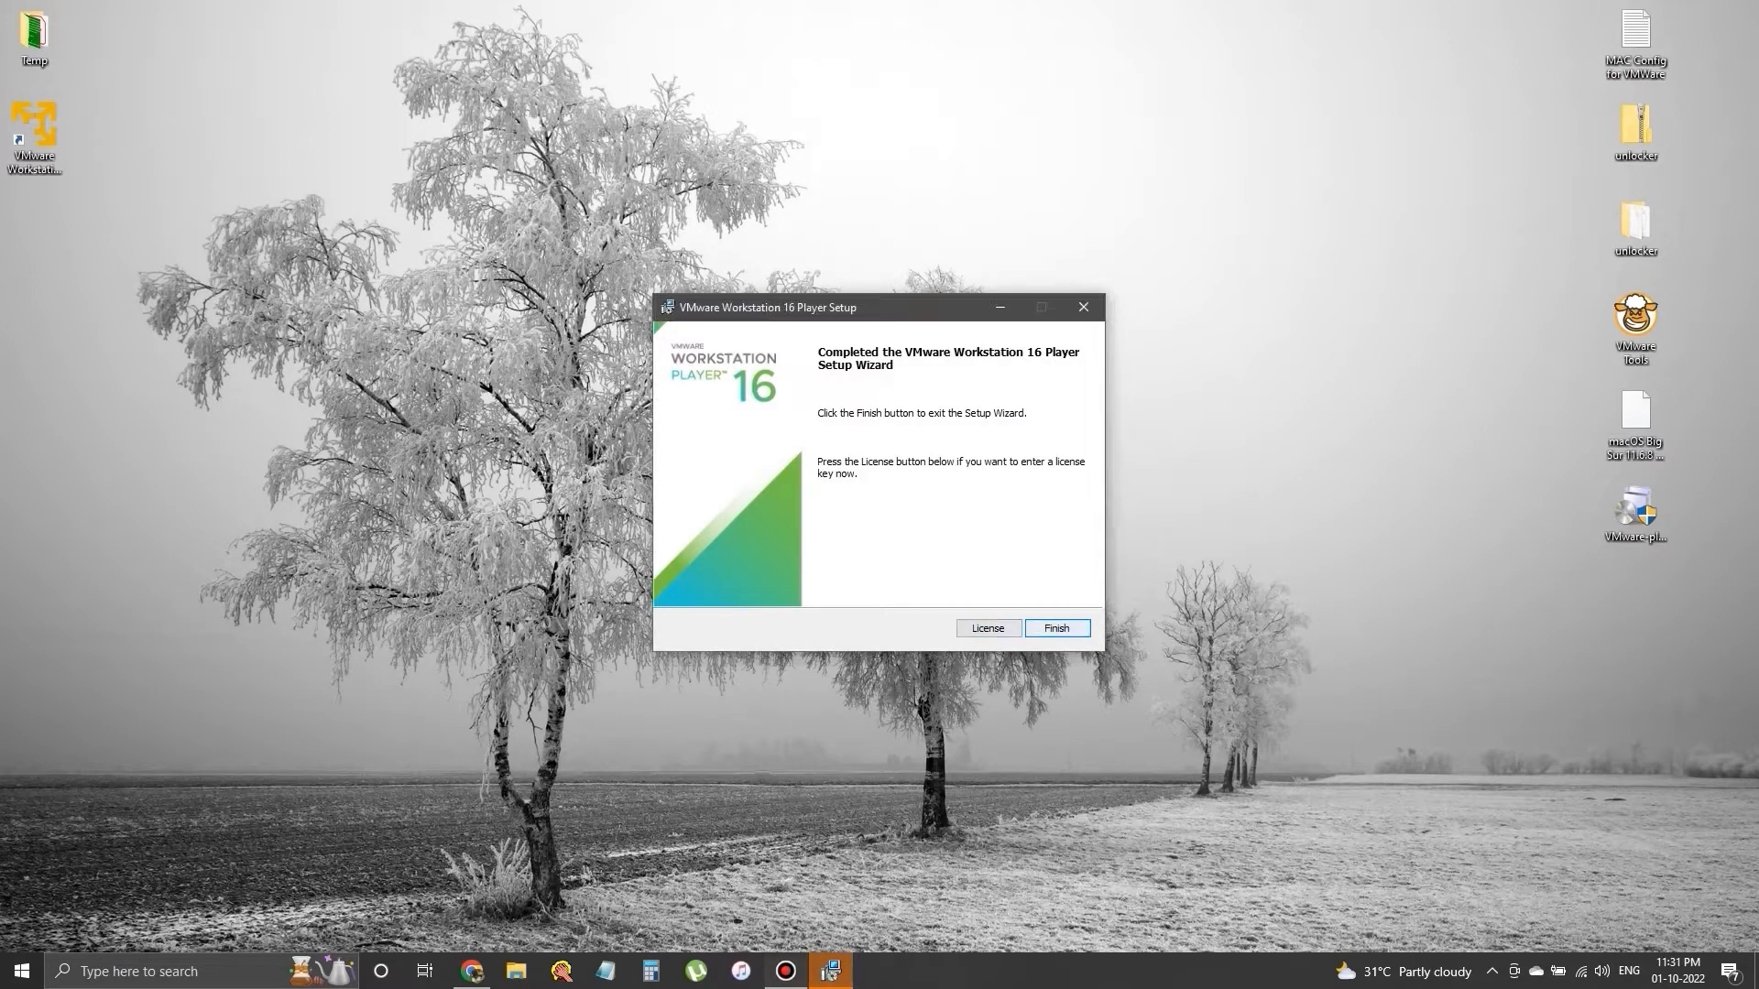
Look at the 7-Zip entry among the available actions for the macOS Big Sur file, then dismiss the list
right_click(1631, 424)
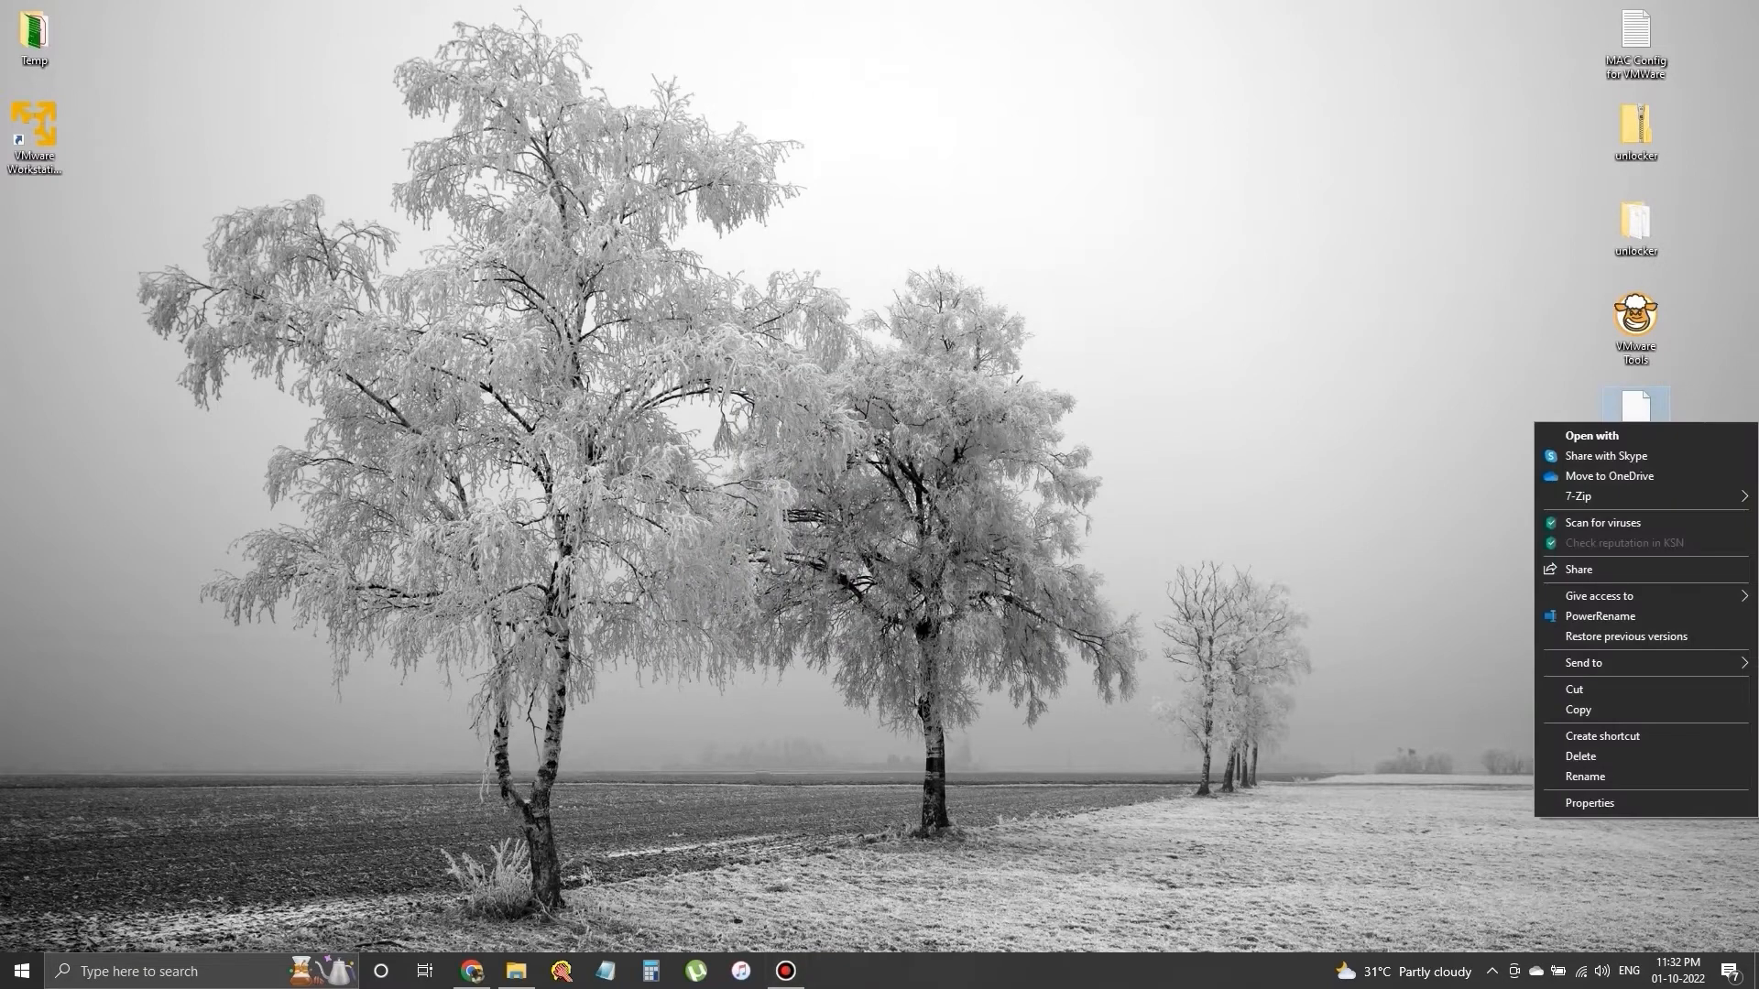
mouse_move(1612, 497)
left_click(1282, 394)
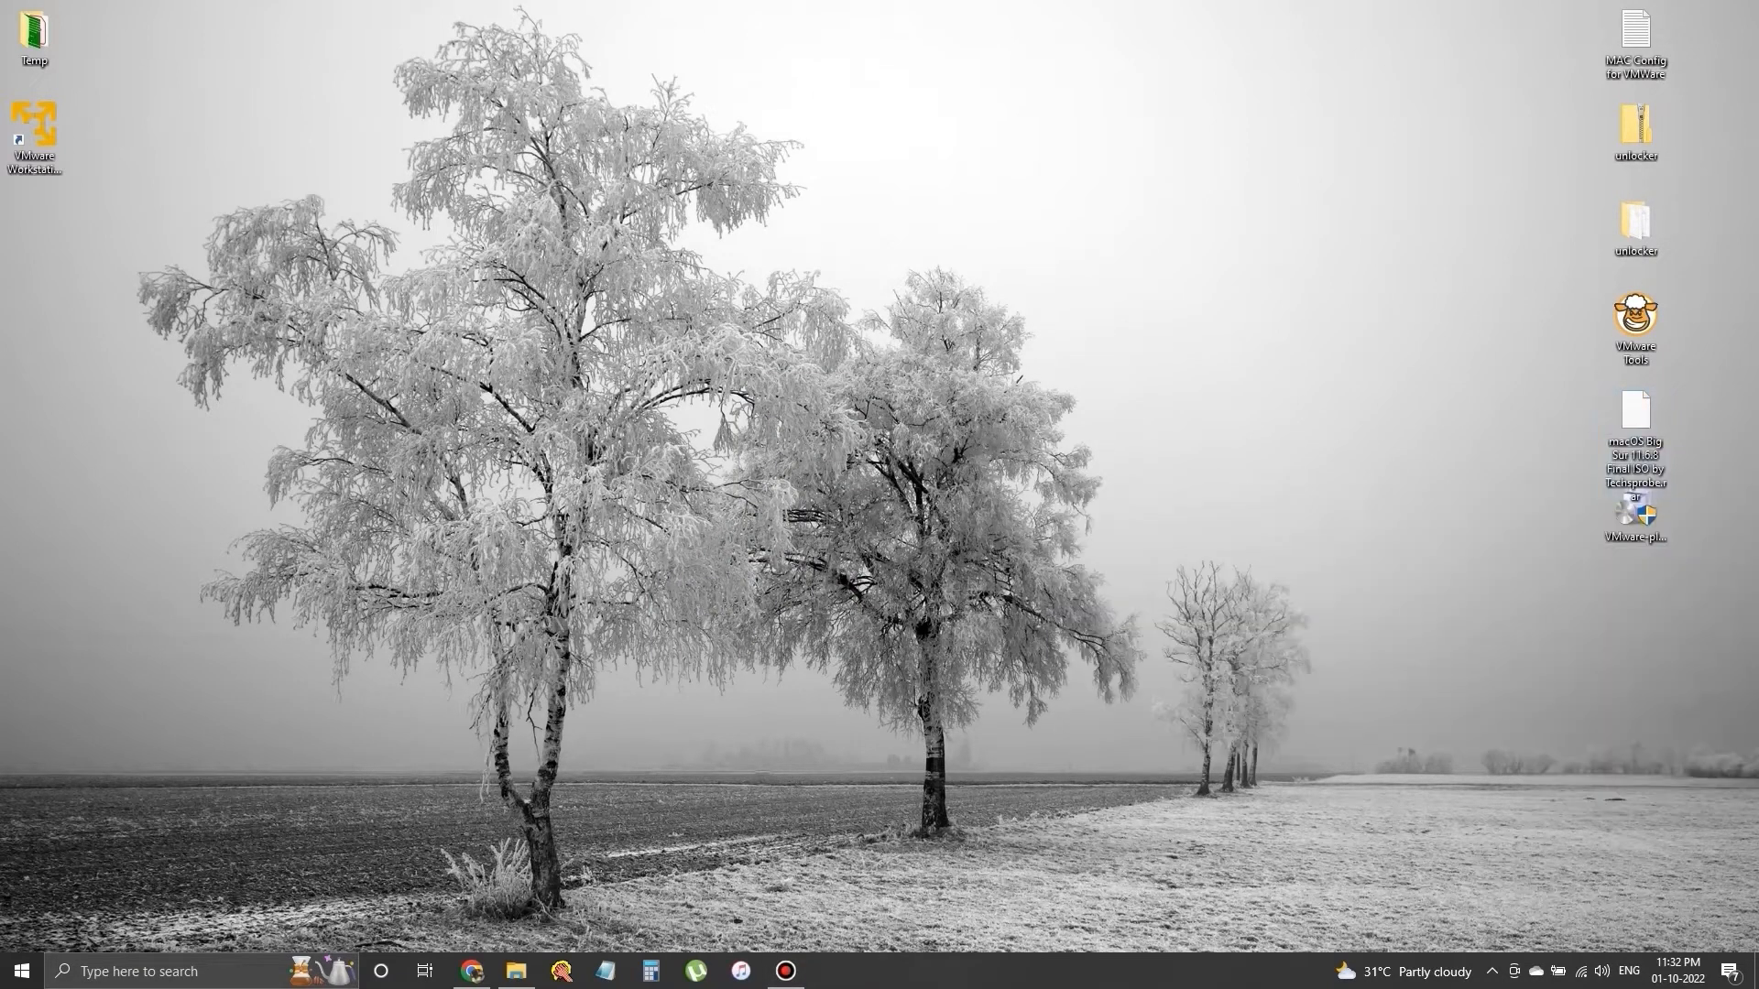
Search the web in Chrome for "7zip" and open the official 7-Zip download page
left_click(472, 971)
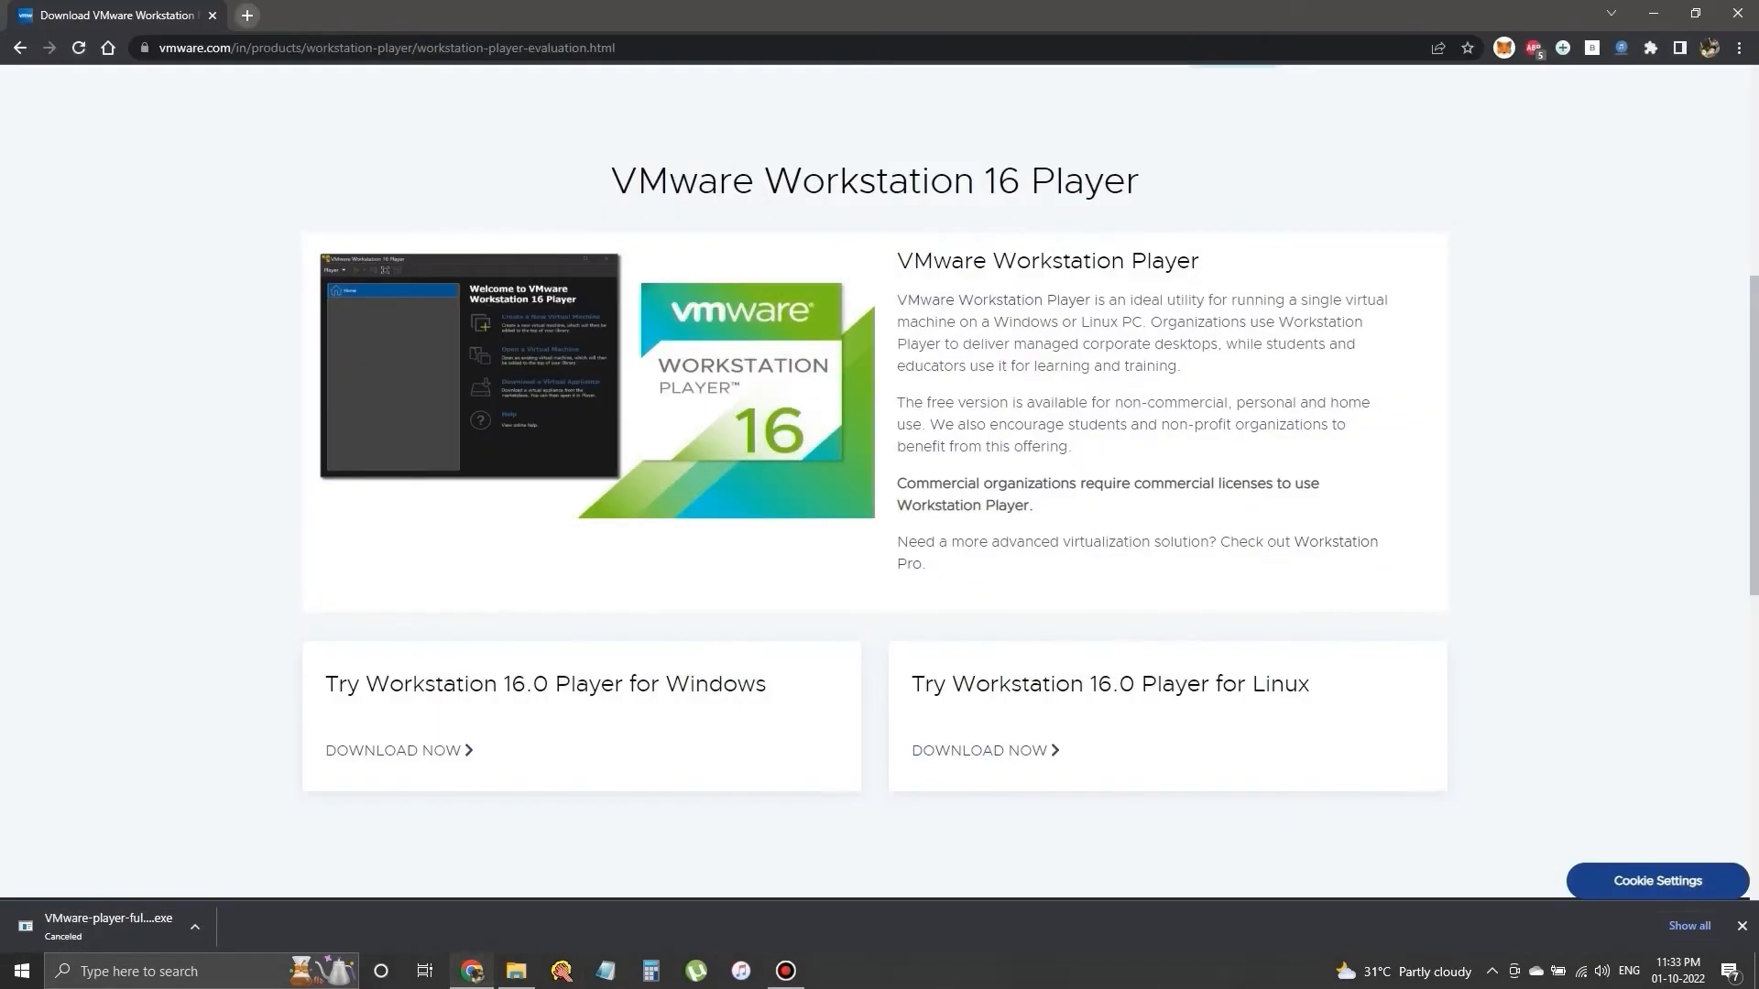
left_click(248, 16)
type("7zip[")
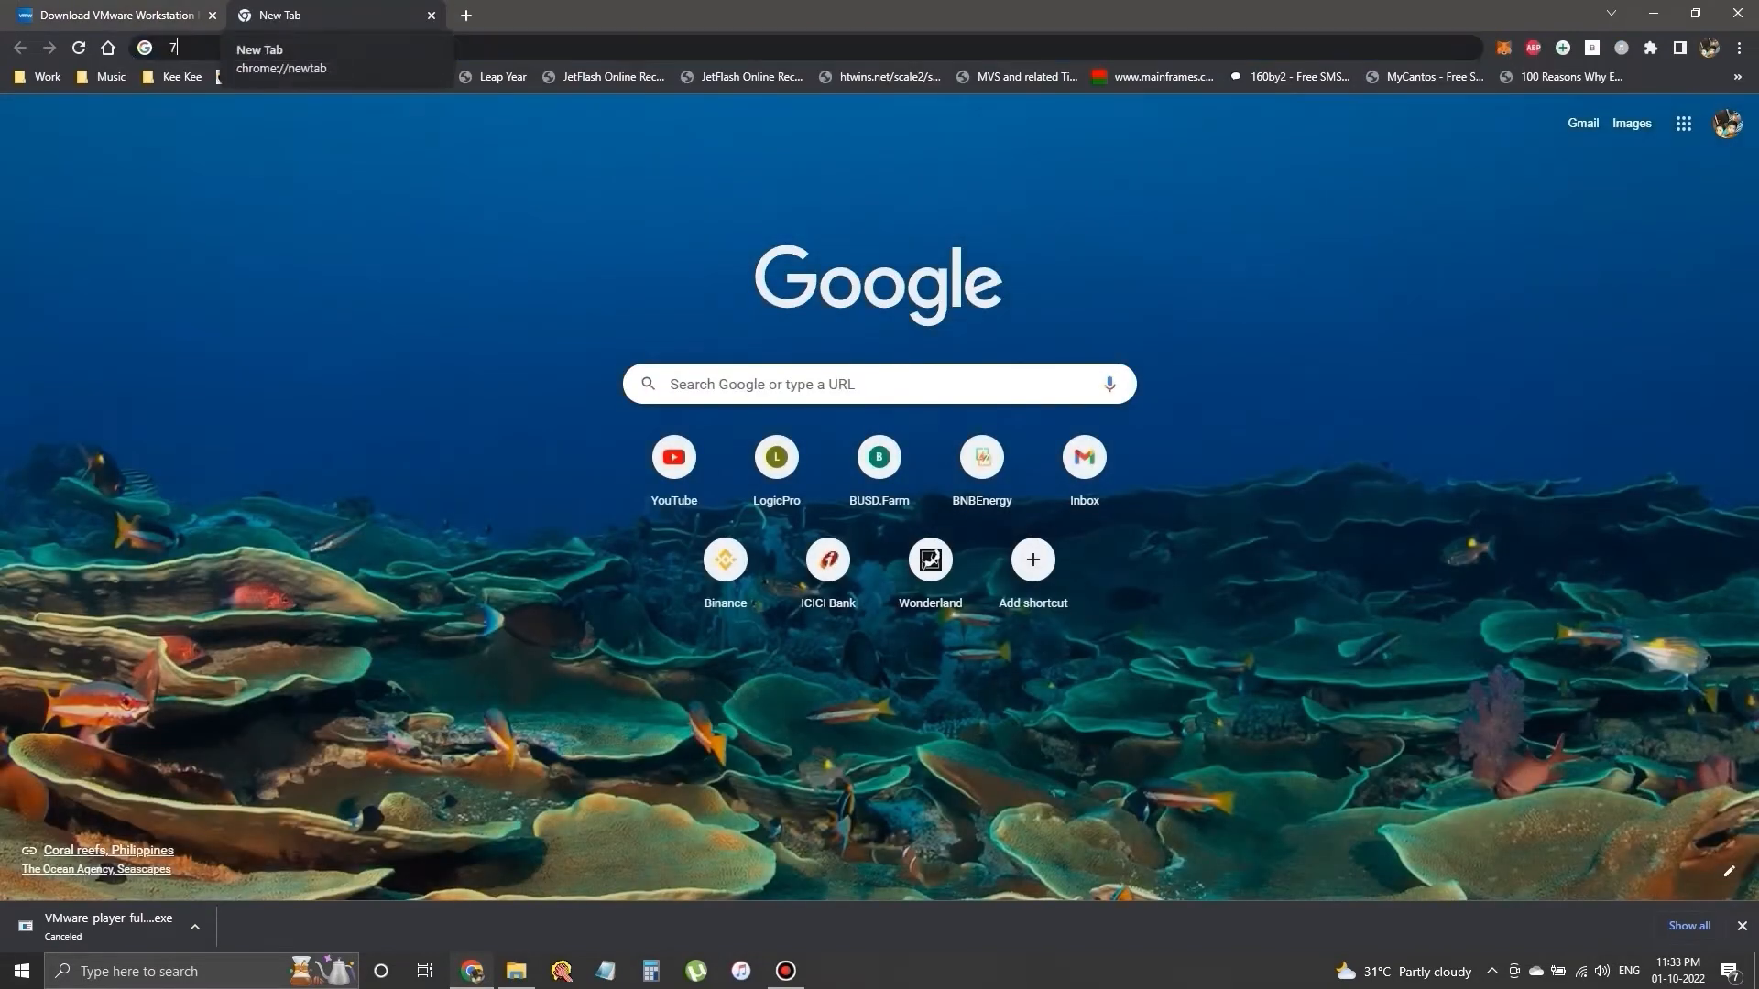
key("Return")
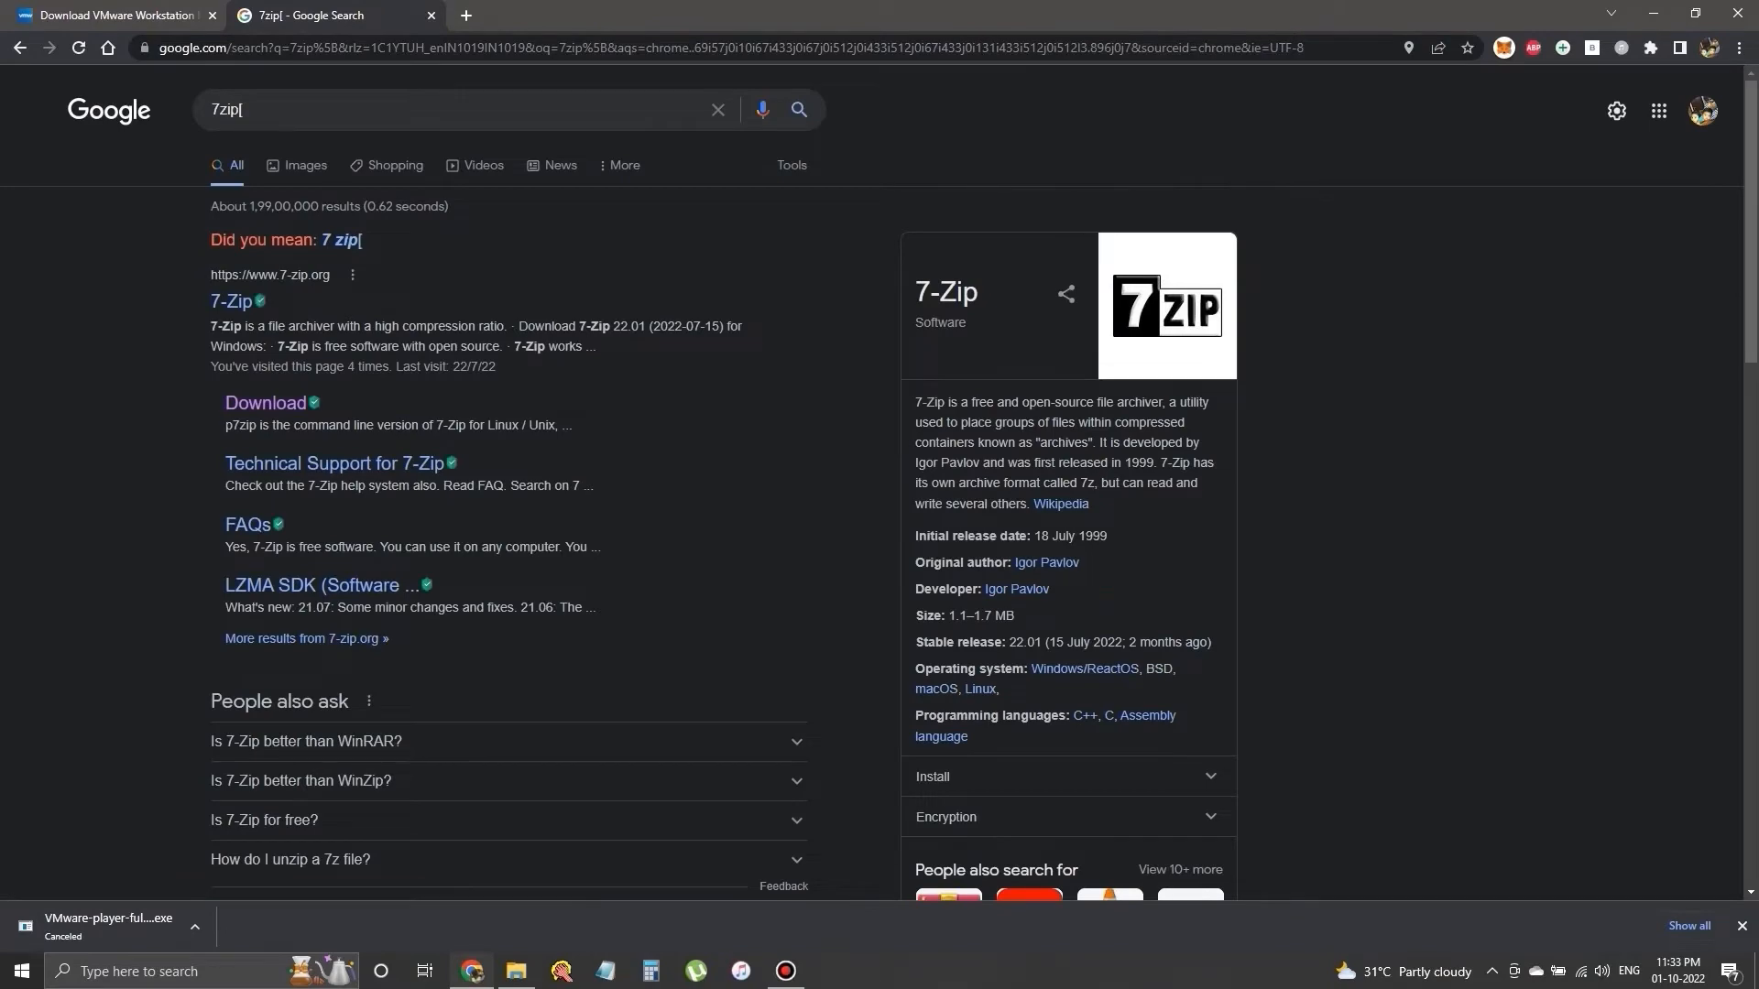
left_click(265, 403)
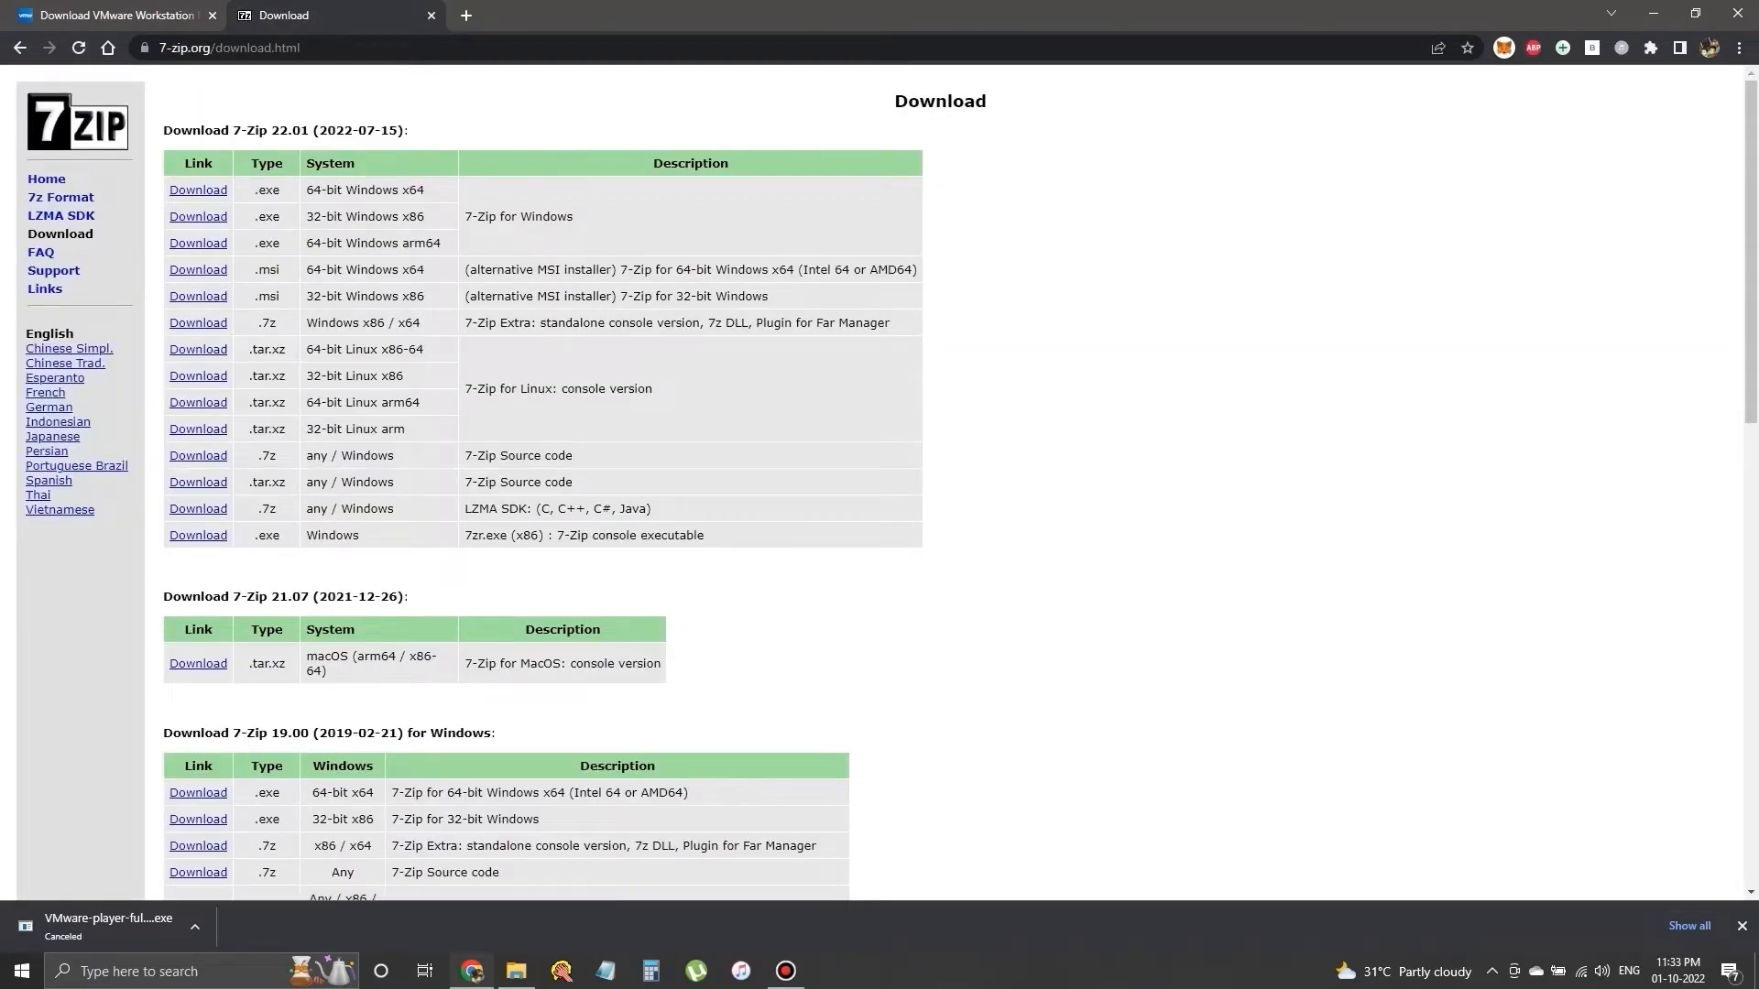
Review the 64-bit and 32-bit Windows downloads of 7-Zip 22.01, then close the browser
mouse_move(428, 190)
left_mouse_down()
mouse_move(169, 190)
mouse_move(221, 217)
mouse_move(418, 217)
left_mouse_up()
left_click(428, 217)
key("ctrl+w")
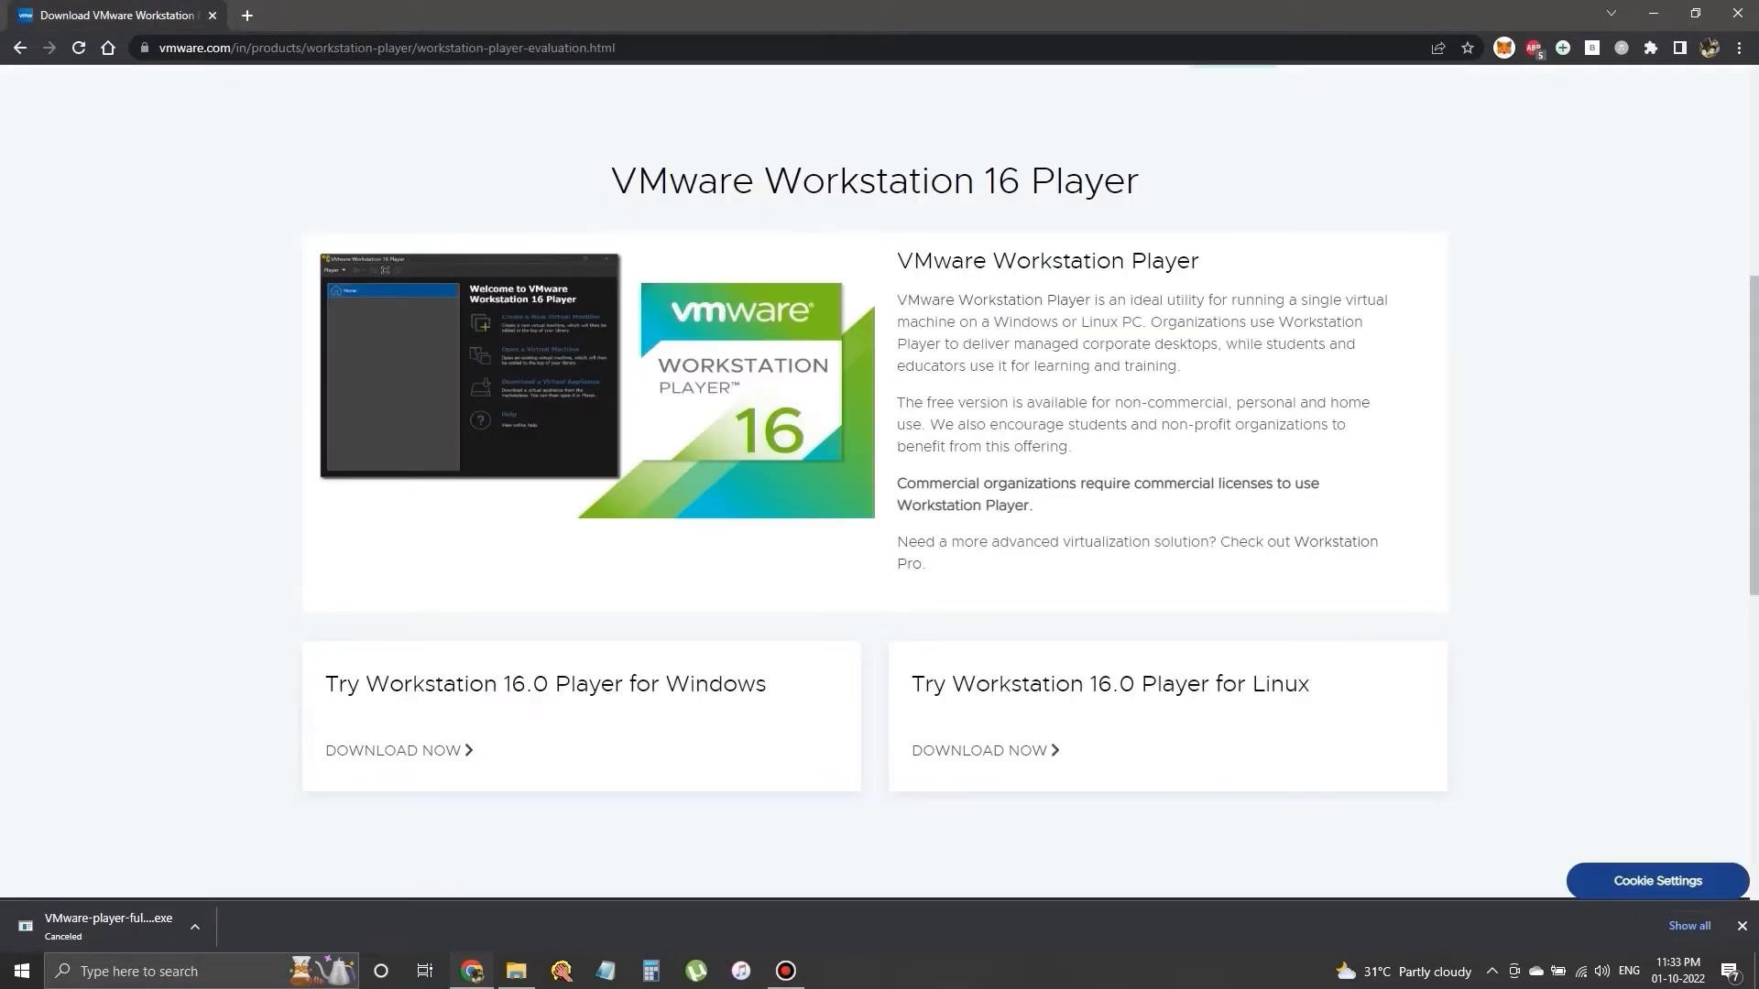
key("ctrl+t")
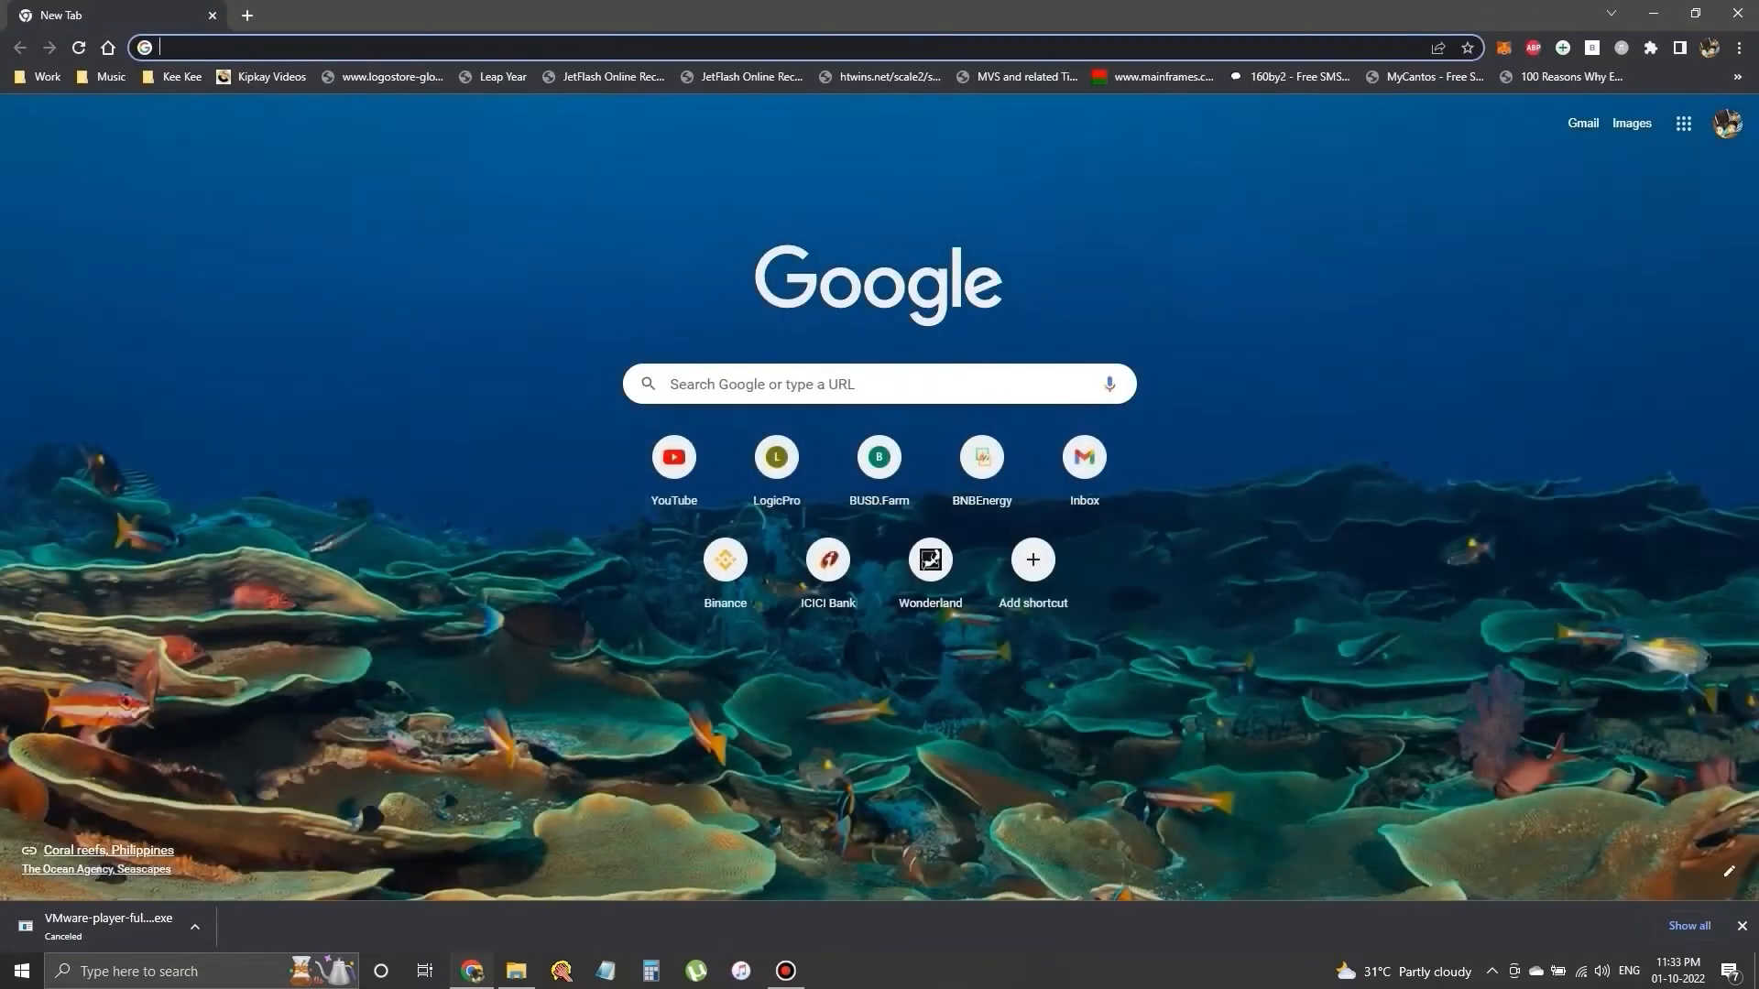
key("alt+F4")
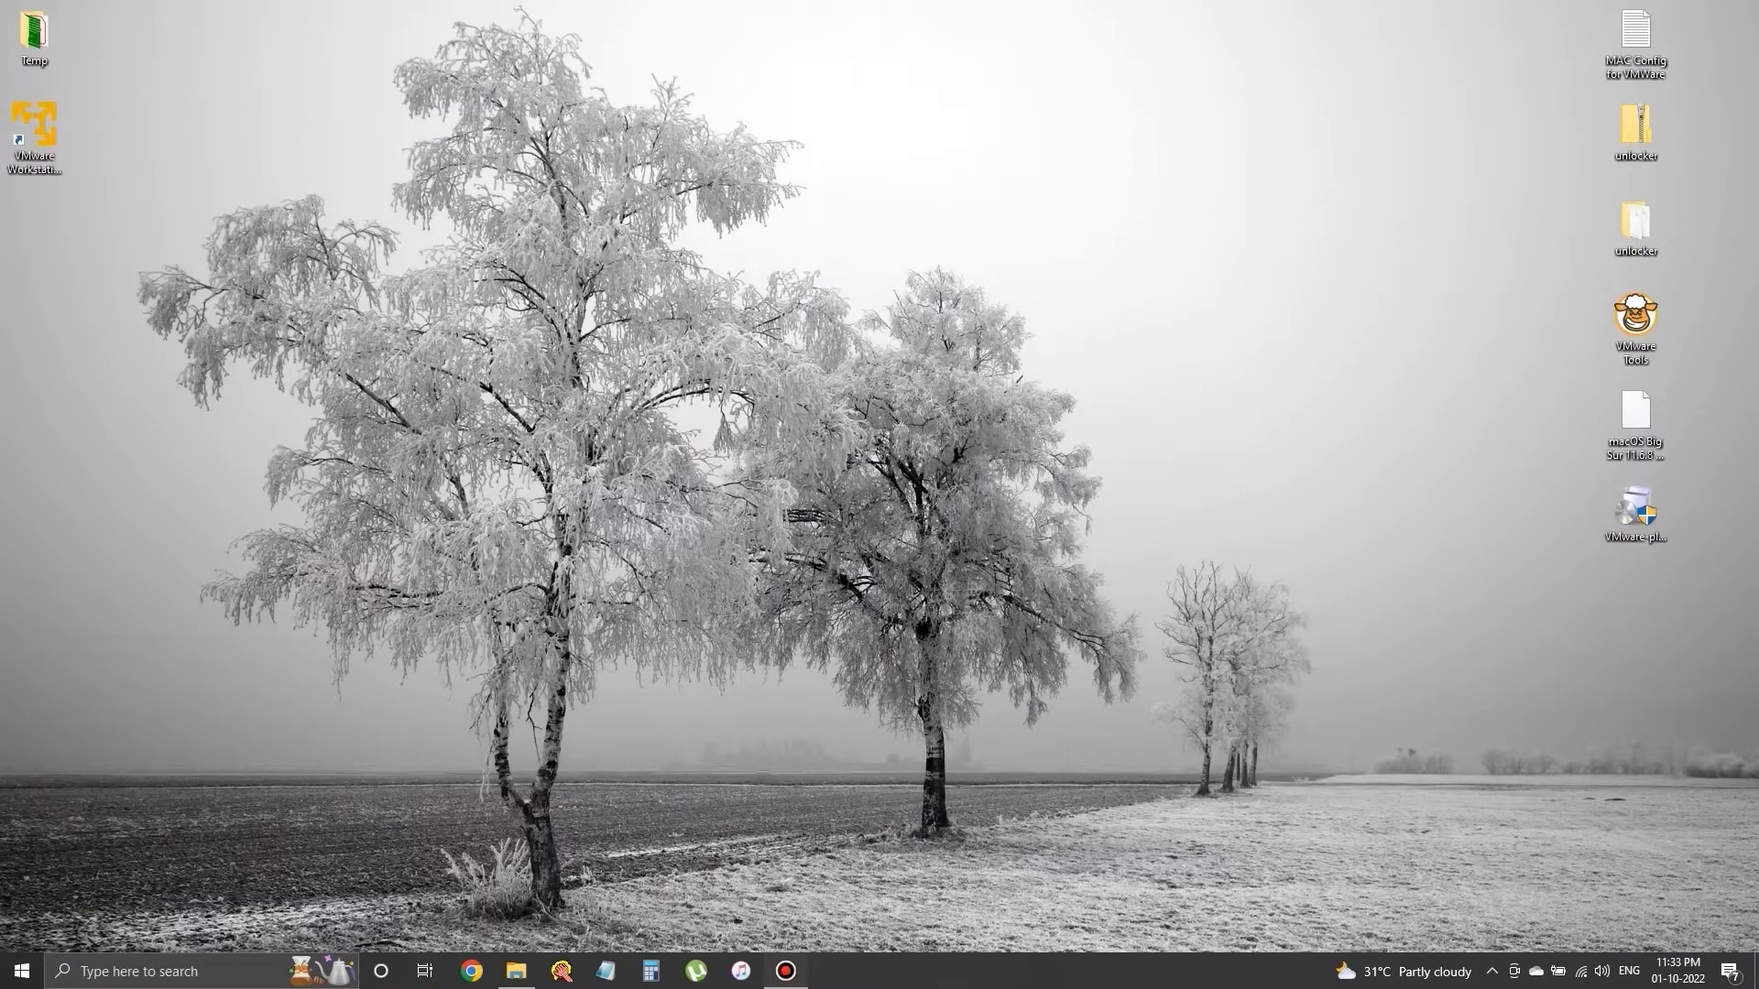
Start extracting the macOS Big Sur 11.6.8 archive directly onto the desktop with 7-Zip, then cancel the extraction
left_click(1635, 412)
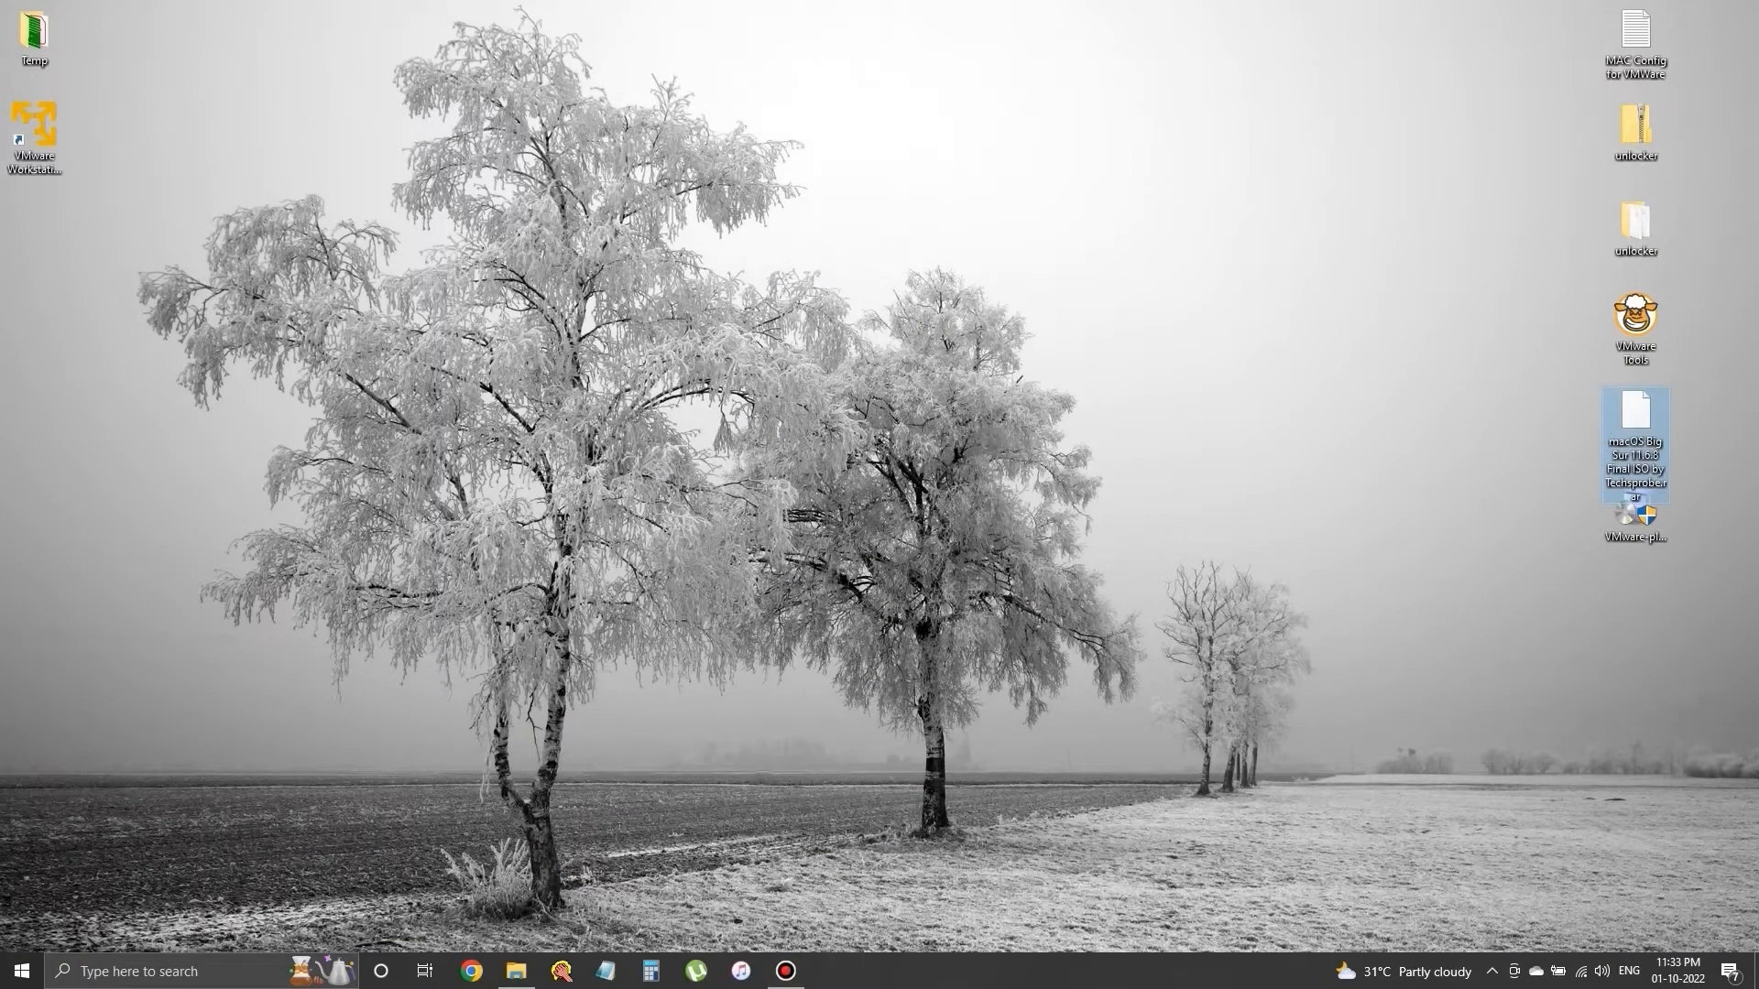
right_click(1635, 423)
mouse_move(1613, 495)
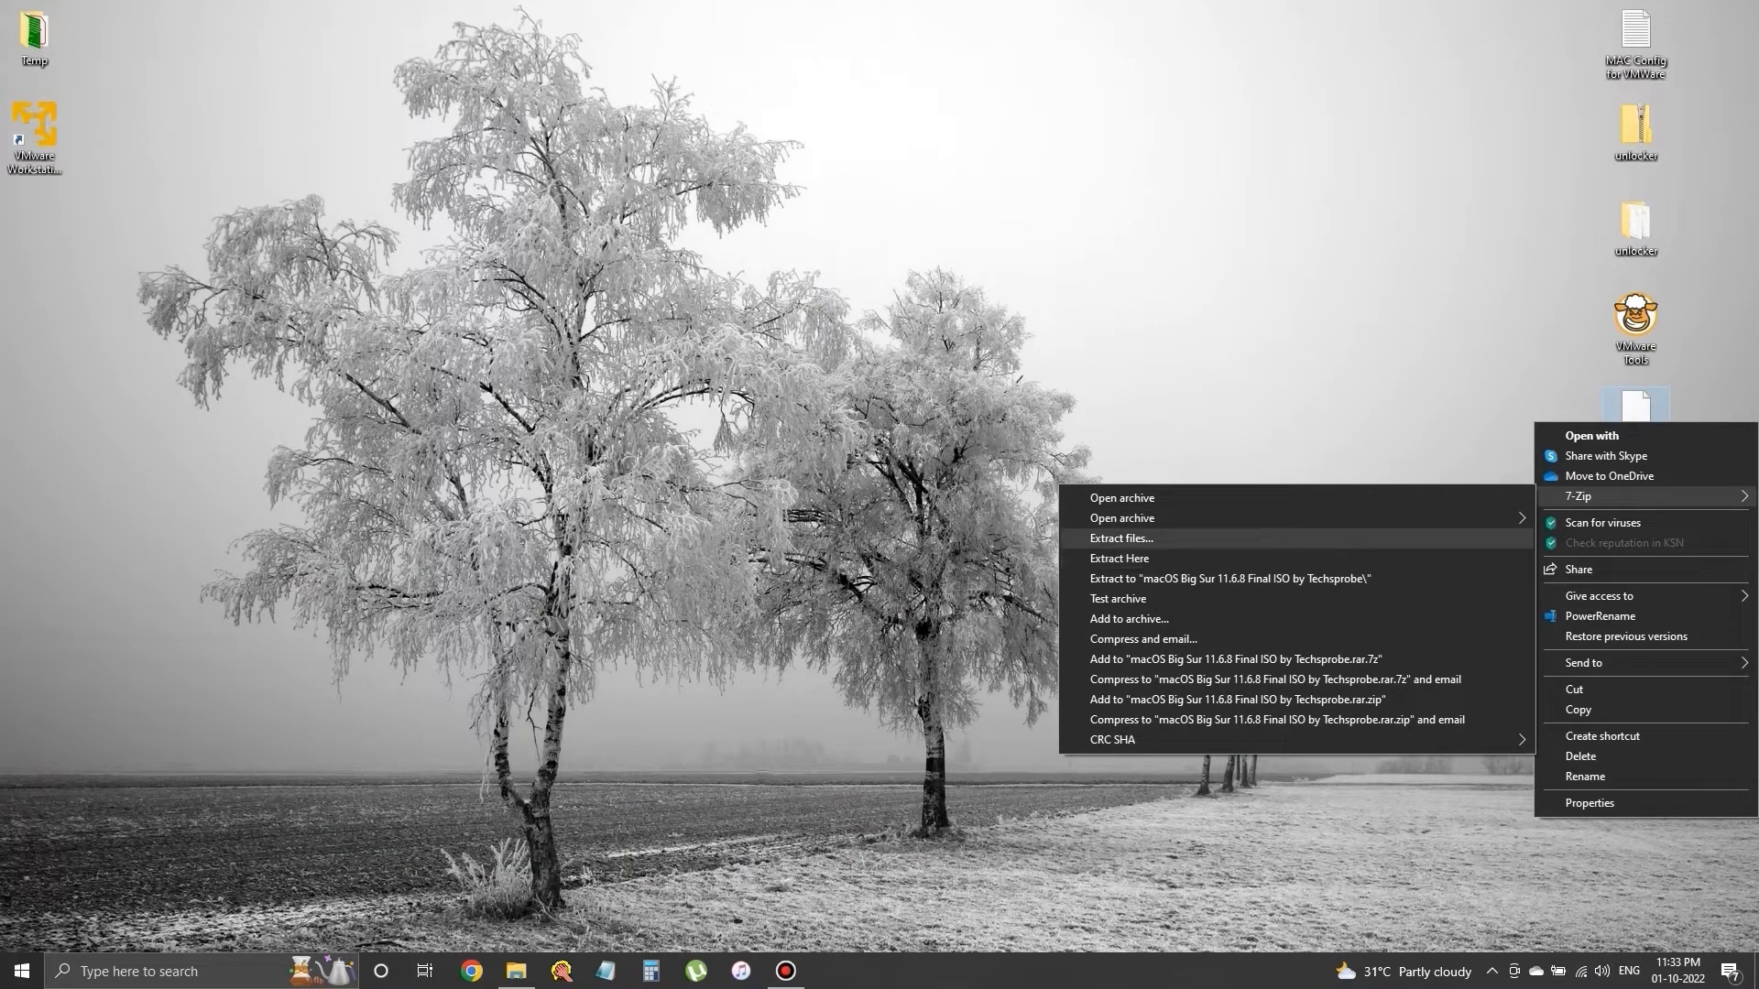
left_click(1119, 558)
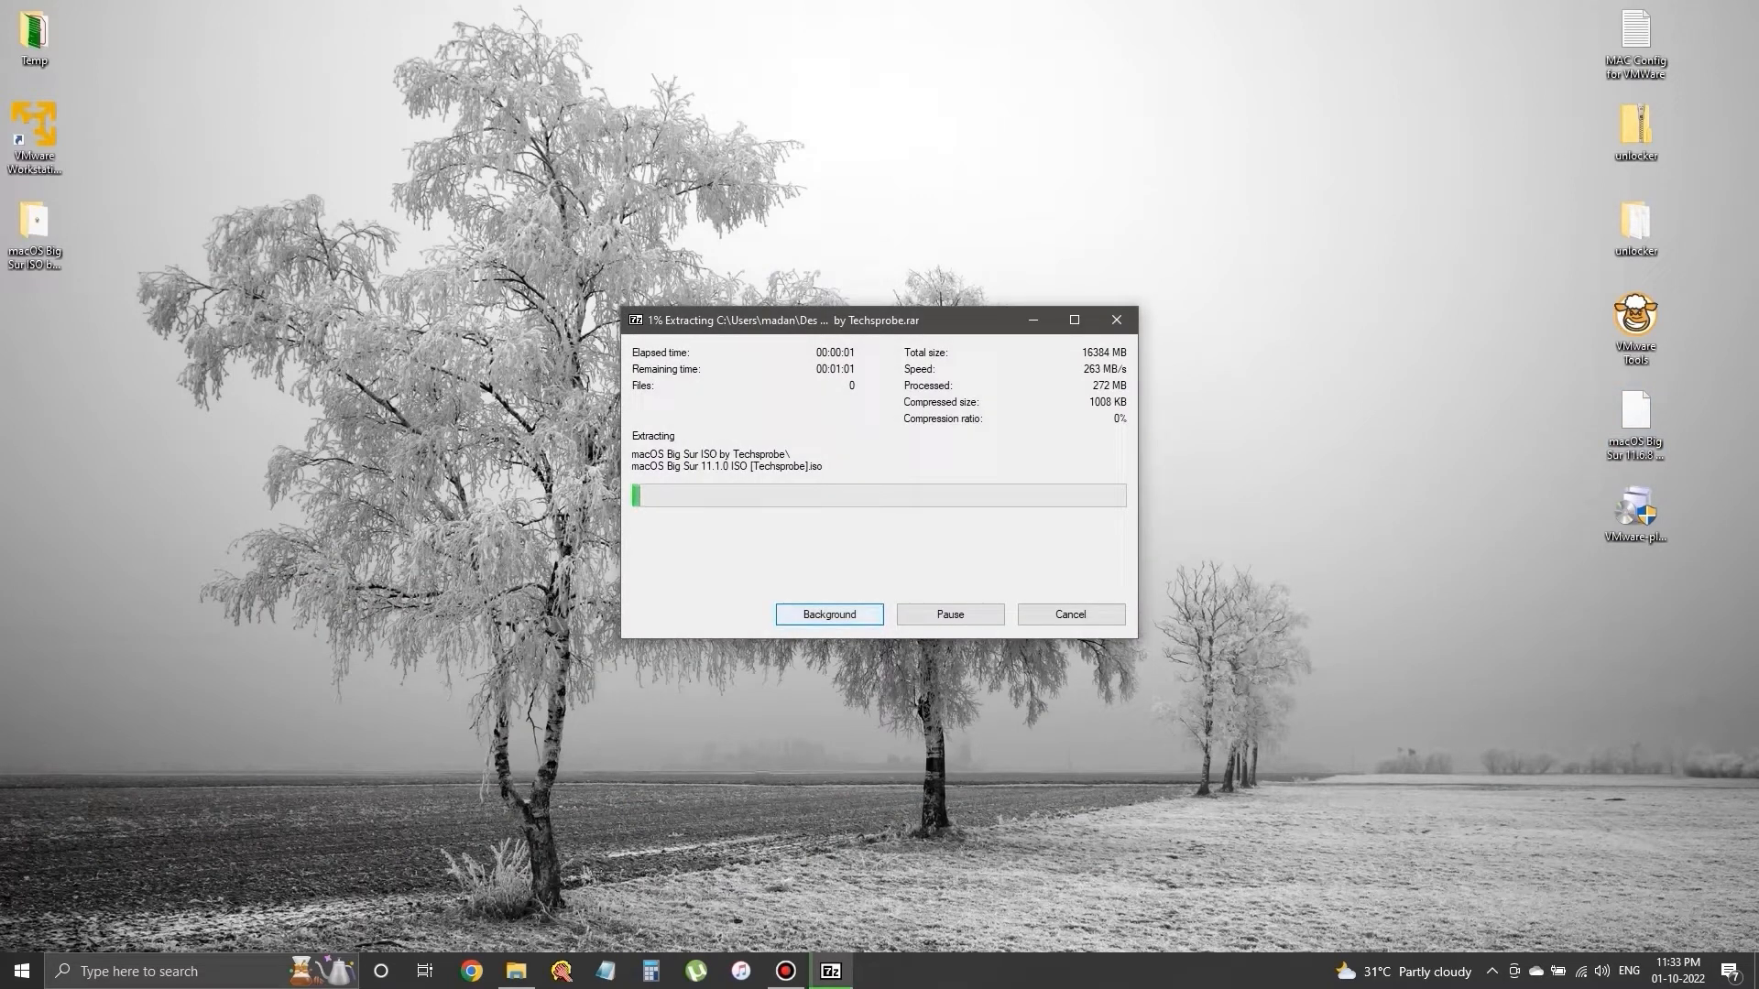
left_click(1070, 614)
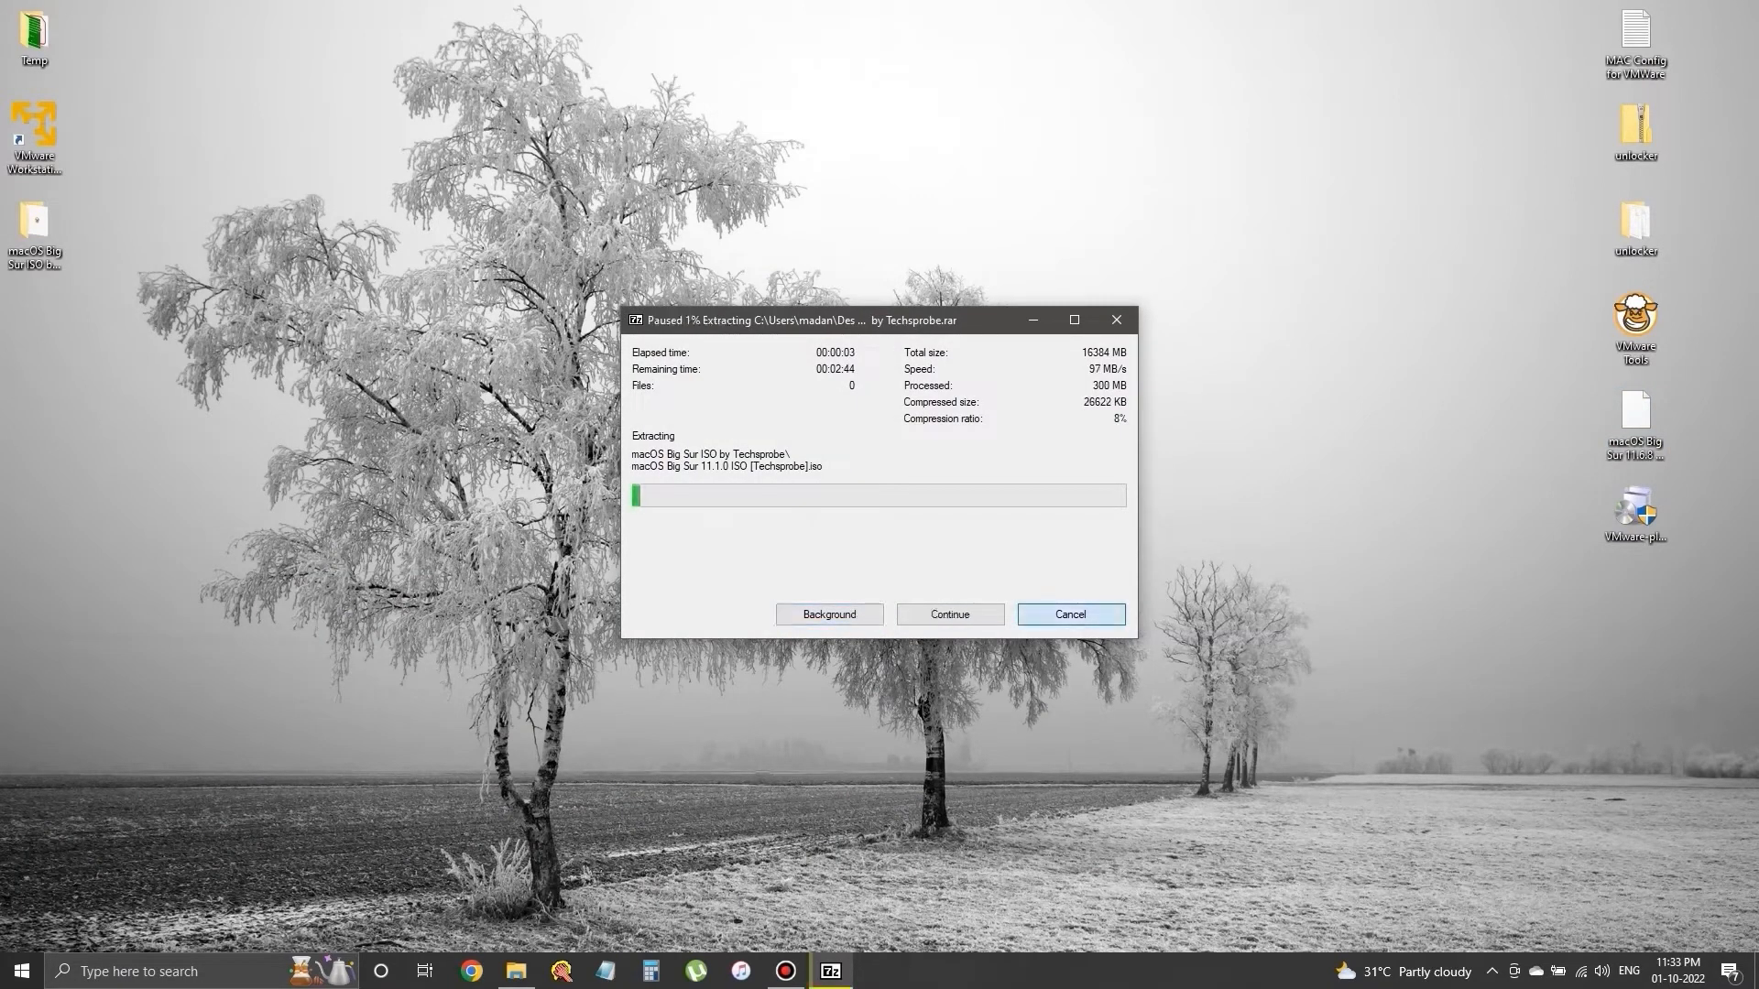
key("Return")
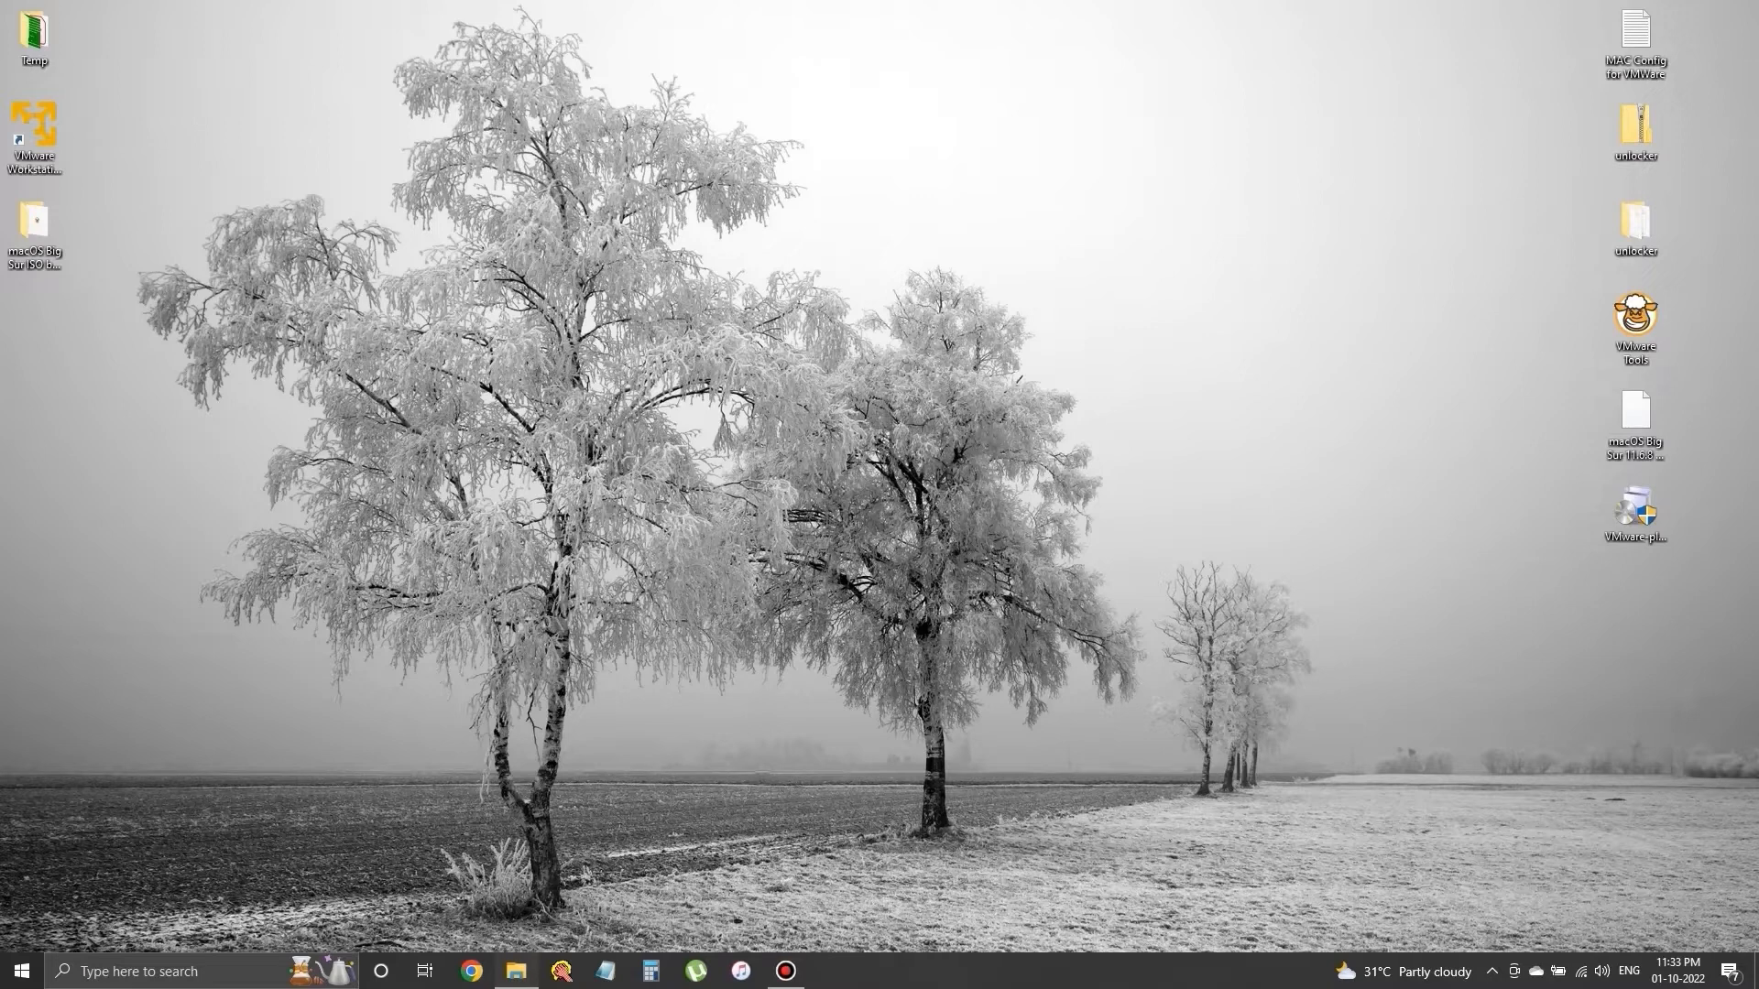
Examine the properties of the macOS Big Sur 11.1.0 ISO file in D:\OS X, then dismiss them
left_click(517, 971)
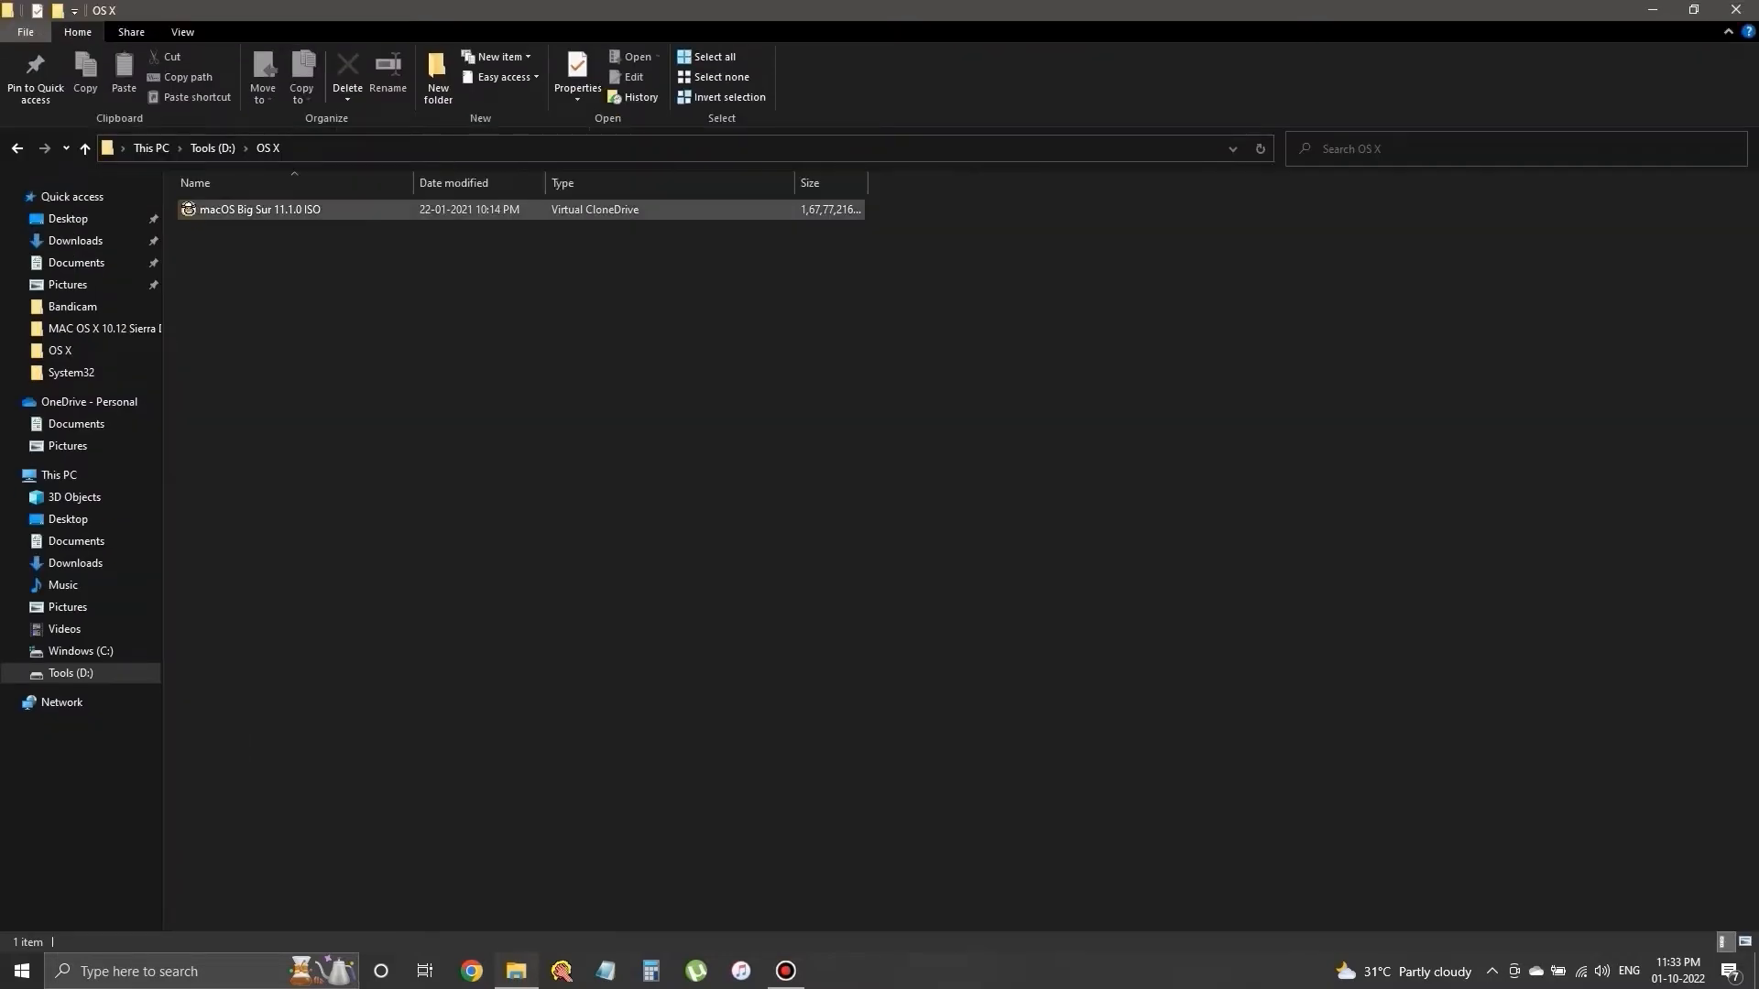
left_click(260, 209)
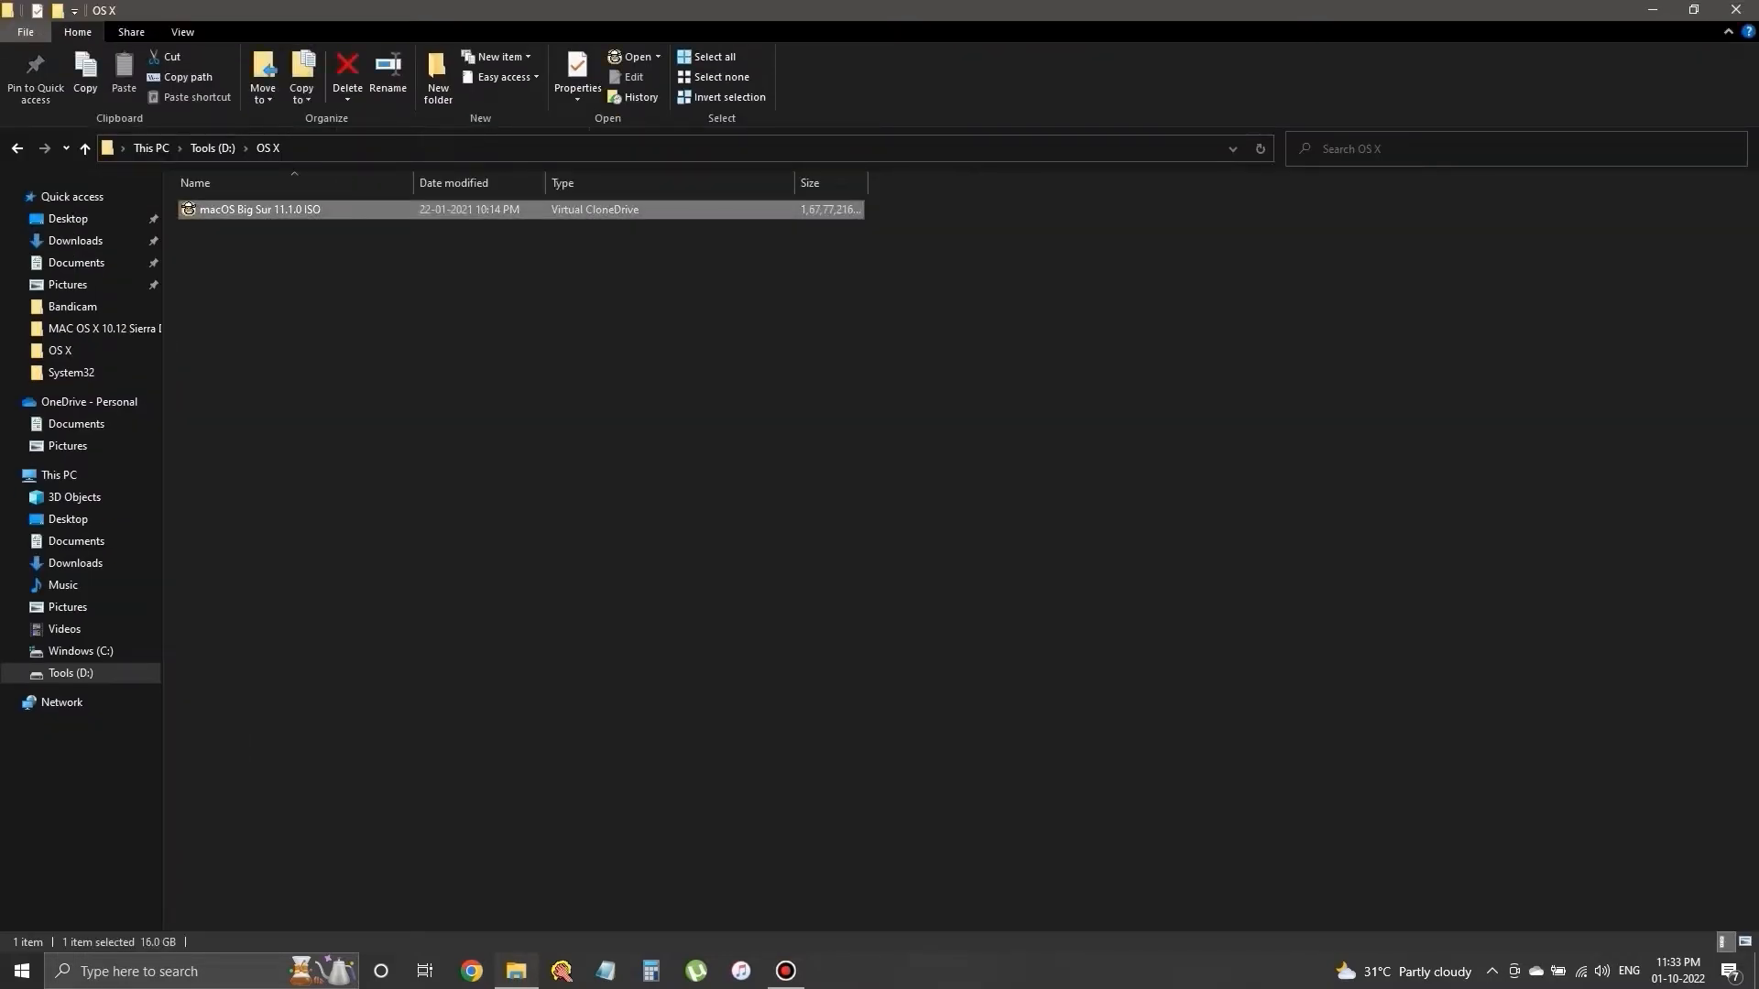
key("alt+Return")
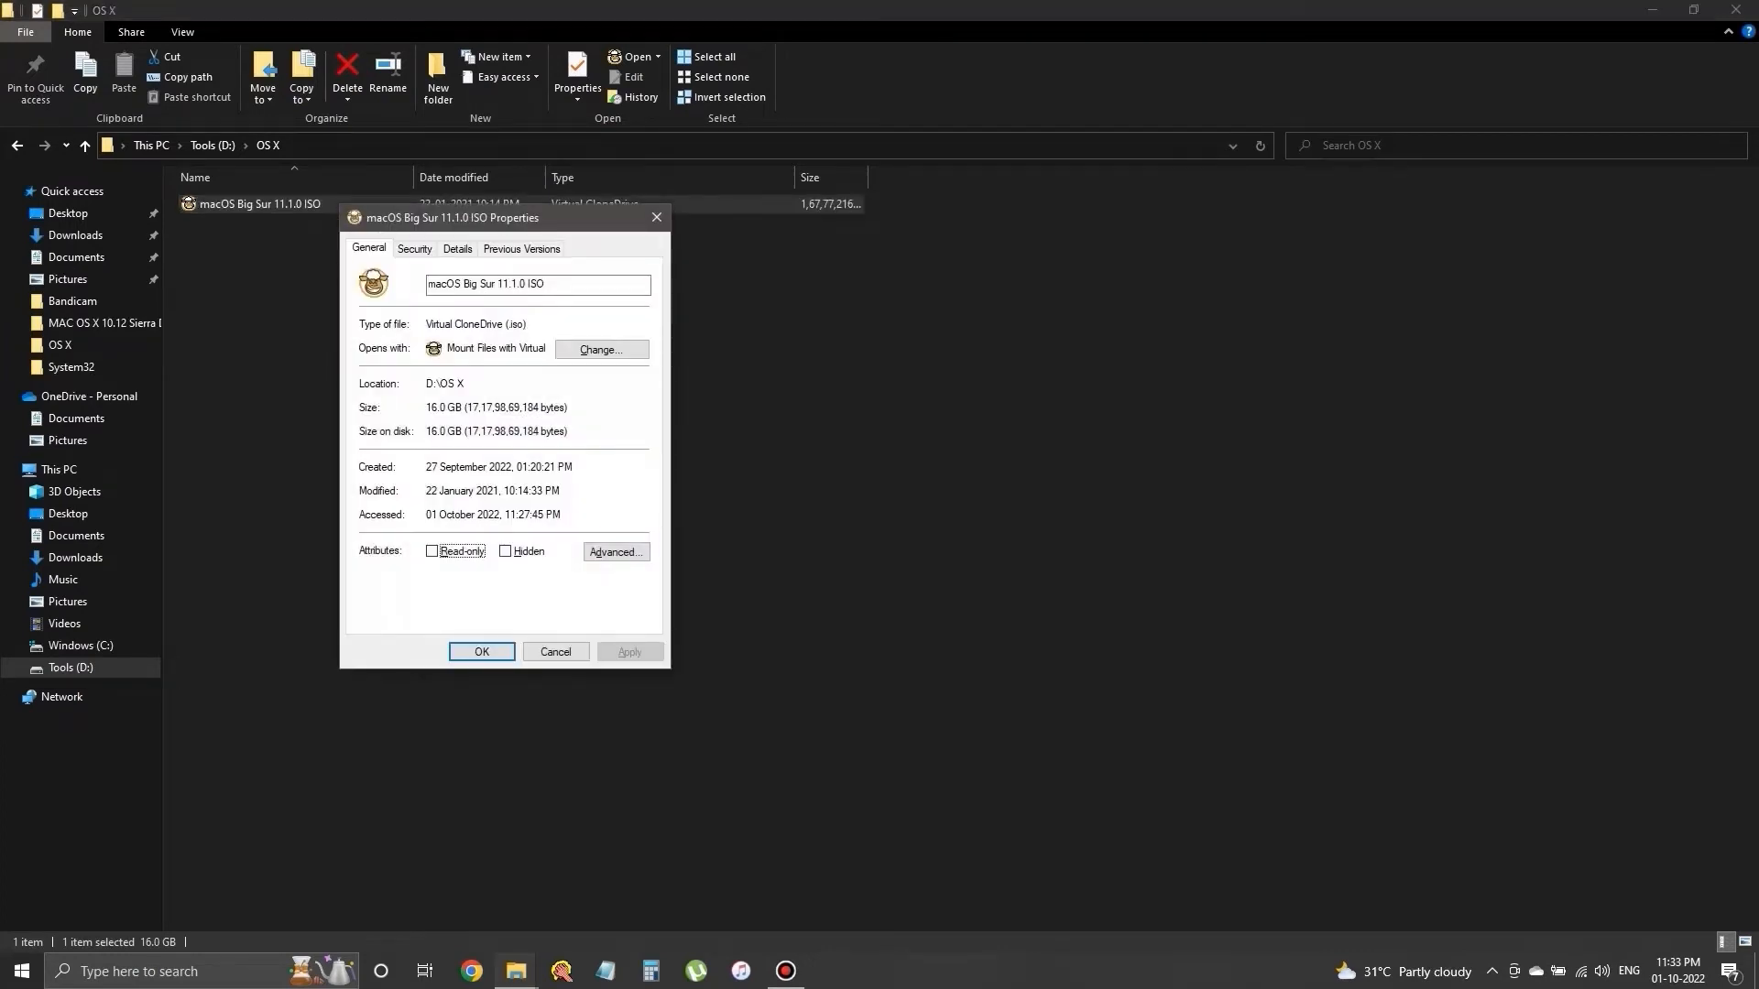
key("Escape")
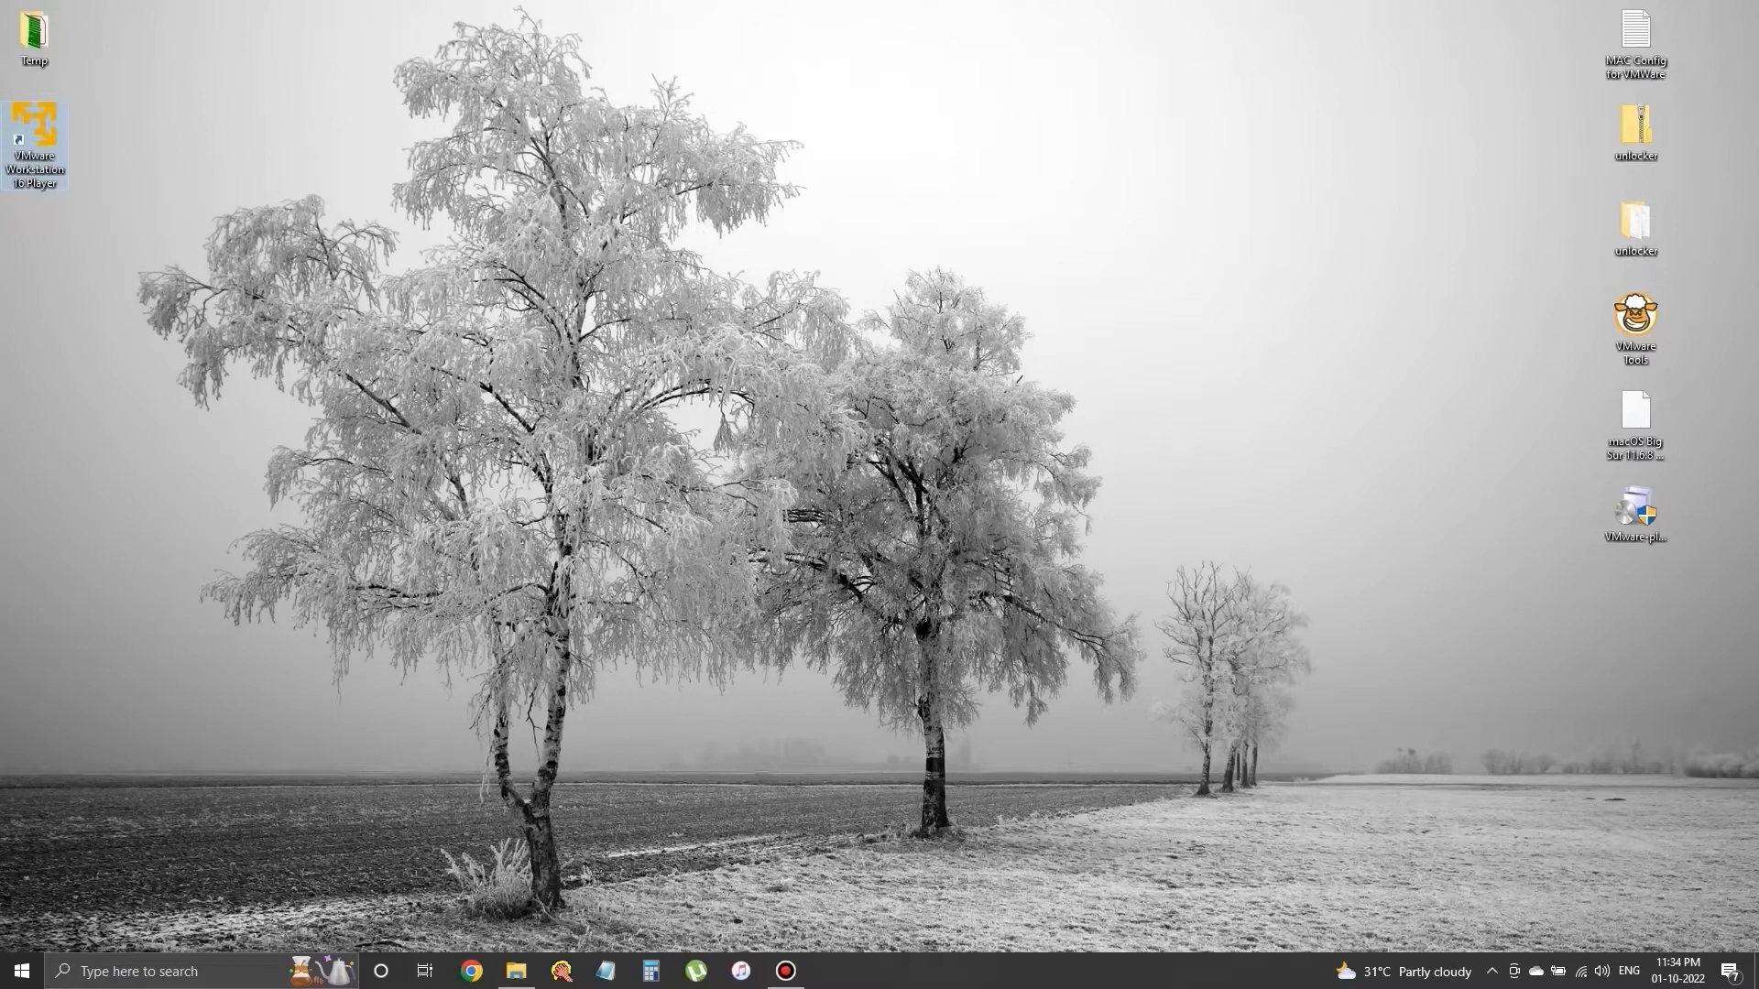
Launch VMware Workstation 16 Player, check the guest operating system choices for a new virtual machine, then cancel the wizard and close the player
key("Return")
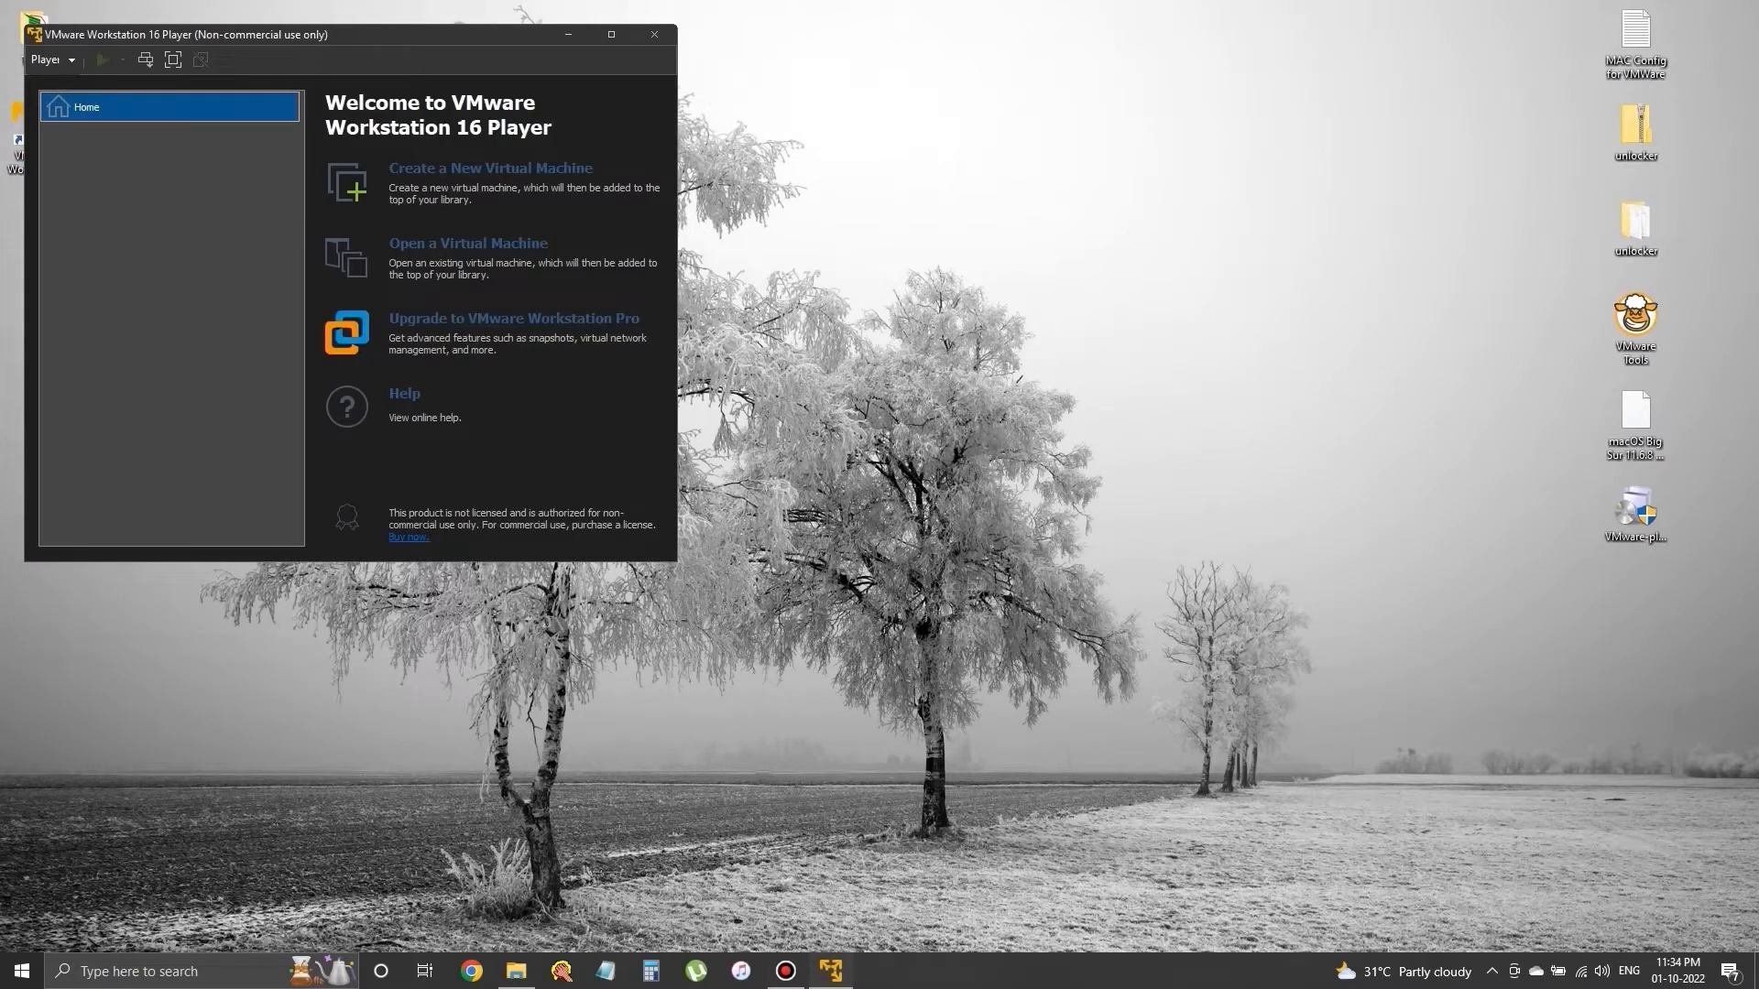
left_click_drag(435, 35, 941, 222)
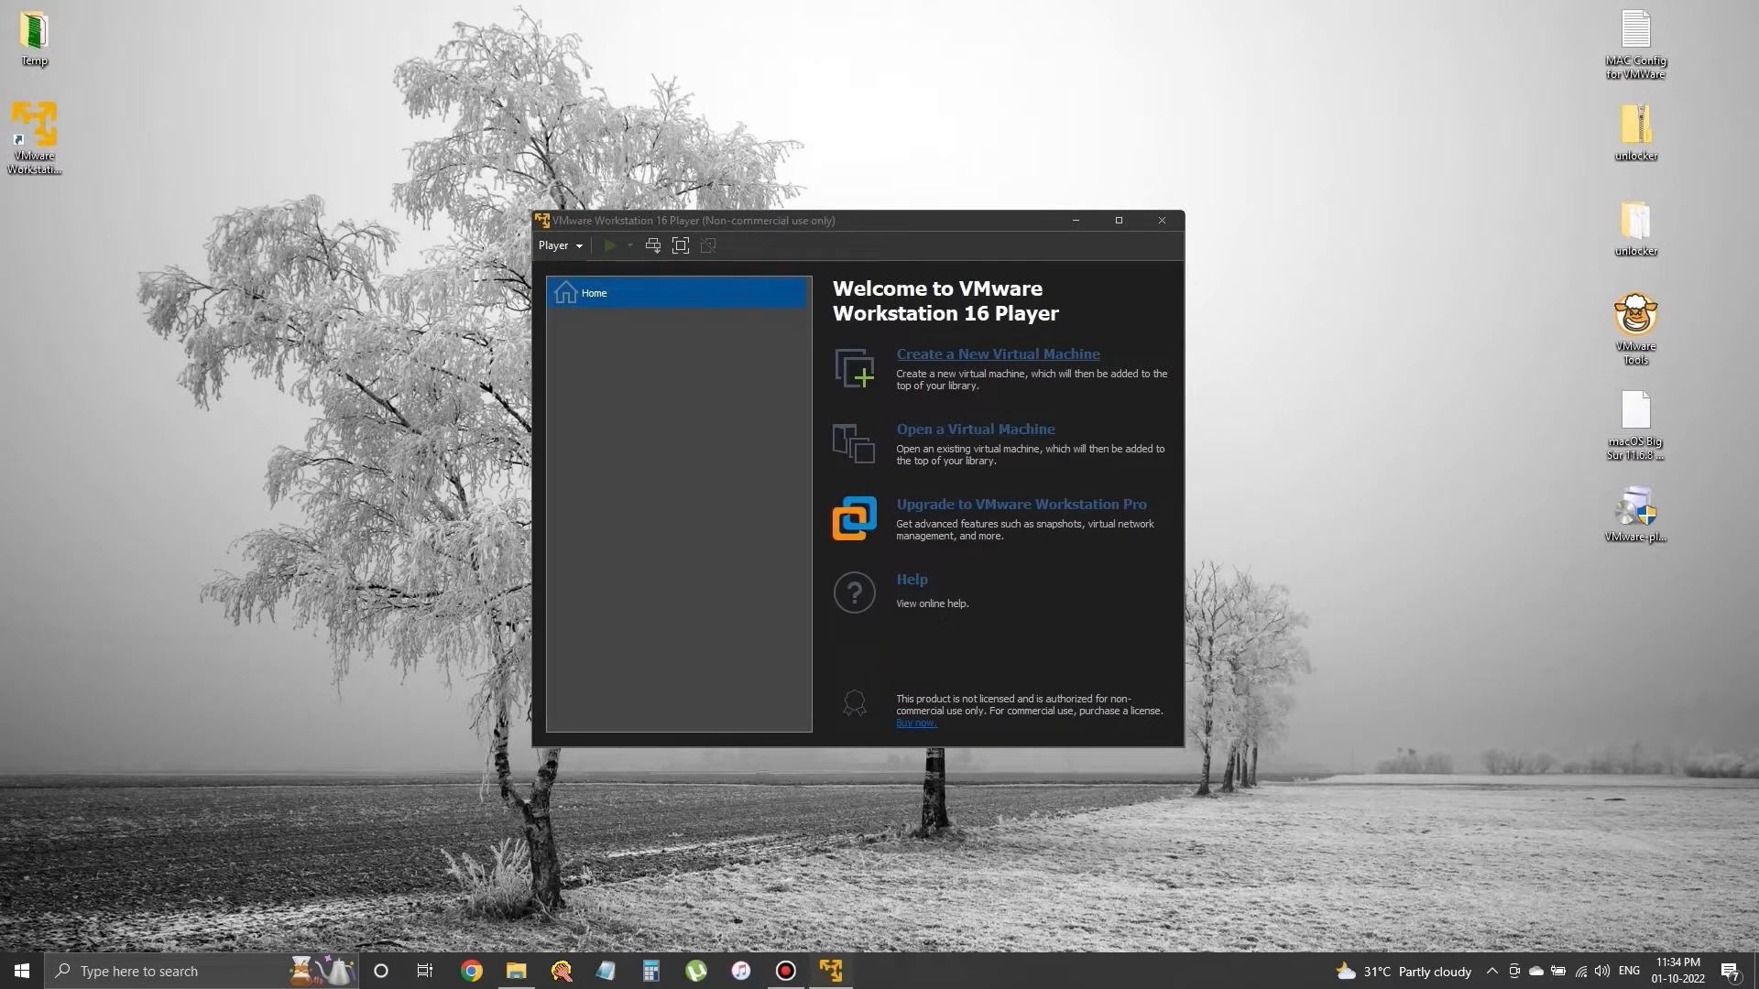
left_click(998, 354)
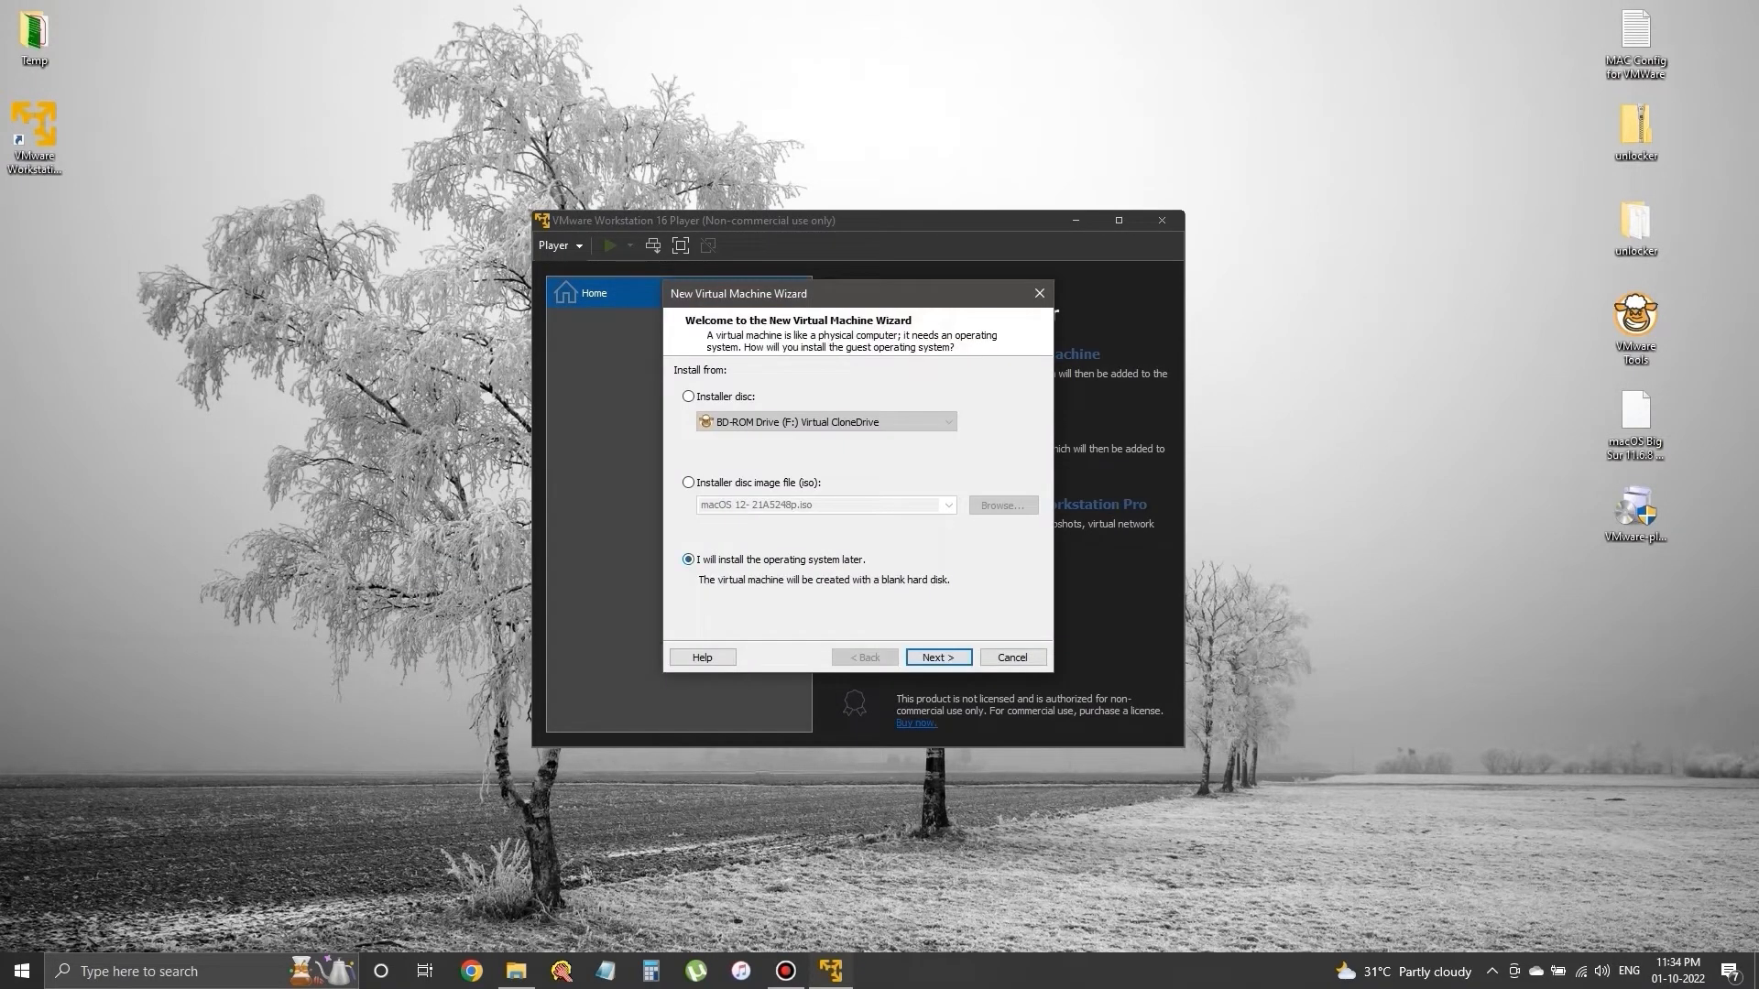
key("Return")
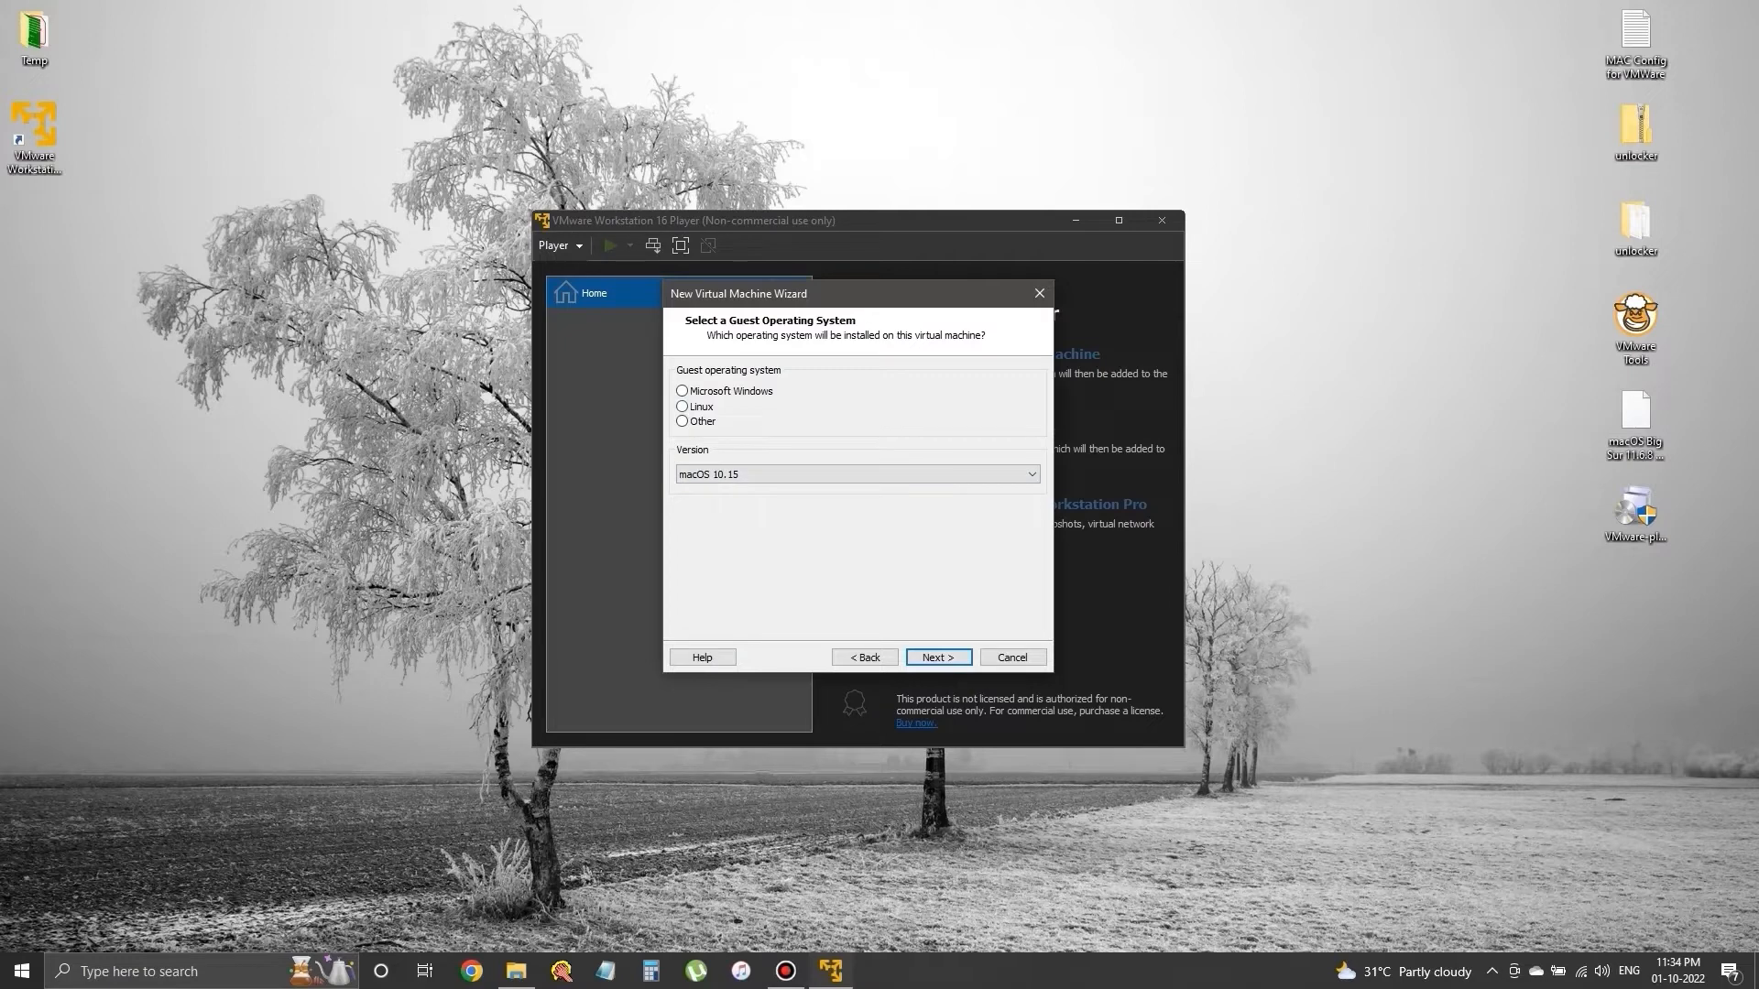
mouse_move(1637, 225)
left_mouse_down()
mouse_move(1592, 200)
mouse_move(1635, 228)
left_mouse_up()
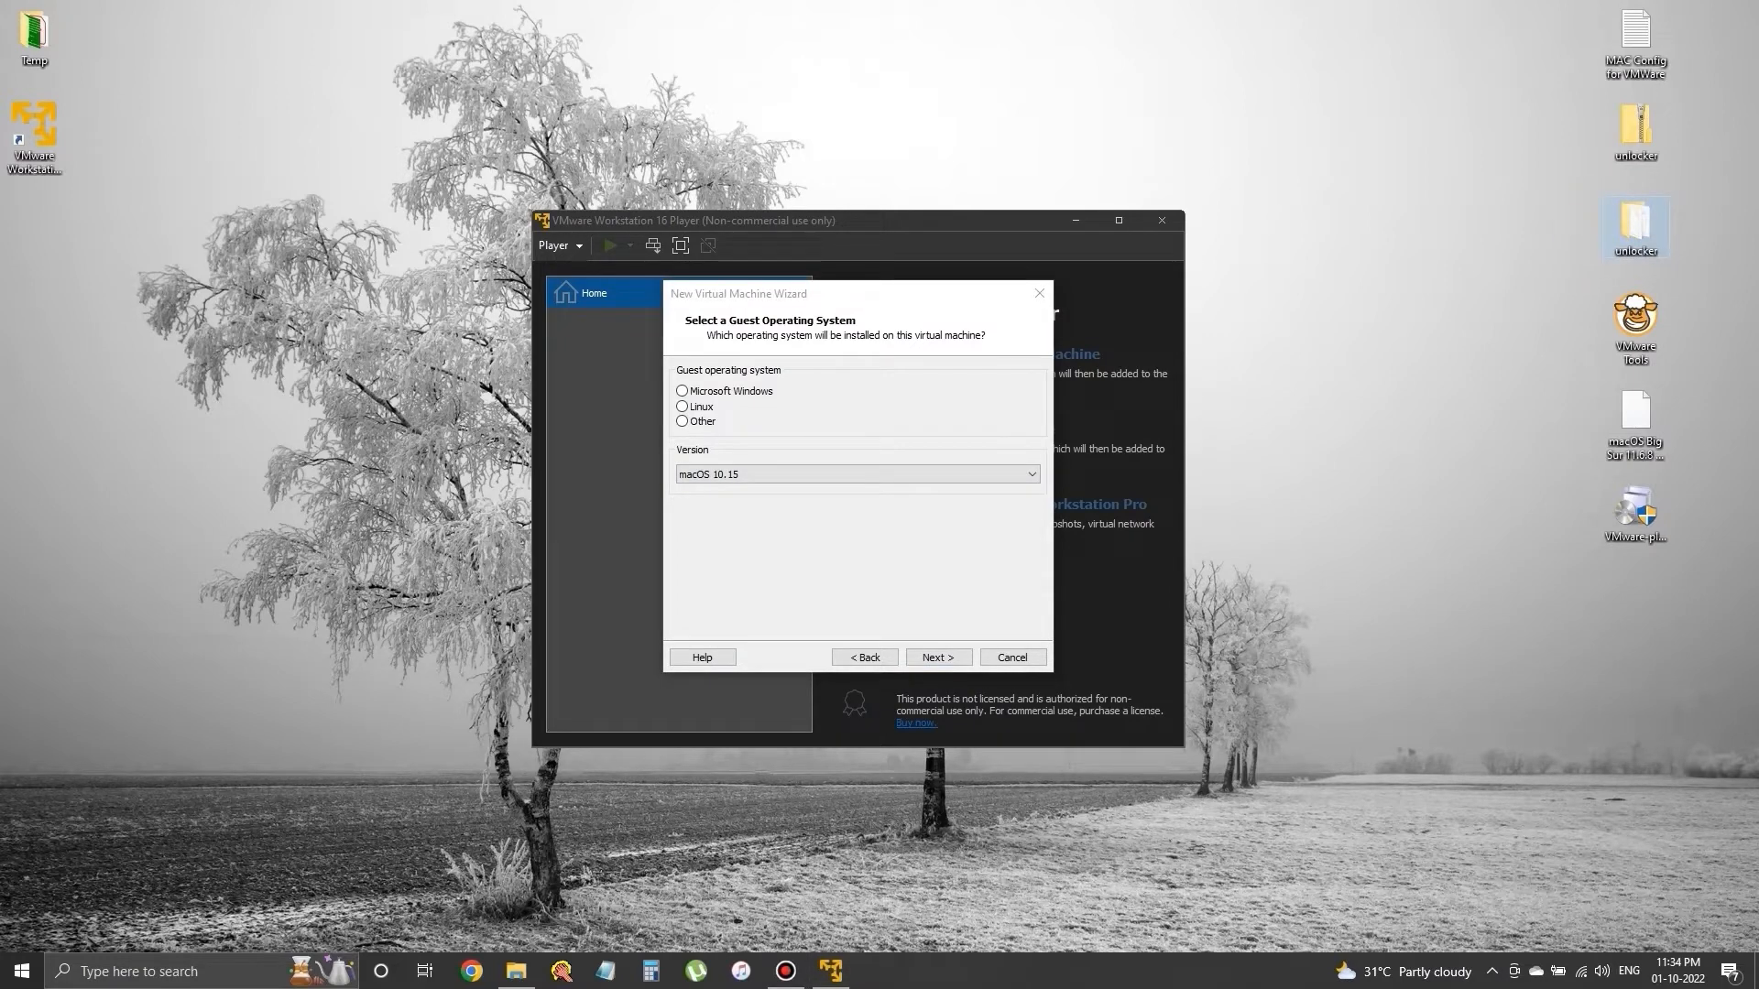
left_click(1012, 657)
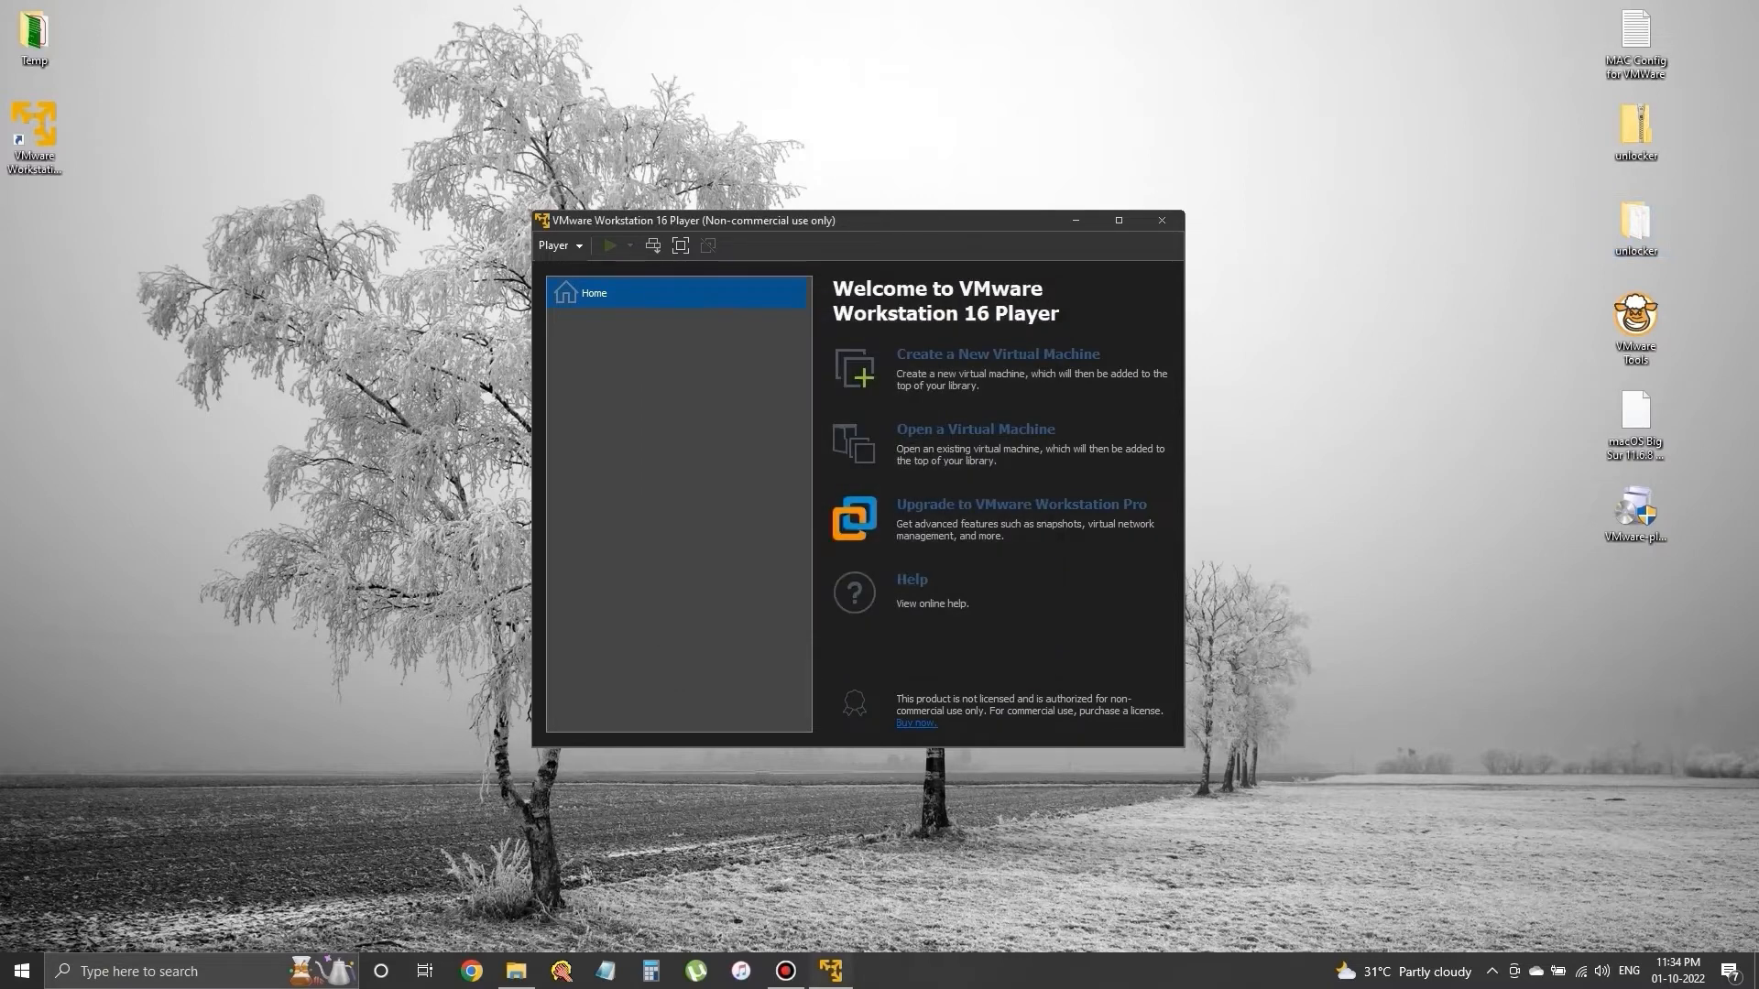
left_click(1161, 220)
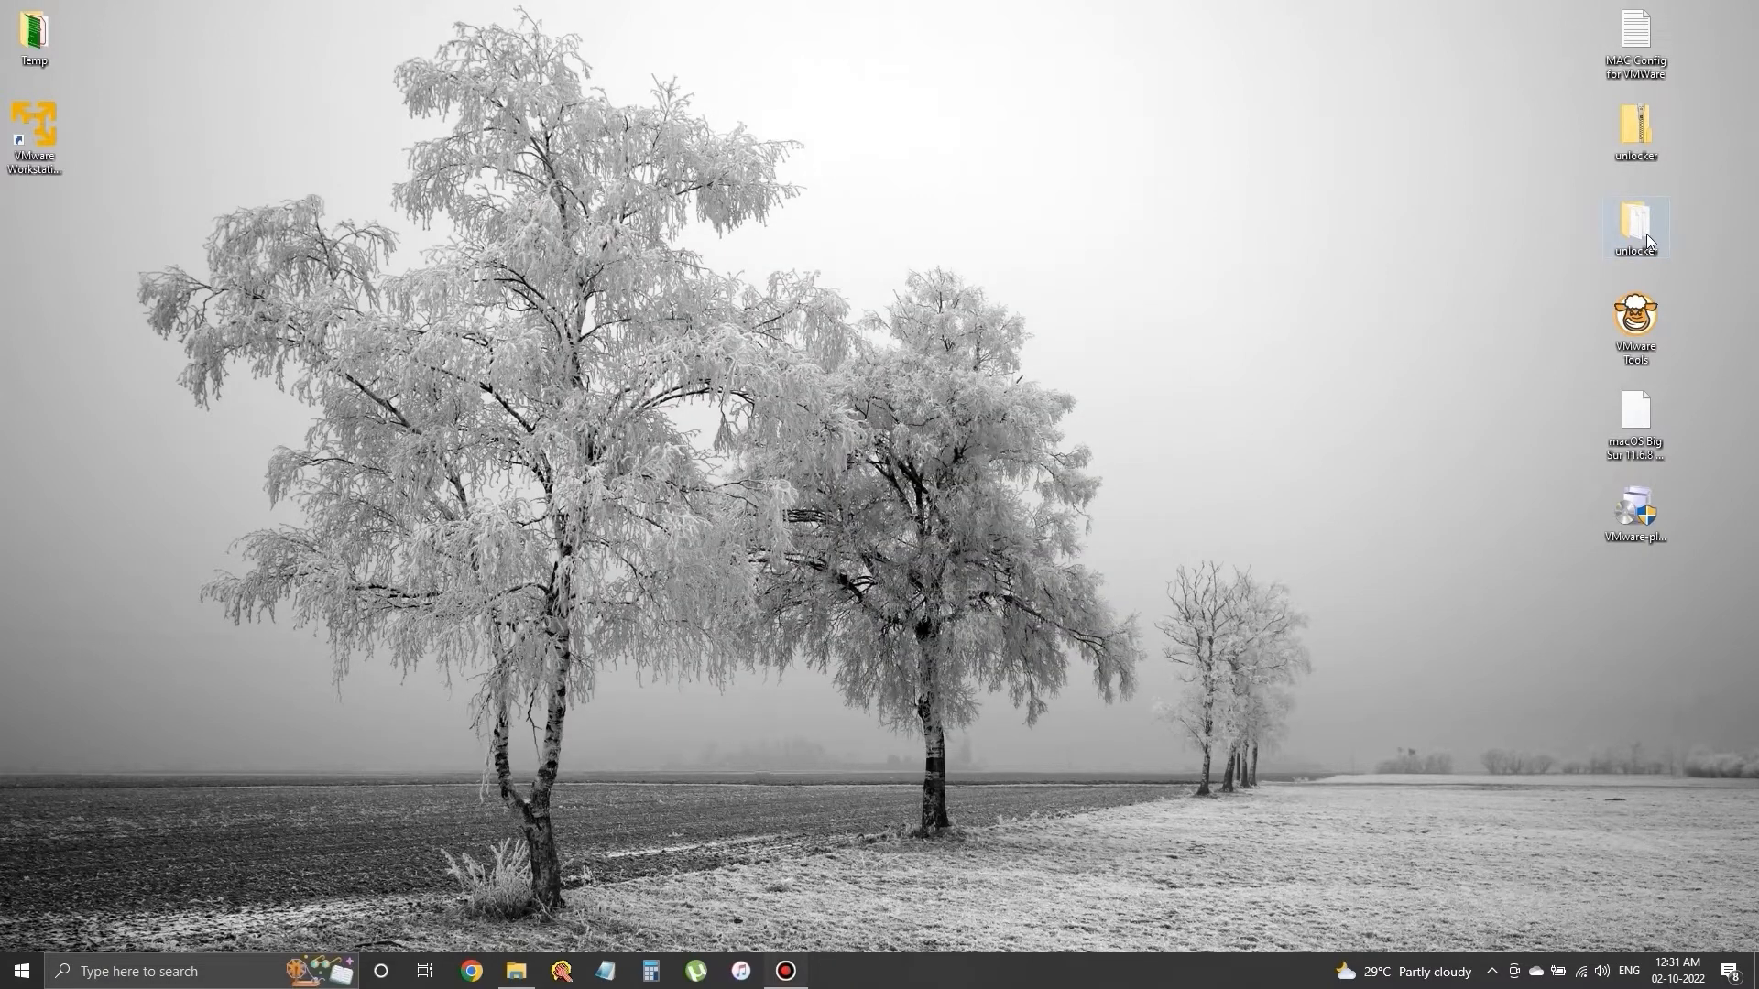
Run the win-install script from the desktop's unlocker folder as administrator, then close the folder
double_click(1646, 233)
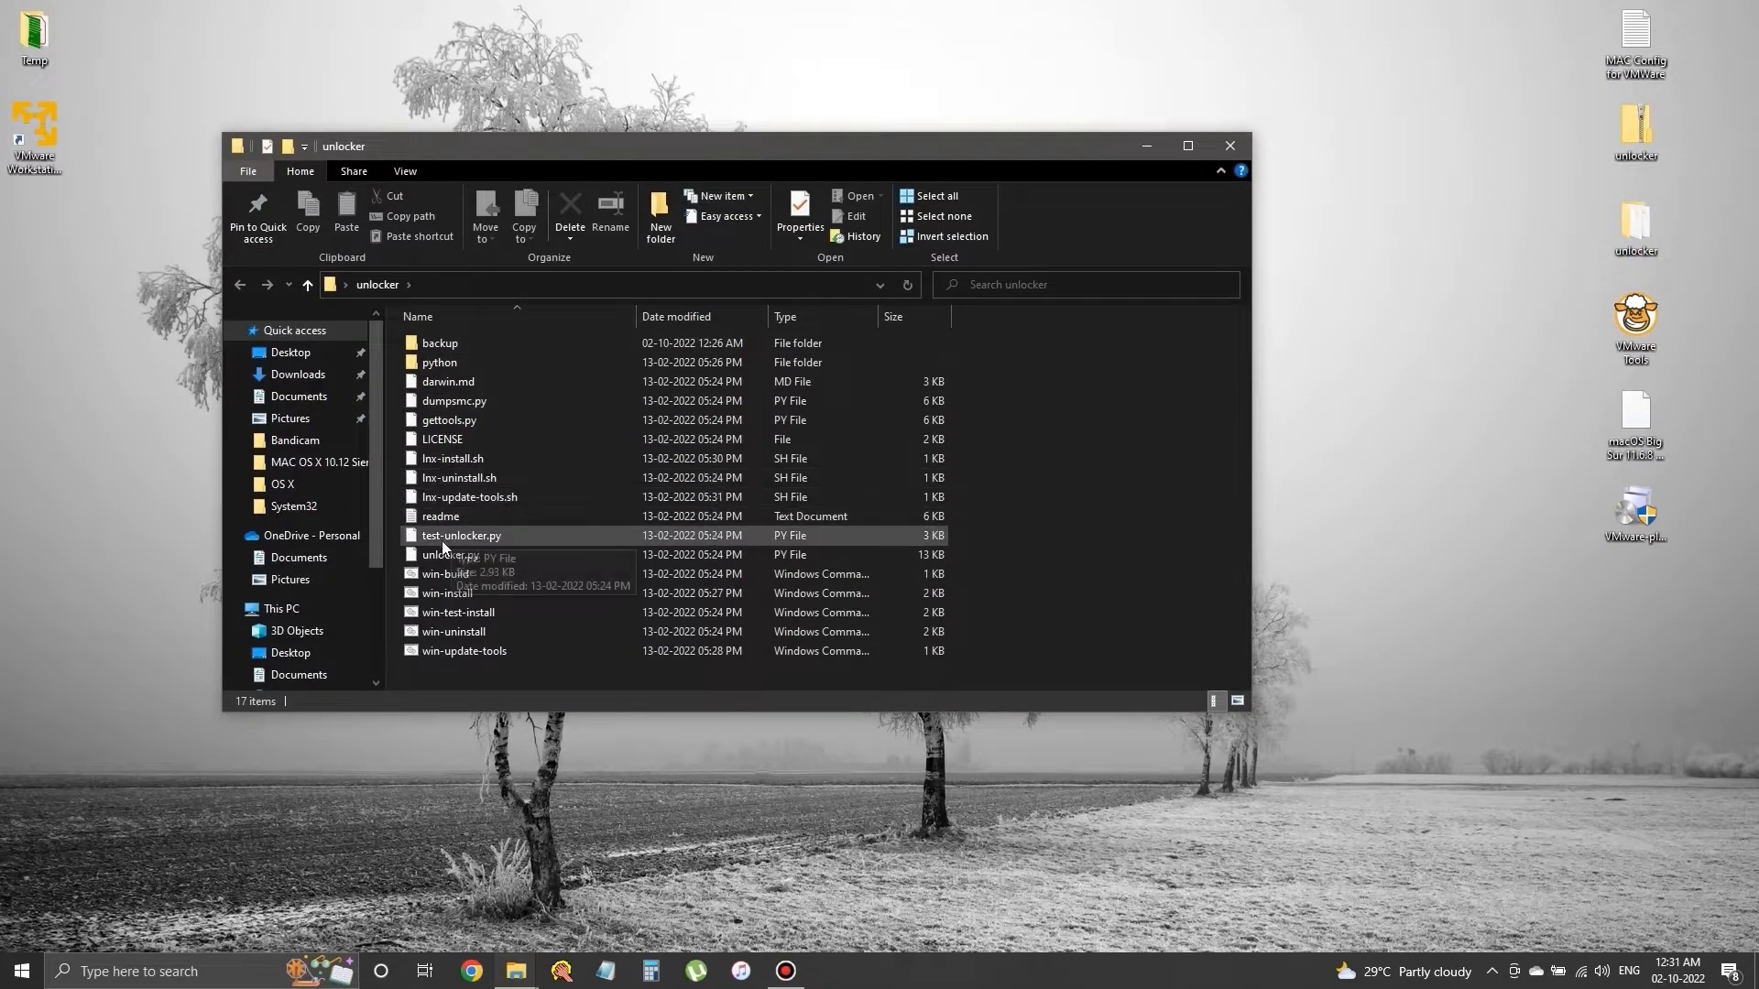
left_click(463, 592)
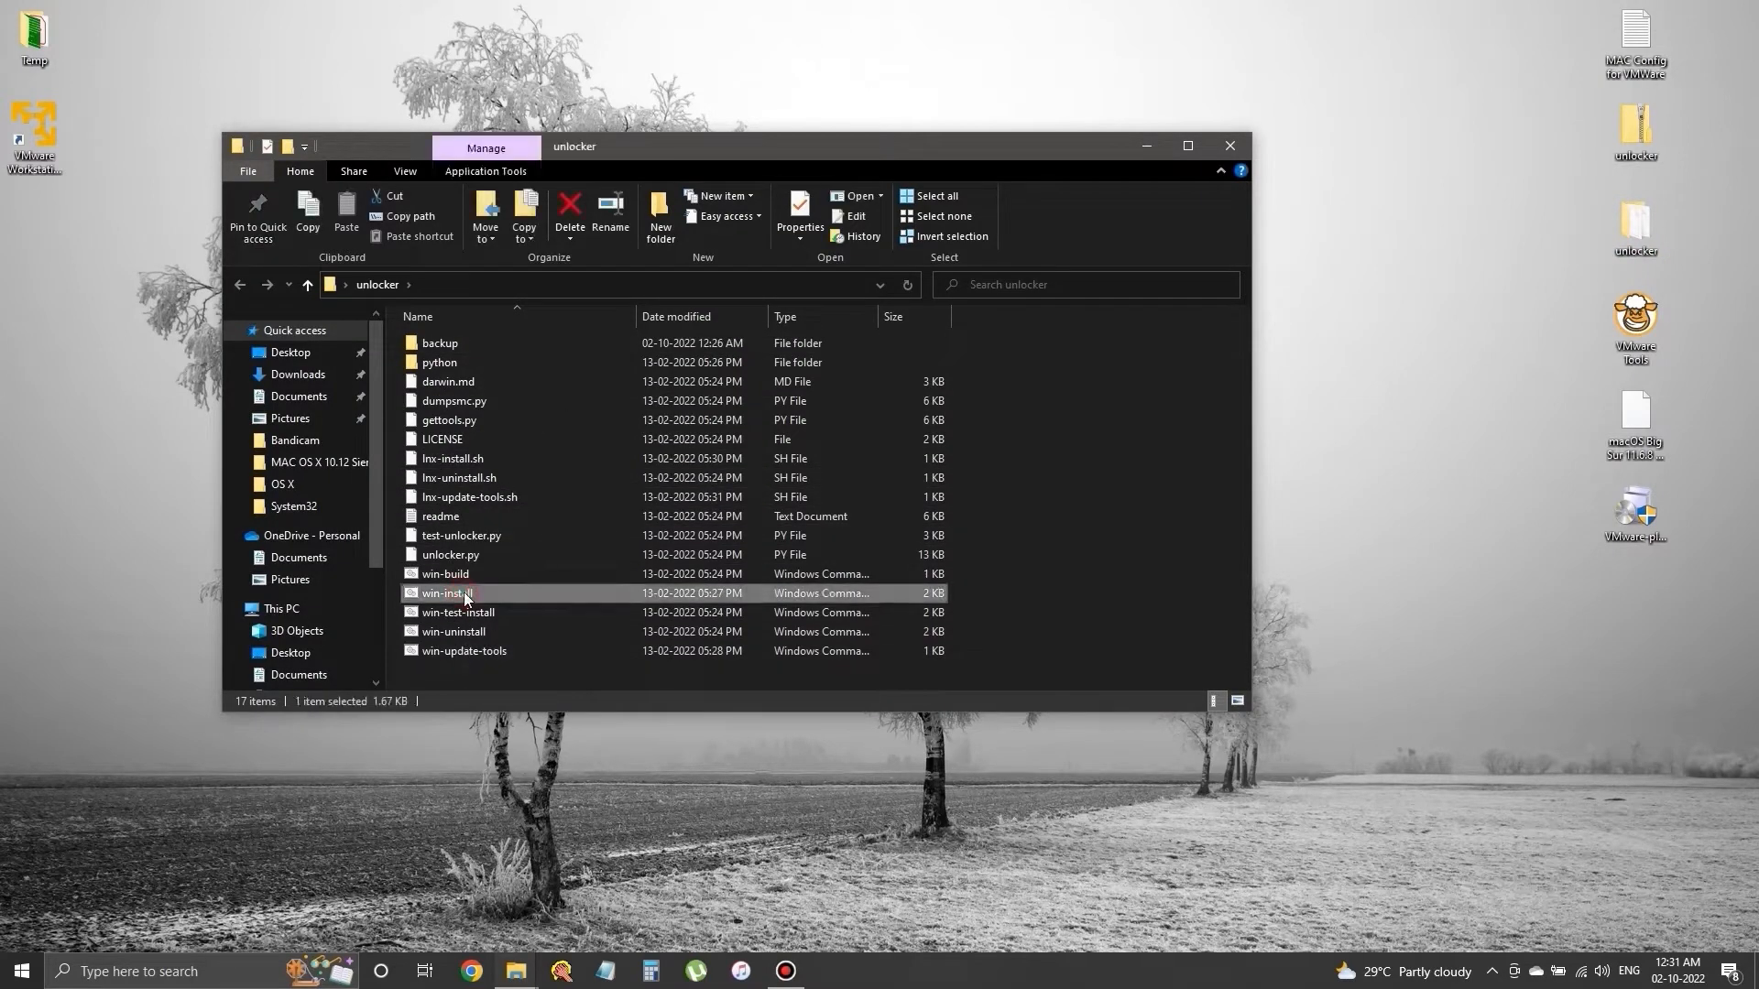
right_click(464, 591)
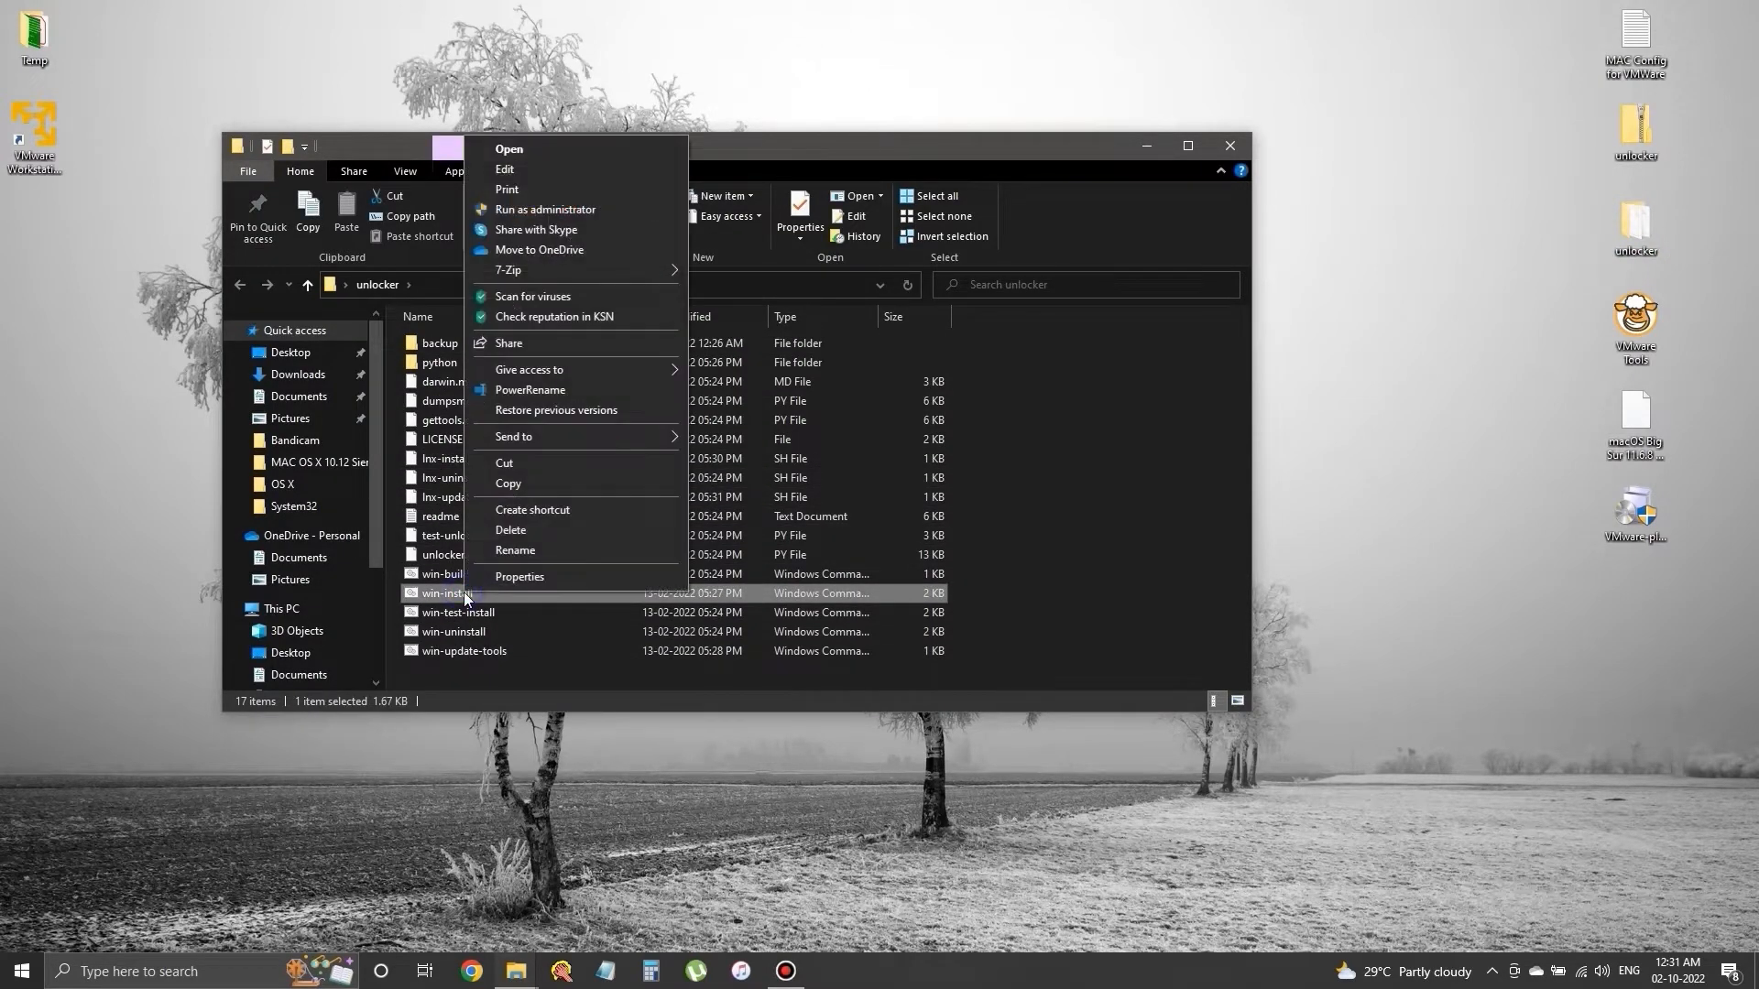
left_click(559, 211)
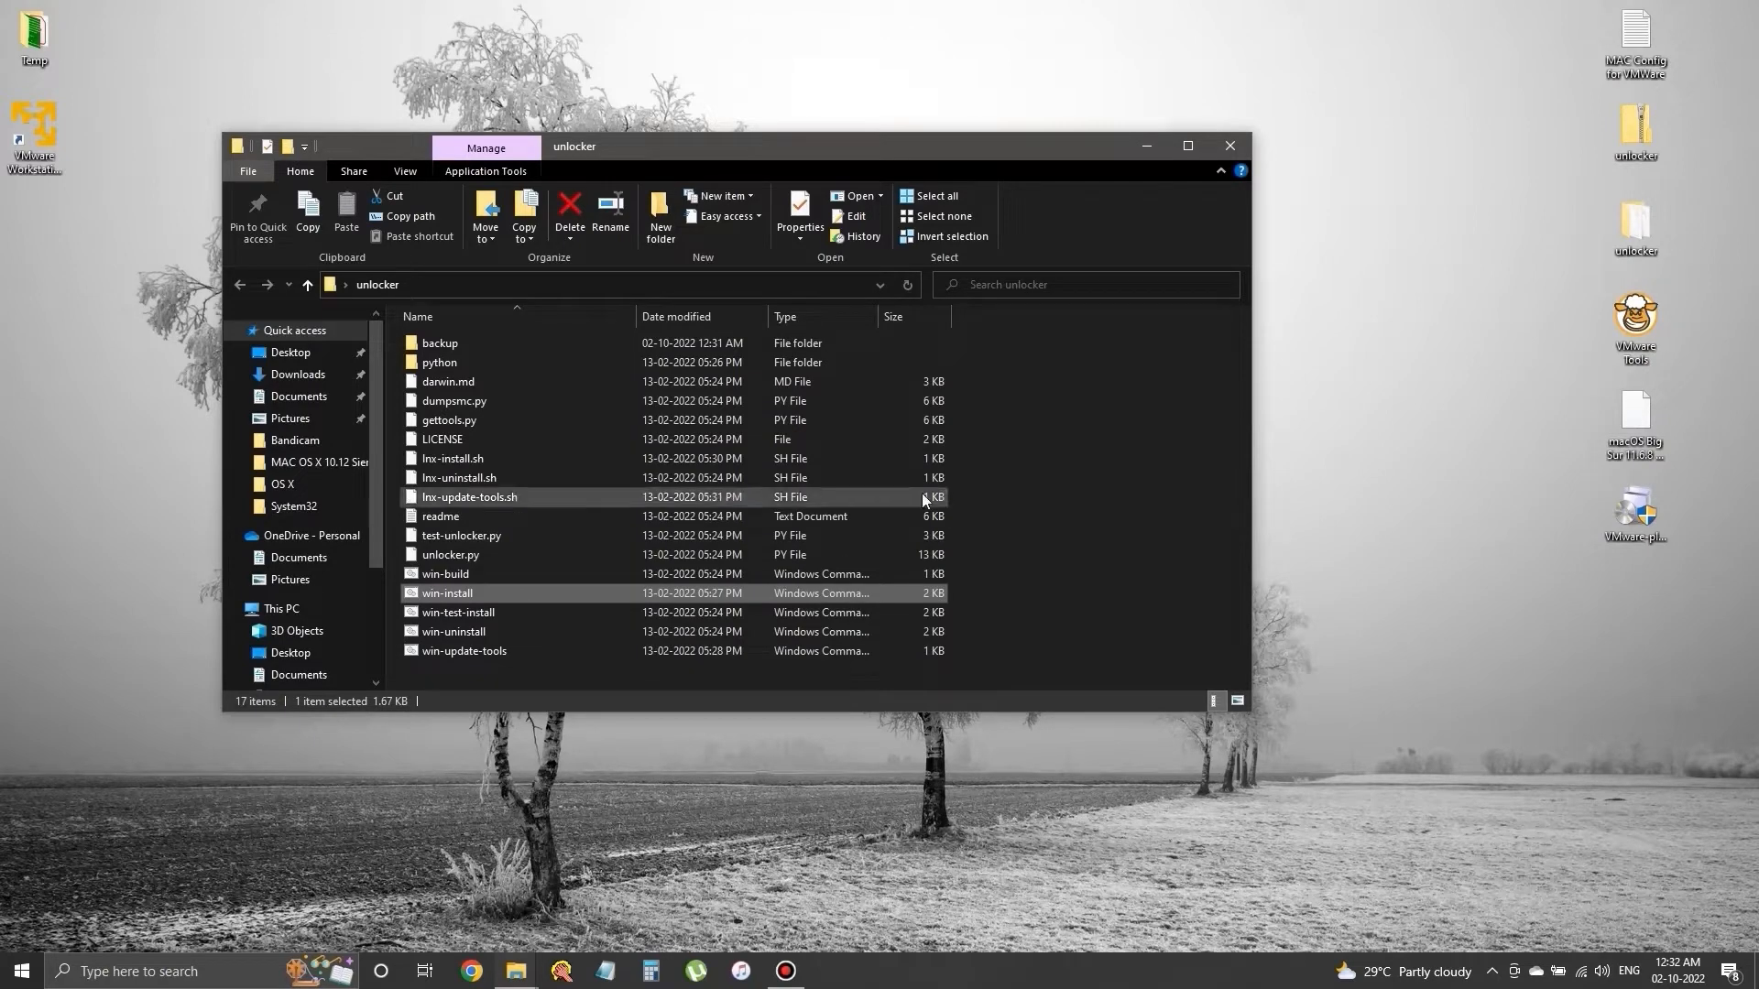
left_click(1234, 151)
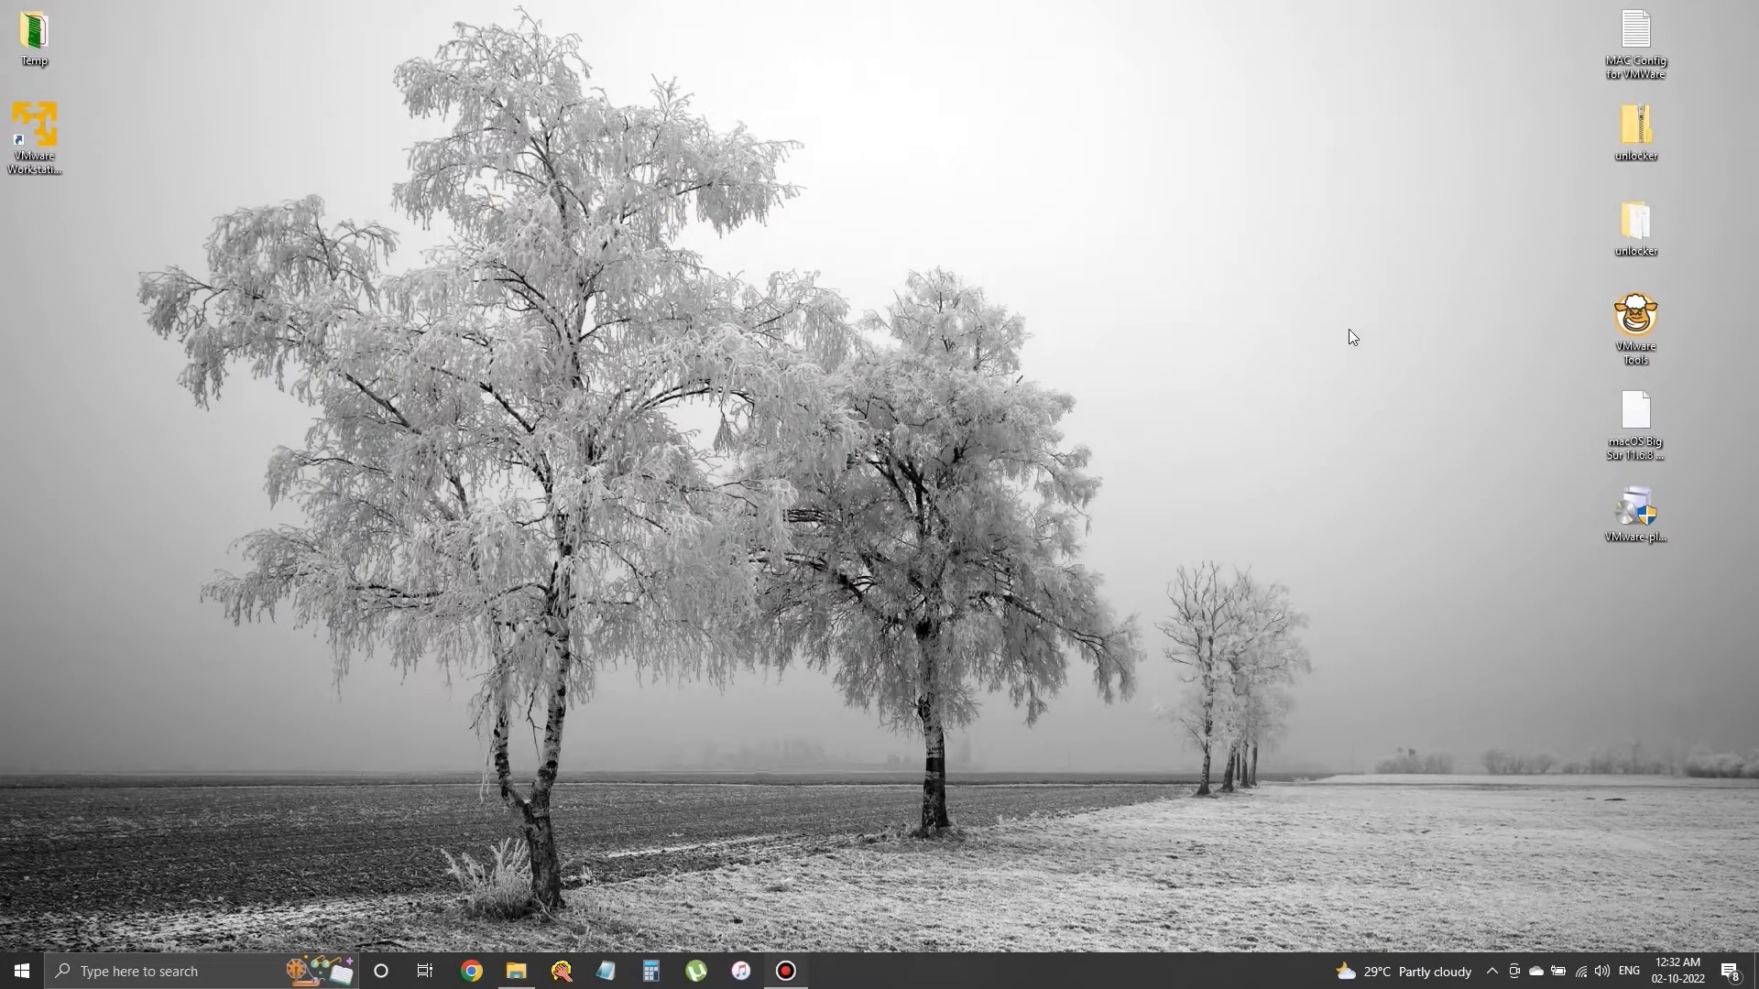
Reopen VMware Workstation 16 Player, check the new virtual machine wizard for an Apple Mac OS X guest option, then cancel and close the player
left_click(24, 140)
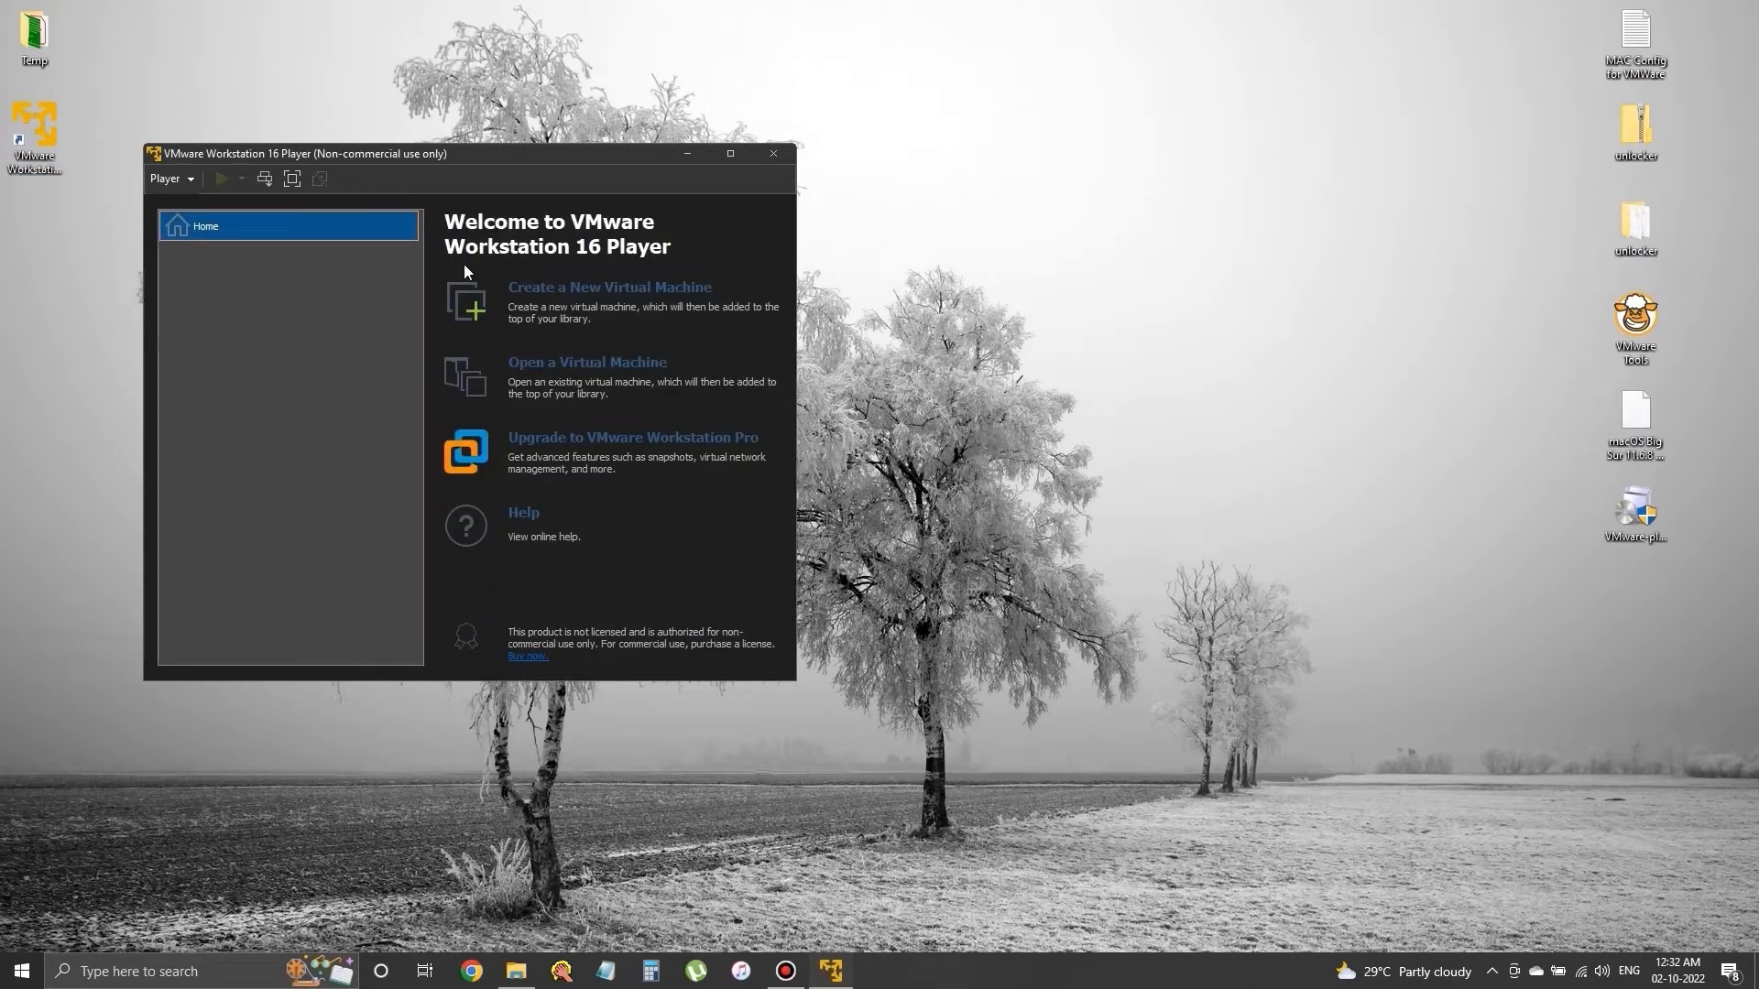
left_click(540, 290)
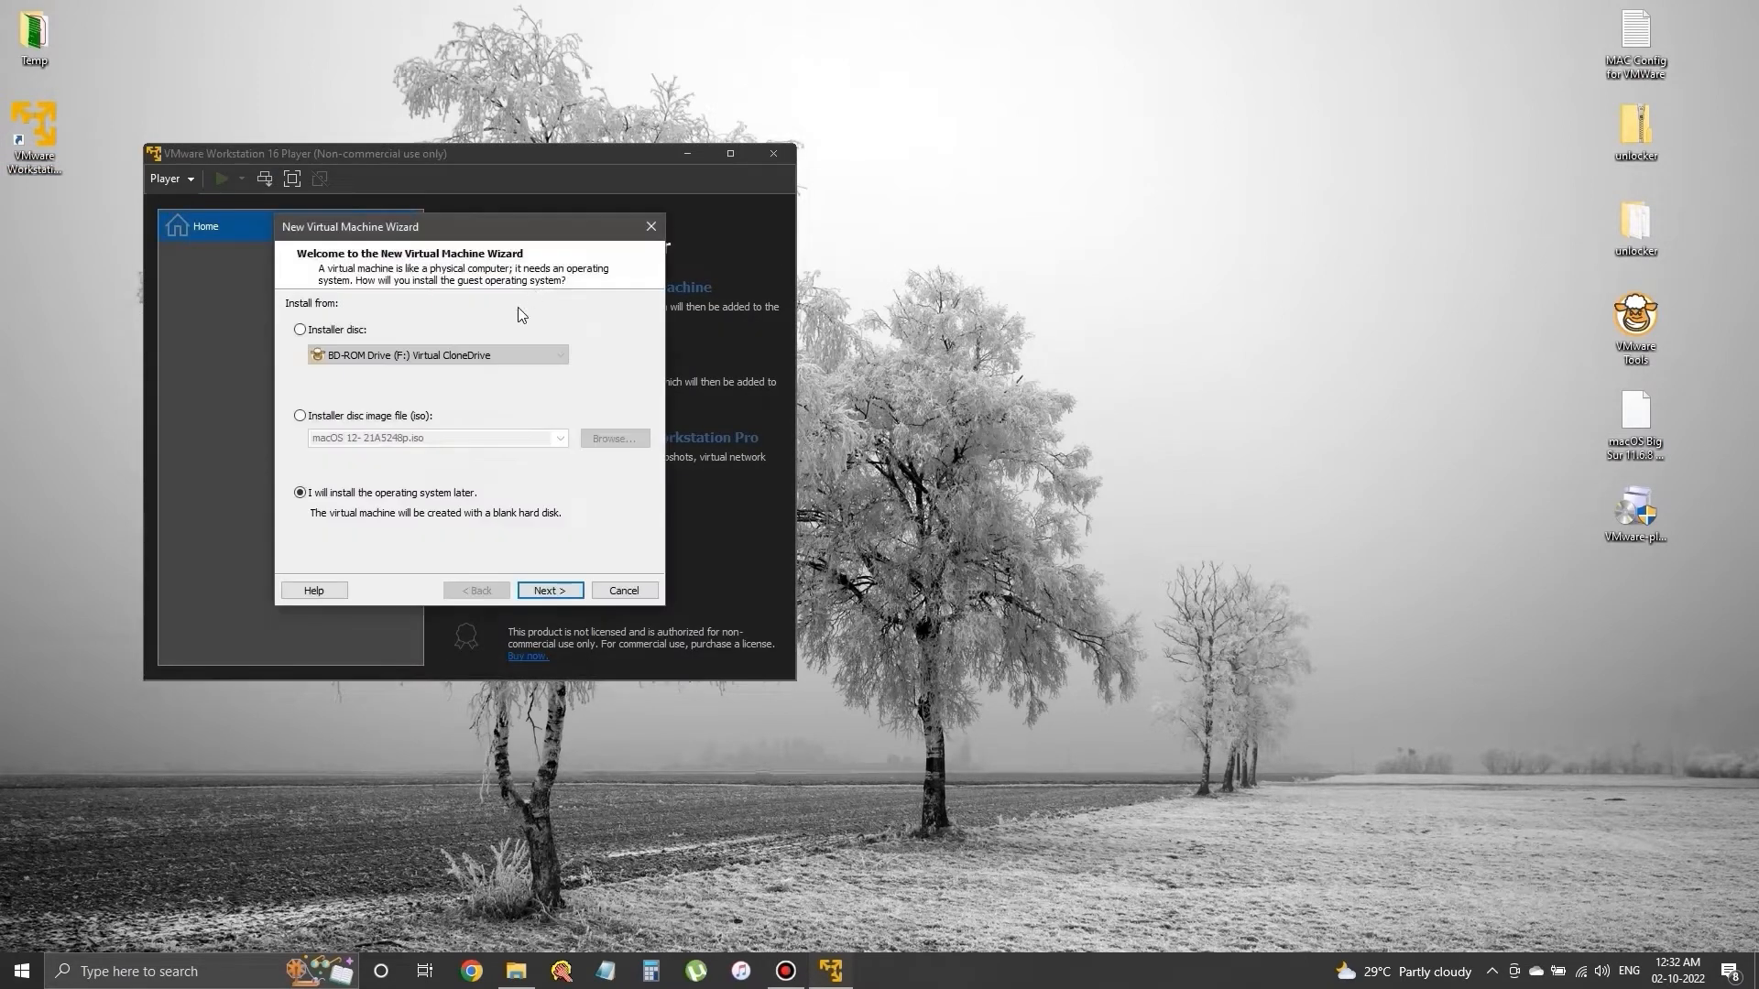
left_click(540, 597)
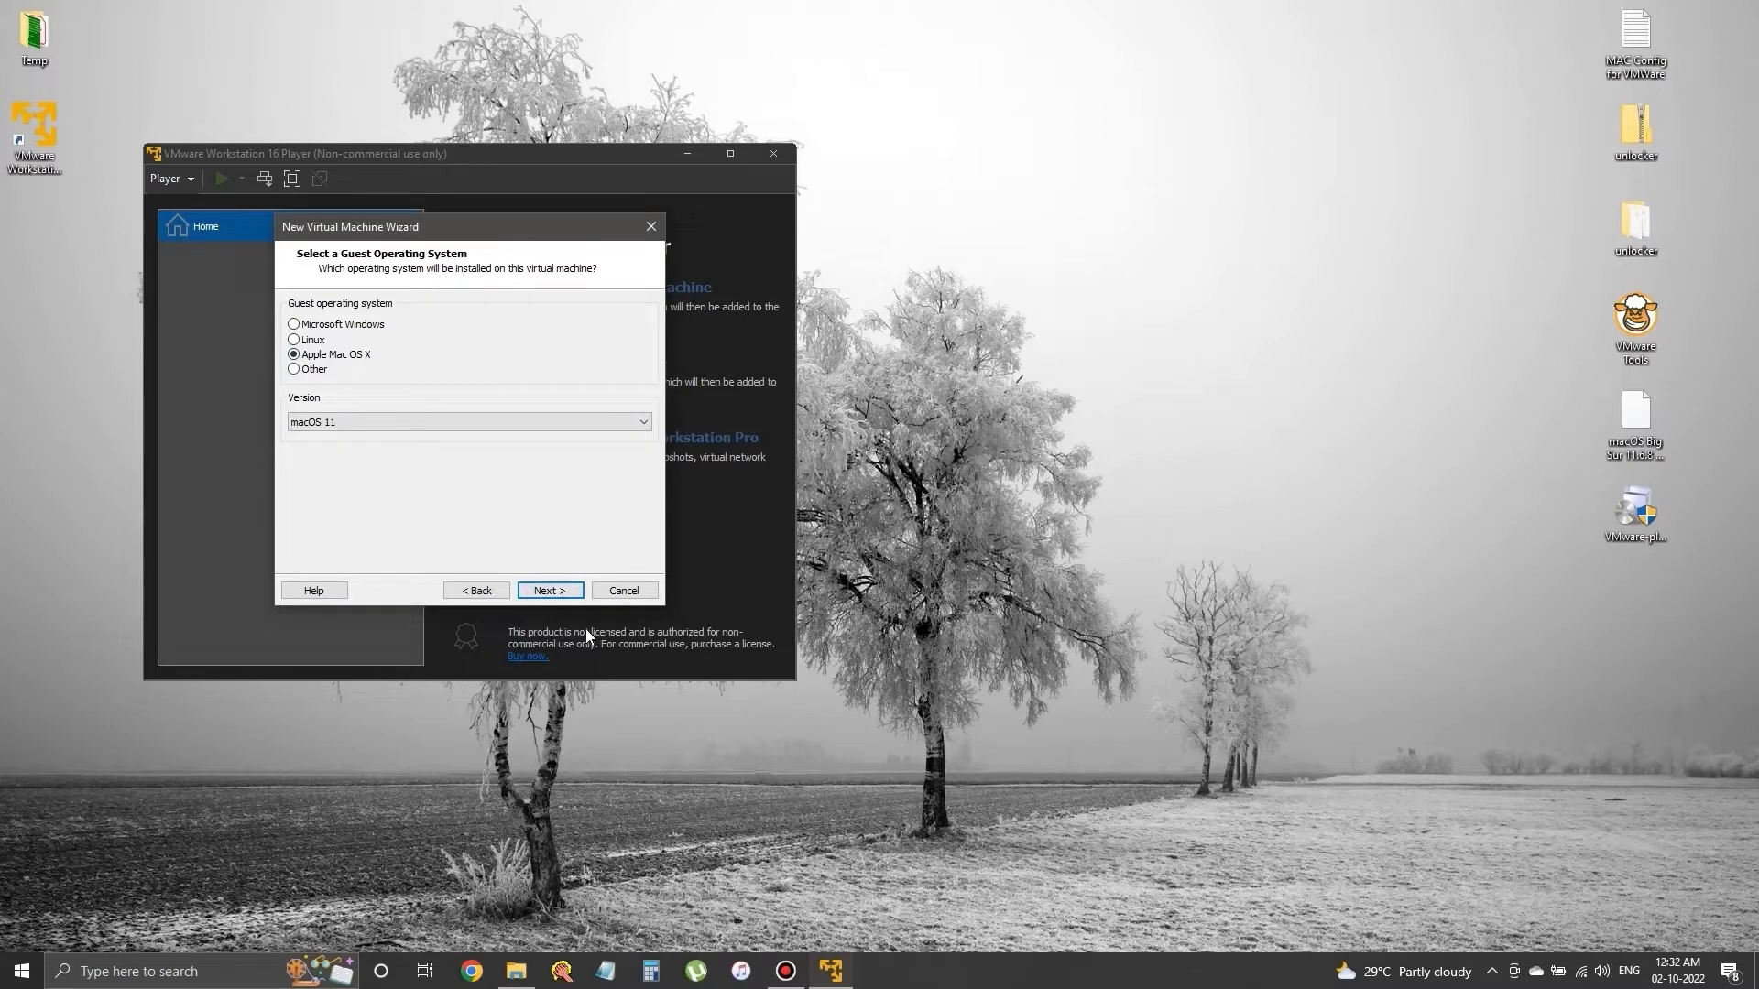
left_click(640, 593)
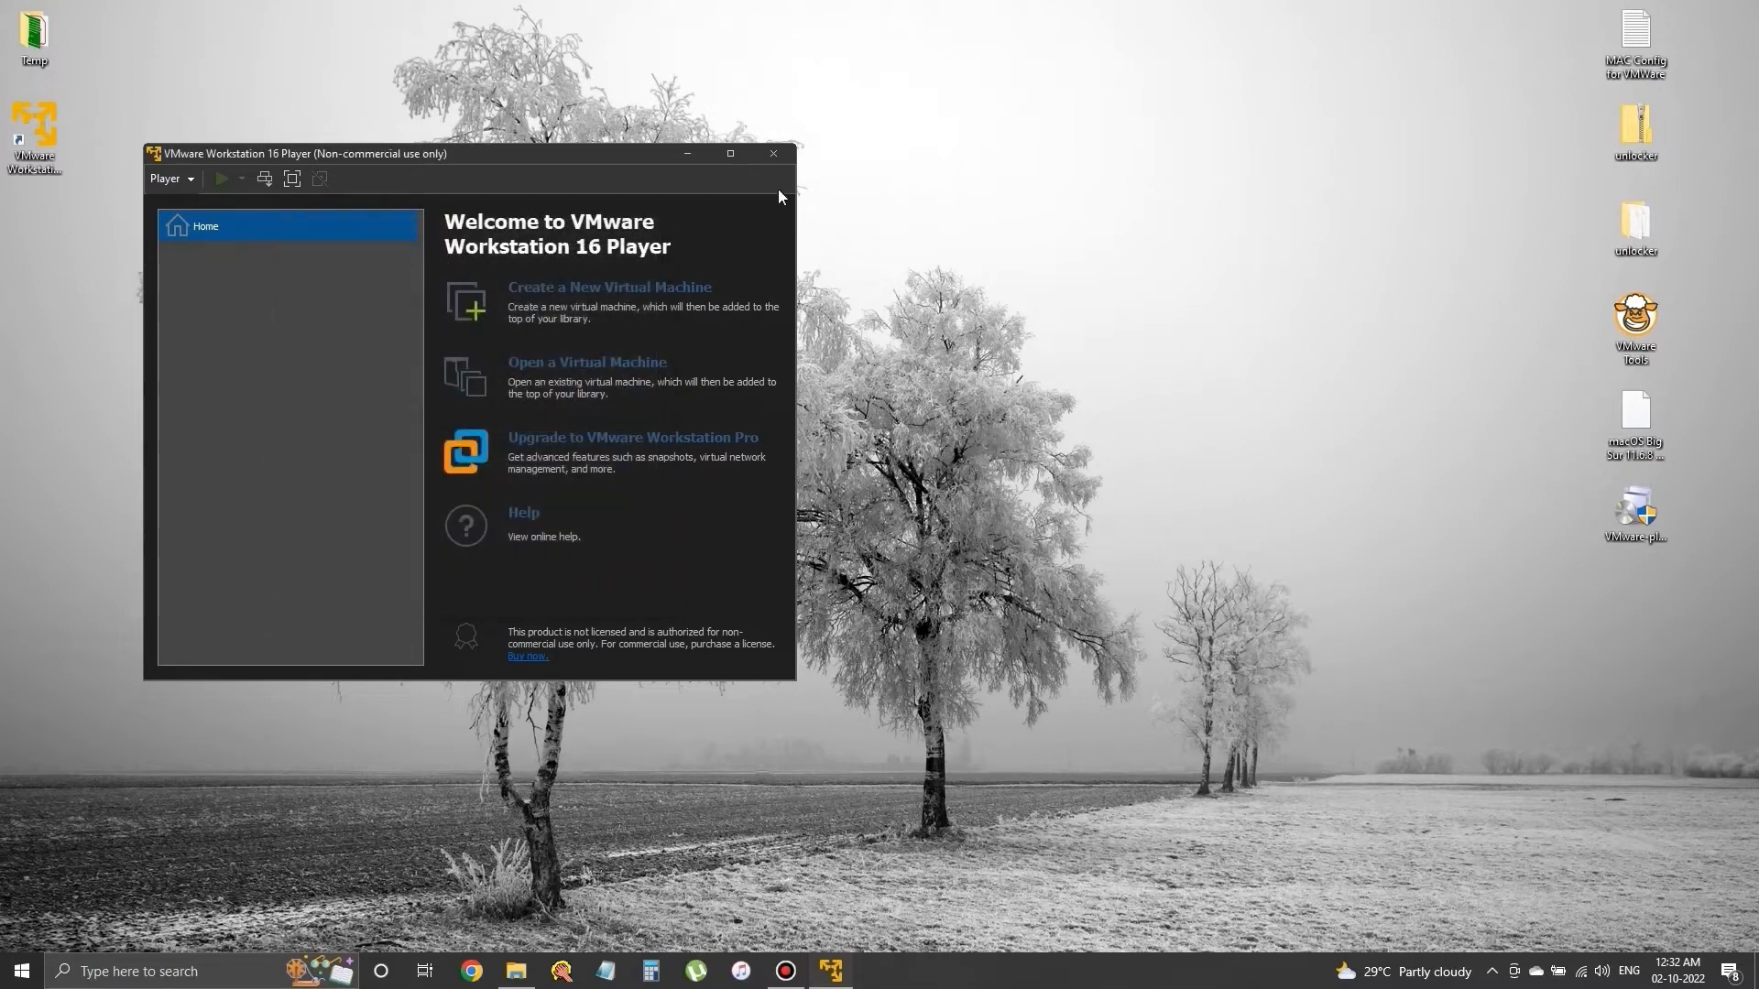
left_click(776, 156)
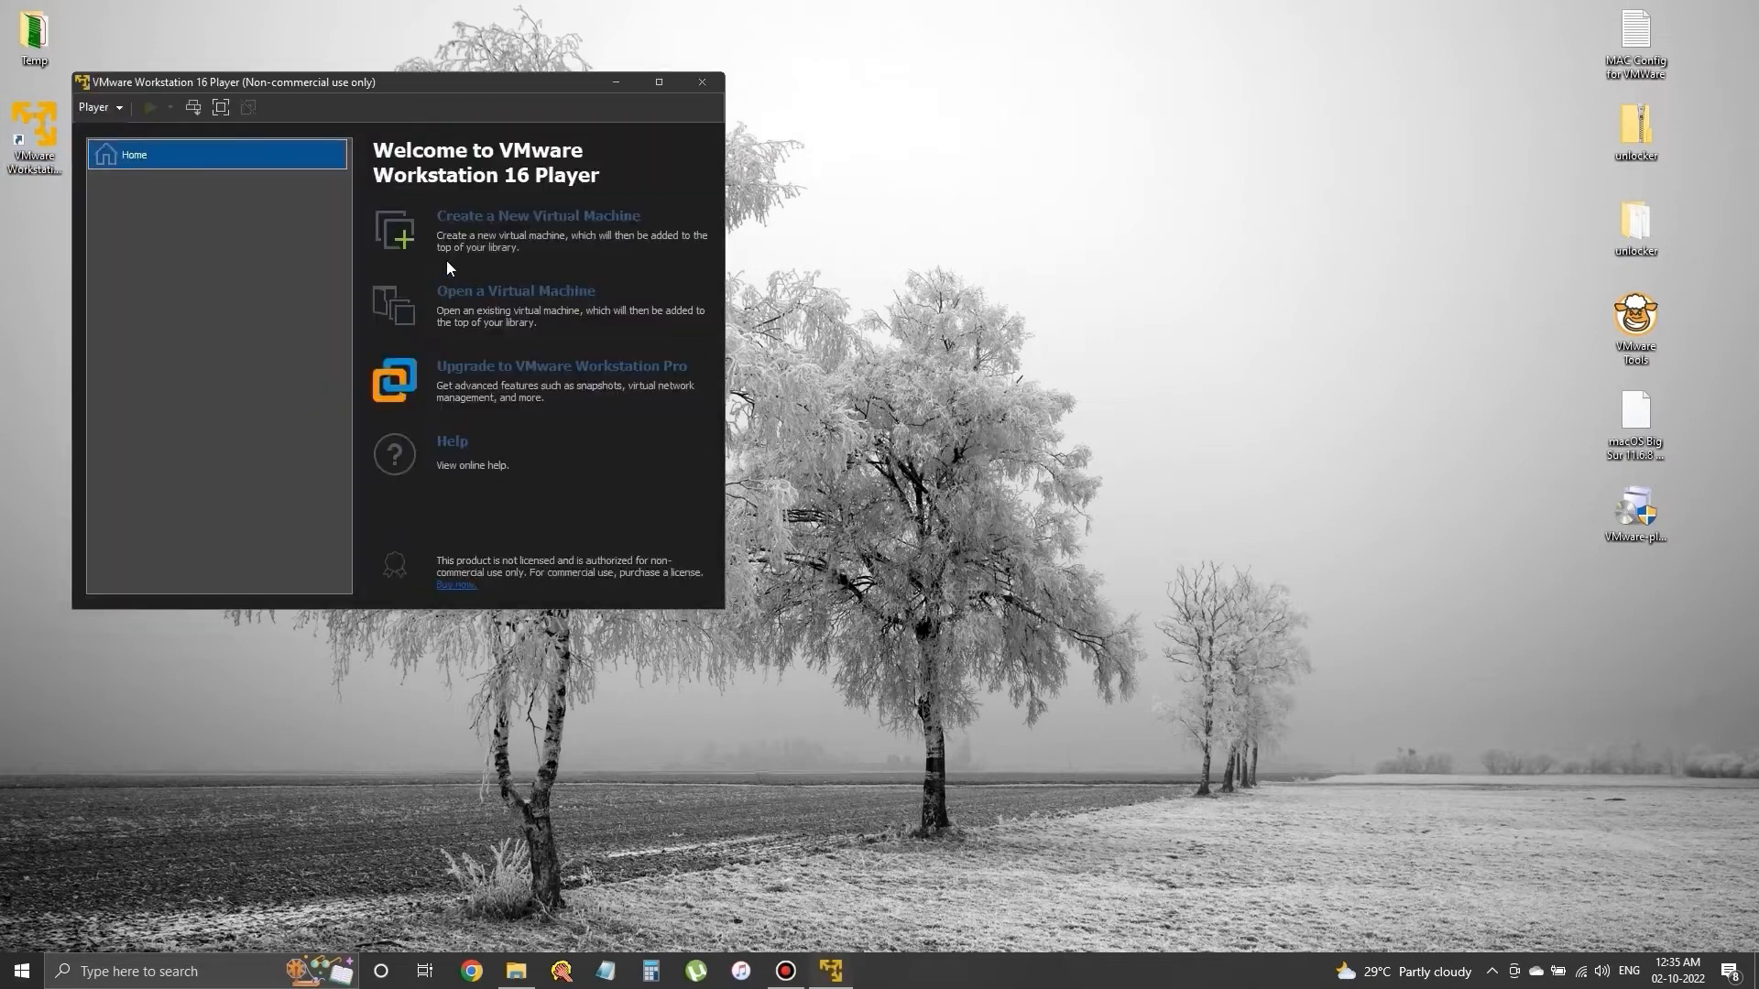
Create a new virtual machine that installs from the disc image D:\OS X\macOS Big Sur 11.1.0 ISO.iso
left_click(551, 218)
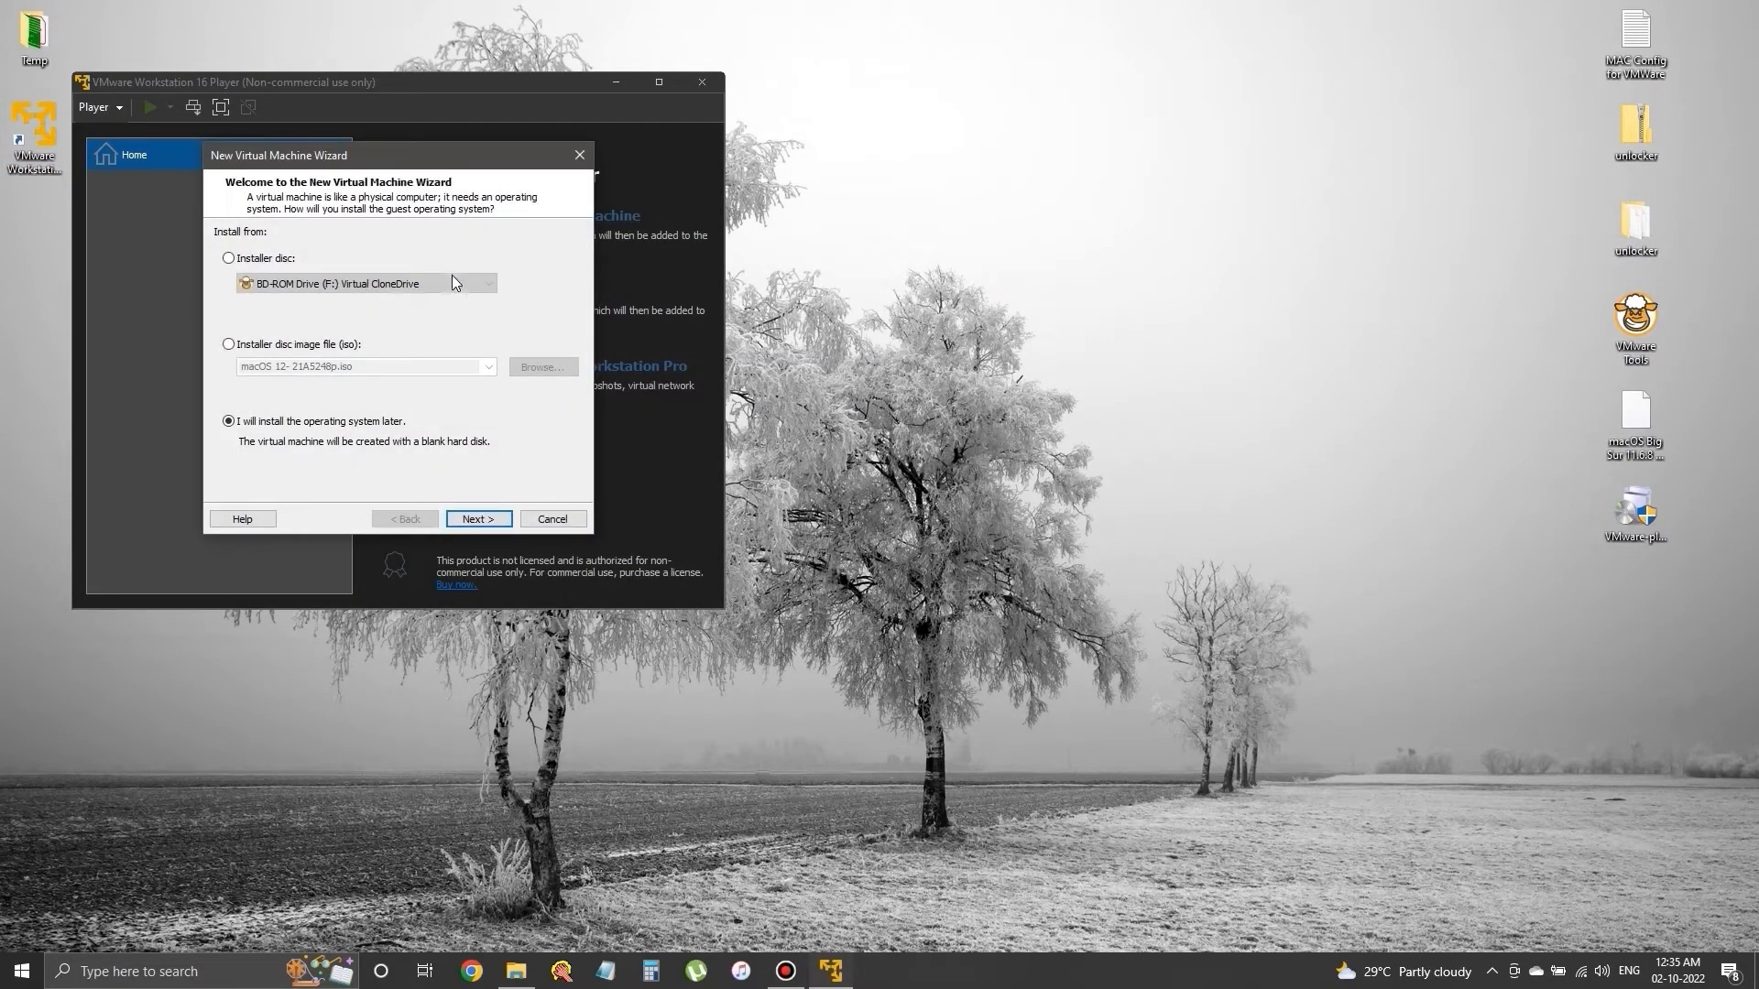
left_click(292, 345)
left_click(542, 366)
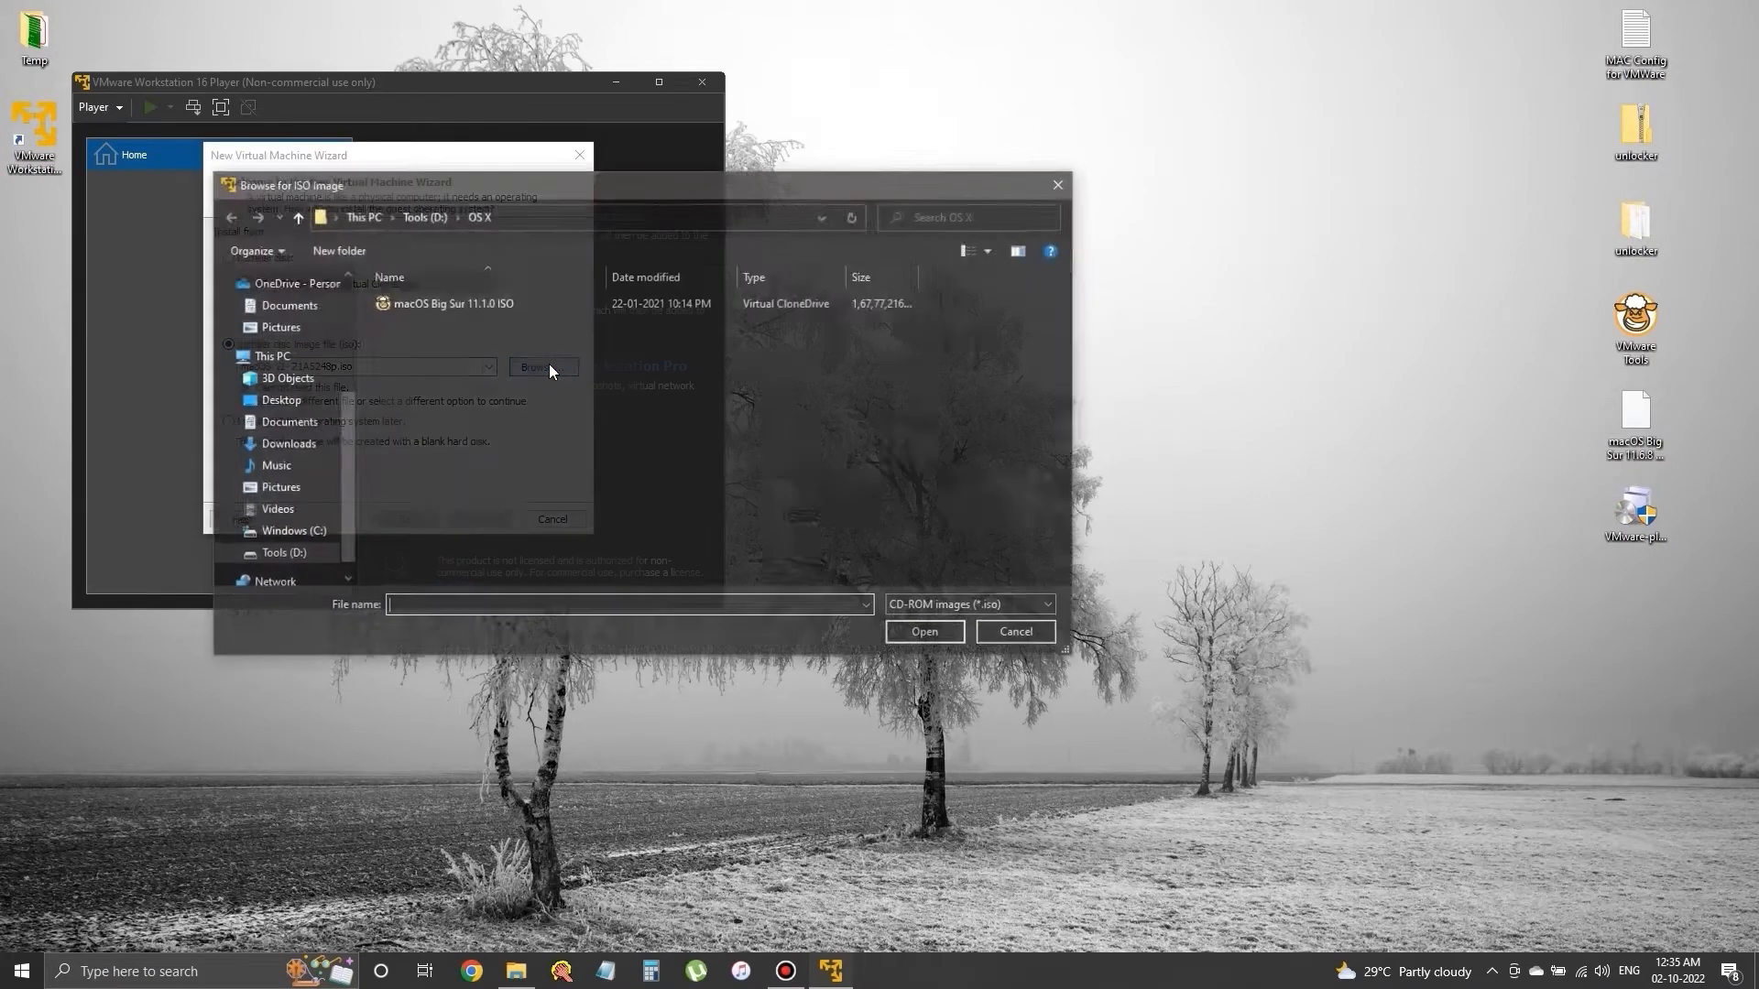
left_click(484, 310)
left_click(926, 635)
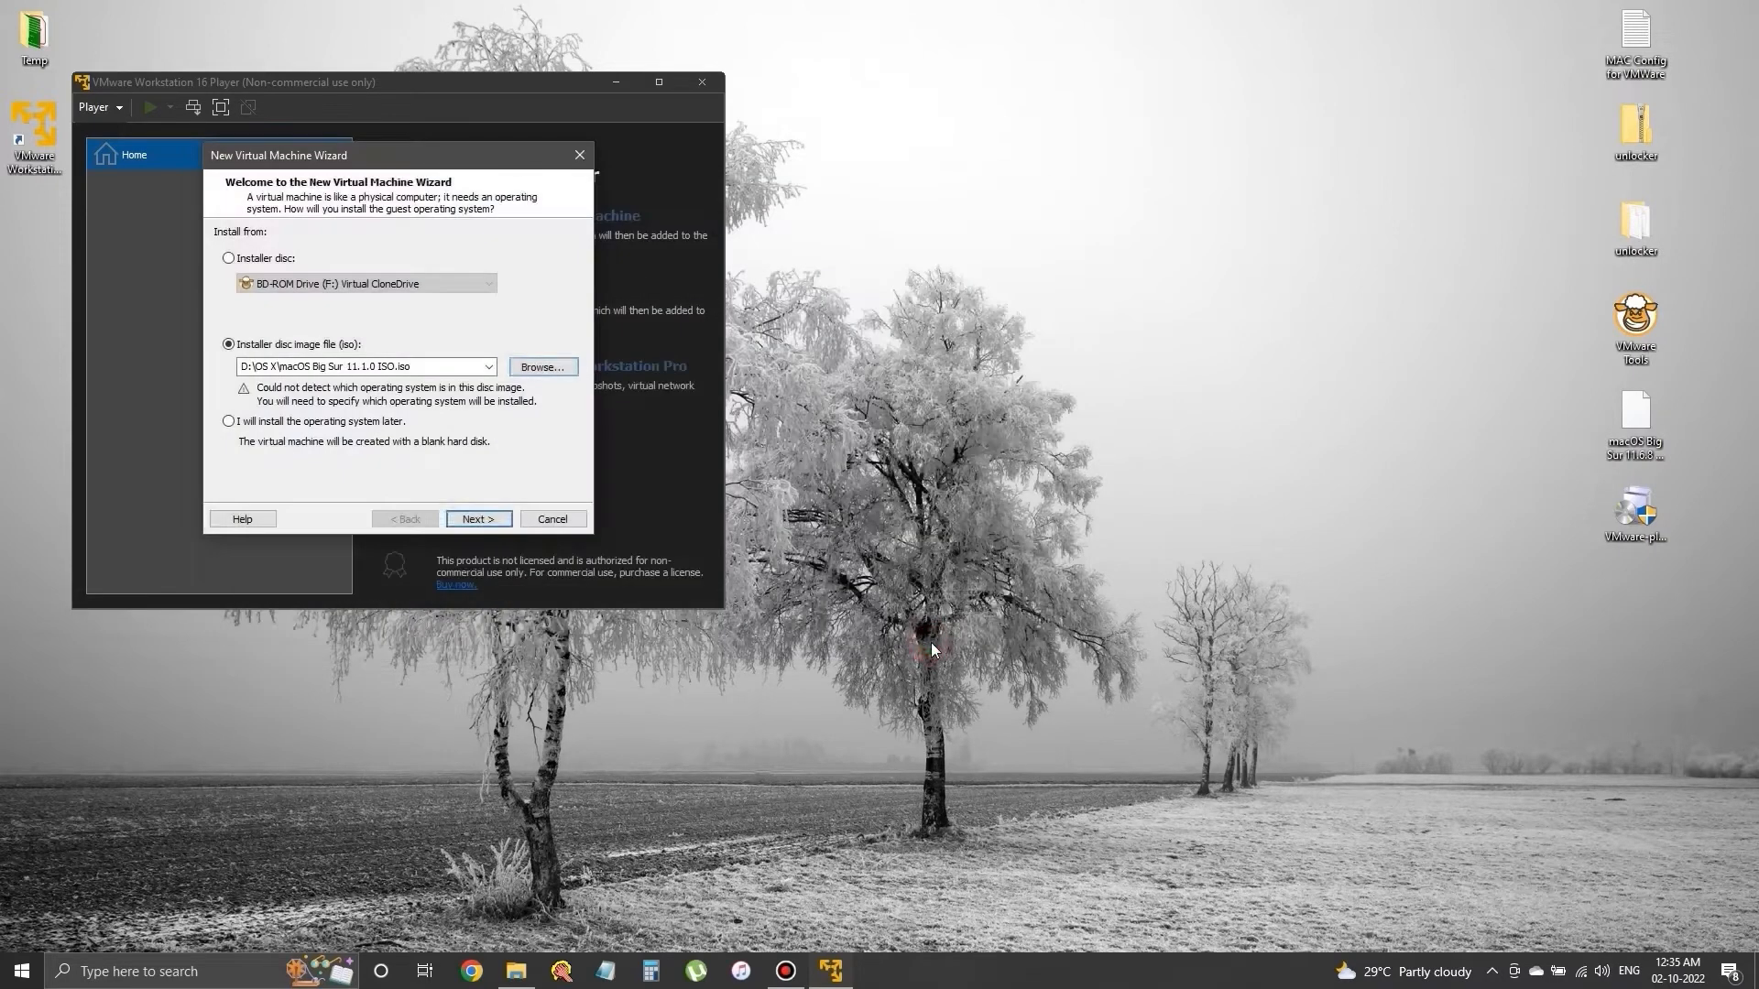
left_click(483, 520)
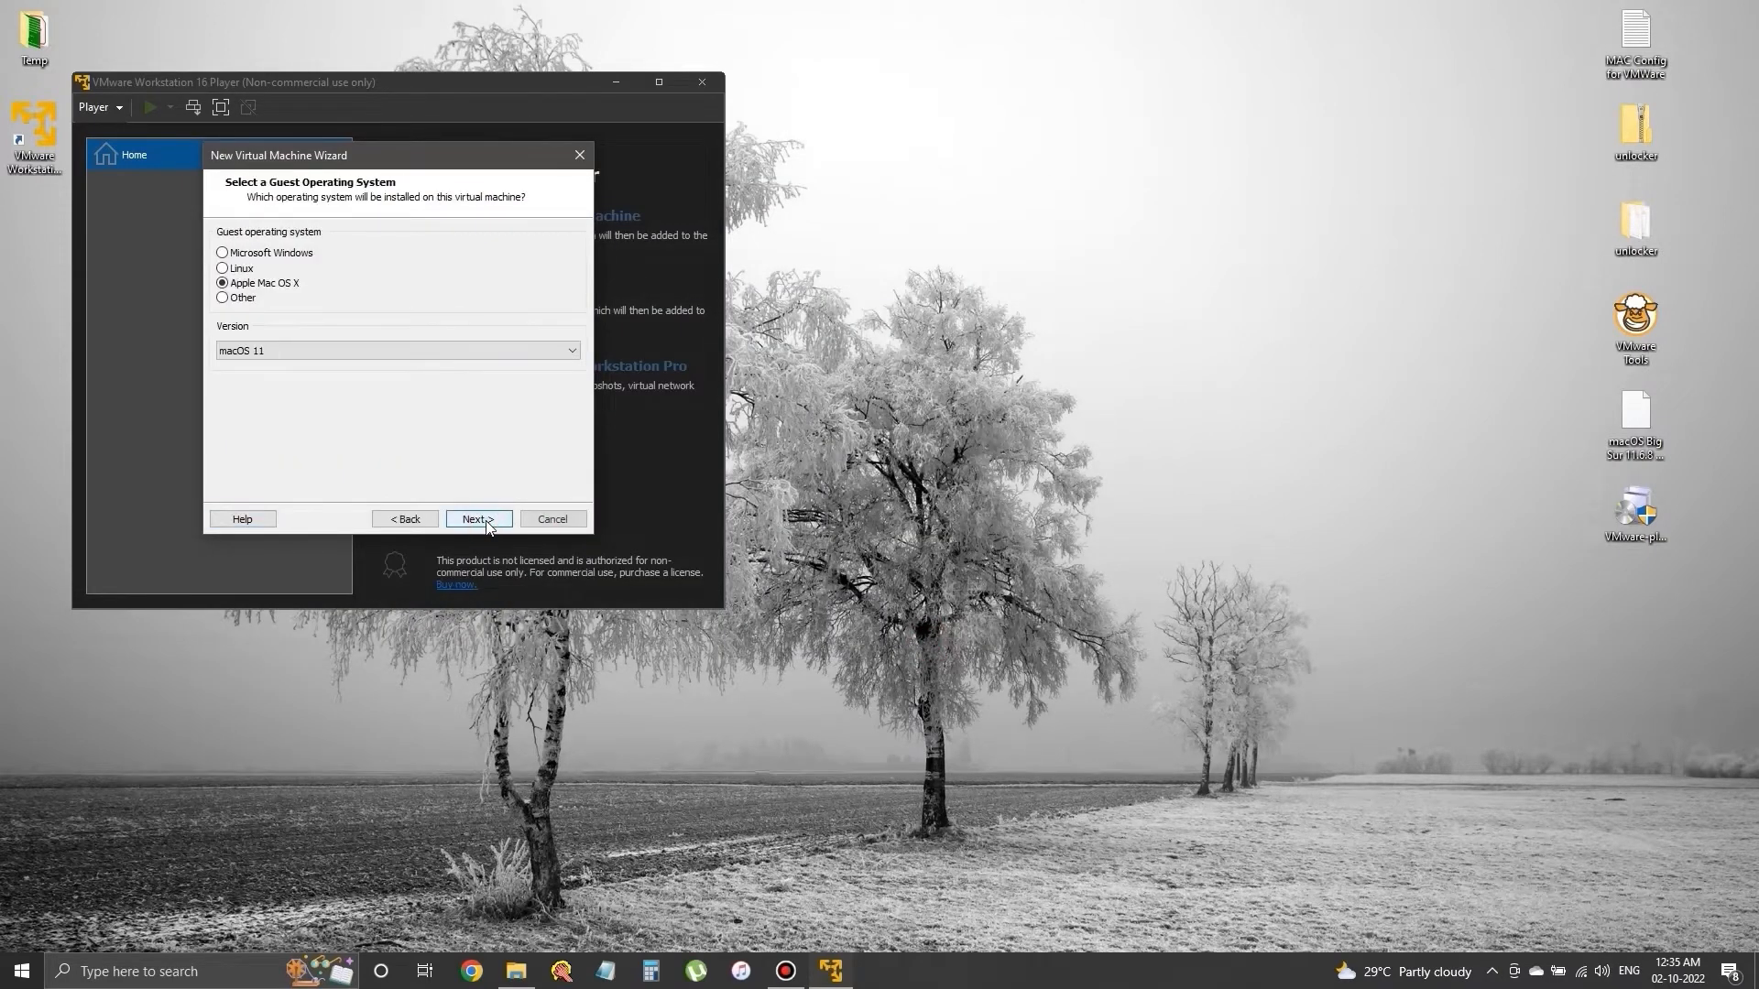
Review the guest version list, keep Apple Mac OS X with macOS 11, and continue to naming the virtual machine
left_click(293, 351)
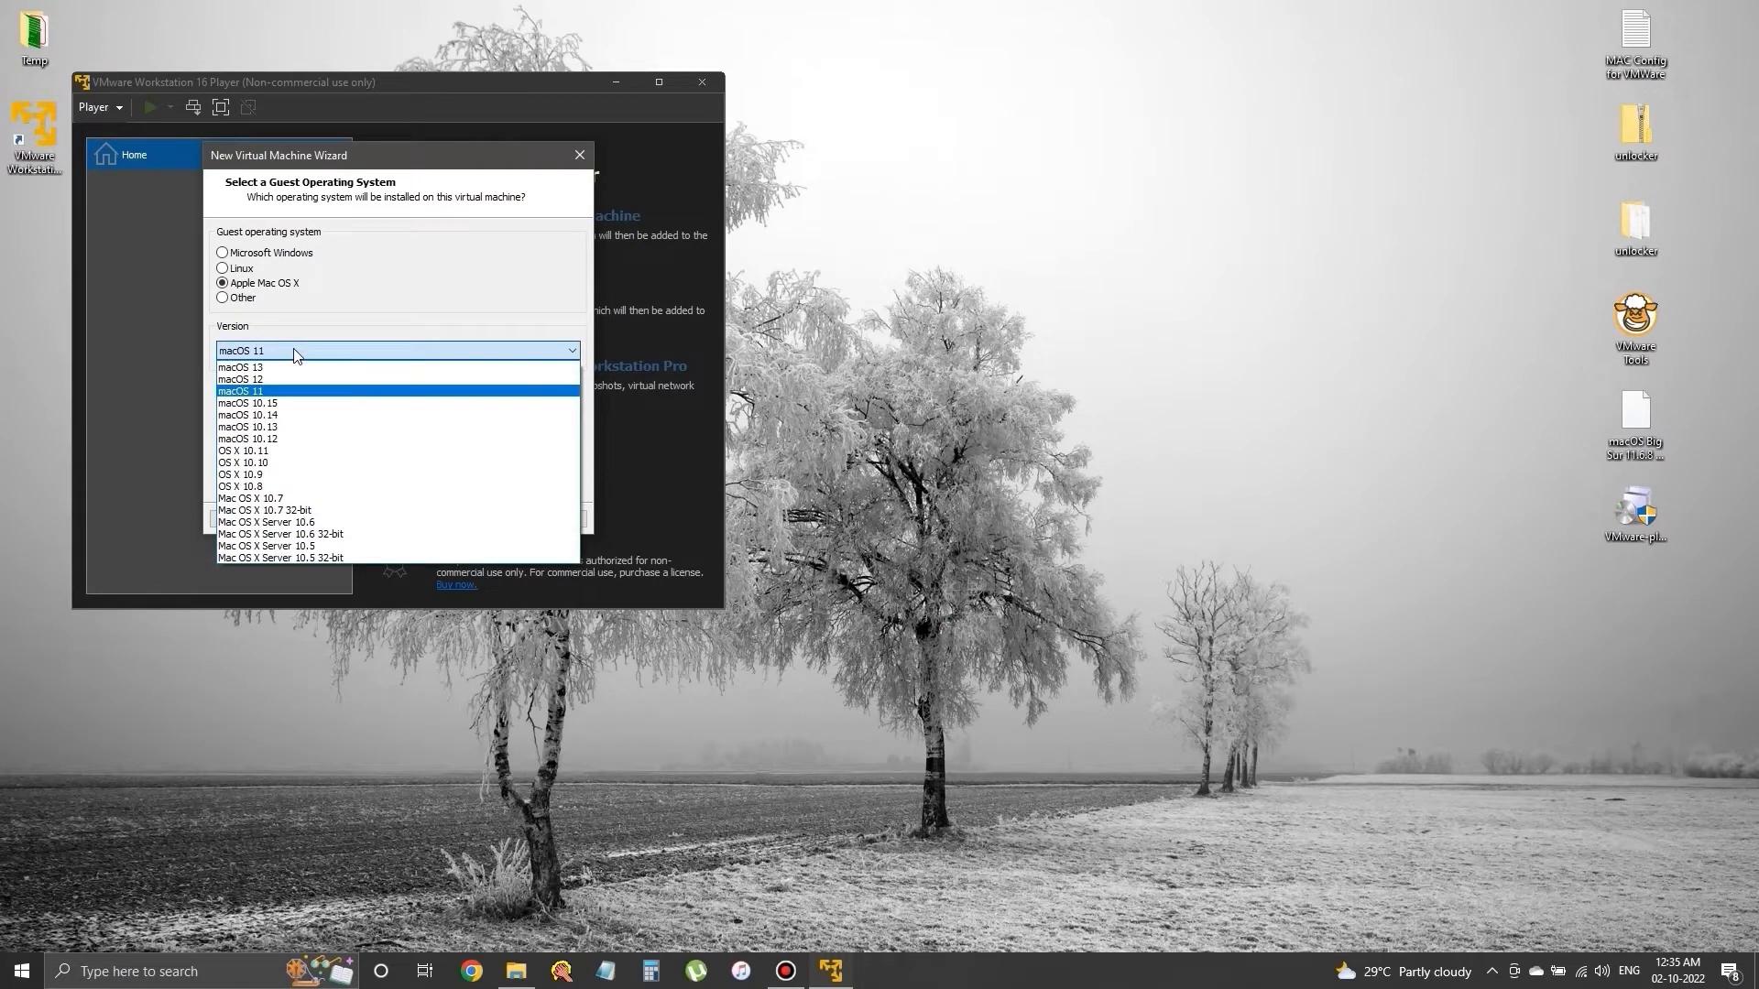
left_click(379, 323)
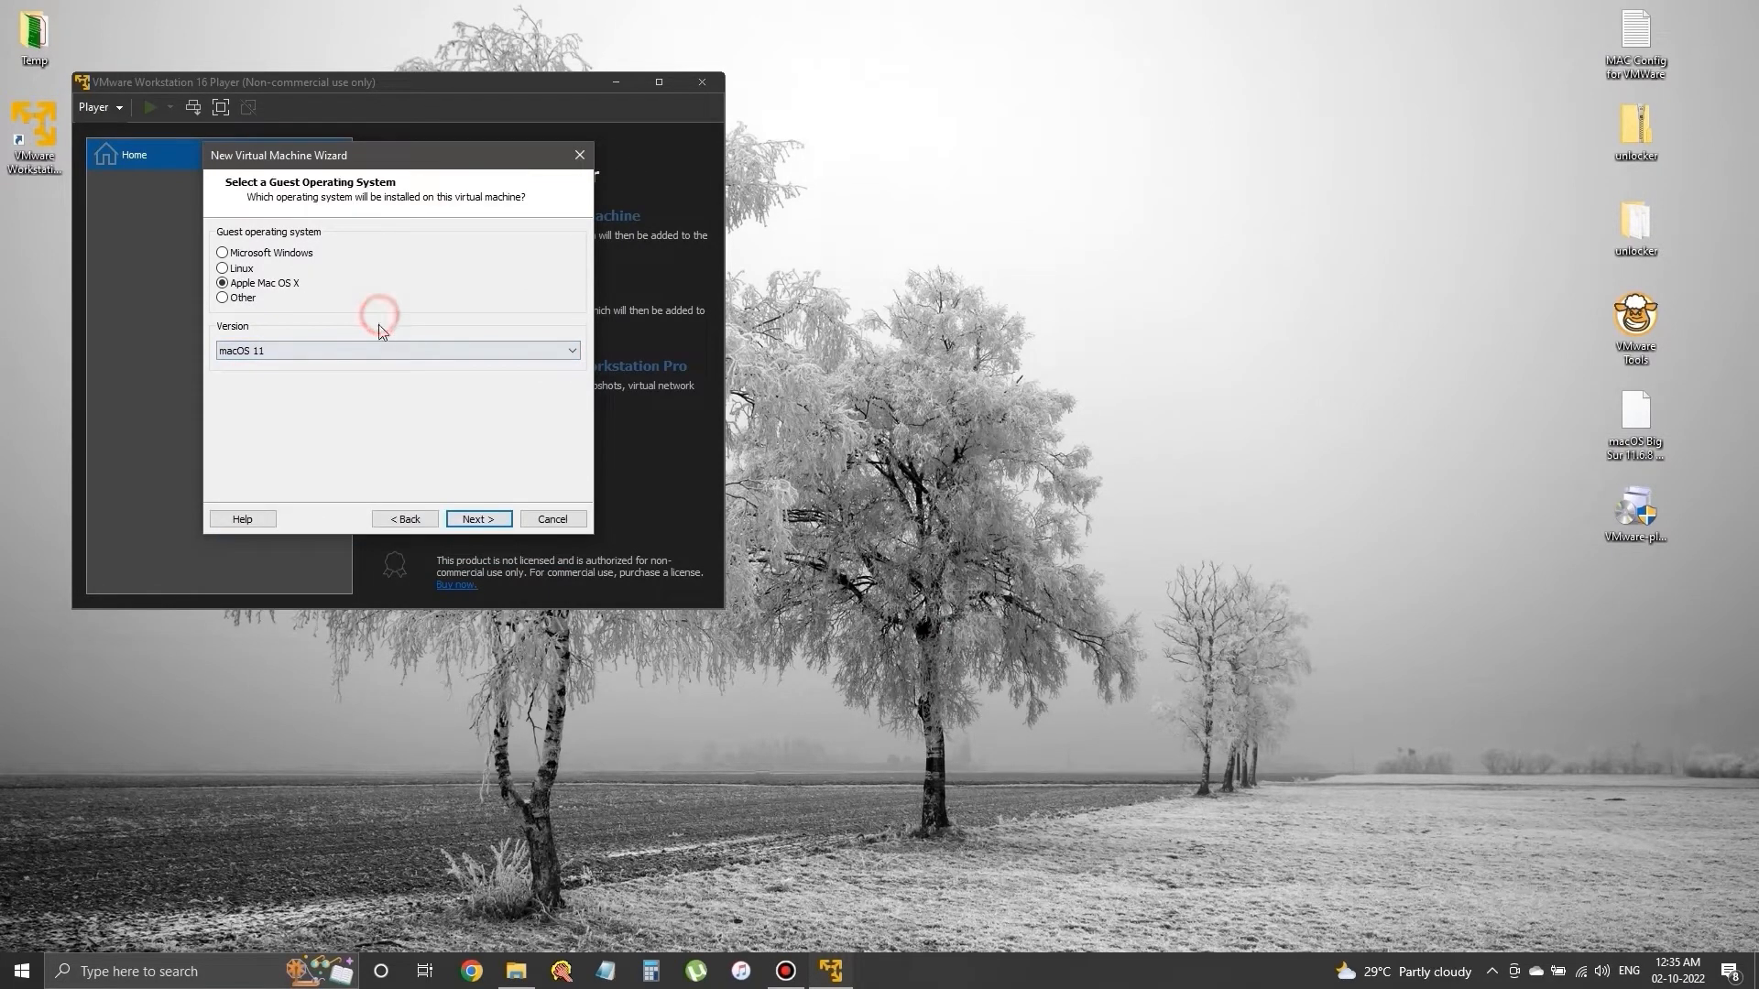
left_click(494, 524)
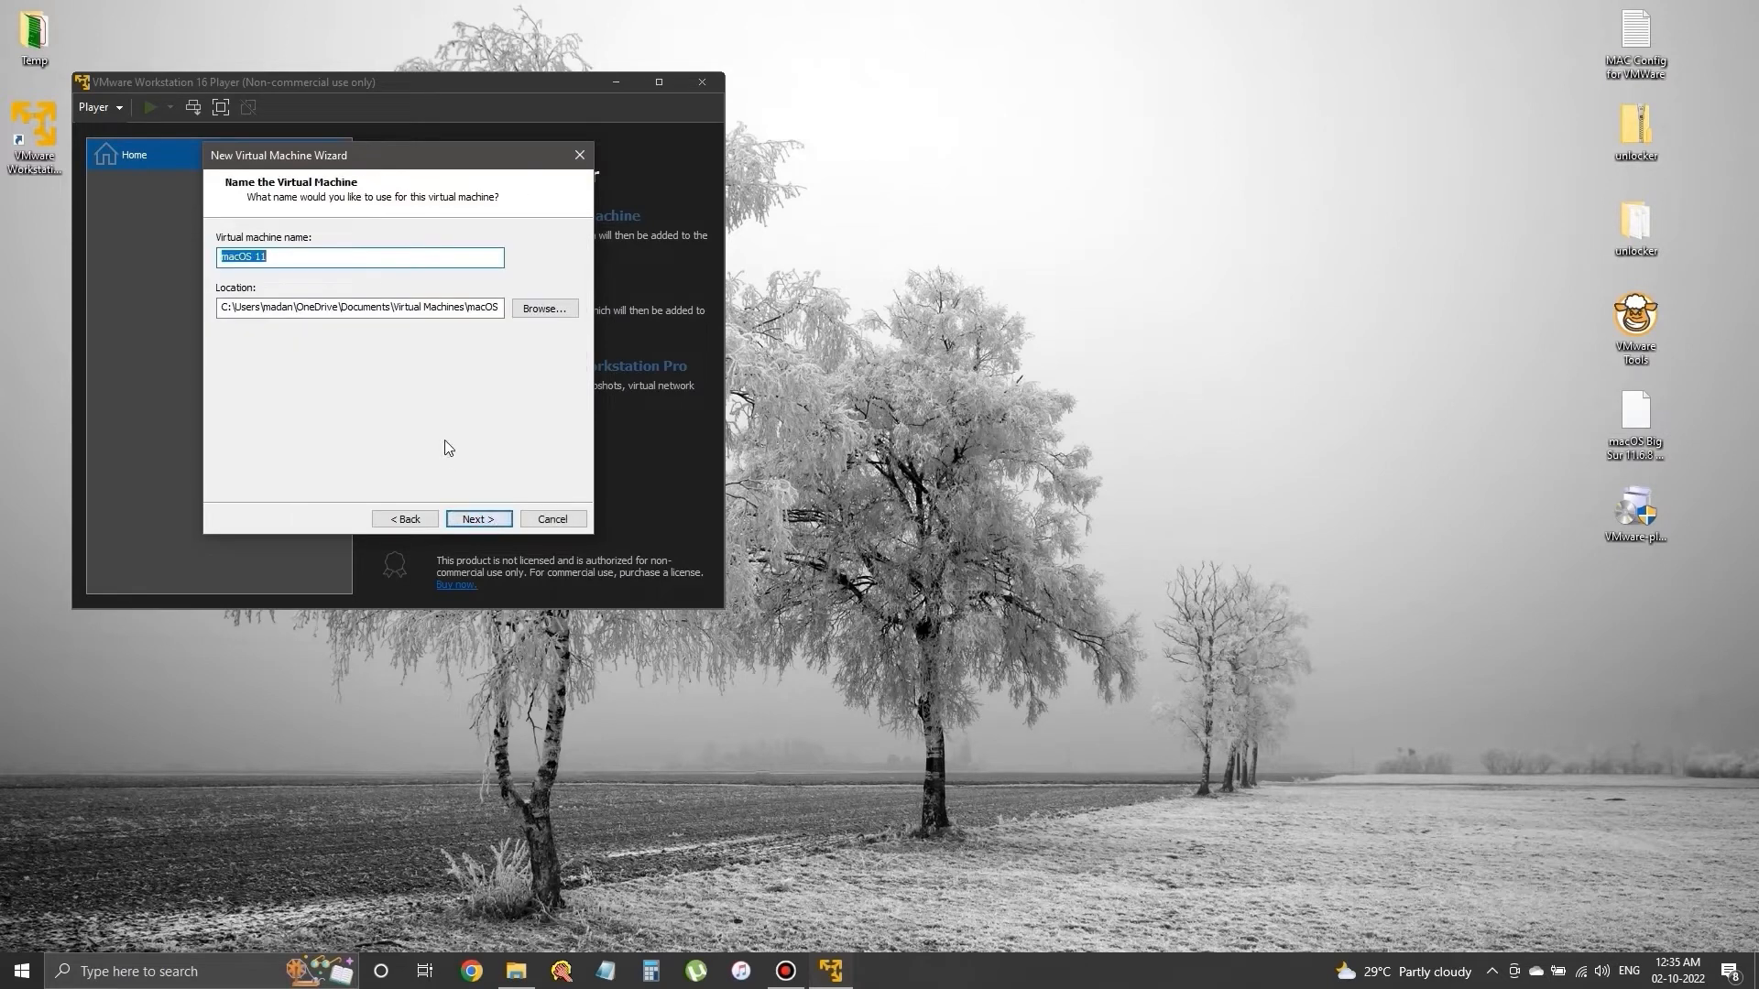
Set the virtual machine's location to D:\OS X and name it macOS 11 Big Sur
left_click(527, 312)
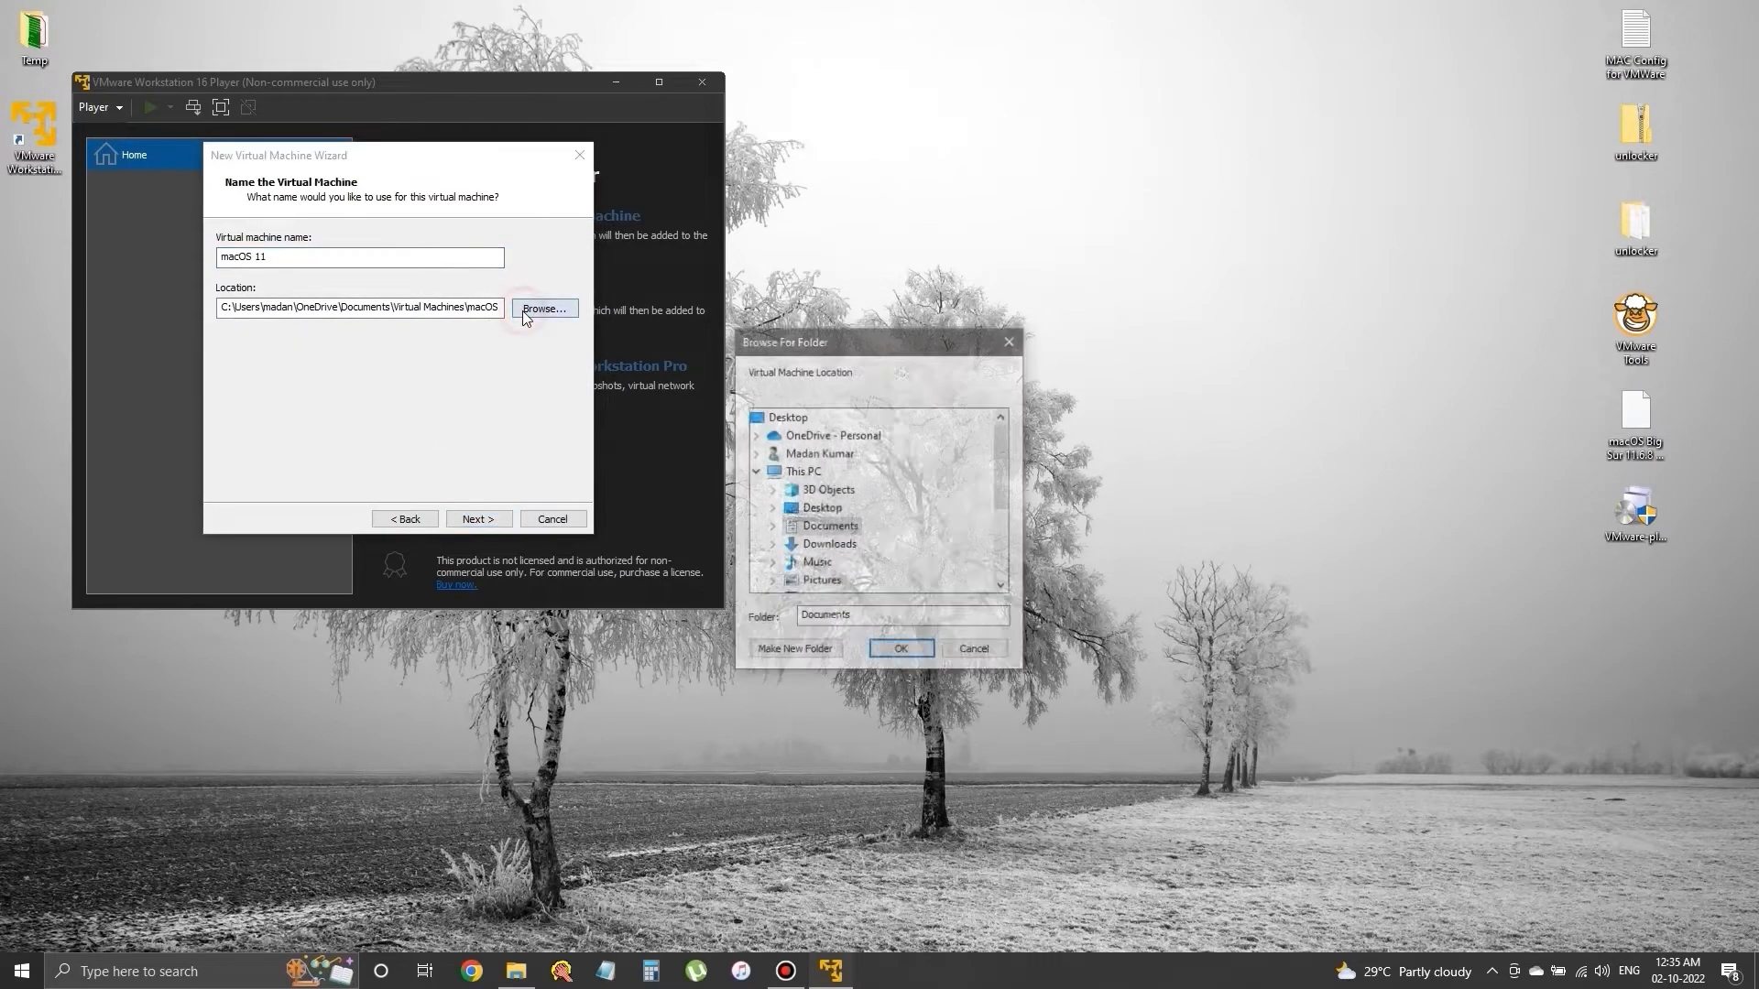
scroll(834, 529, "down", 3)
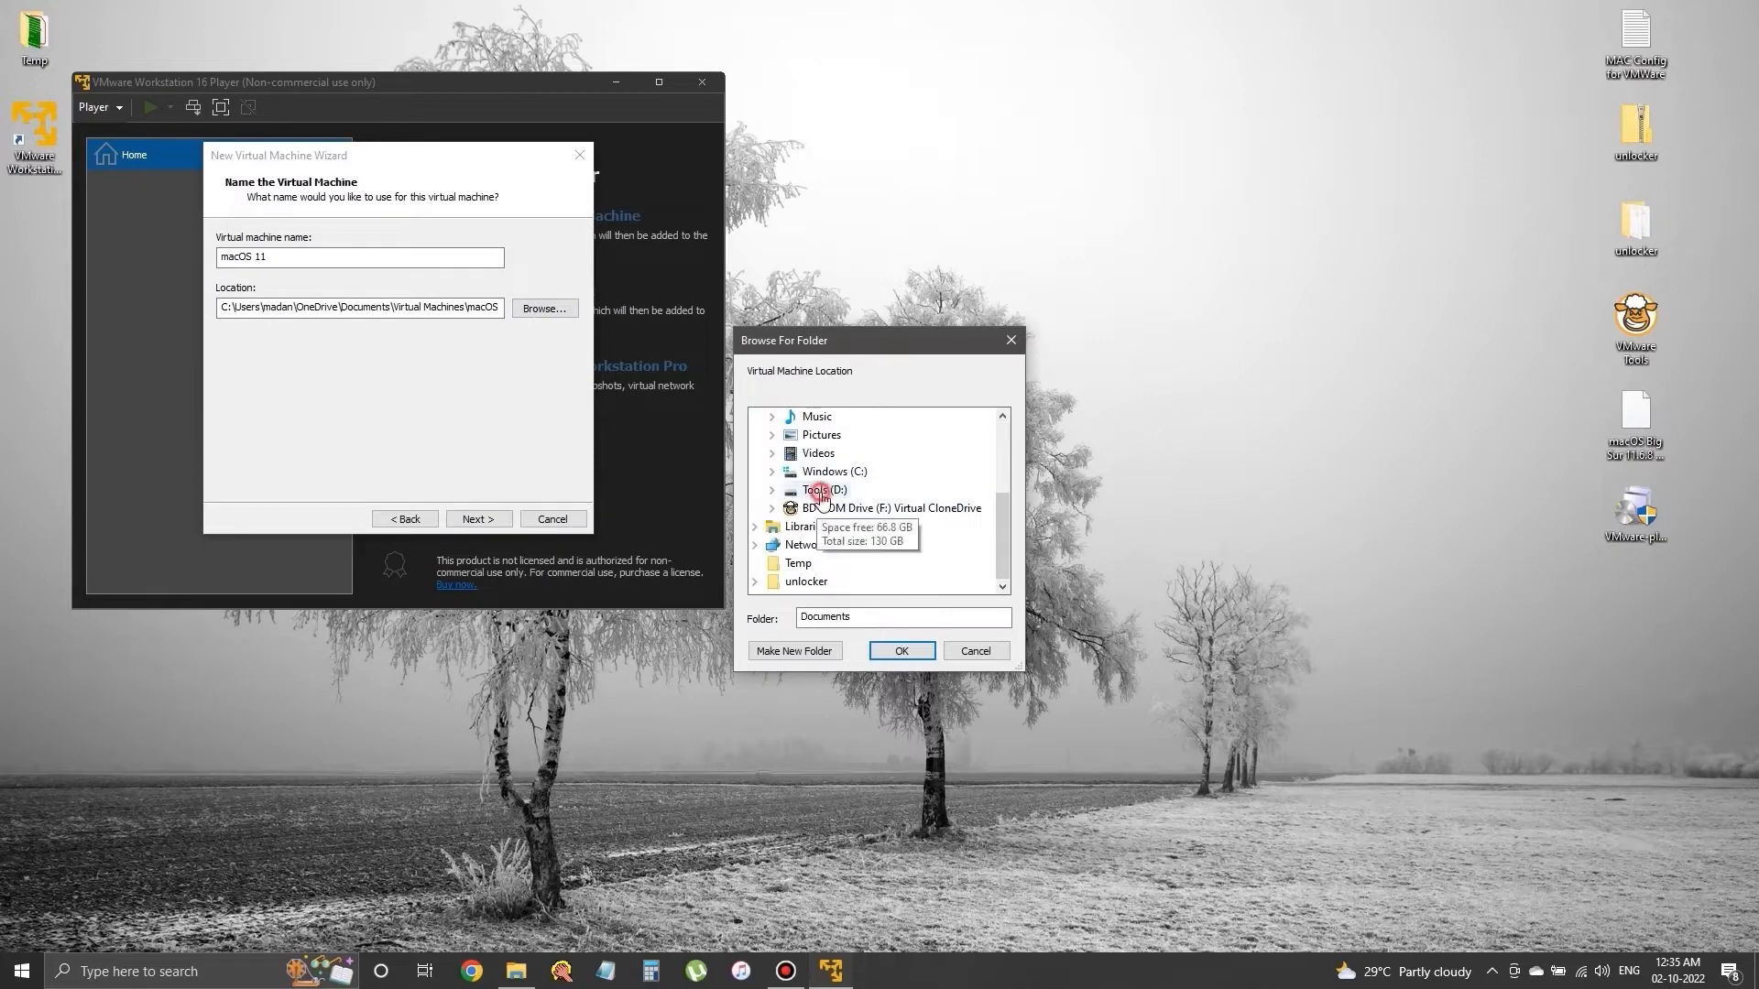
double_click(824, 490)
left_click(831, 544)
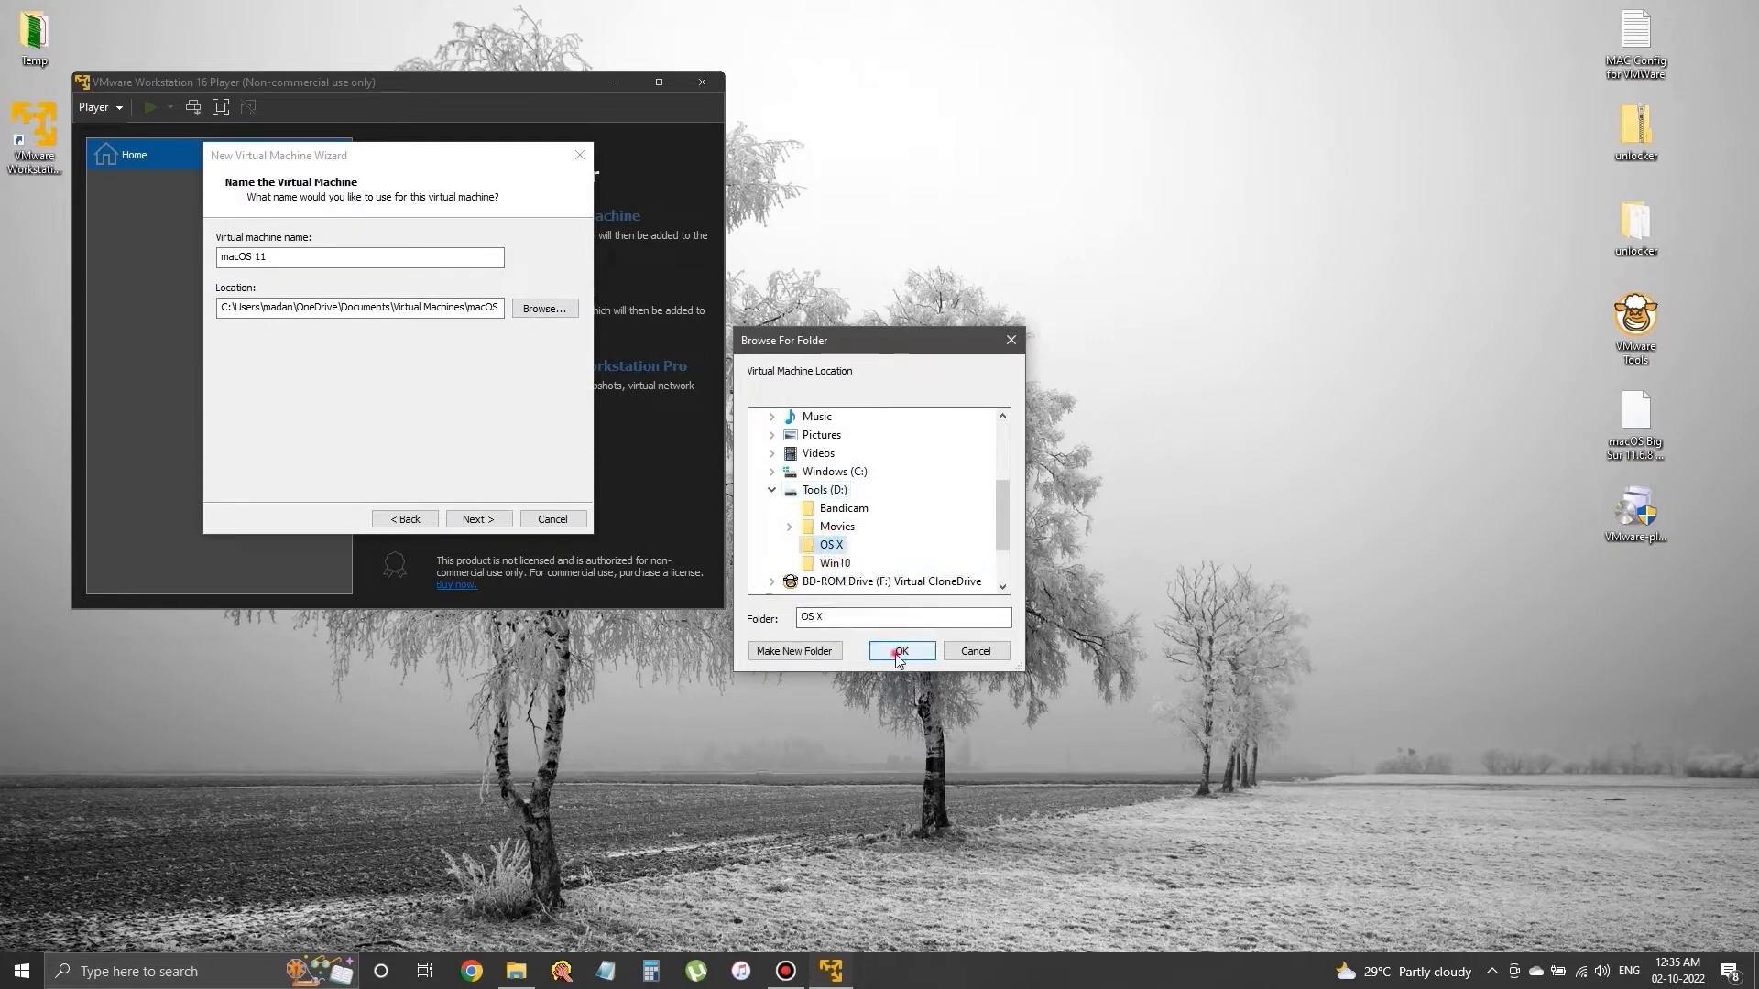
left_click(895, 652)
left_click(295, 249)
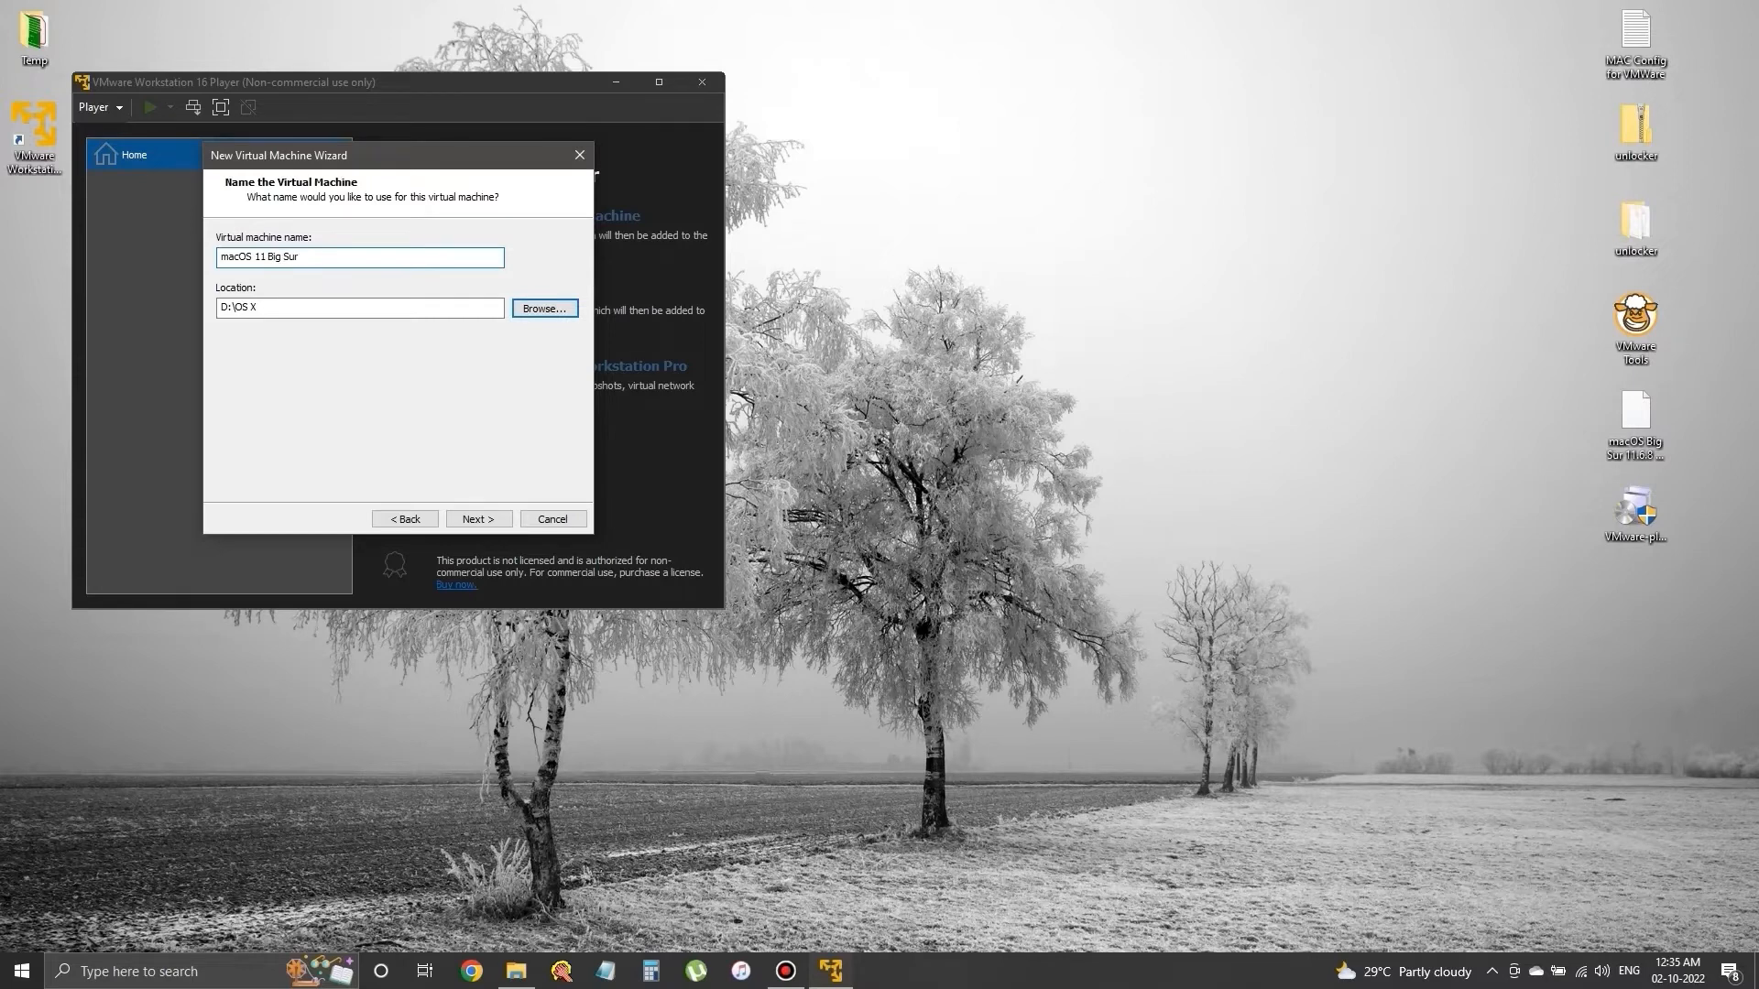
Continue to the disk capacity settings, keep the 80 GB maximum size, and store the virtual disk as a single file
left_click(500, 525)
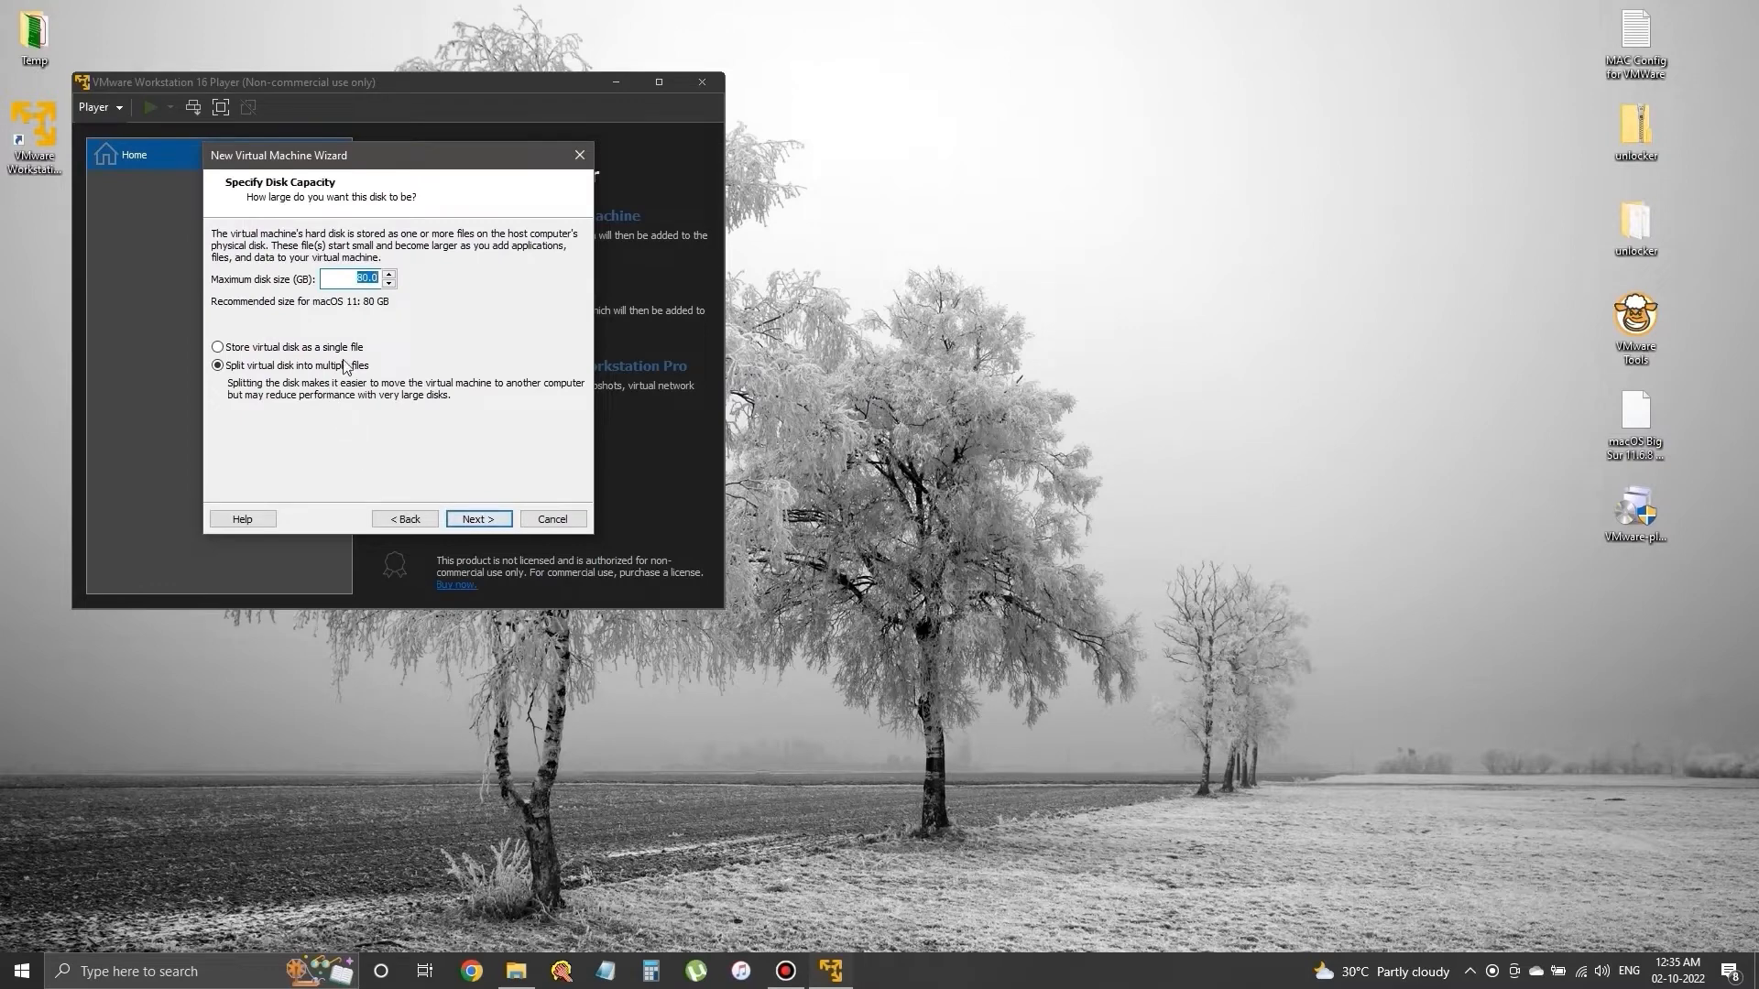
left_click(313, 348)
left_click(478, 519)
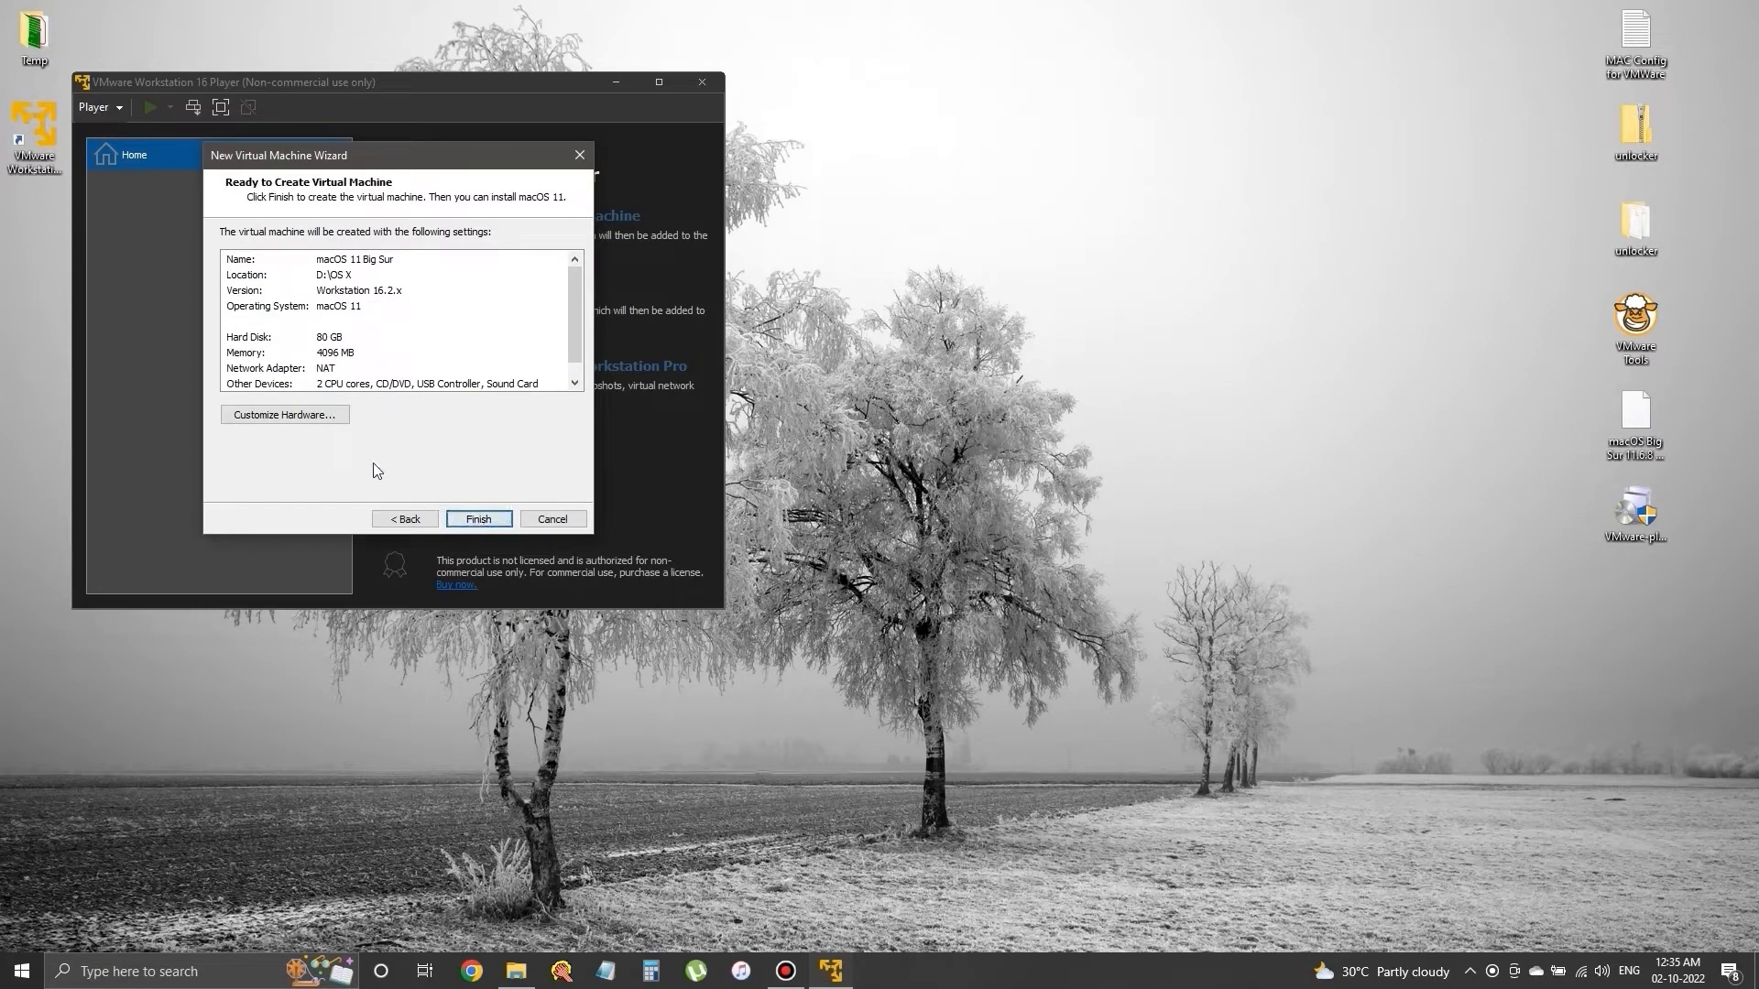
Customize the hardware with 8192 MB of memory and 4 processor cores, and finish creating the virtual machine
left_click(306, 418)
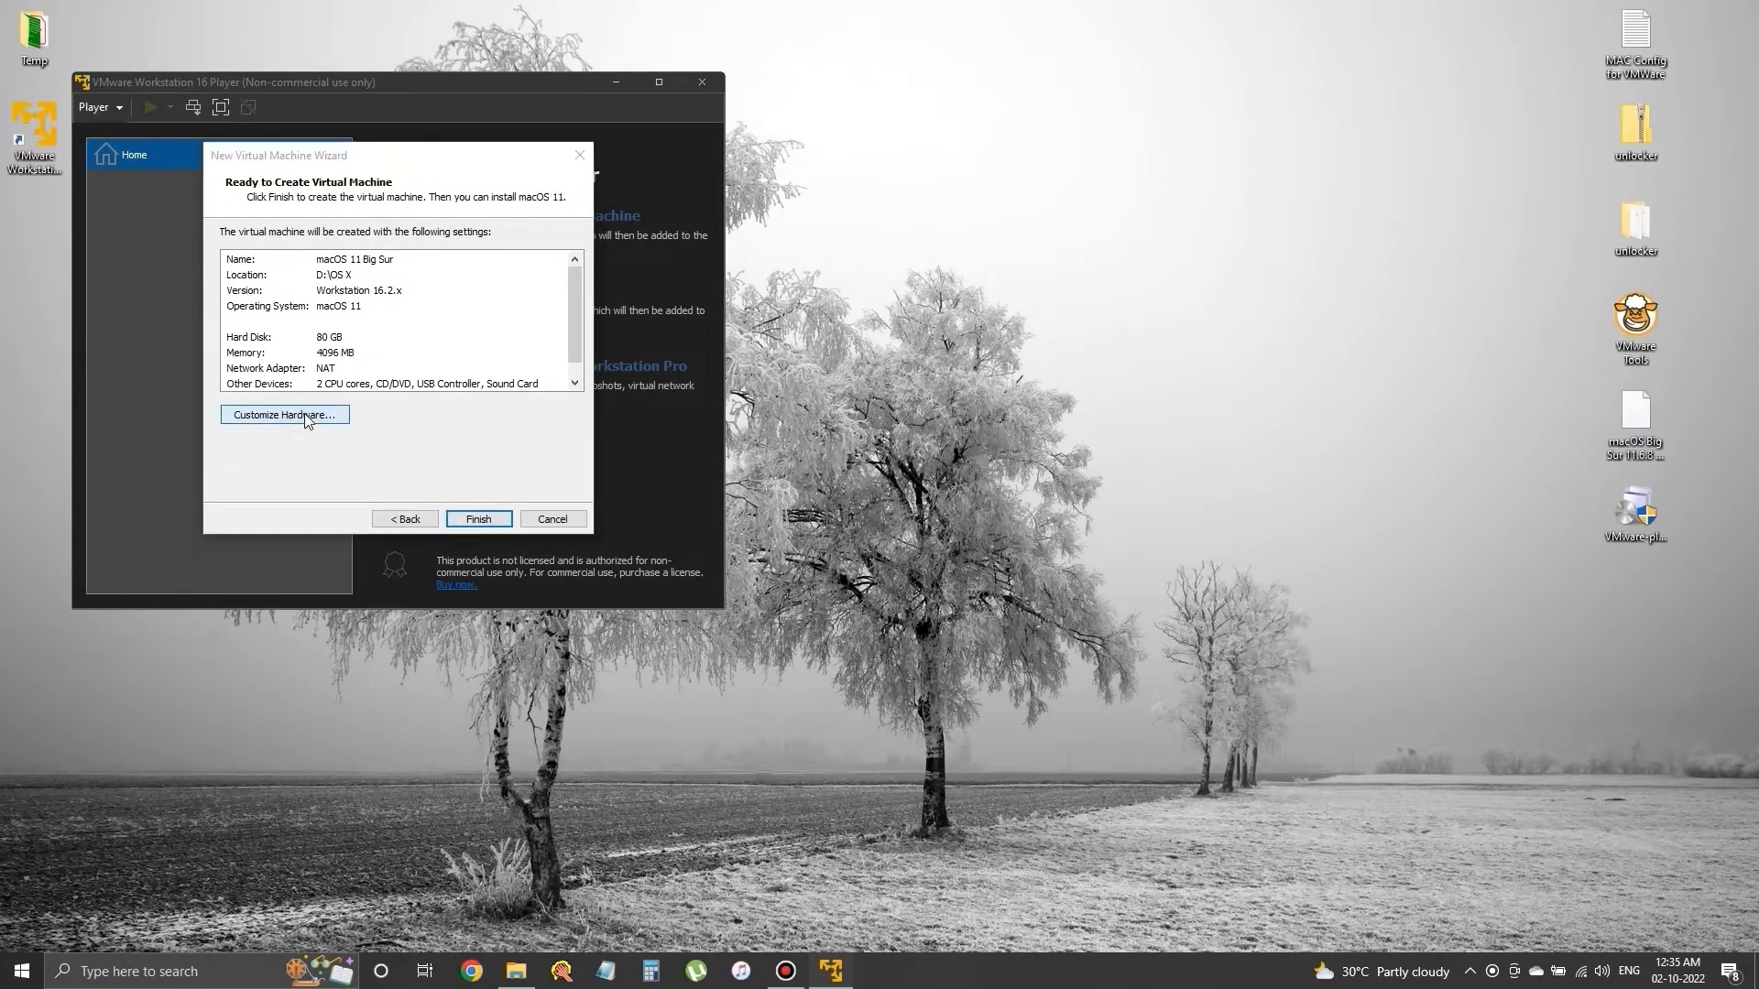
left_click_drag(433, 241, 435, 227)
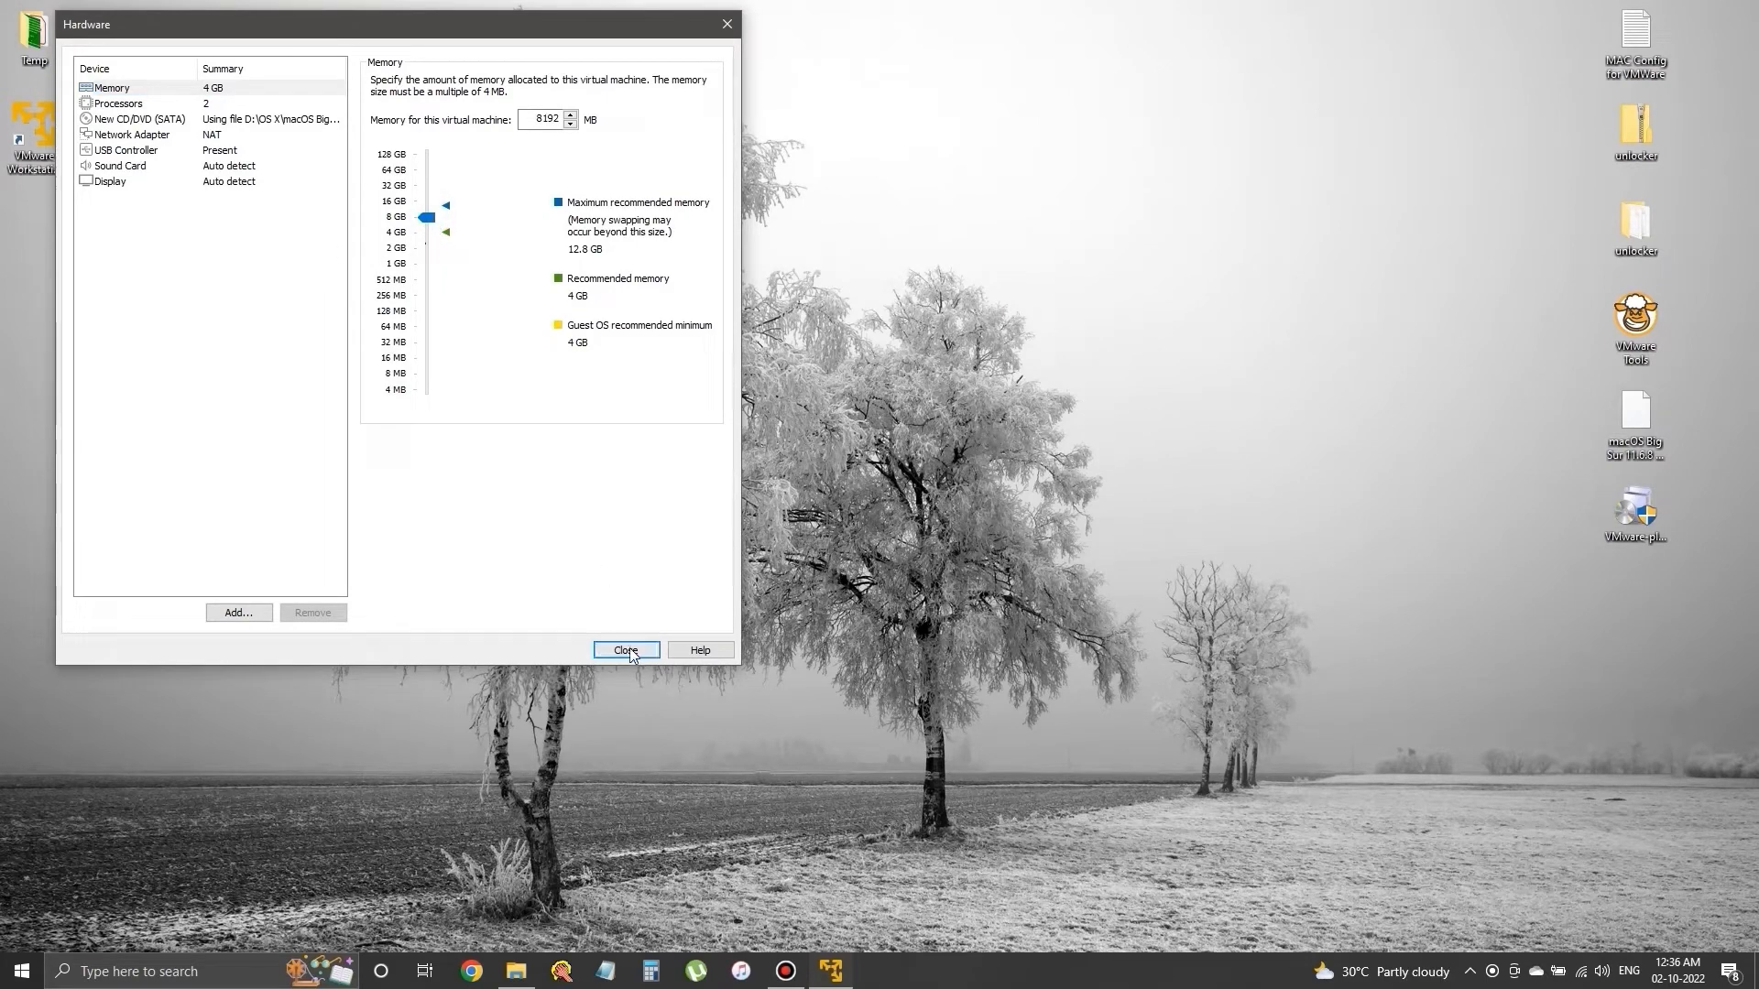
left_click(217, 105)
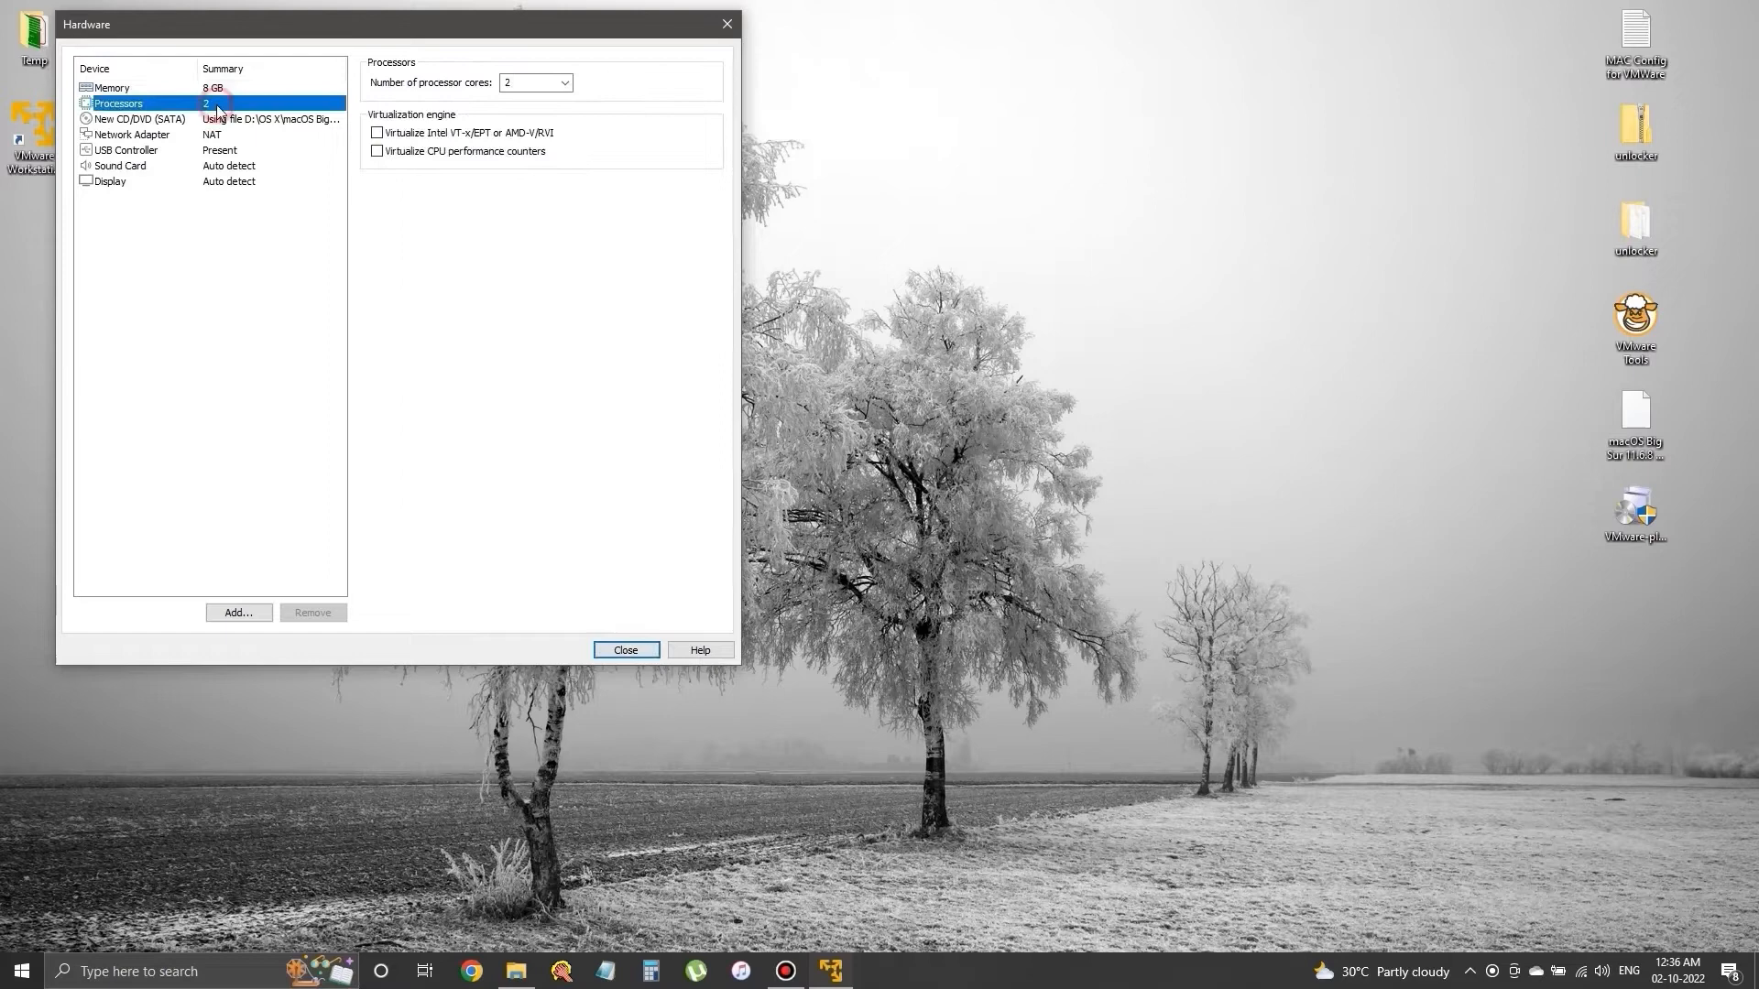
left_click(550, 83)
left_click(565, 82)
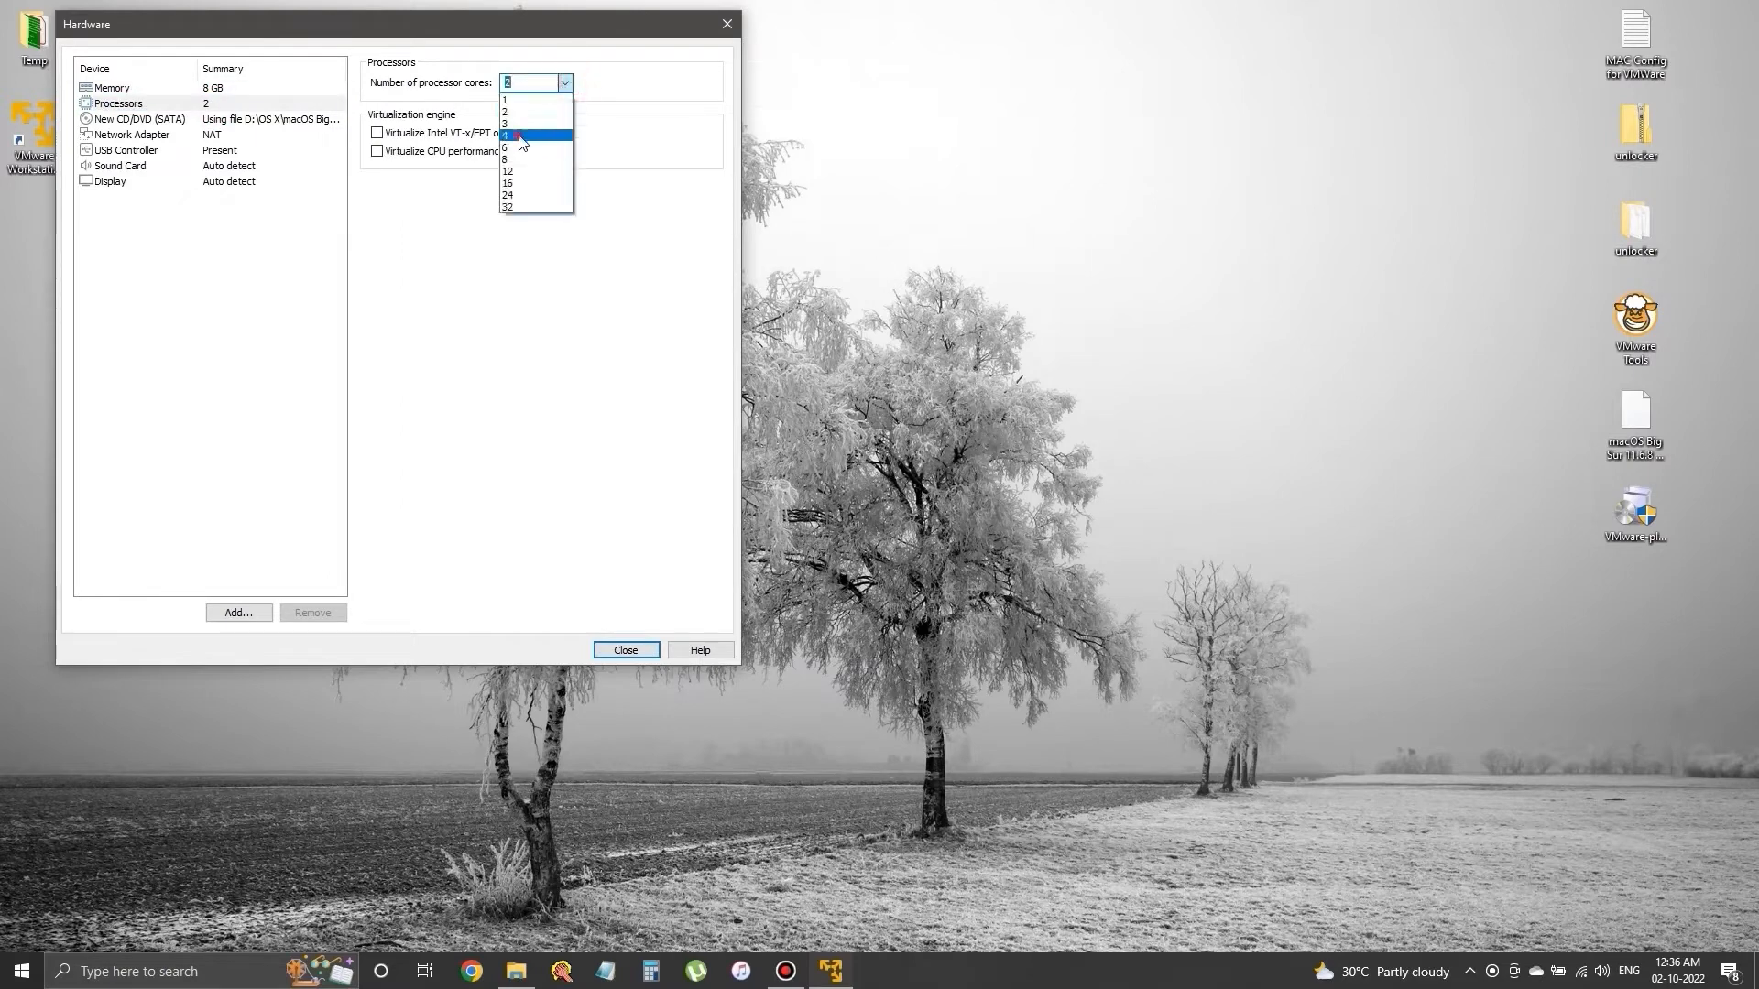
left_click(516, 136)
left_click(617, 653)
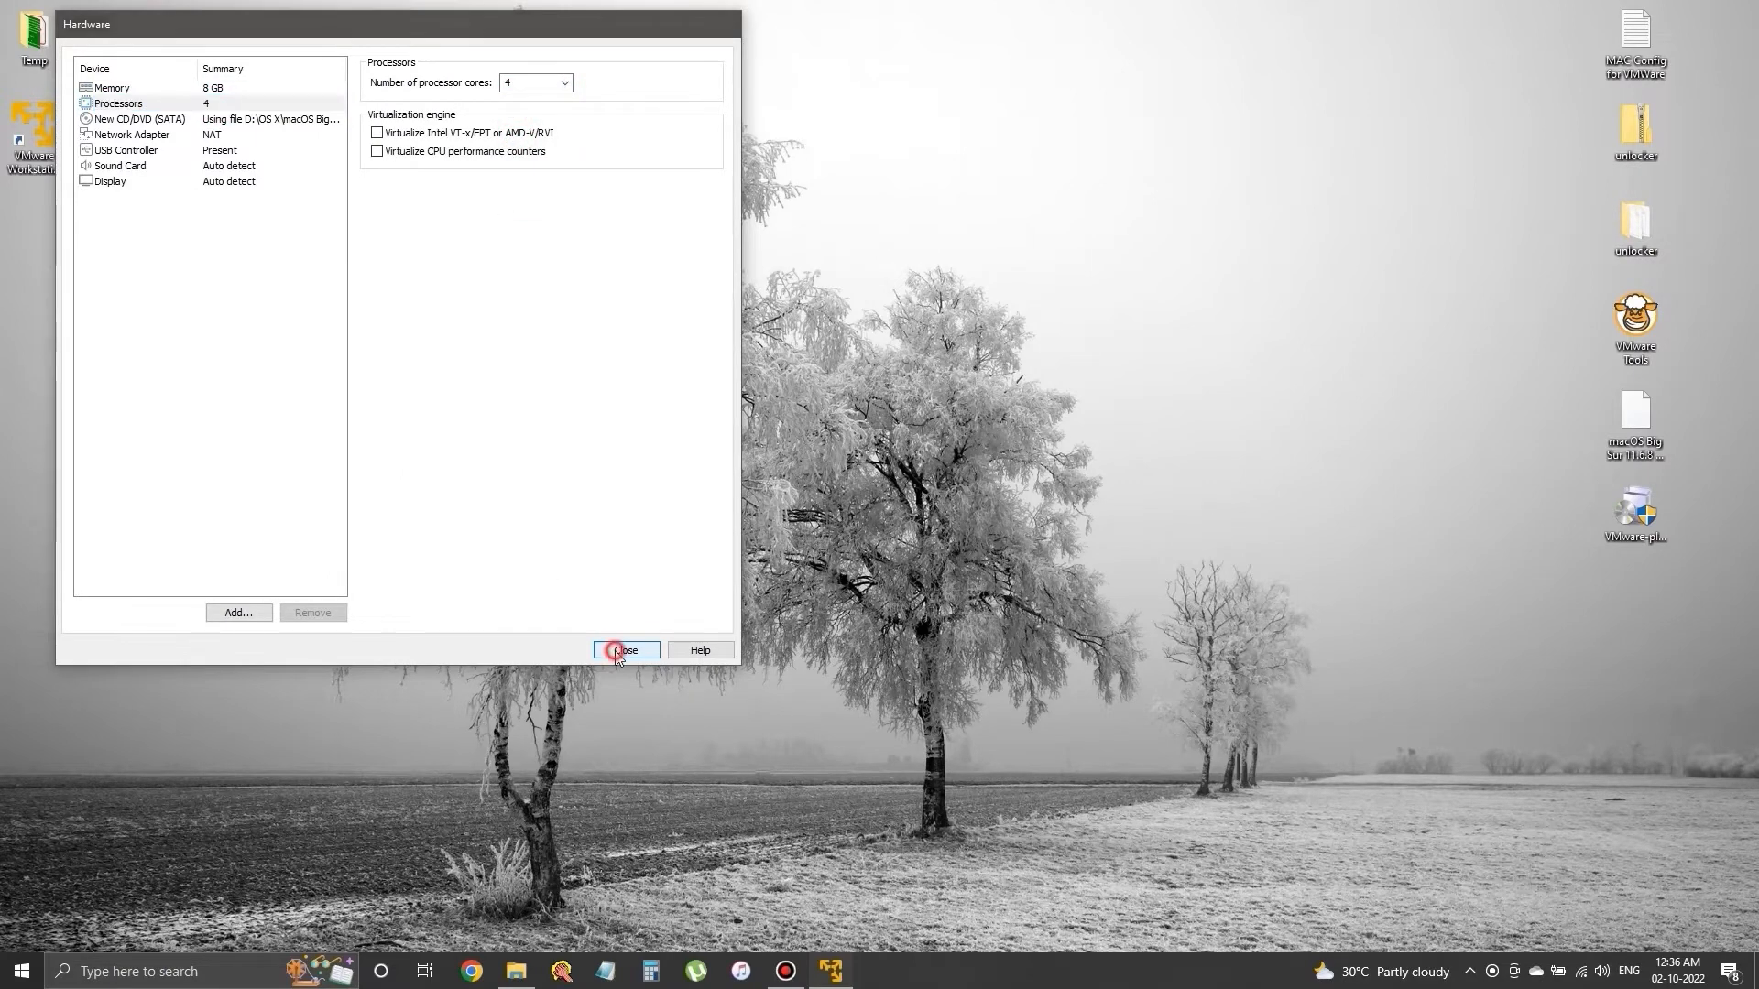
left_click(486, 520)
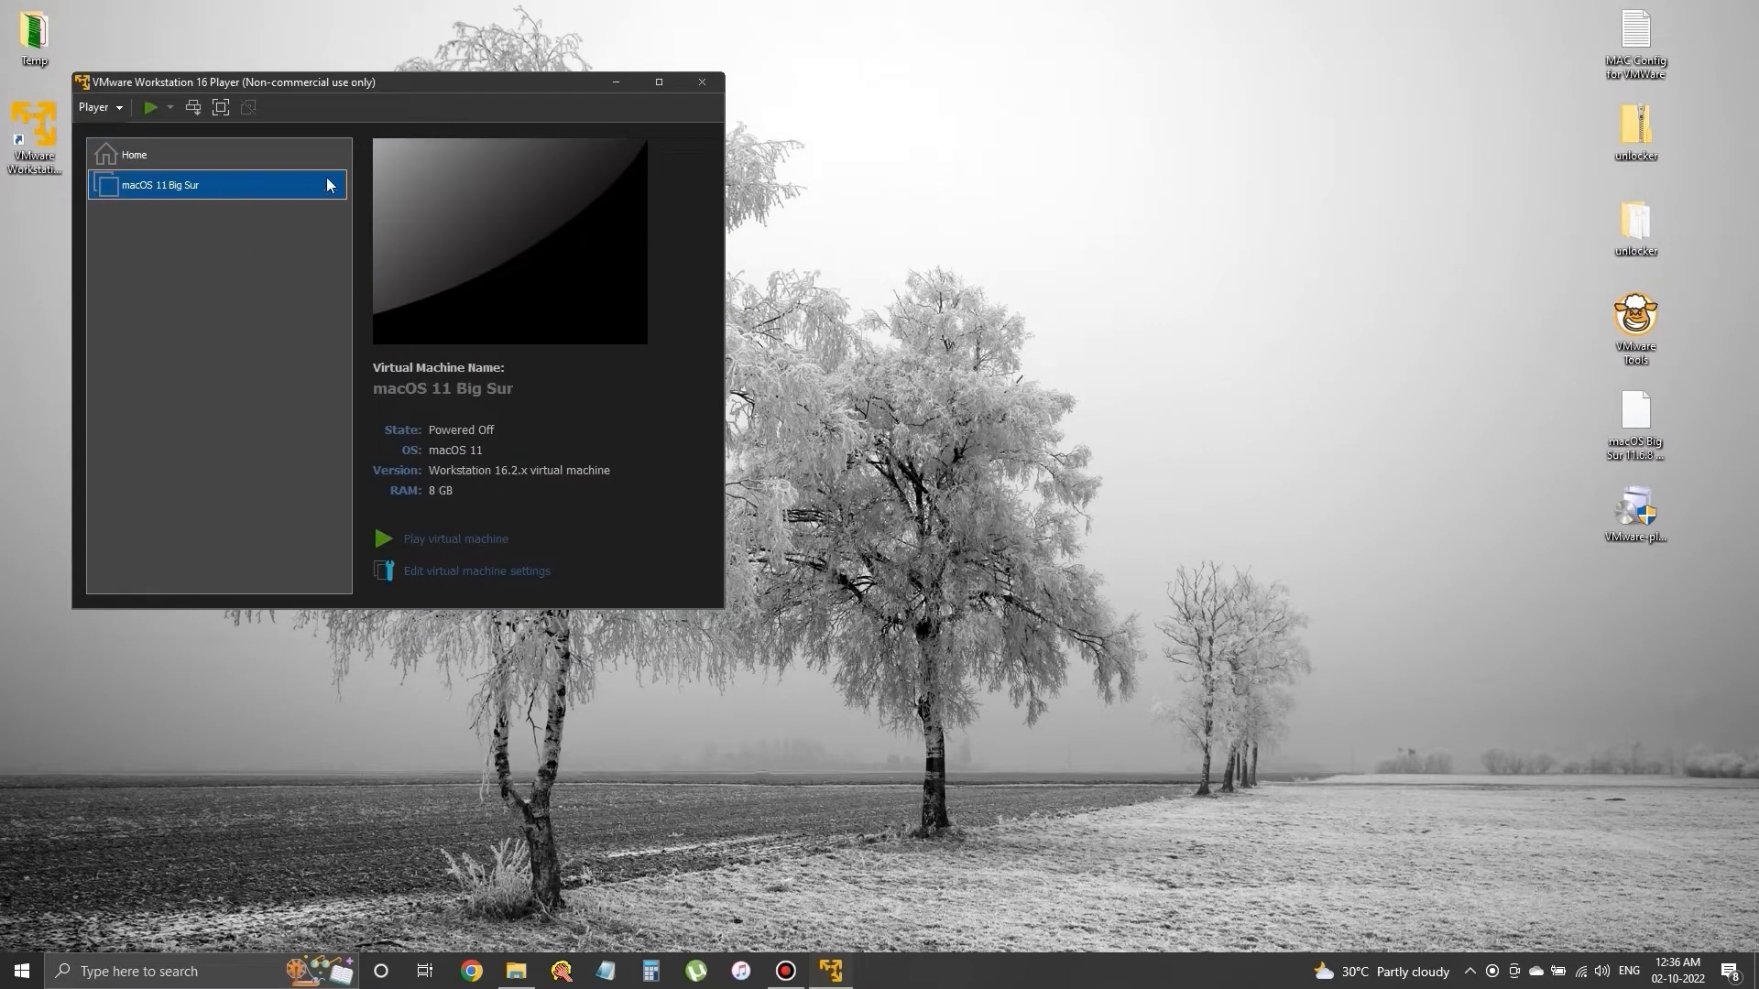
Try to start the macOS 11 Big Sur virtual machine and dismiss the hint about the CPU
left_click_drag(415, 84, 780, 165)
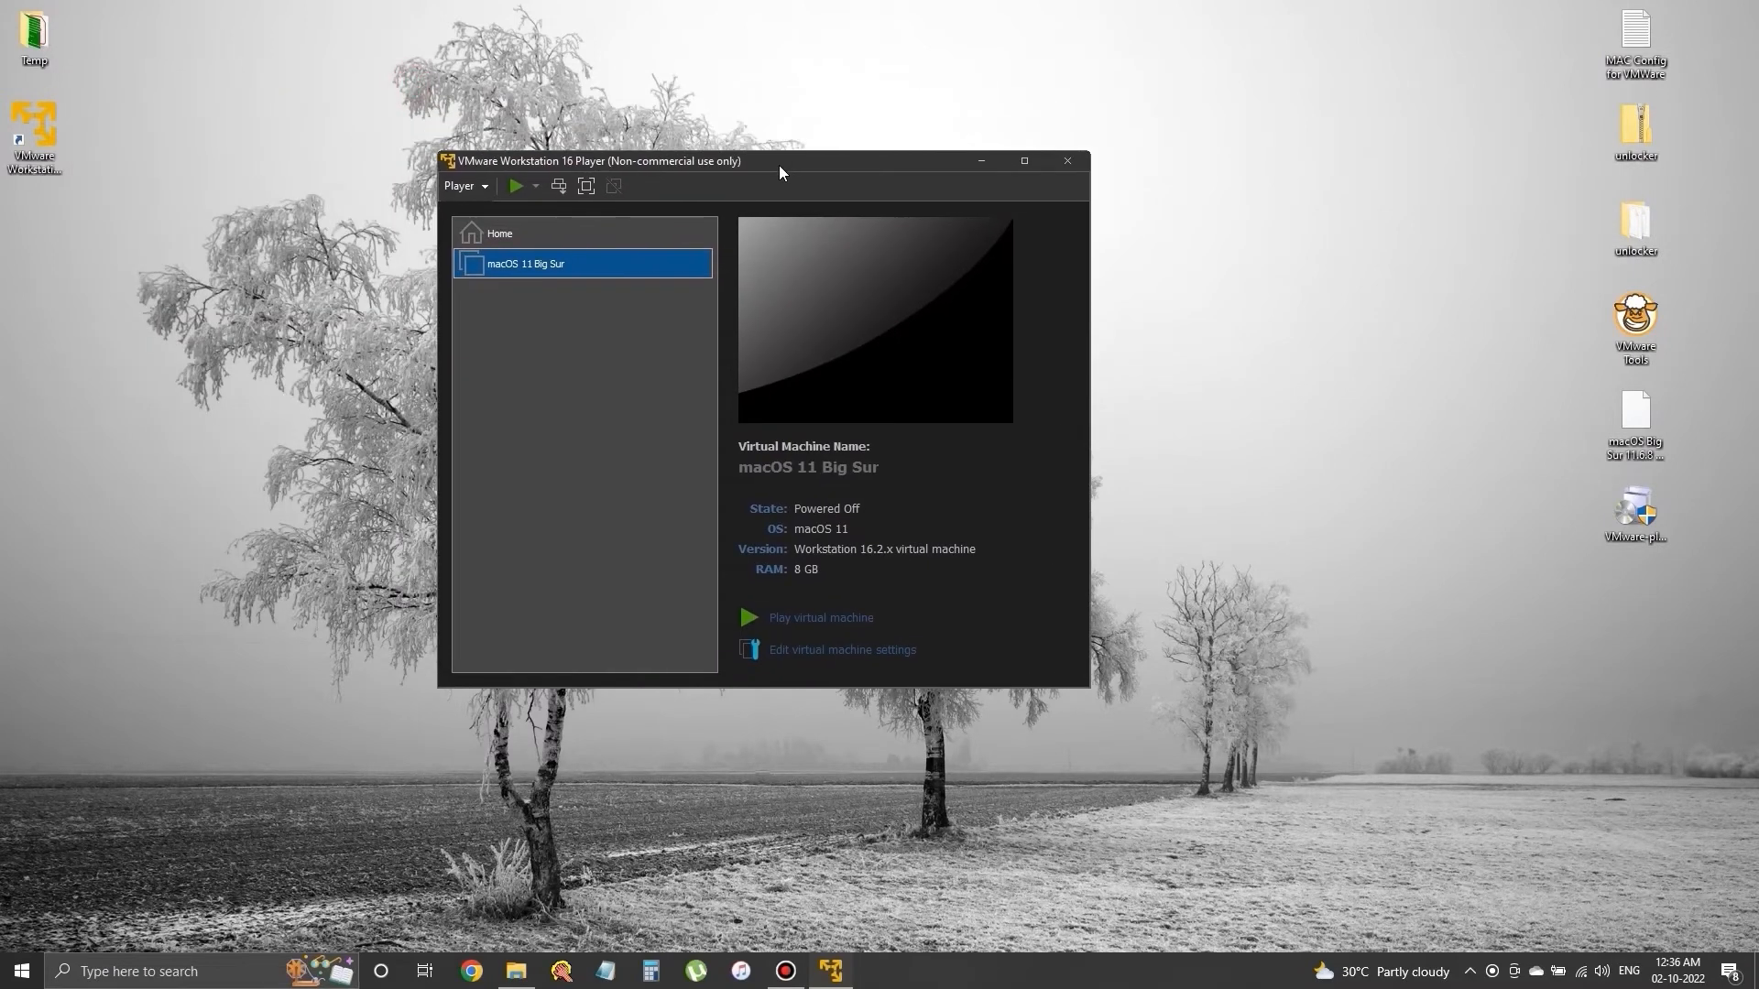
left_click(835, 622)
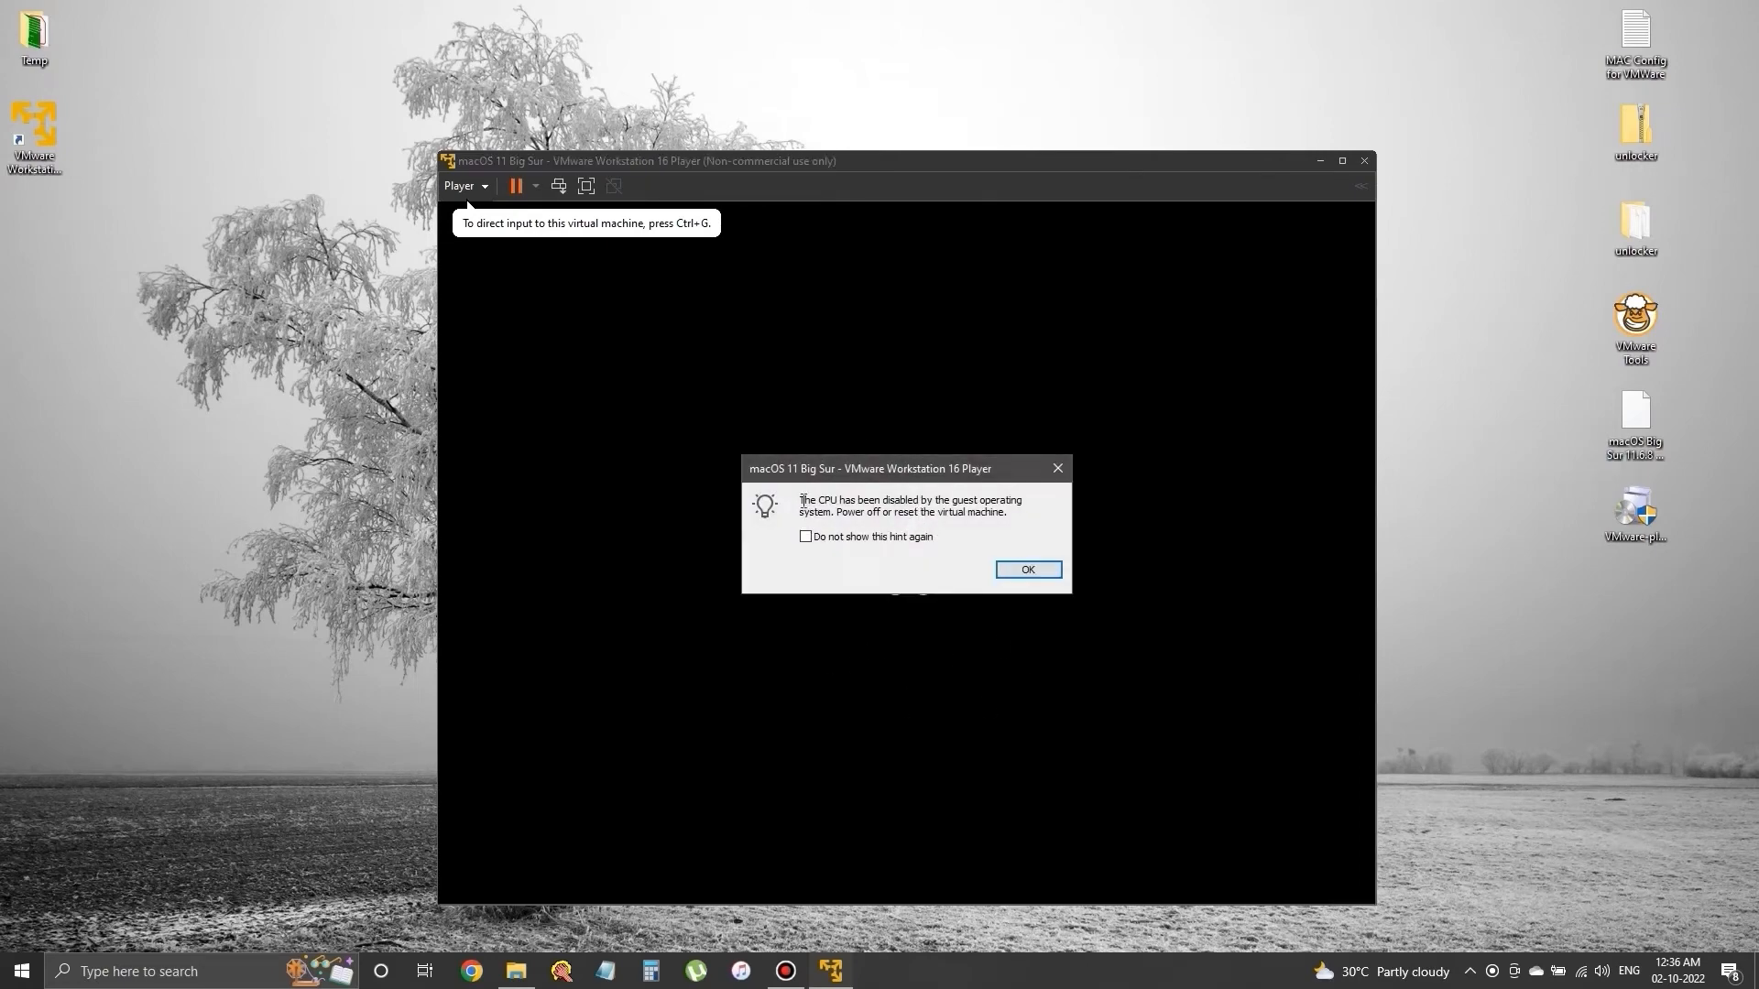
left_click_drag(803, 501, 1063, 543)
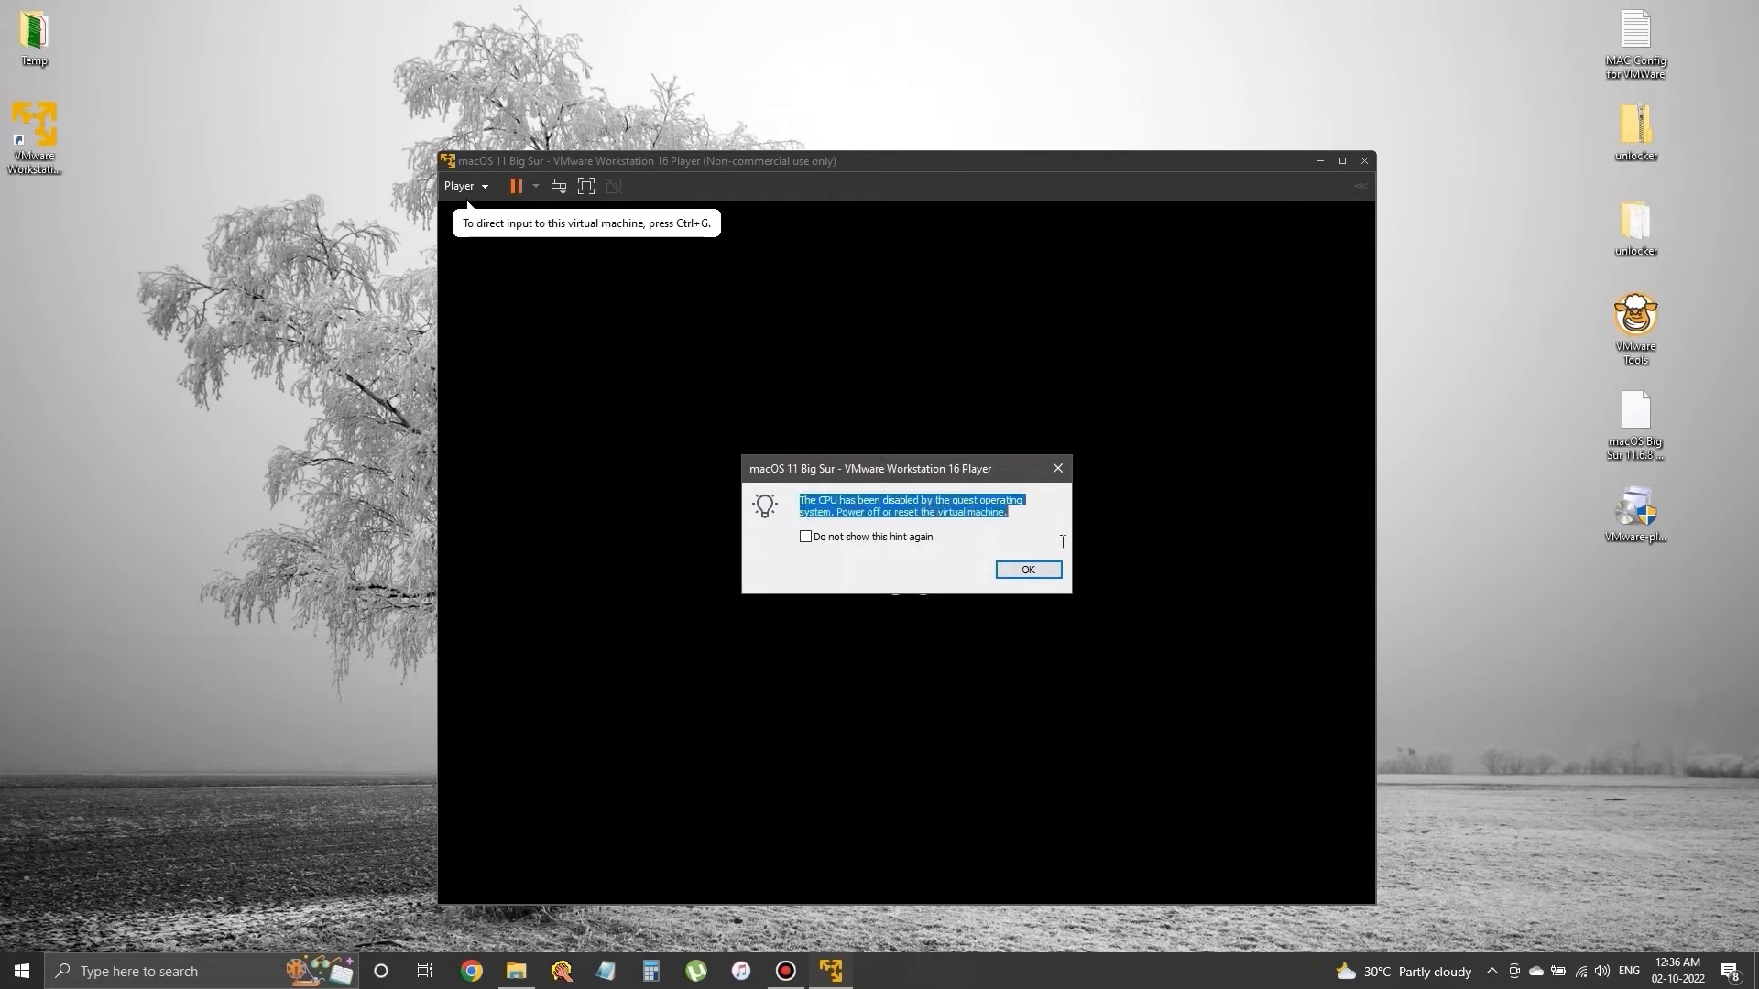
left_click(999, 572)
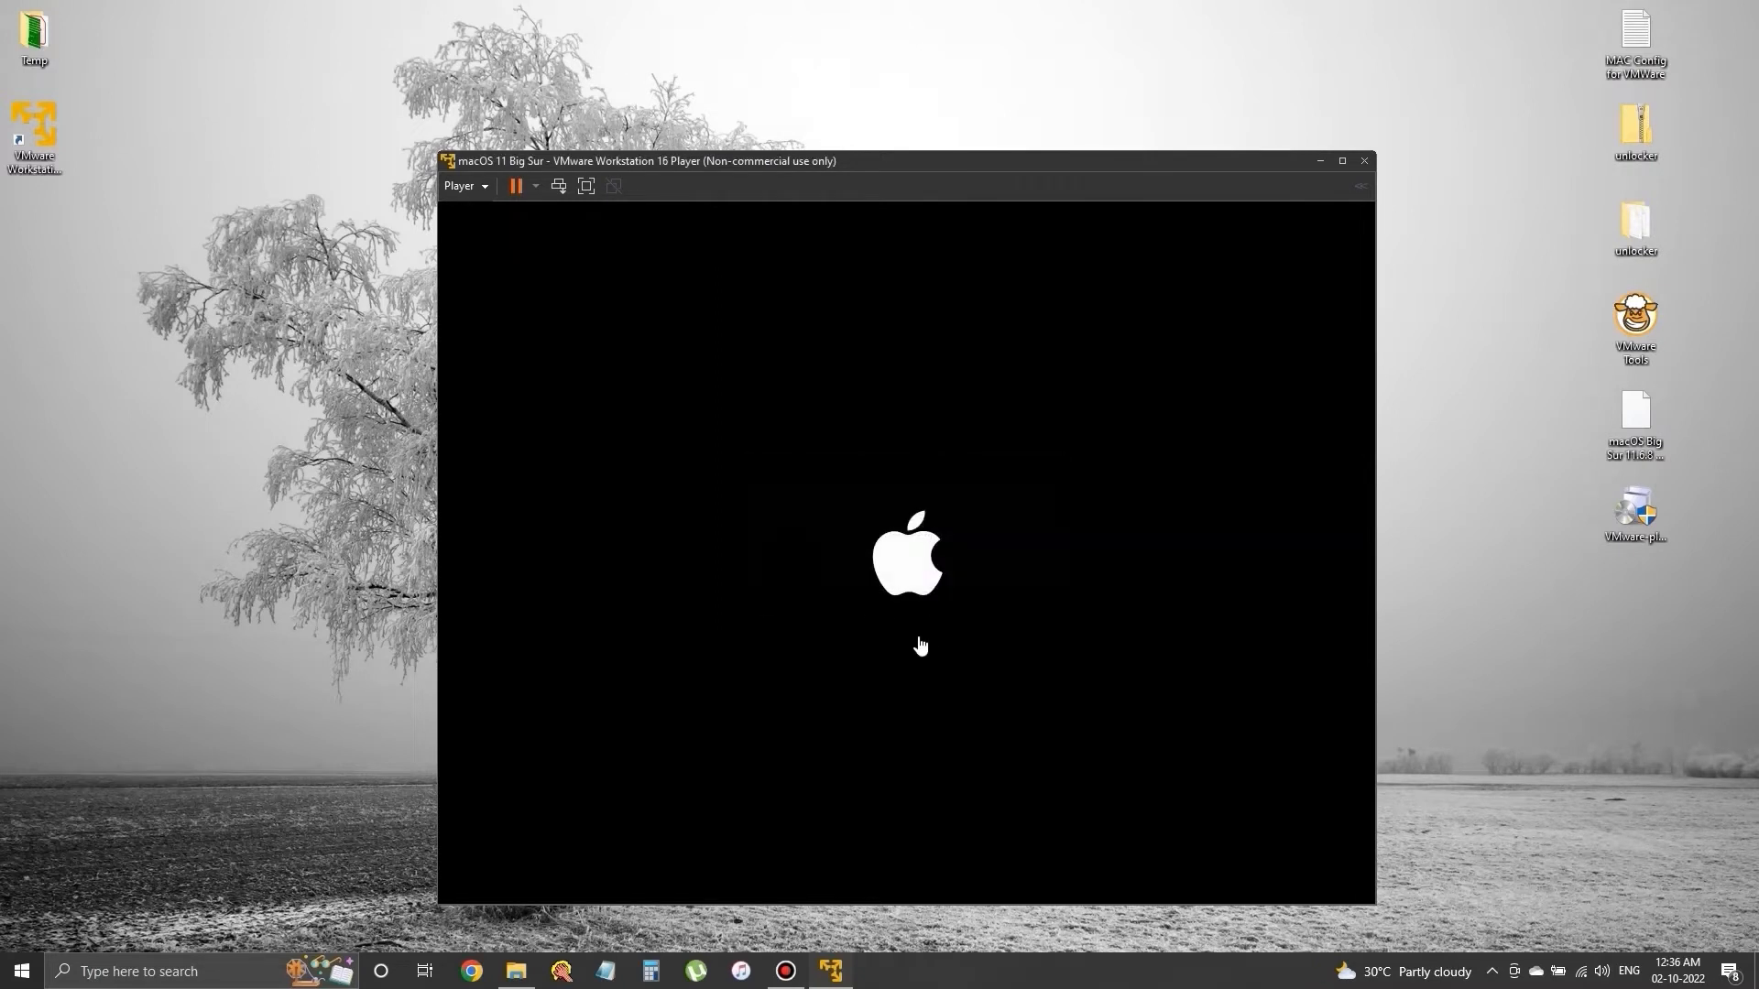
Shut down the macOS 11 Big Sur guest and confirm the shutdown
left_click(535, 187)
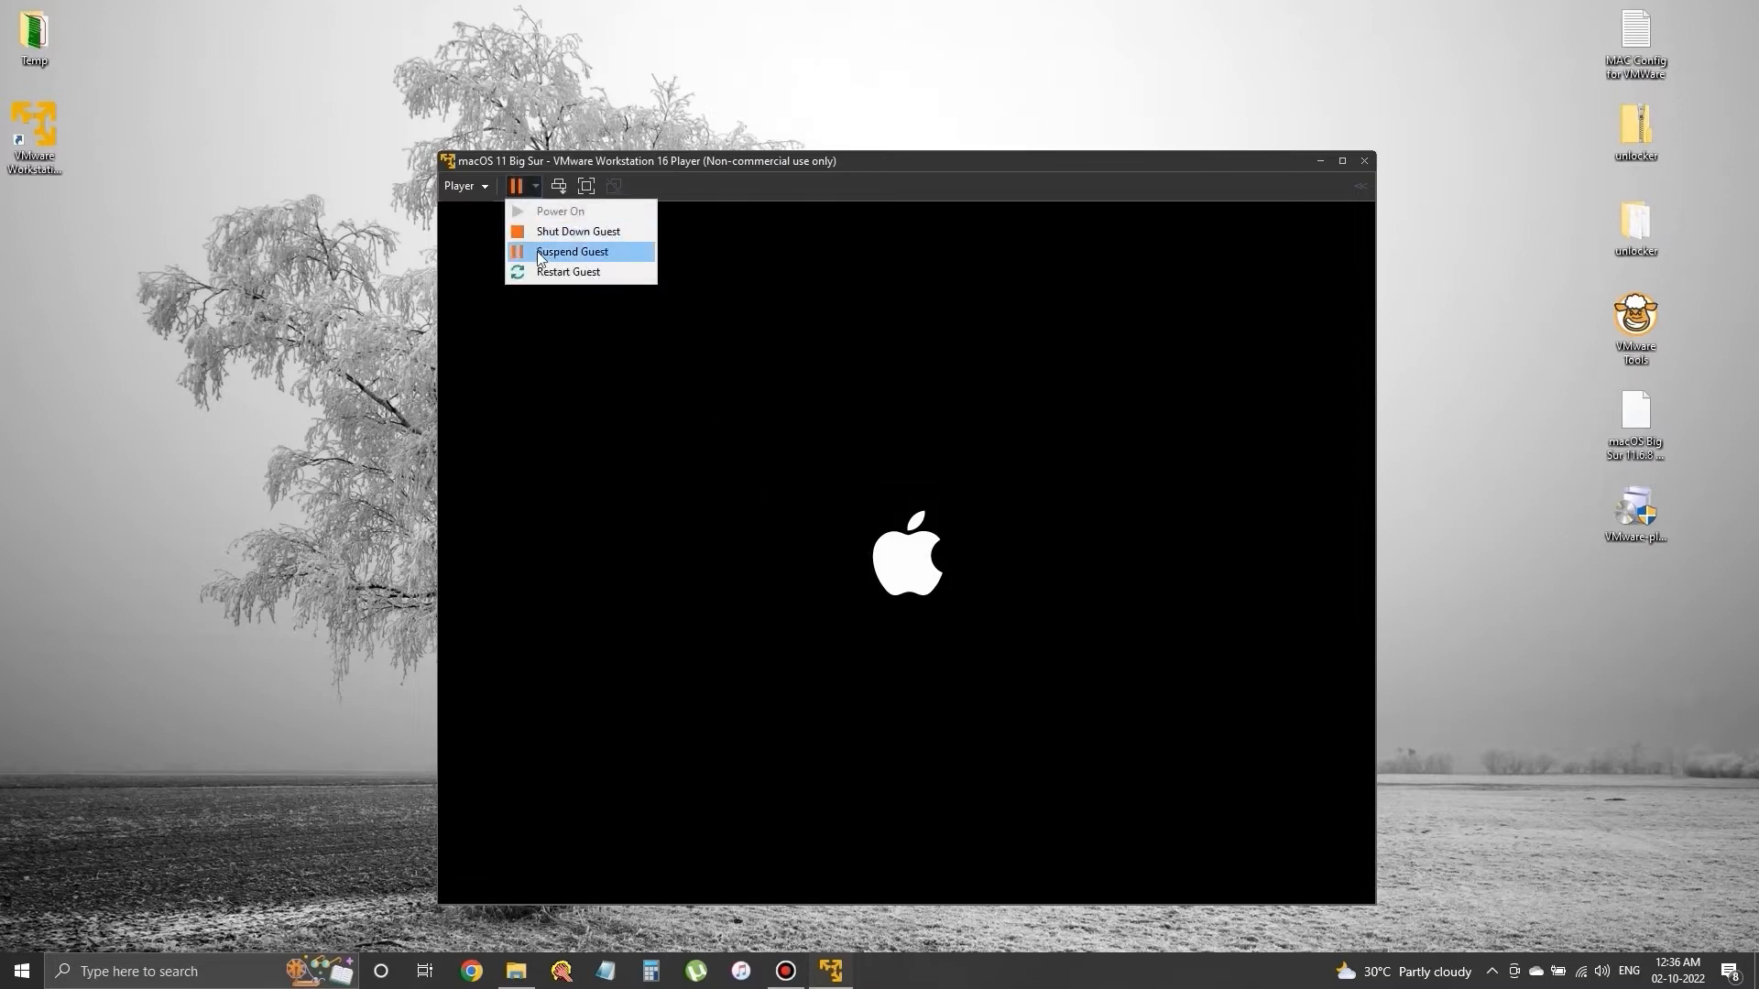
left_click(579, 233)
left_click(936, 575)
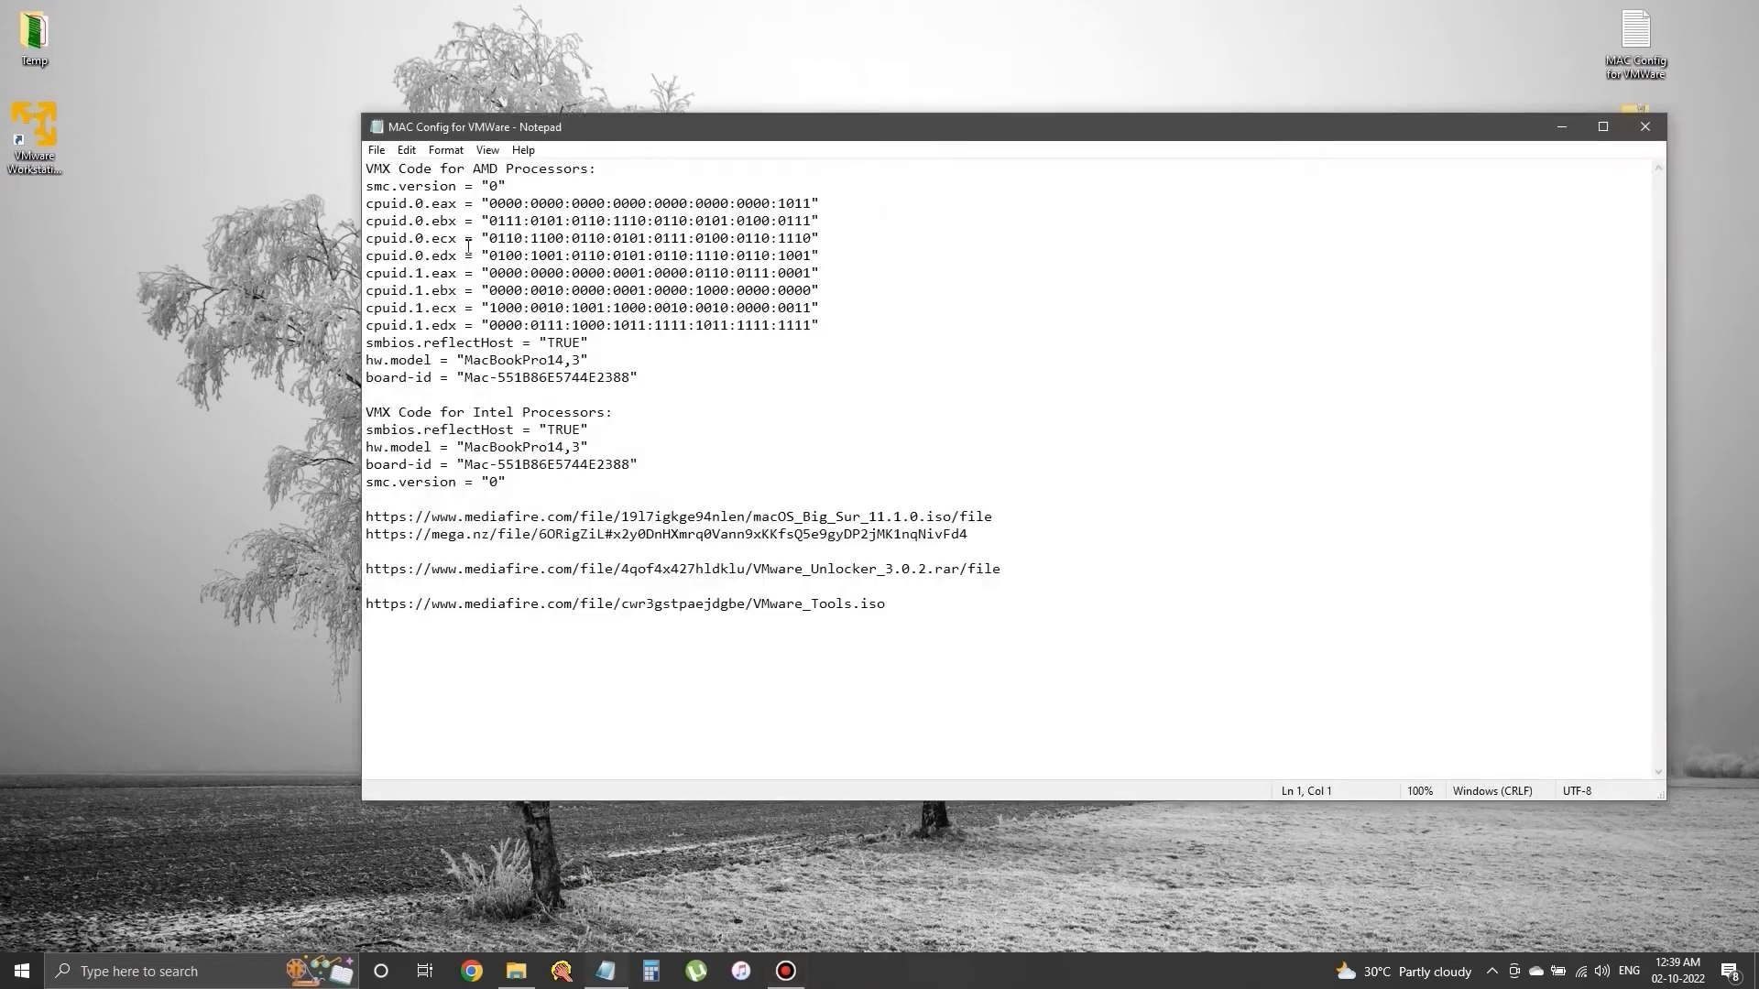
Examine the separate VMX code blocks for AMD and Intel processors in the MAC Config for VMWare notes
left_click_drag(368, 170, 682, 385)
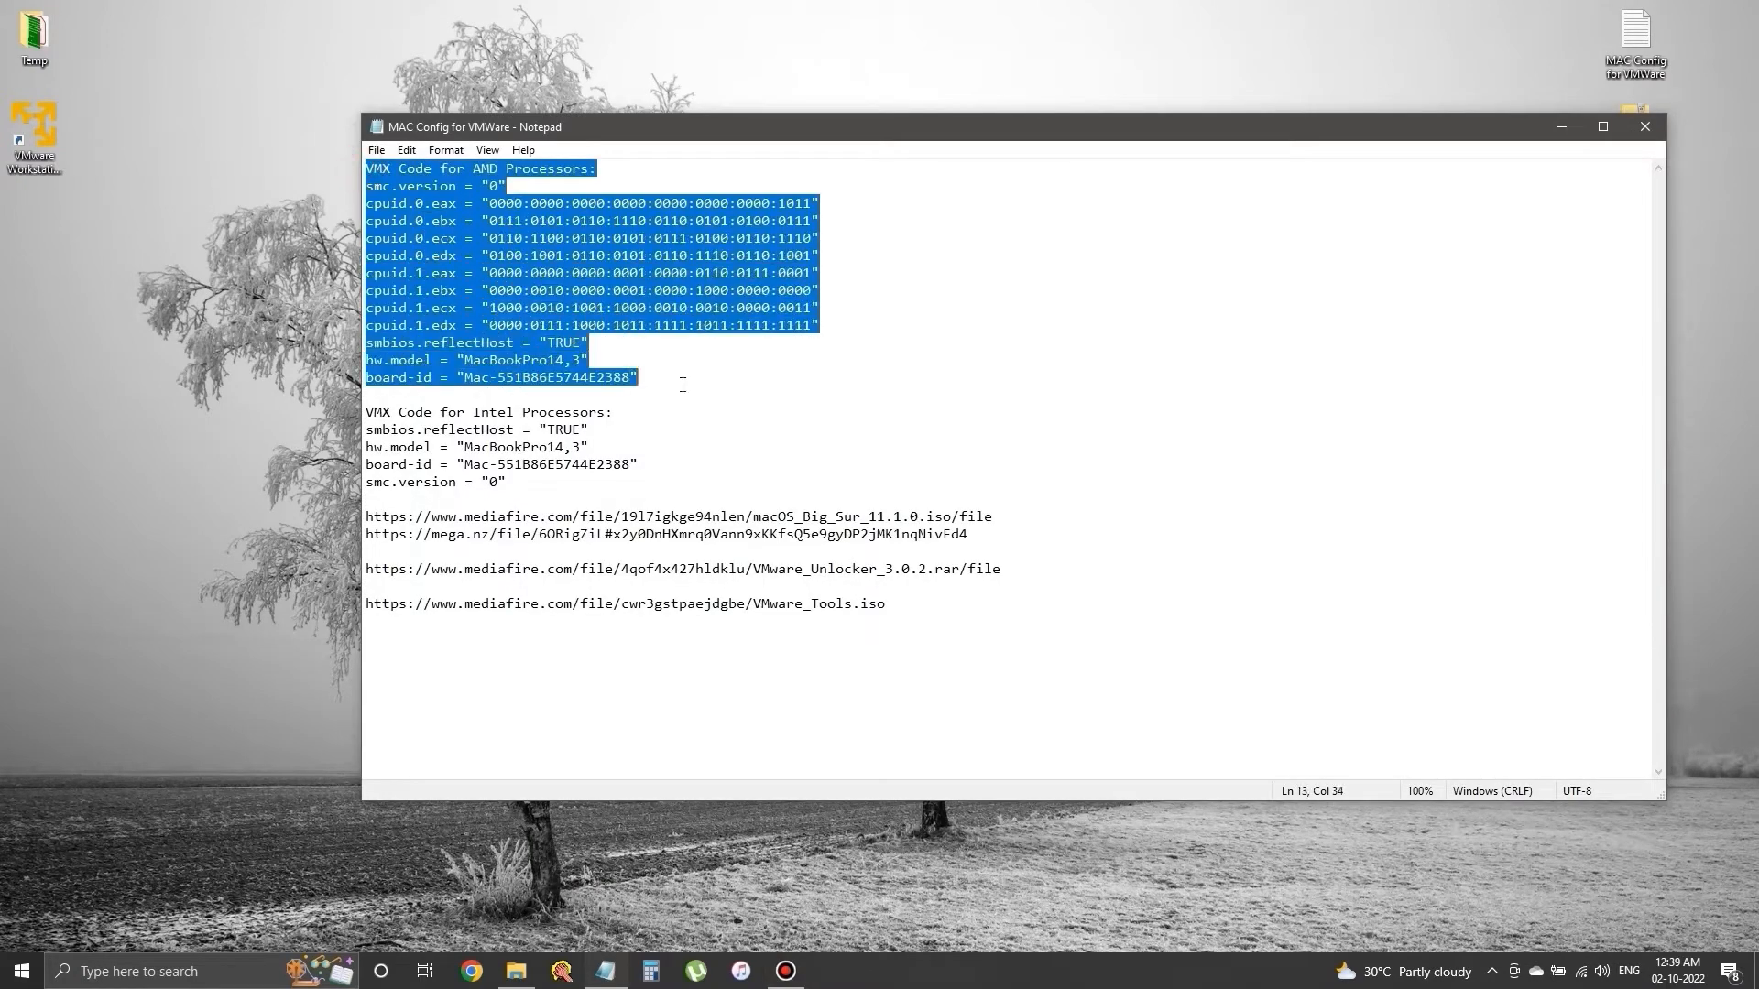
left_click(535, 174)
left_click_drag(614, 174, 363, 169)
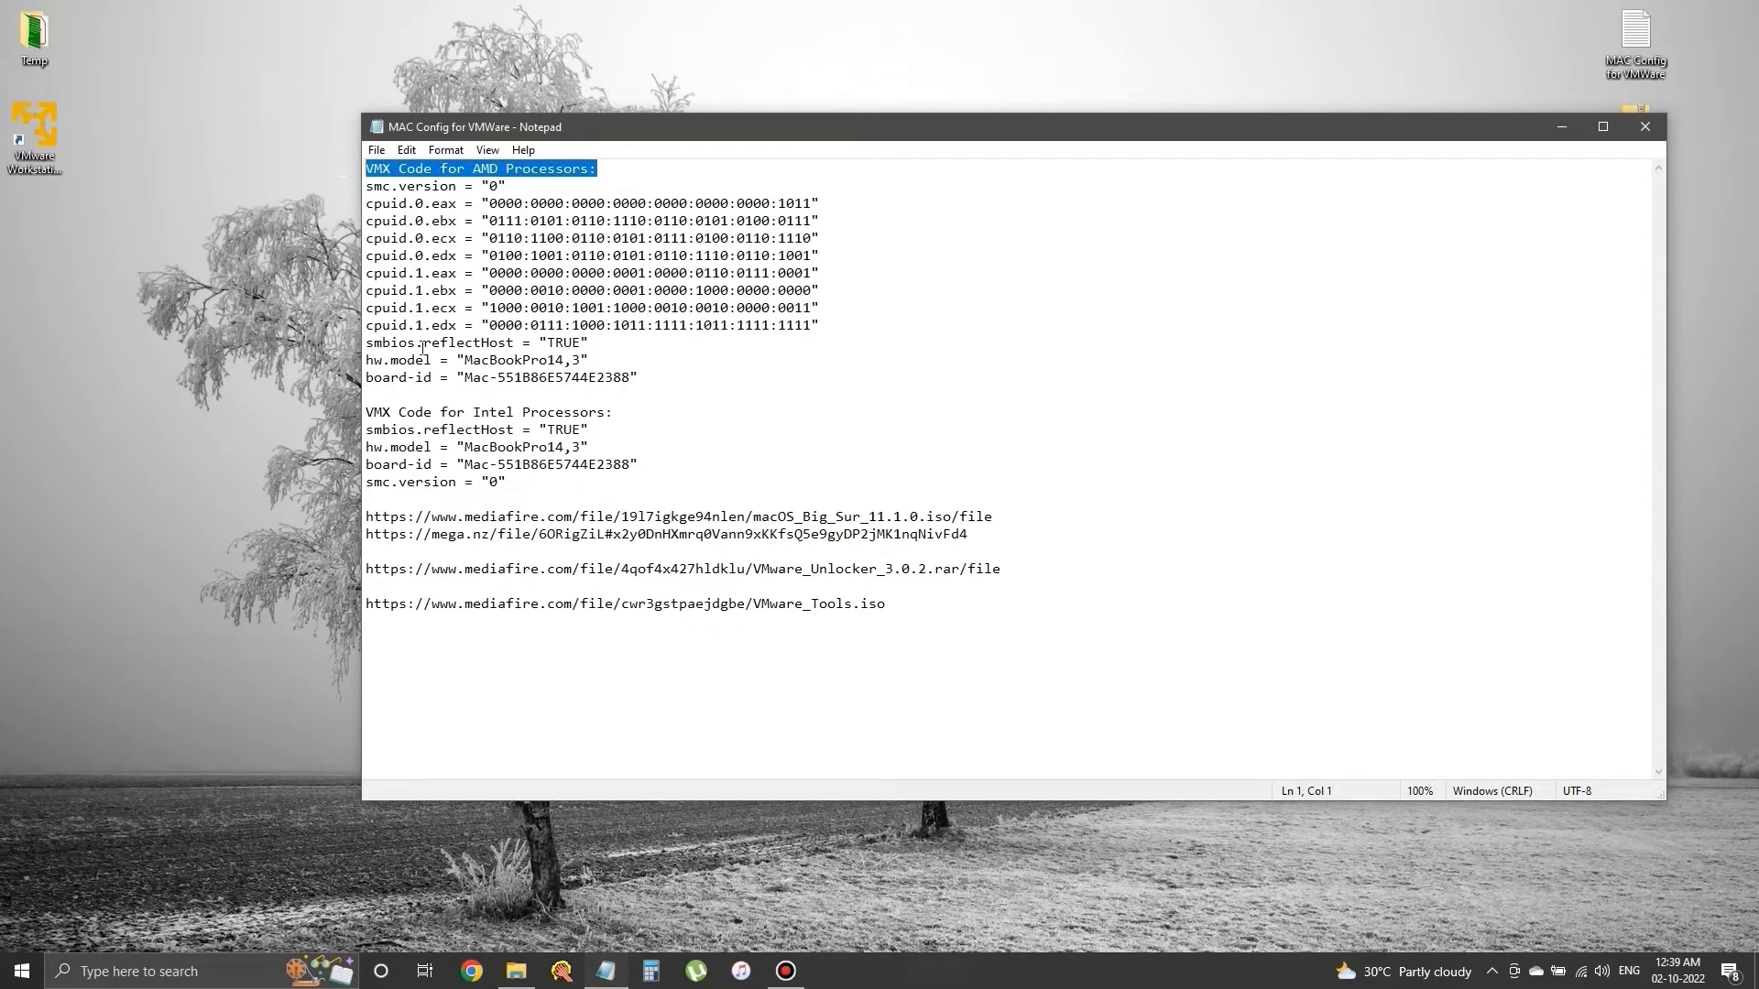
left_click_drag(365, 413, 668, 412)
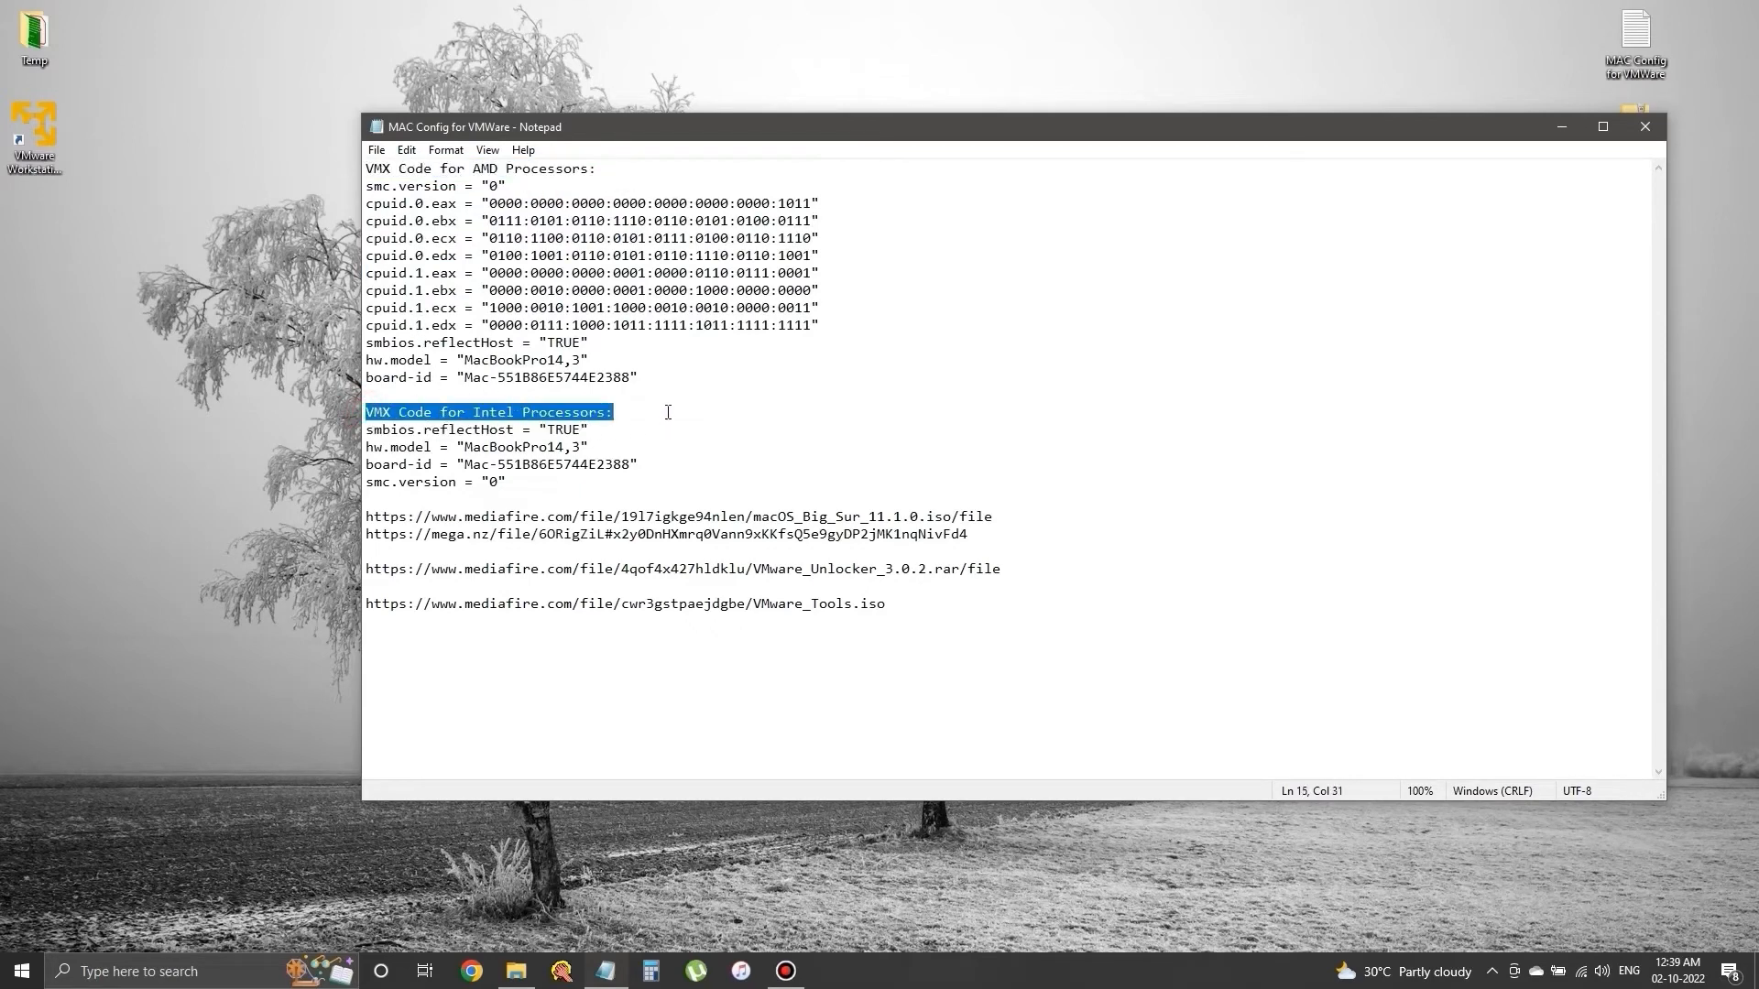
left_click(786, 426)
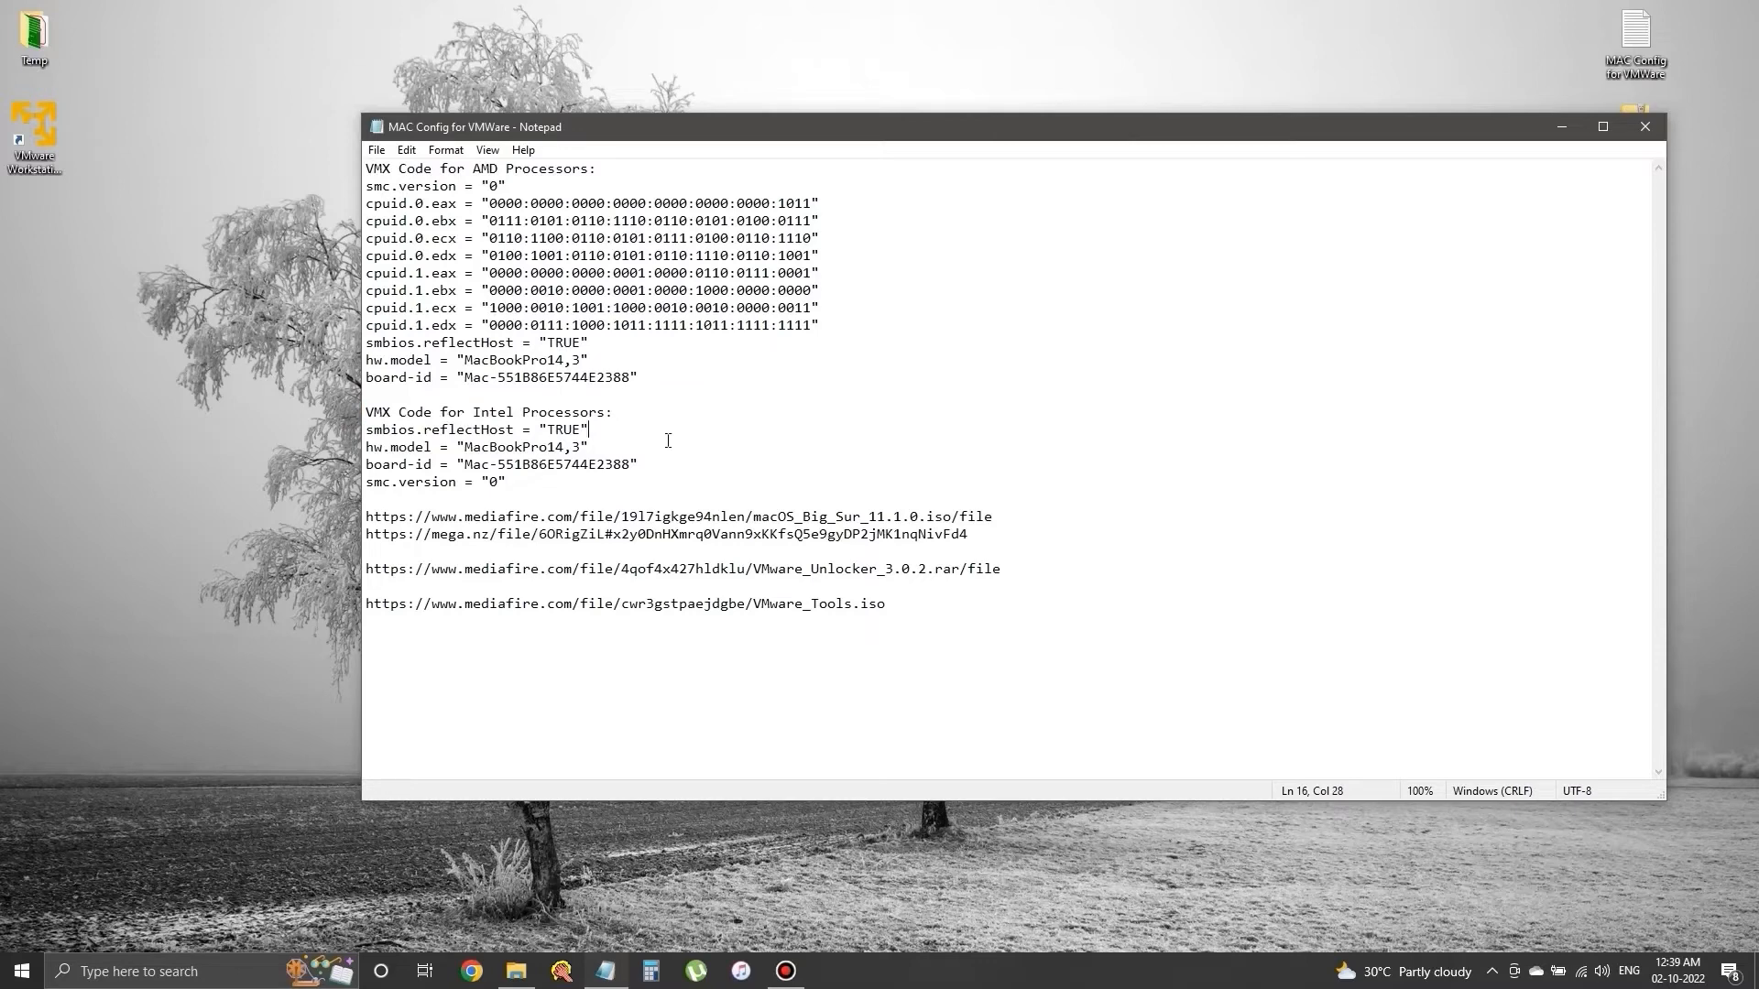
left_click_drag(517, 480, 369, 431)
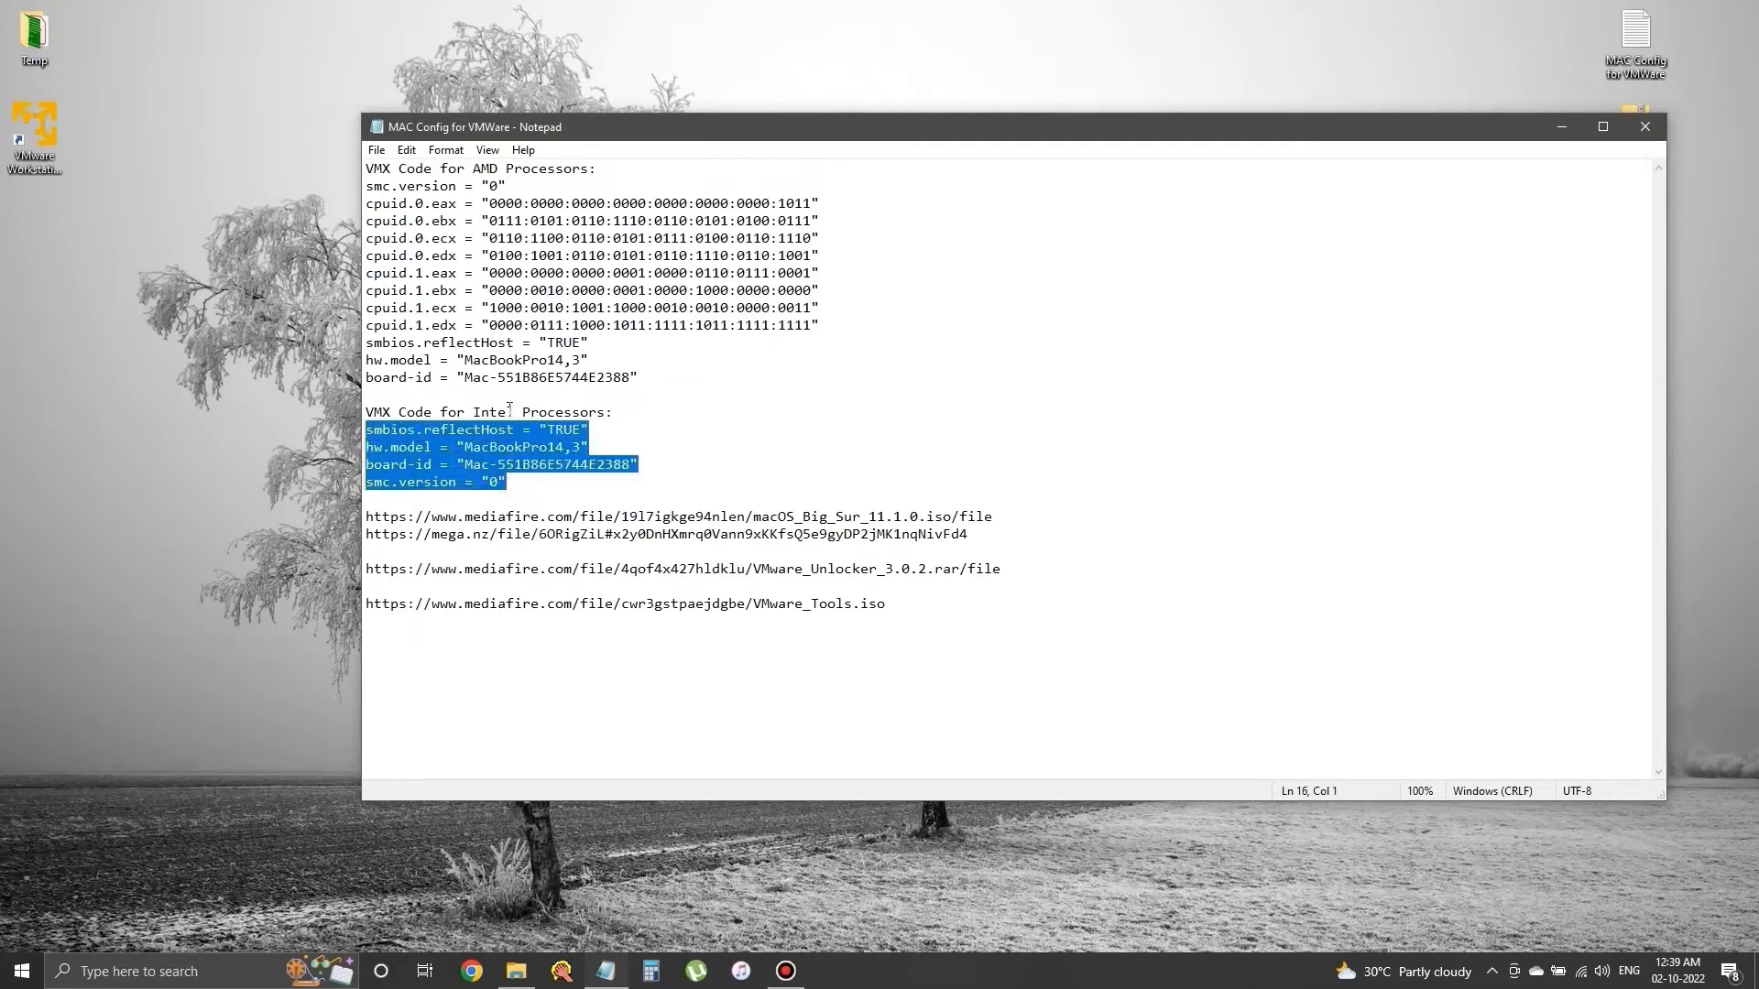
left_click_drag(664, 375, 365, 188)
left_click(757, 394)
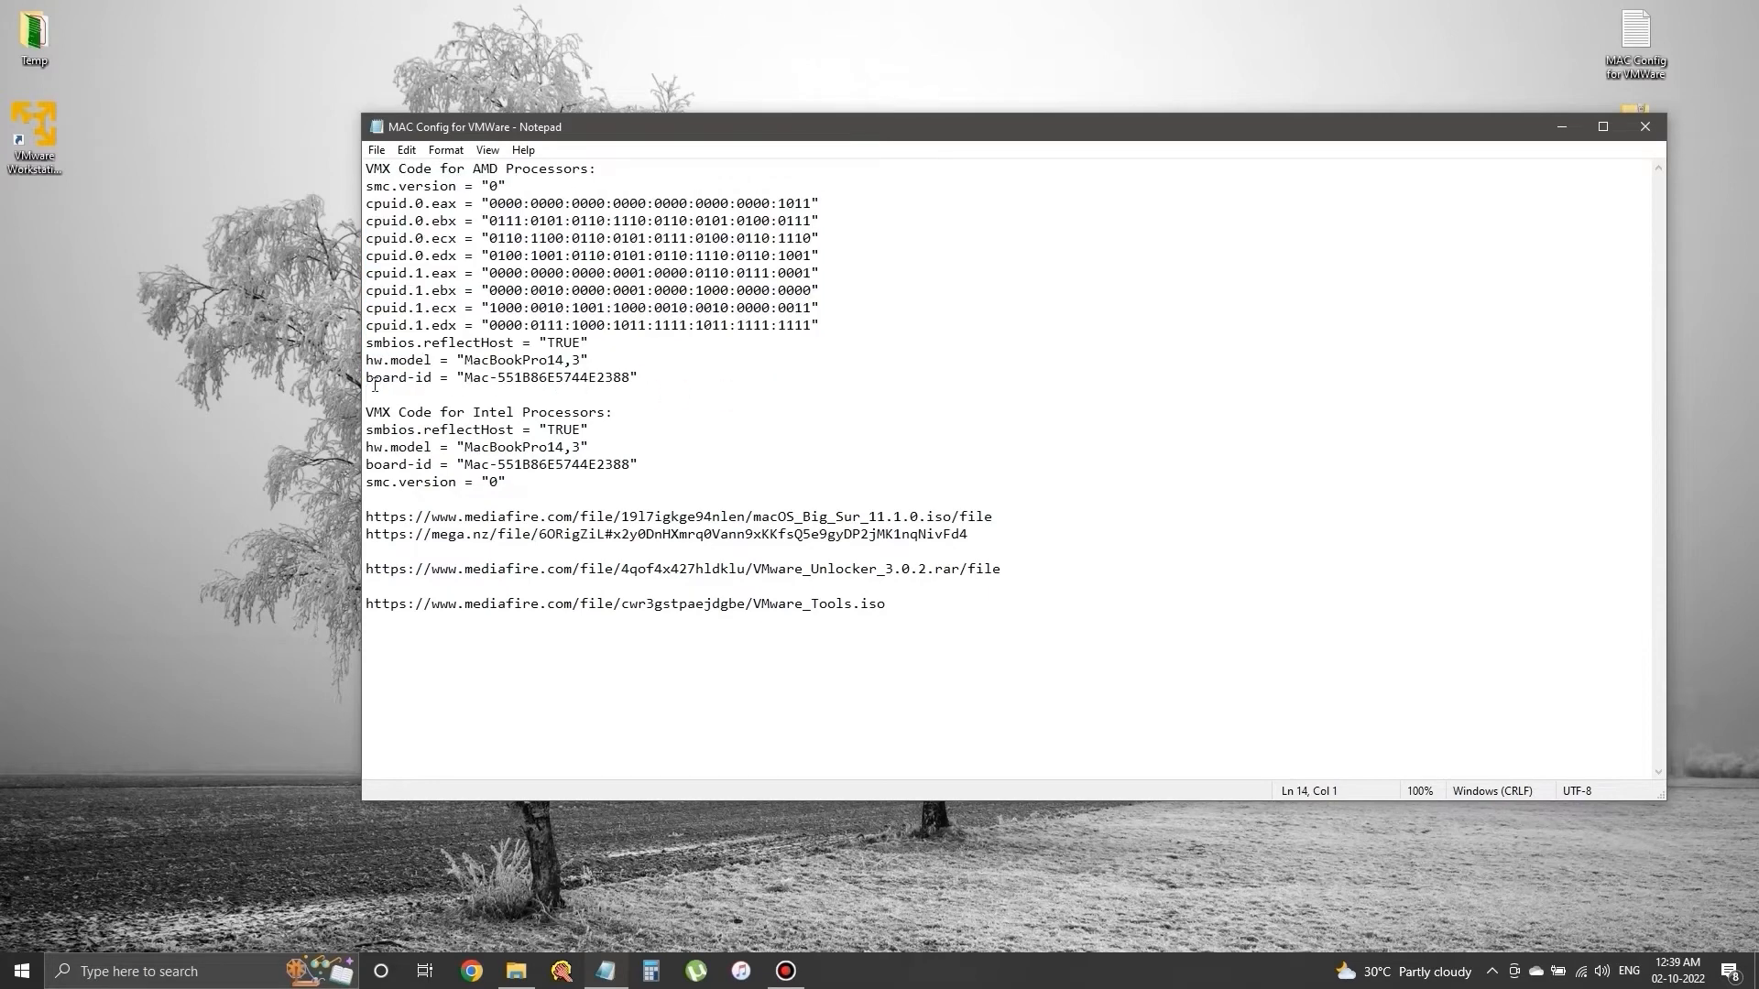
Open the macOS 11 Big Sur virtual machine configuration file from D:\OS X in Notepad and go to its end
left_click(526, 973)
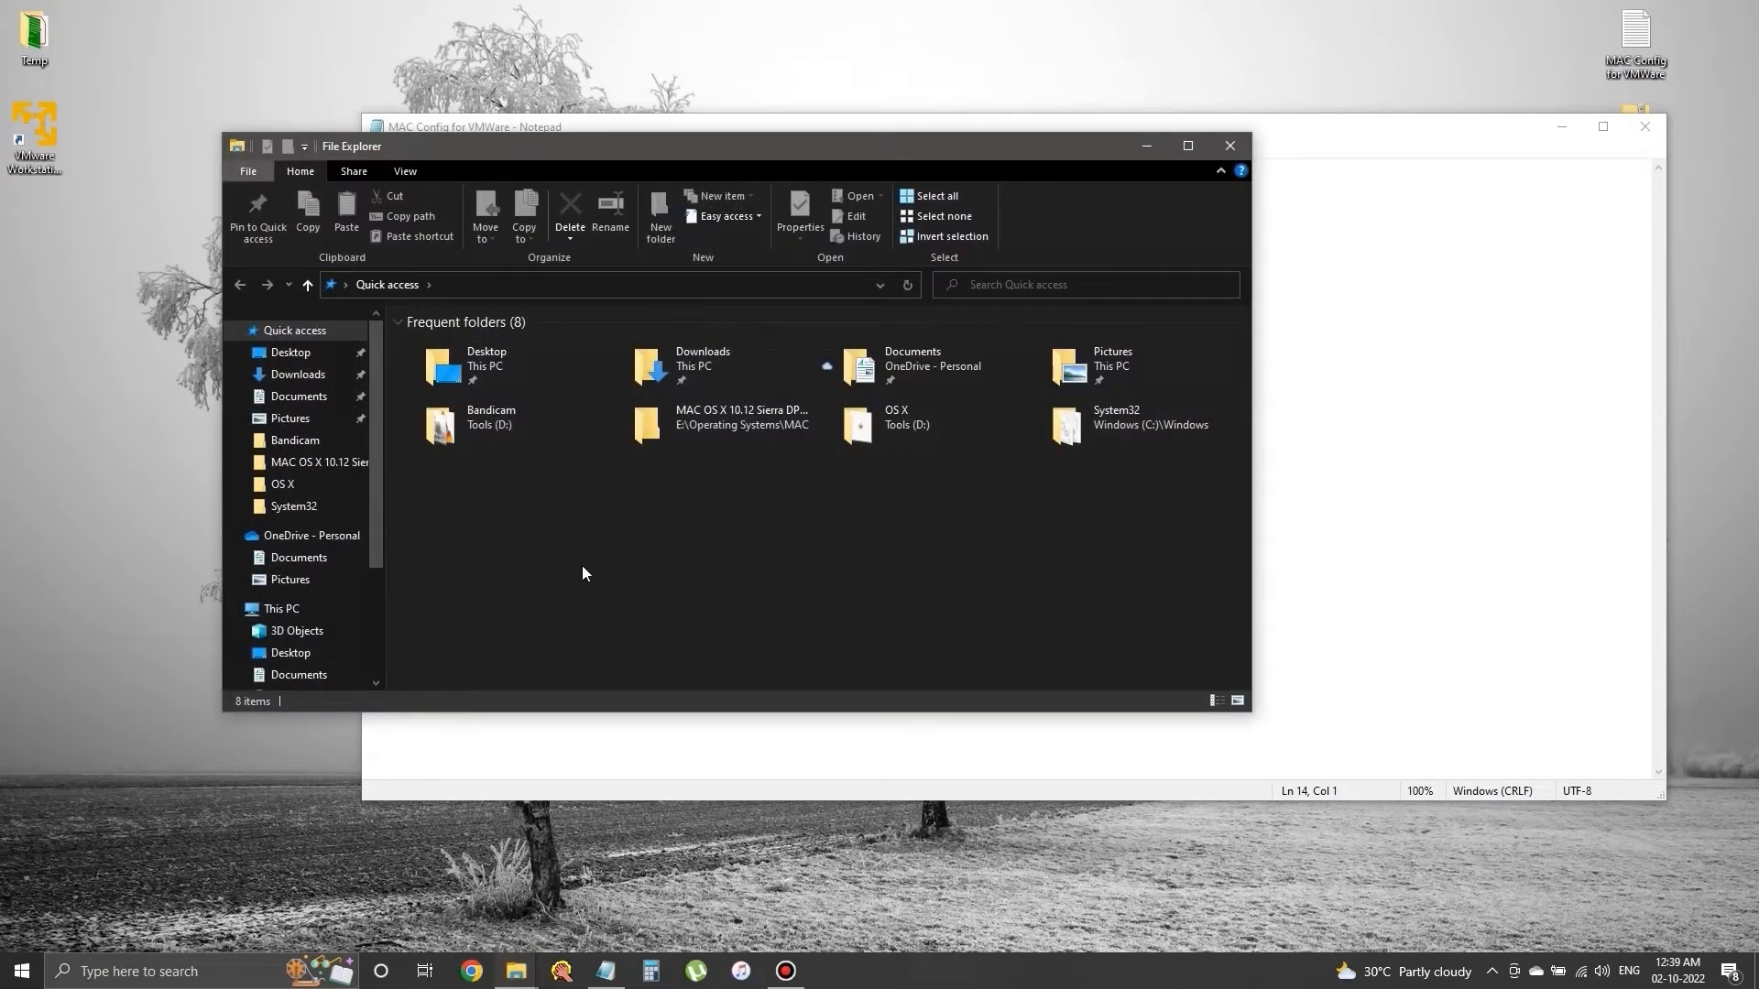
scroll(345, 589, "down", 3)
left_click(304, 642)
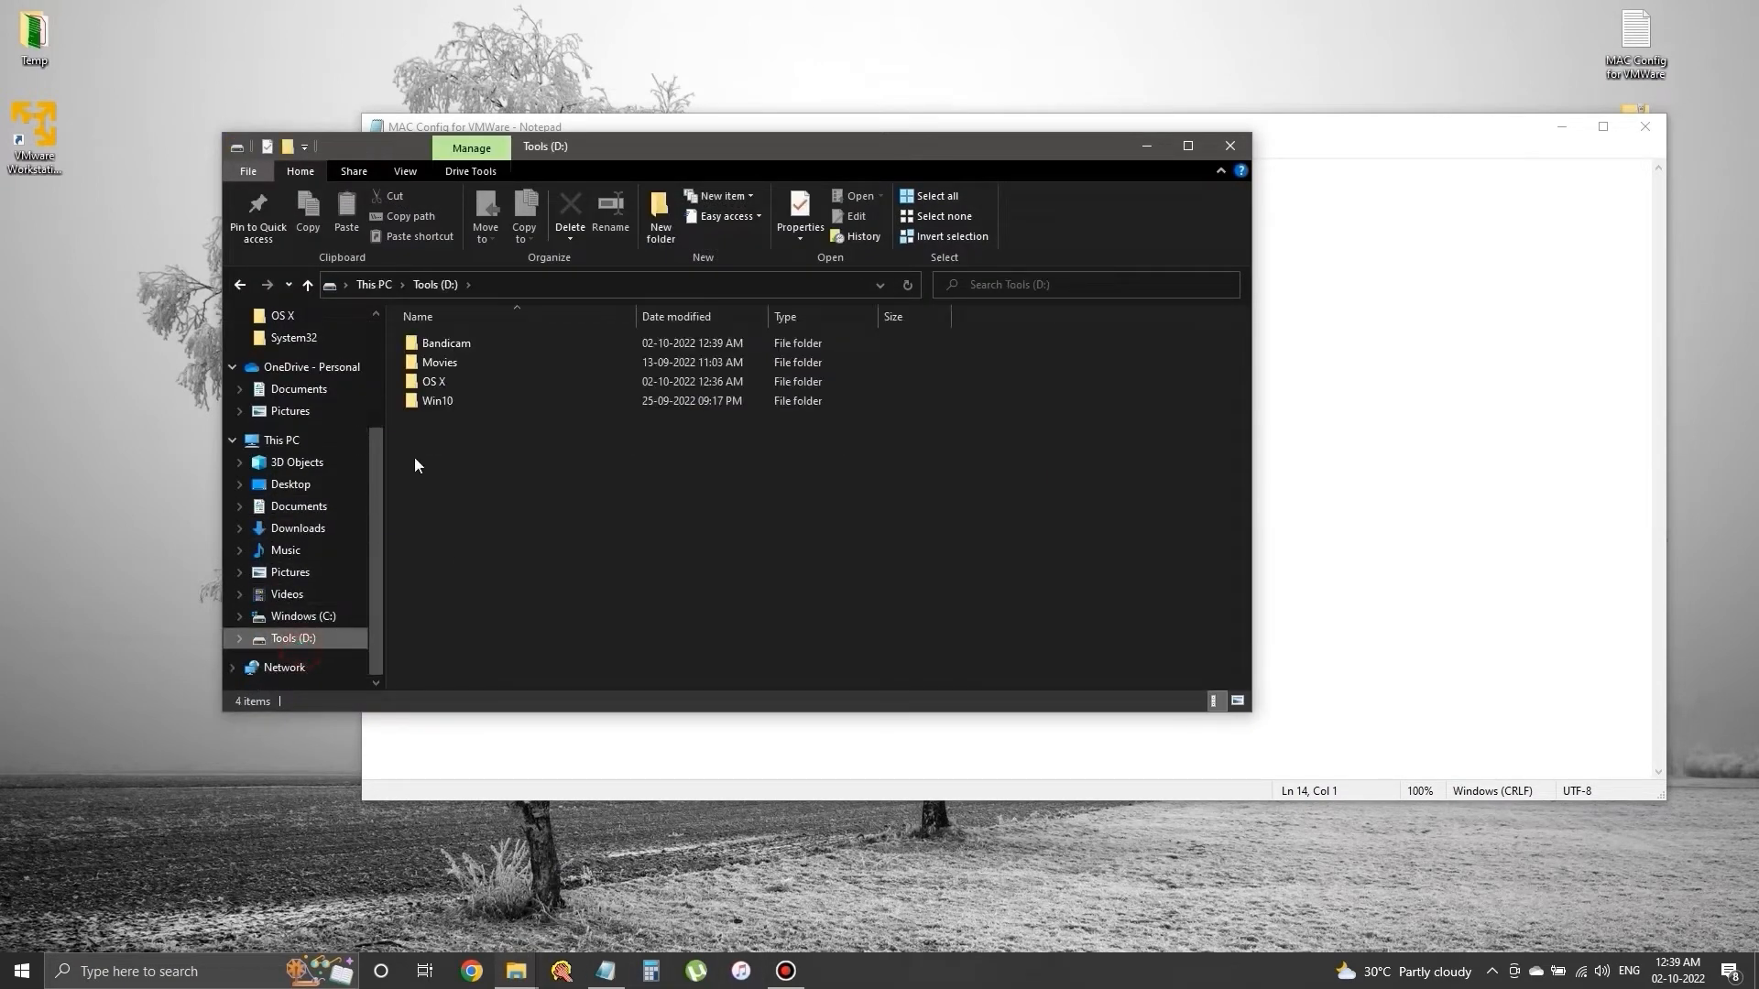
double_click(445, 382)
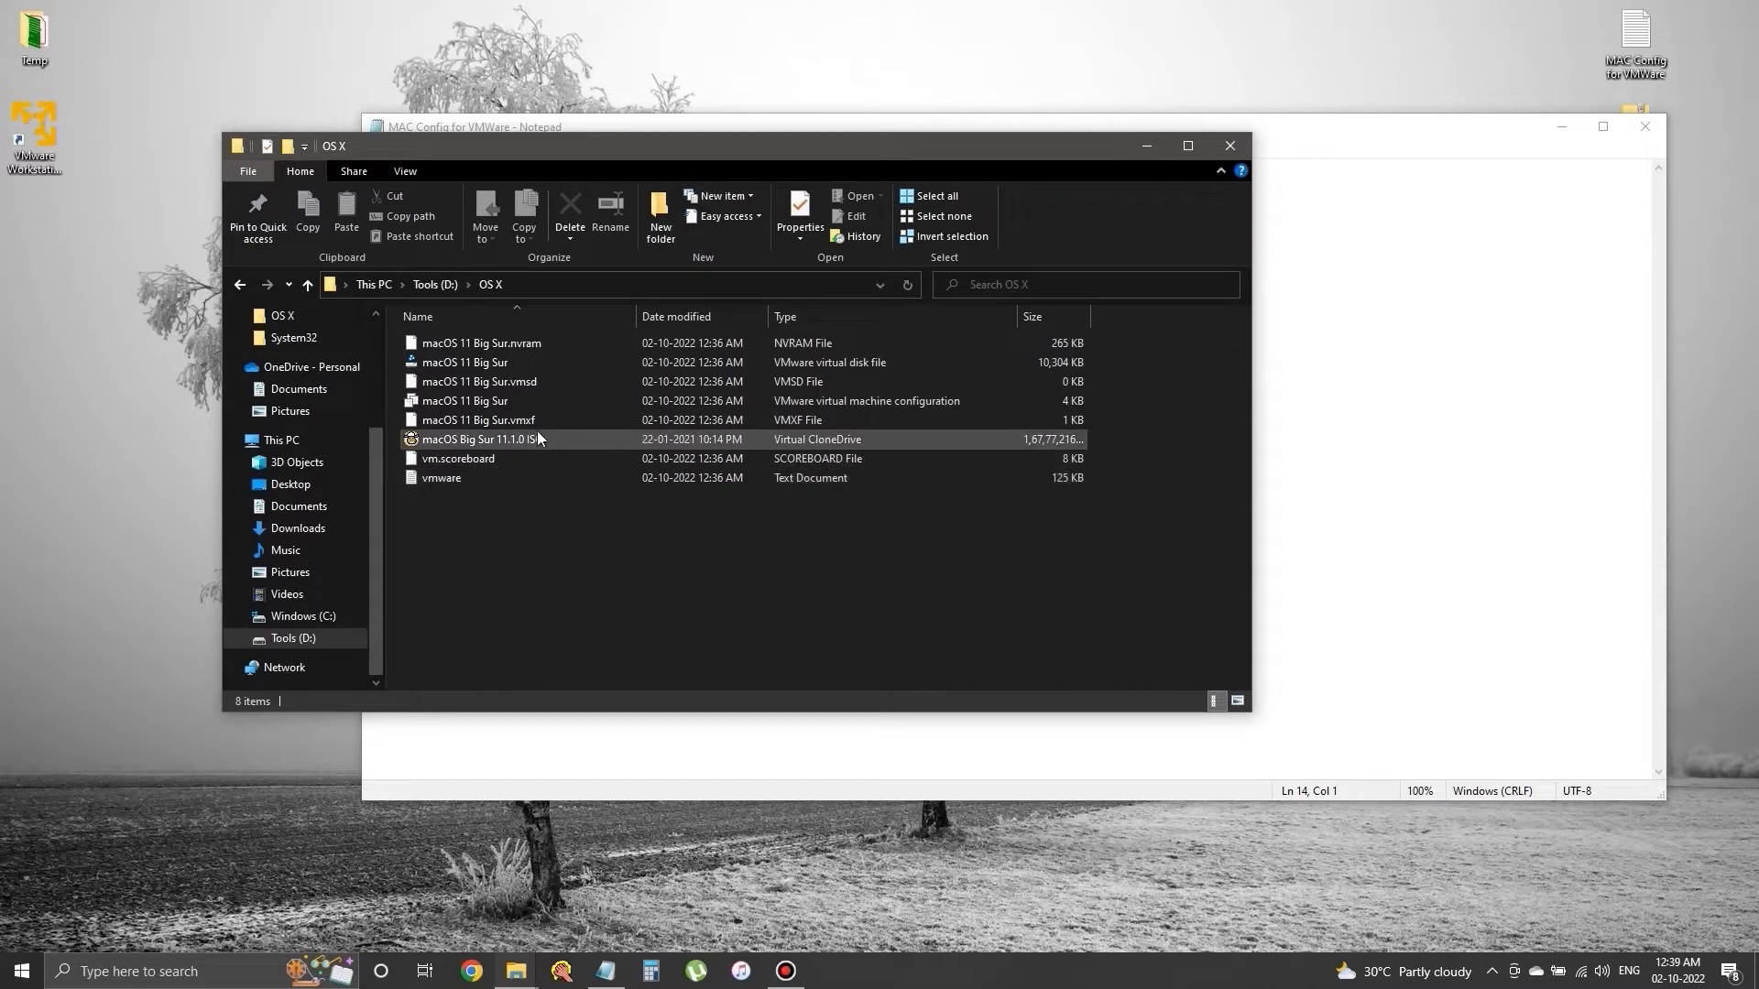
left_click(493, 403)
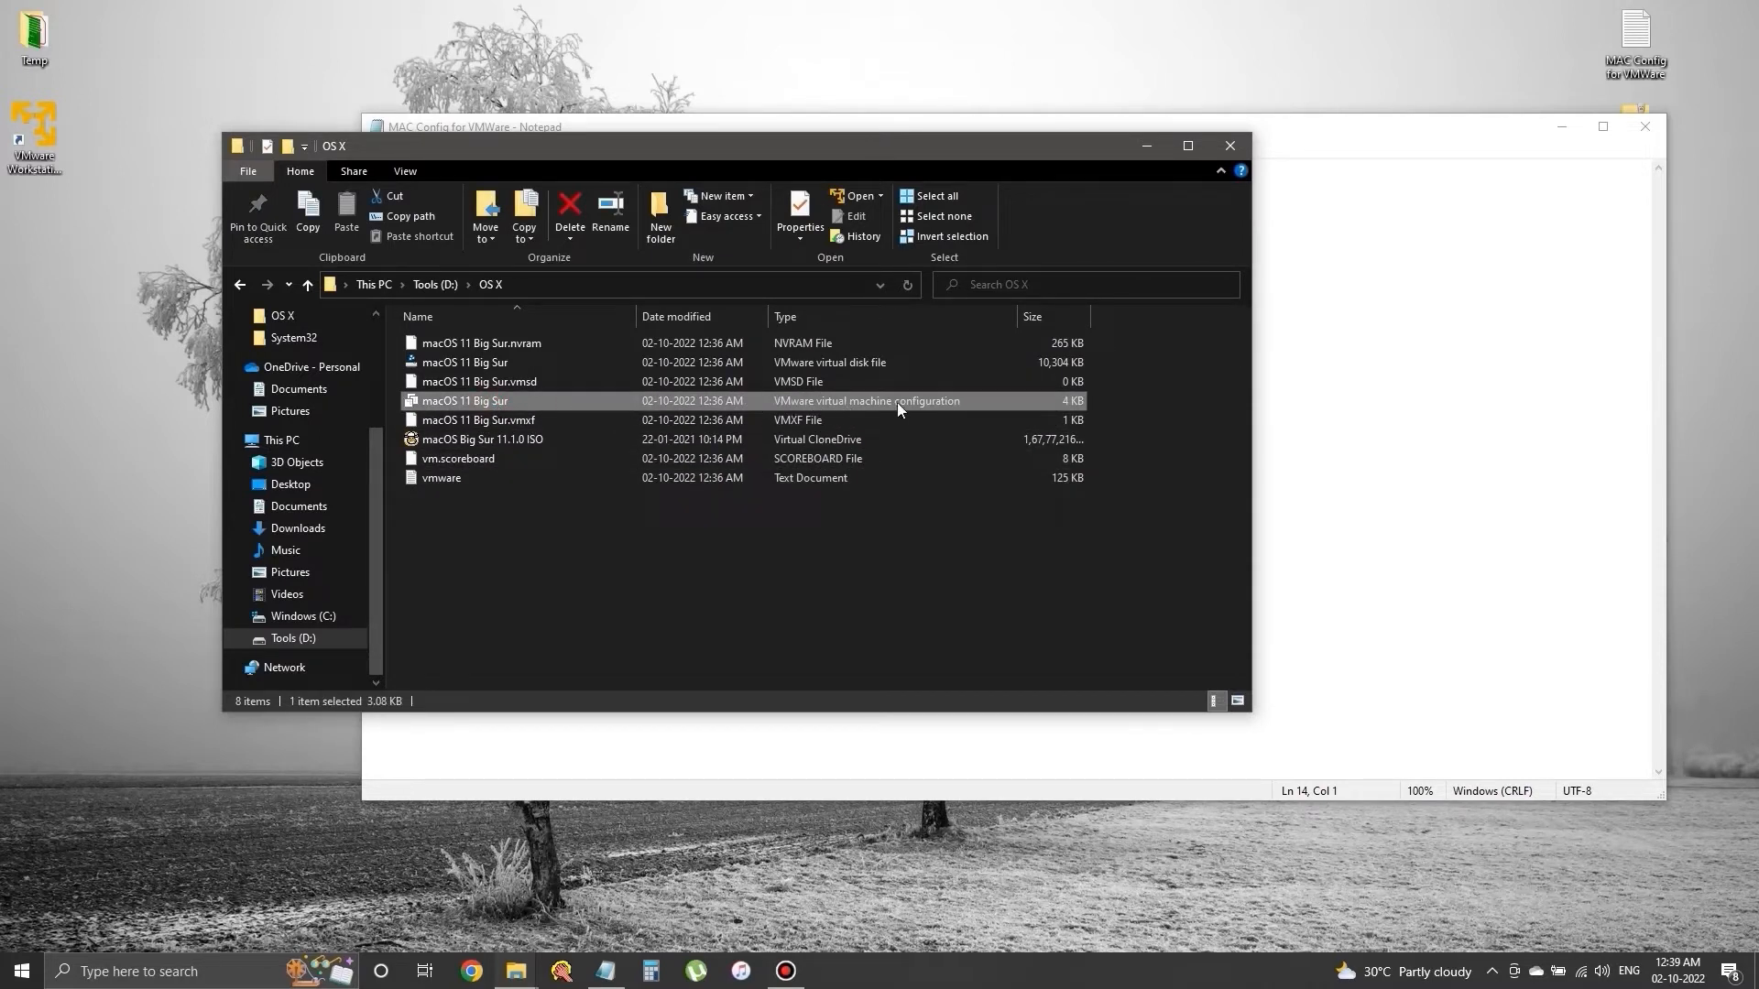
right_click(474, 406)
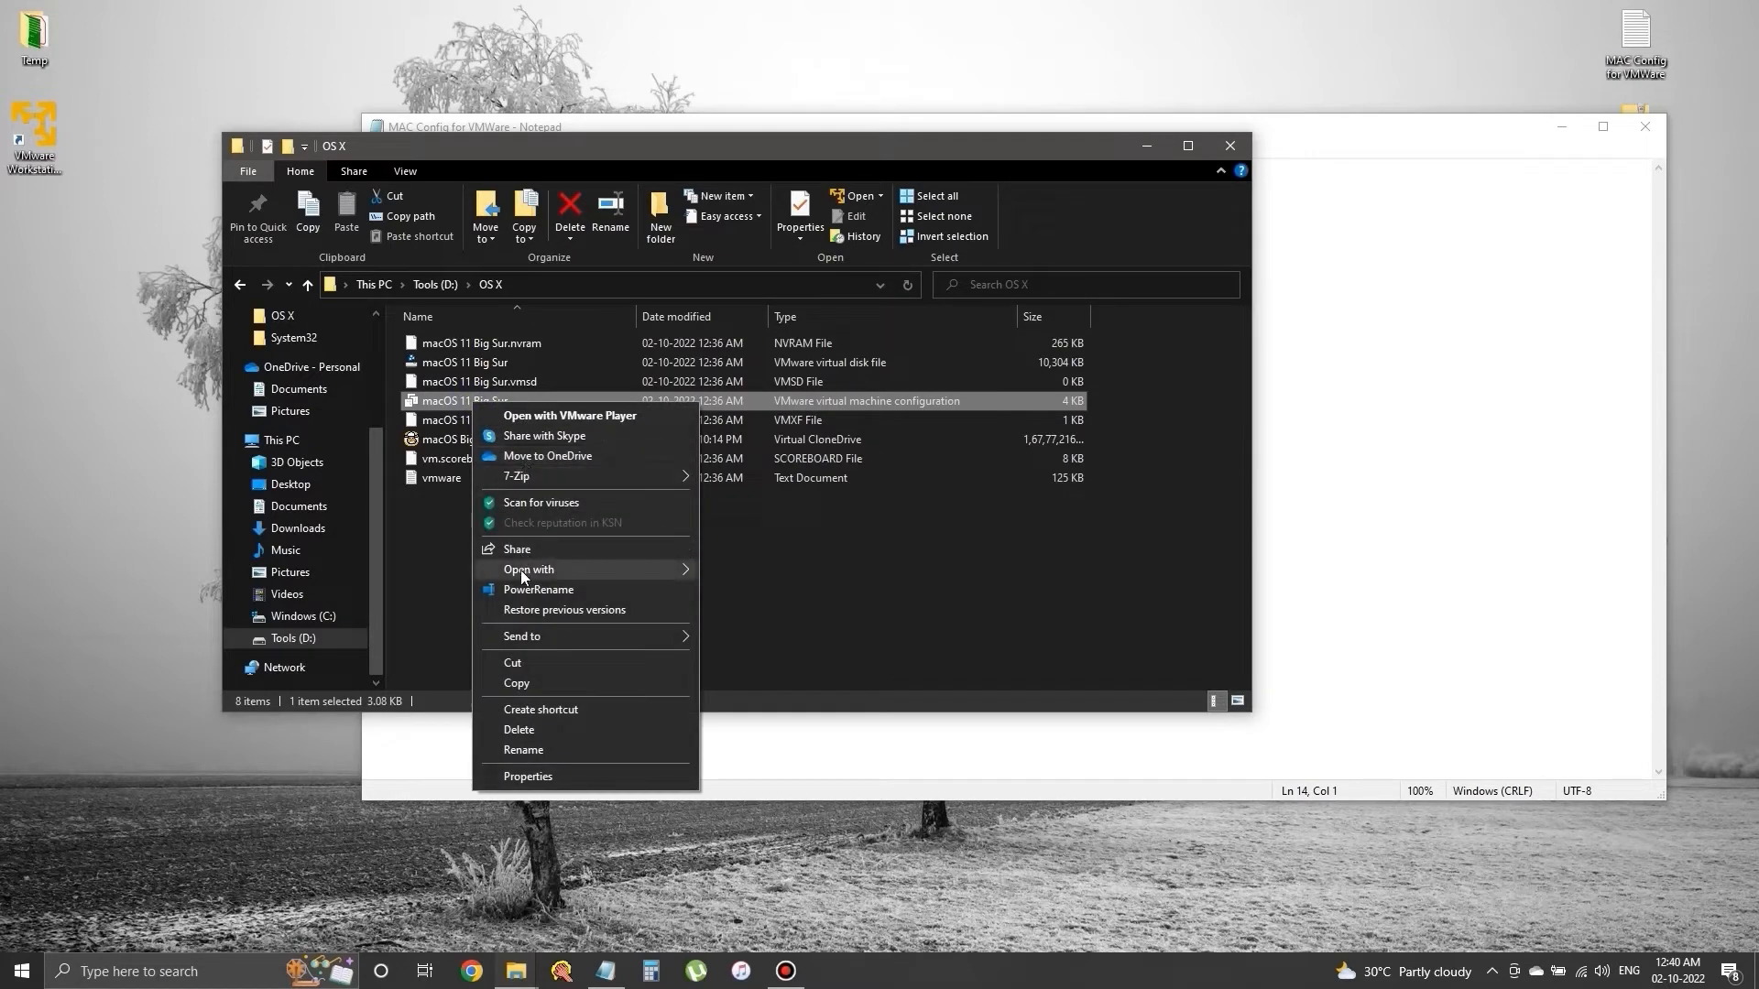
mouse_move(521, 570)
left_click(742, 572)
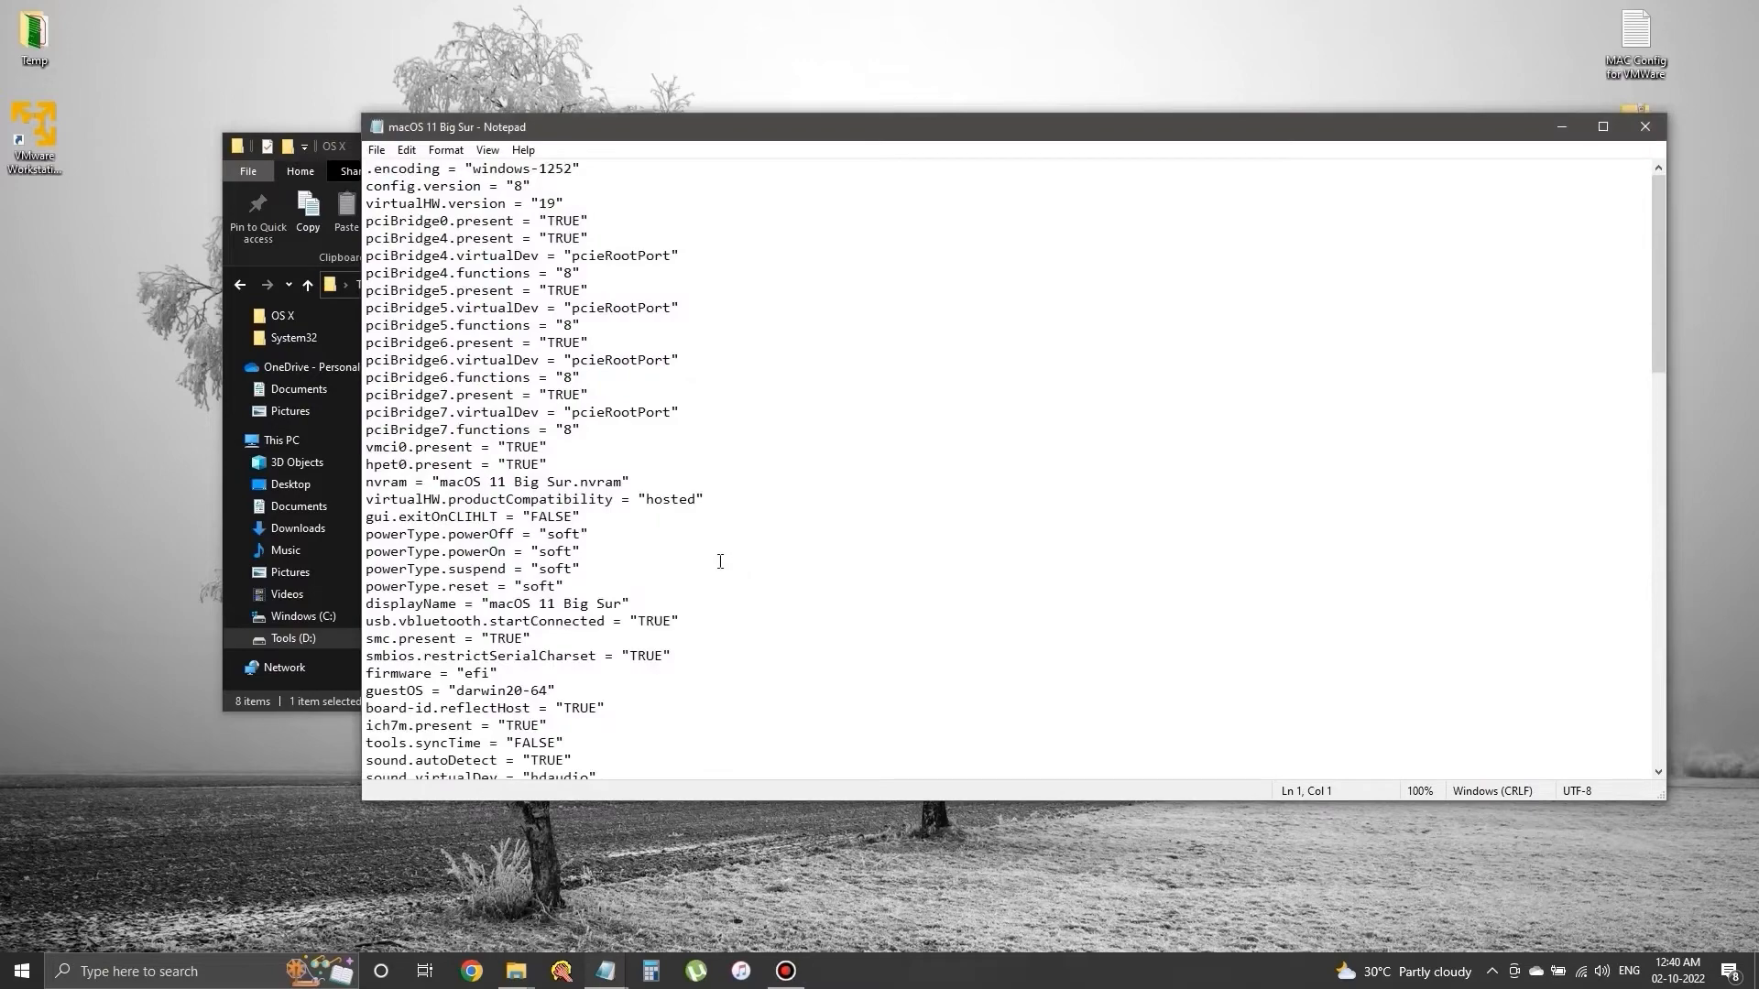
scroll(720, 561, "down", 20)
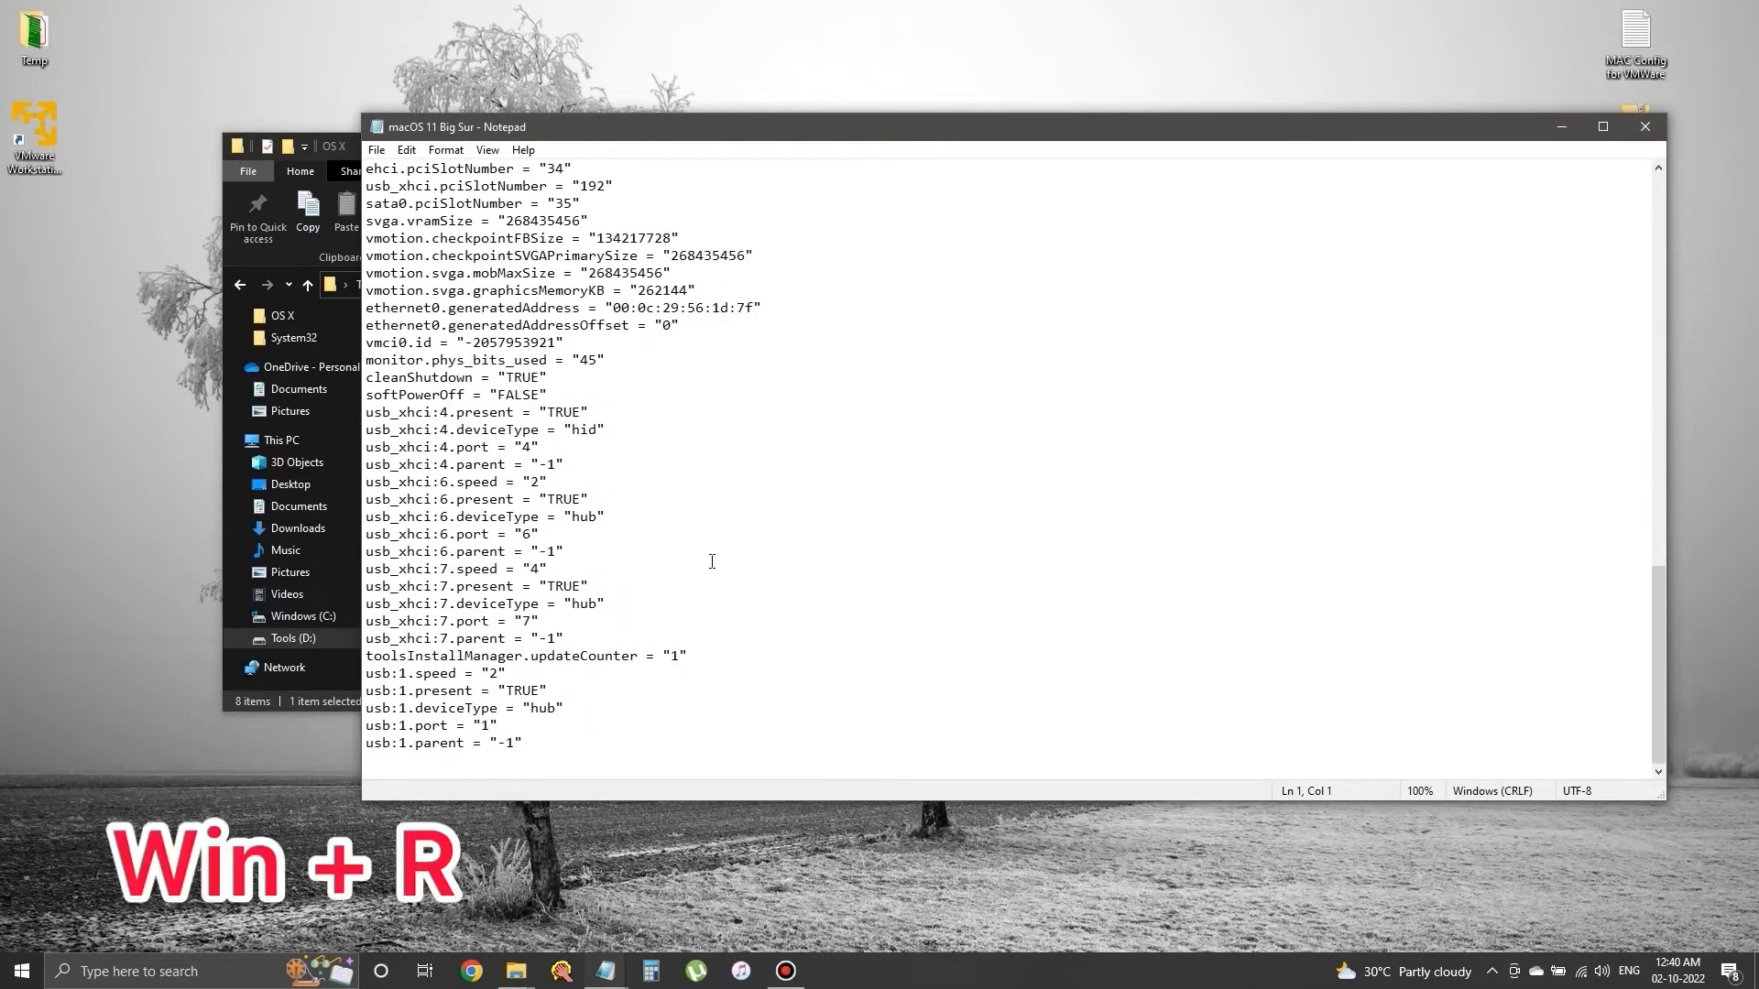
Run dxdiag to check the computer's processor model, then exit the DirectX Diagnostic Tool
key("super+r")
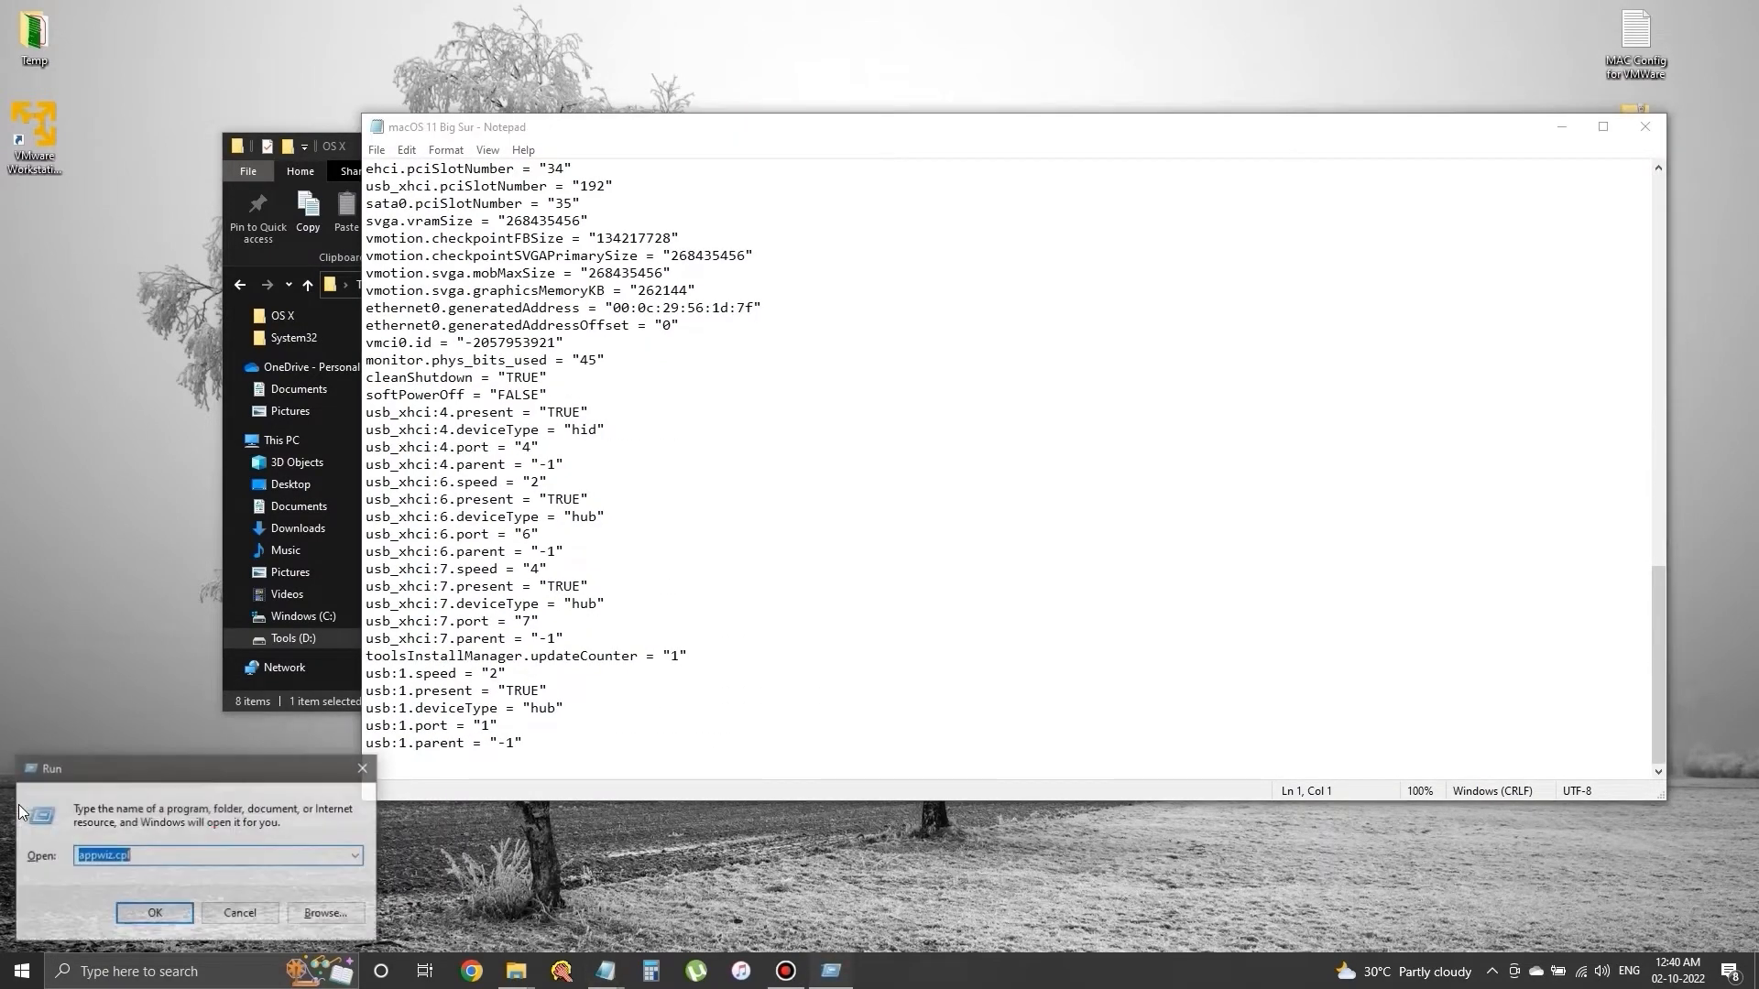
type("dxdiag")
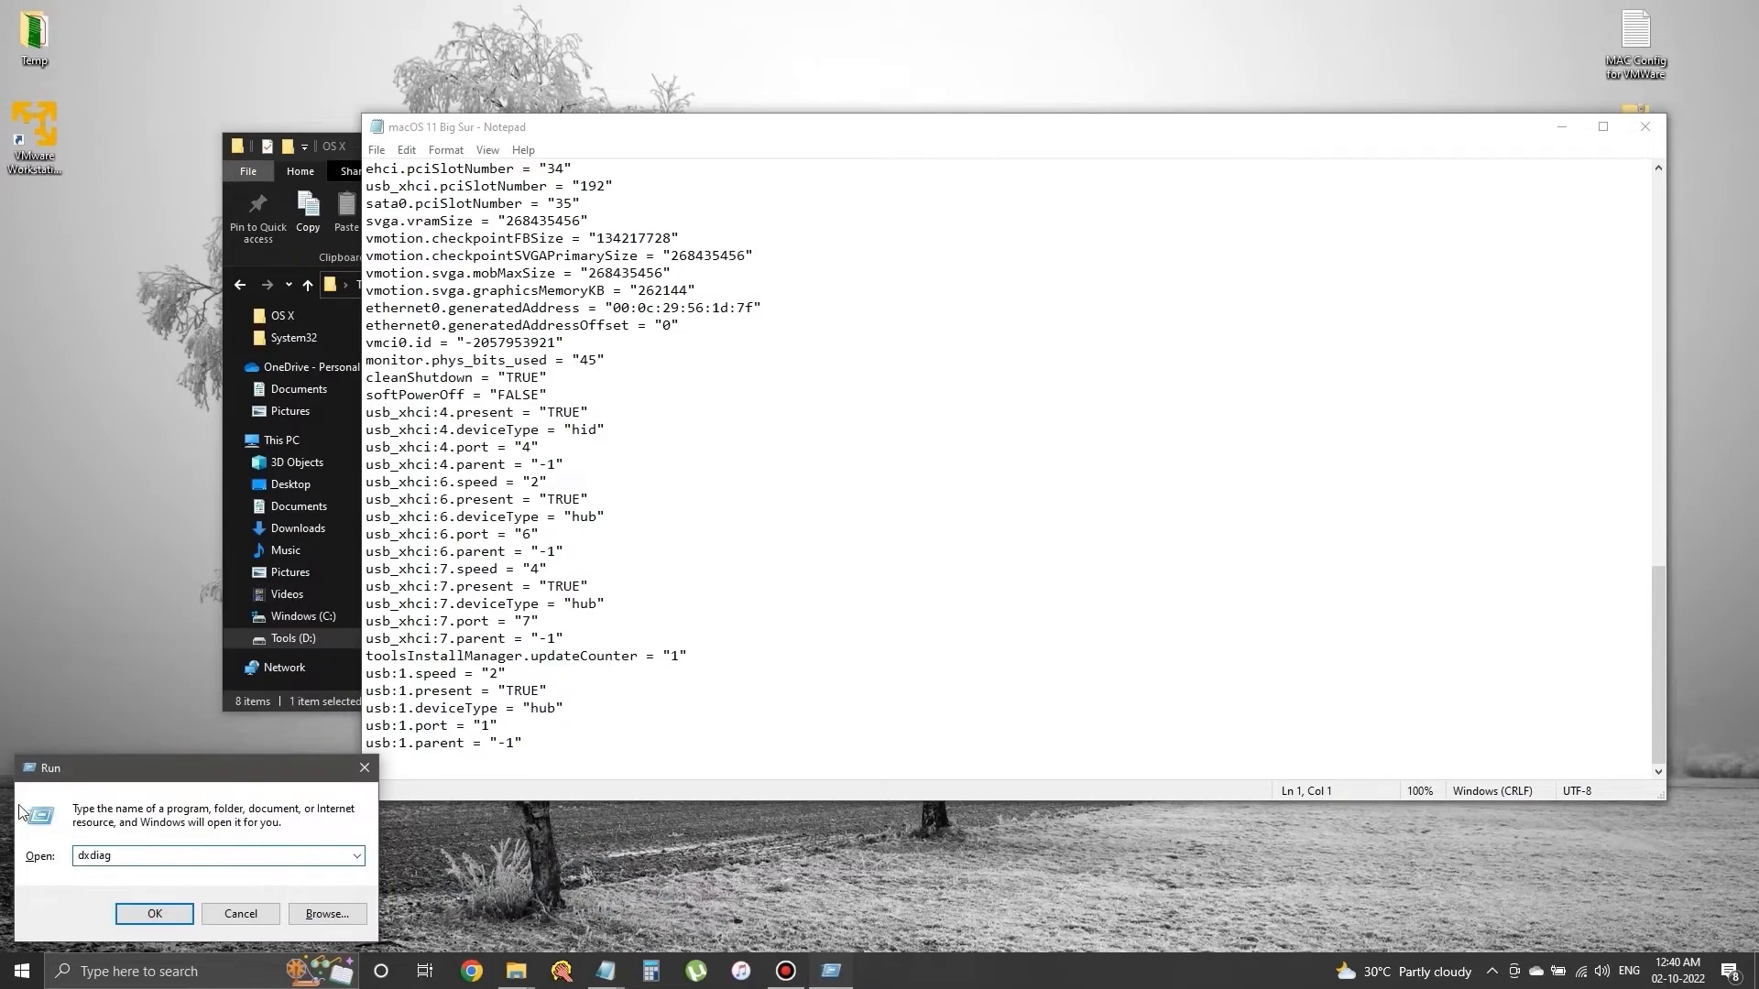
key("Return")
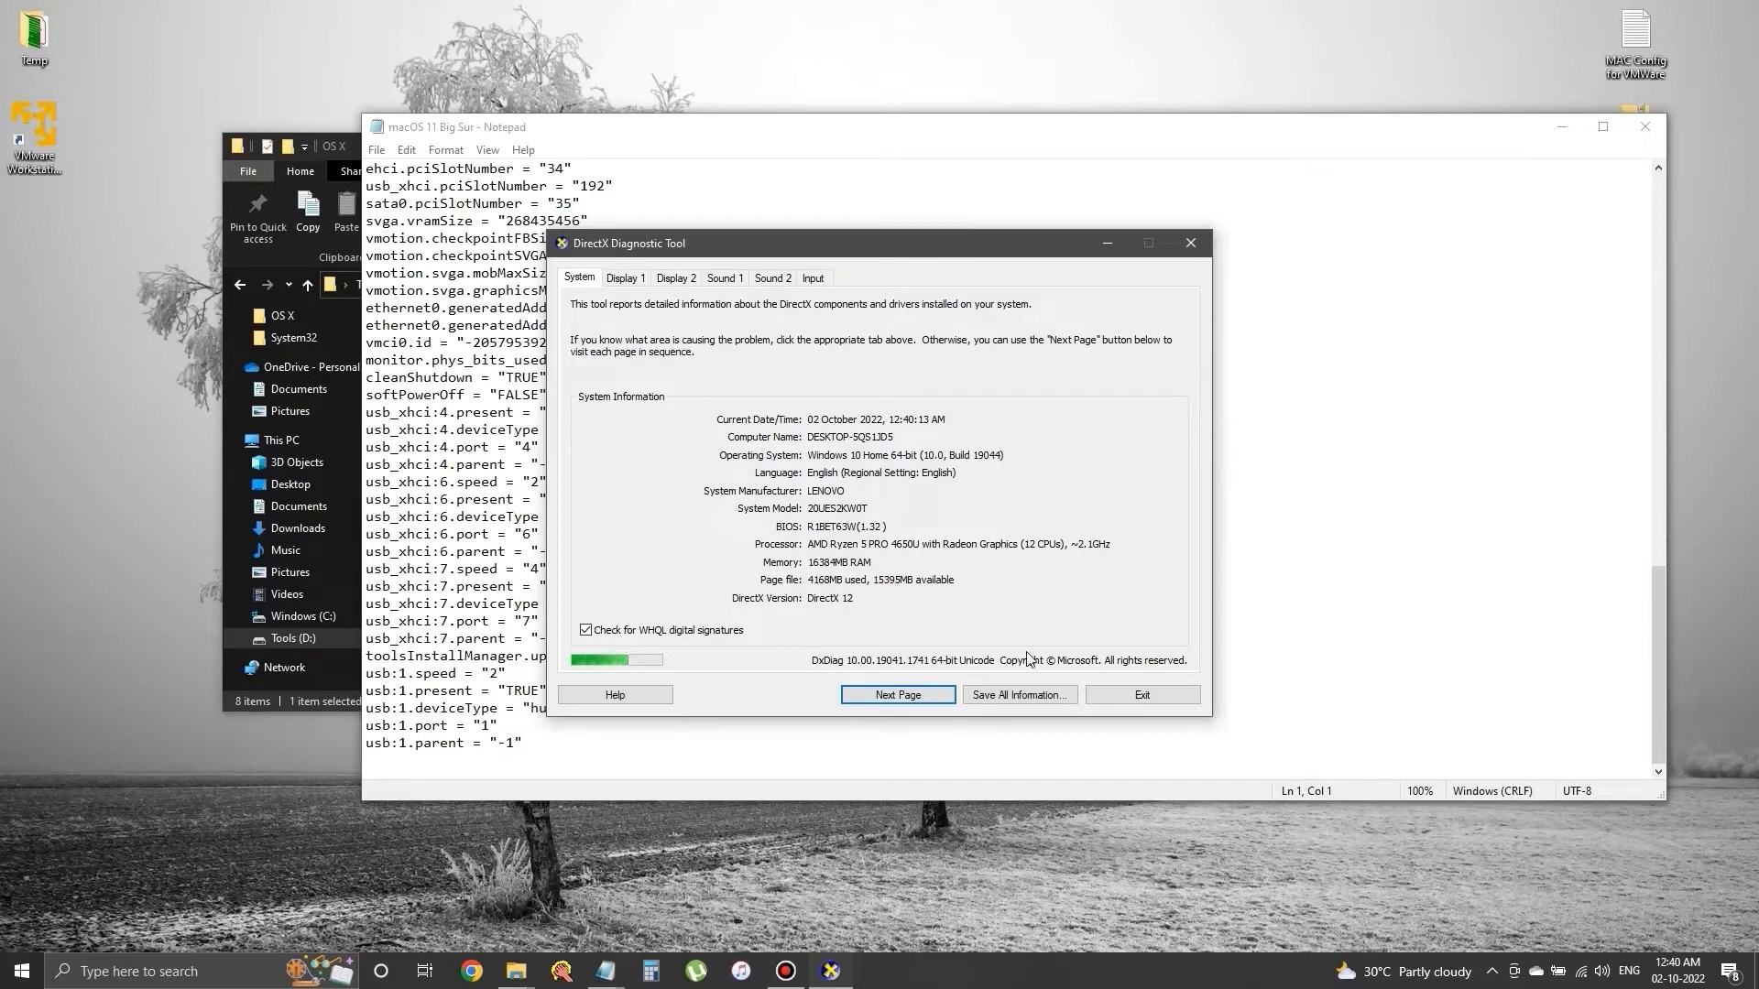
left_click(1141, 694)
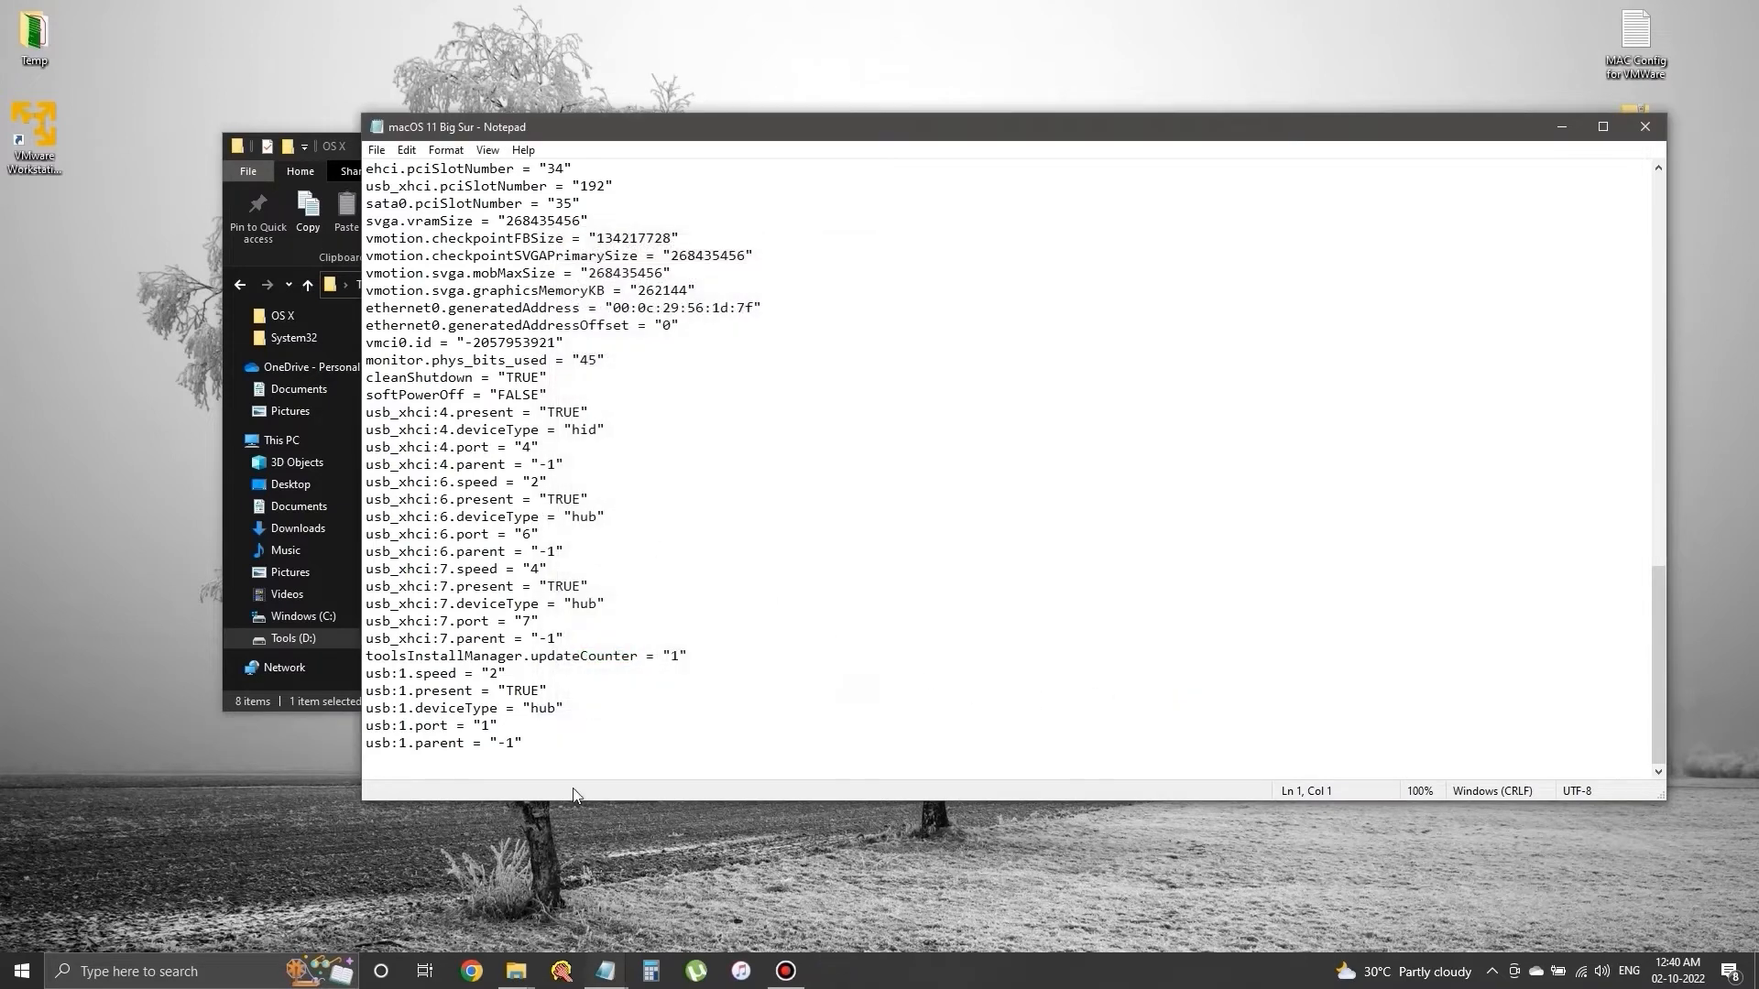
Copy the AMD processor VMX code lines from the MAC Config for VMWare notes to the end of the macOS 11 Big Sur configuration file
left_click(604, 975)
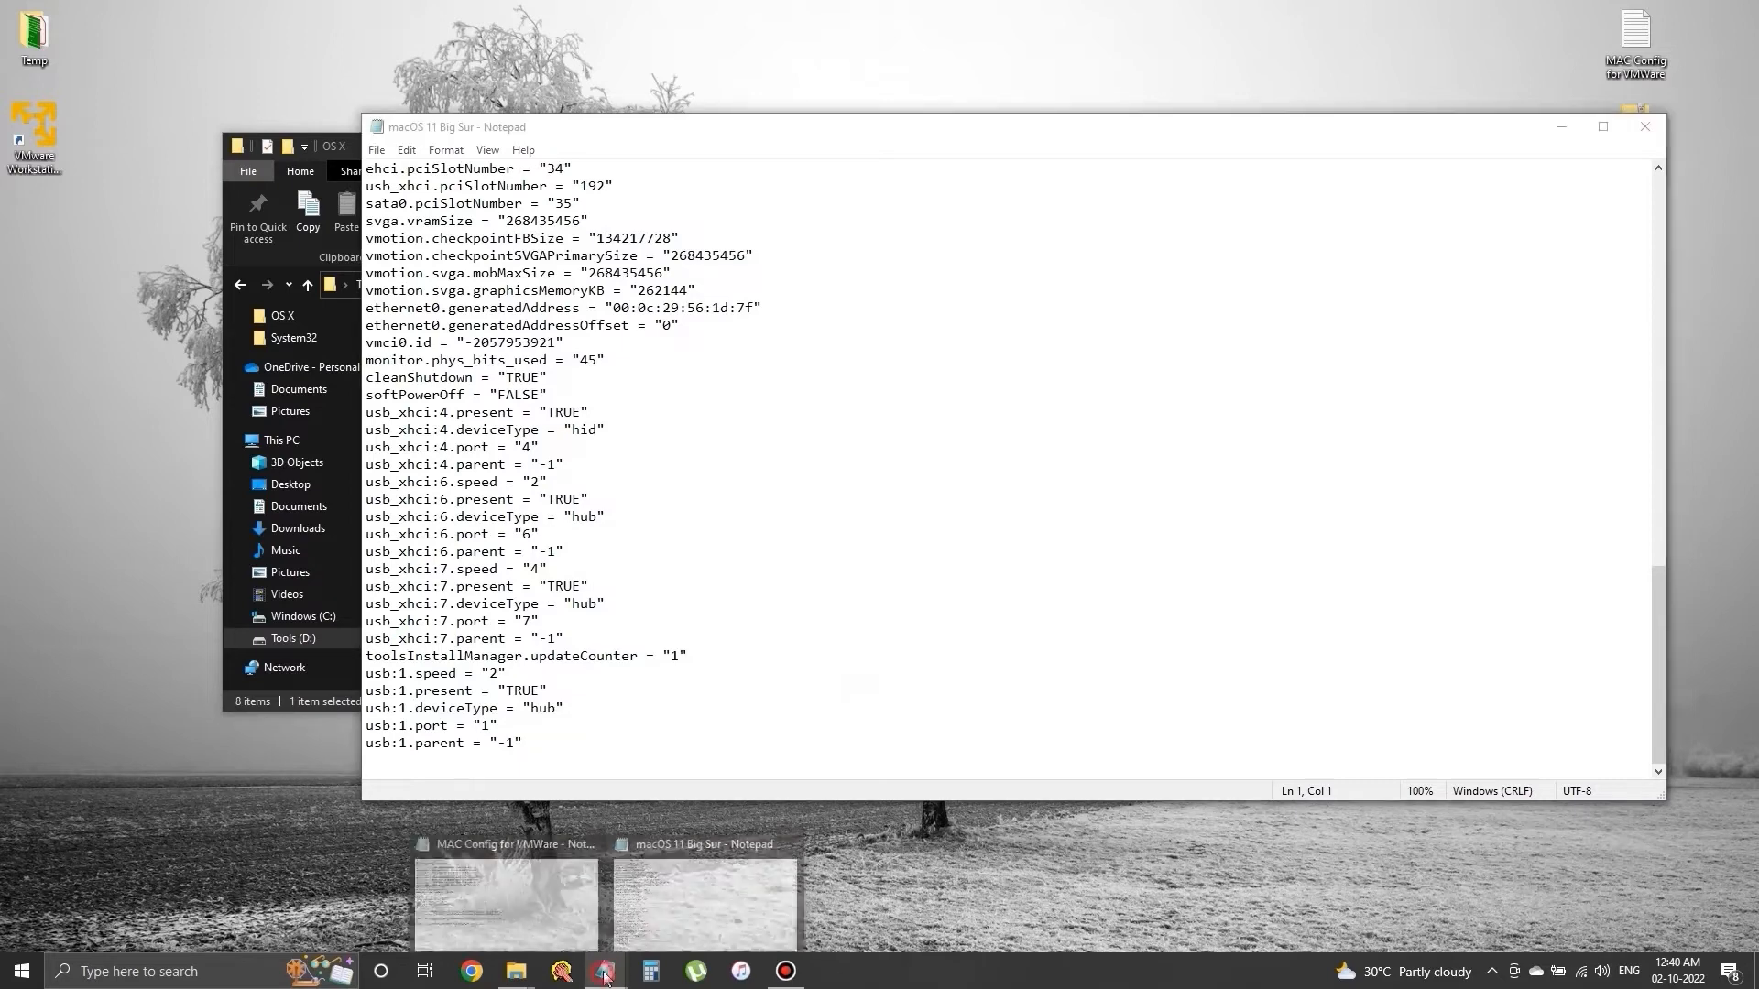
left_click(517, 905)
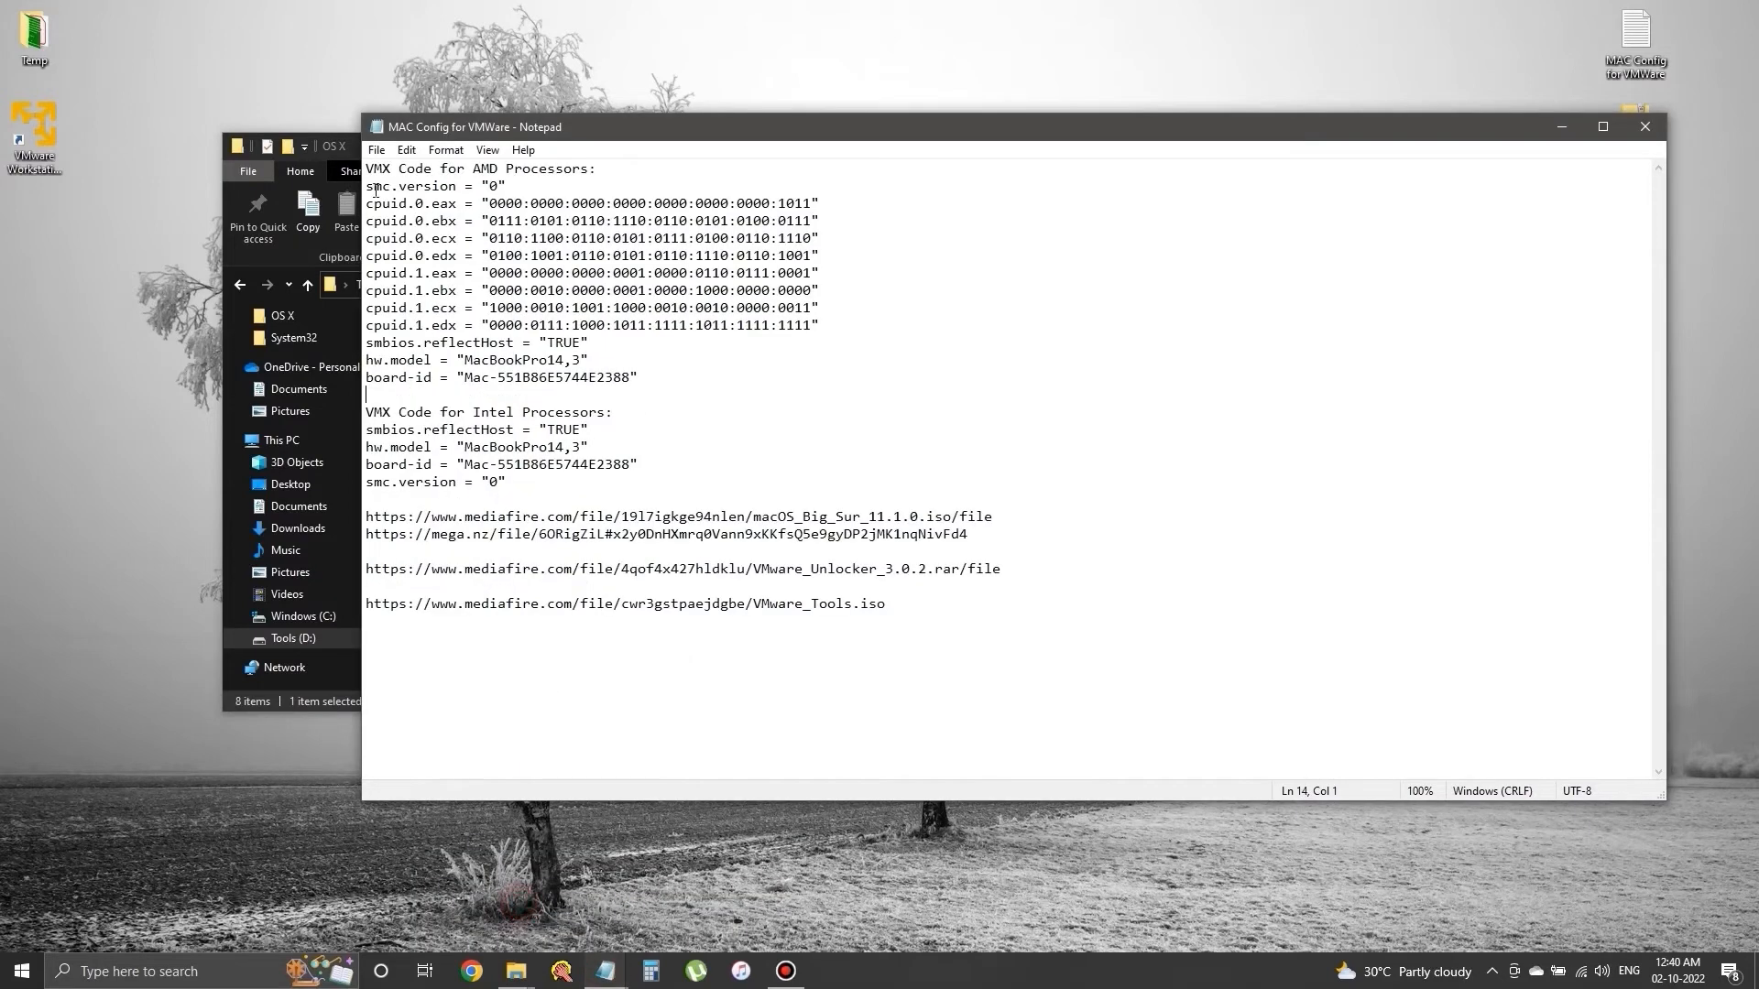
left_click_drag(367, 189, 641, 376)
key("ctrl+c")
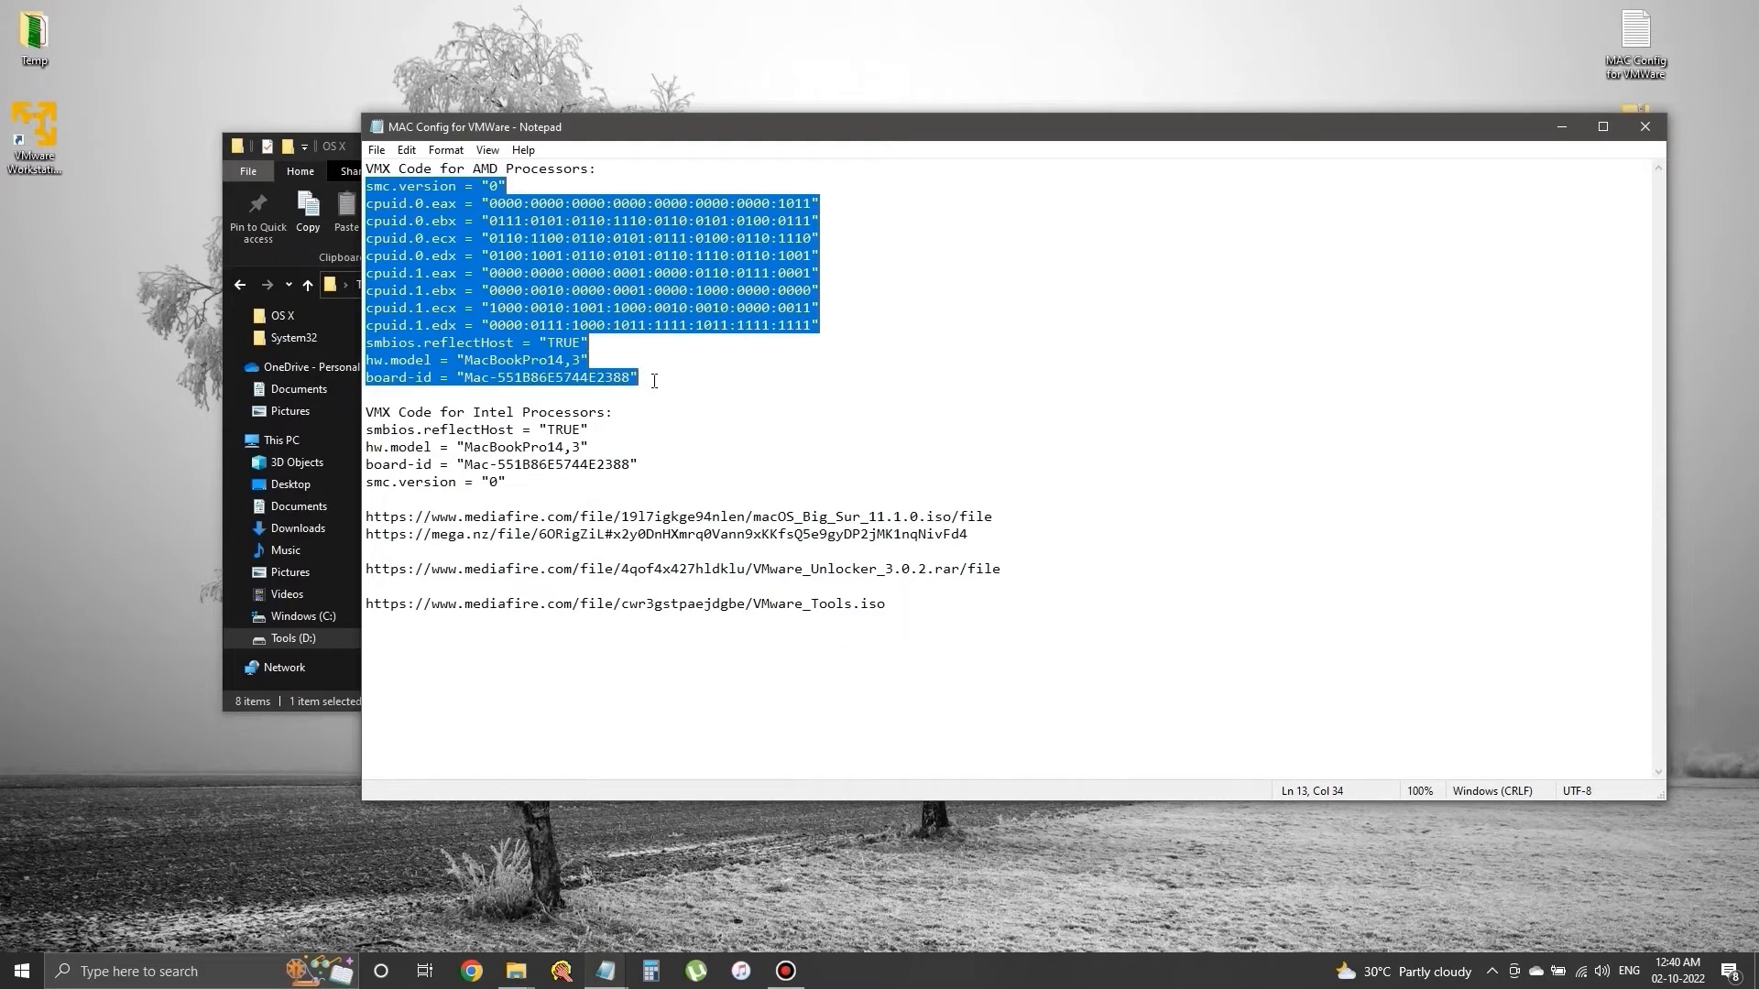
left_click(605, 973)
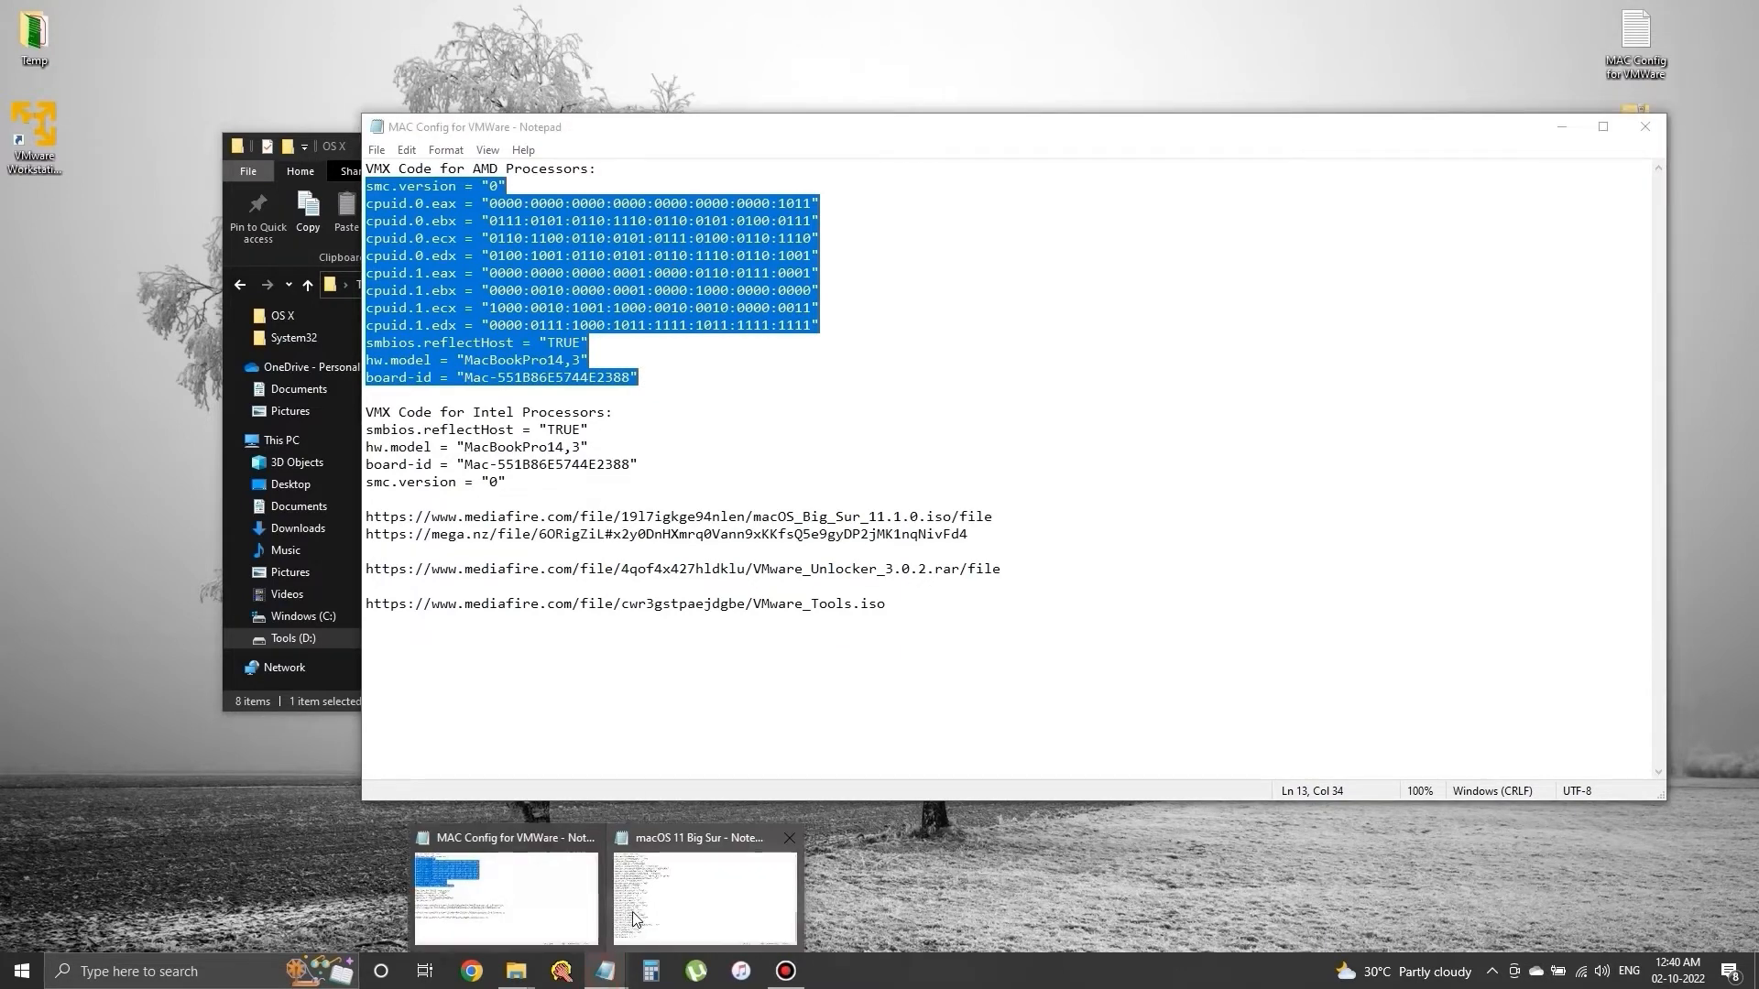
left_click(683, 907)
left_click(546, 760)
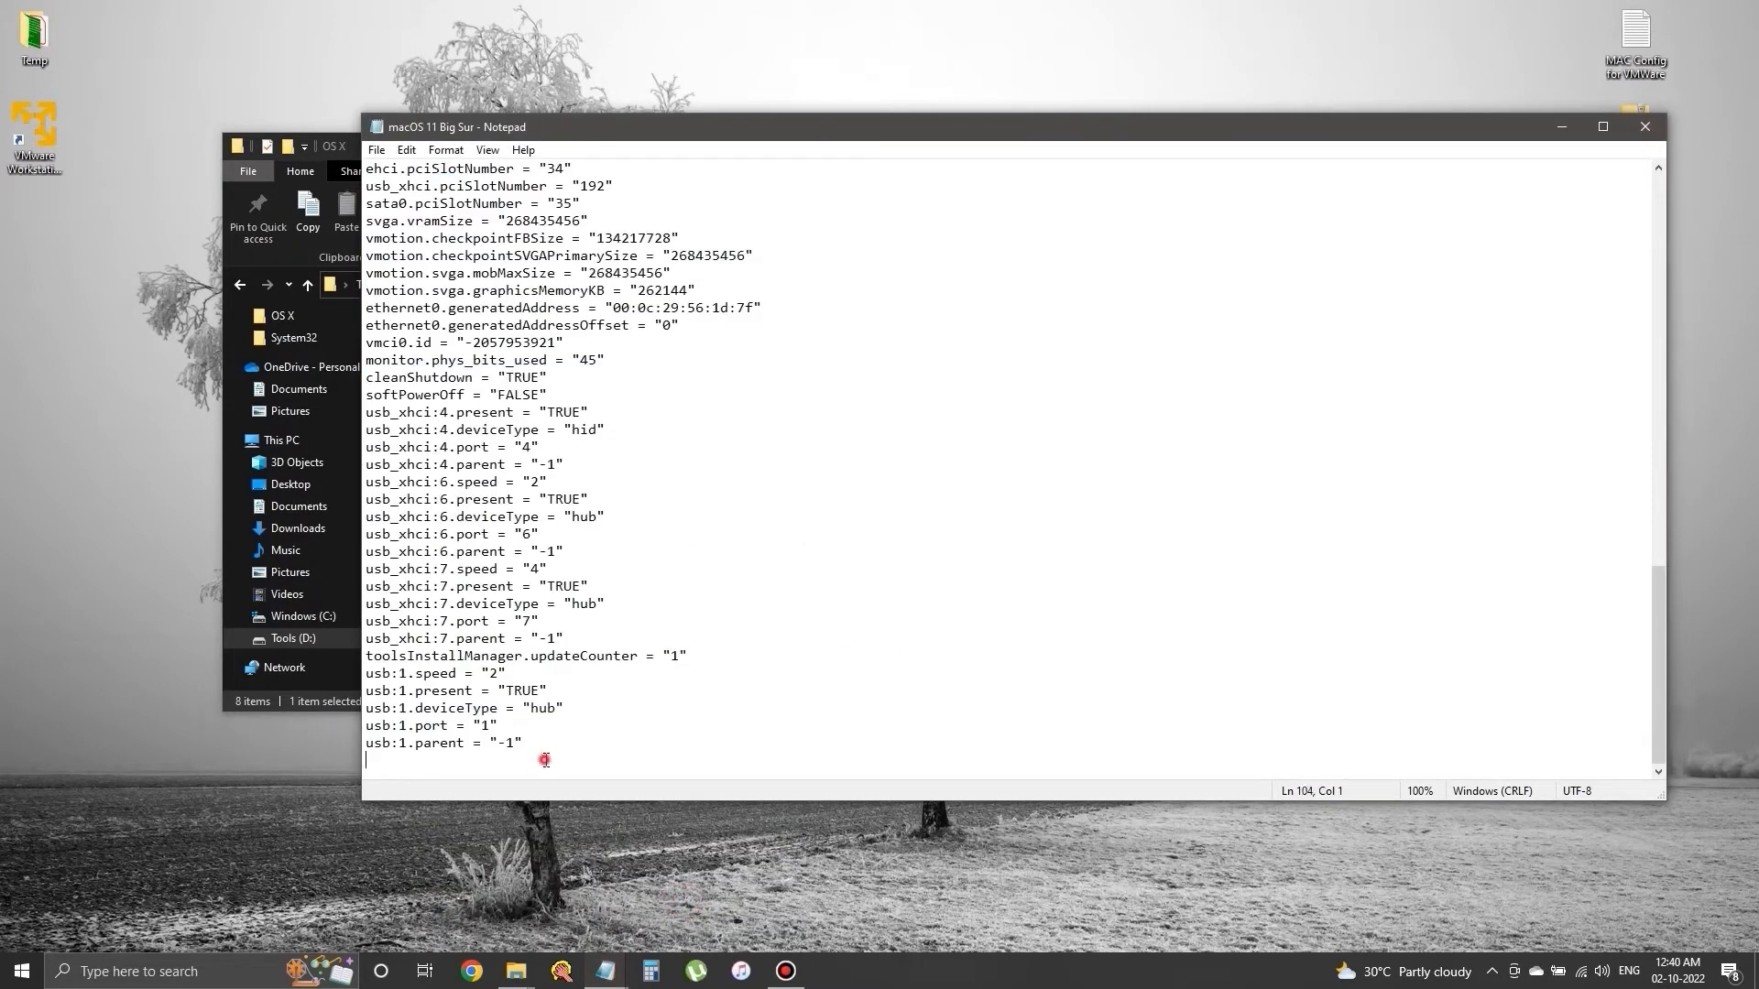
key("ctrl+v")
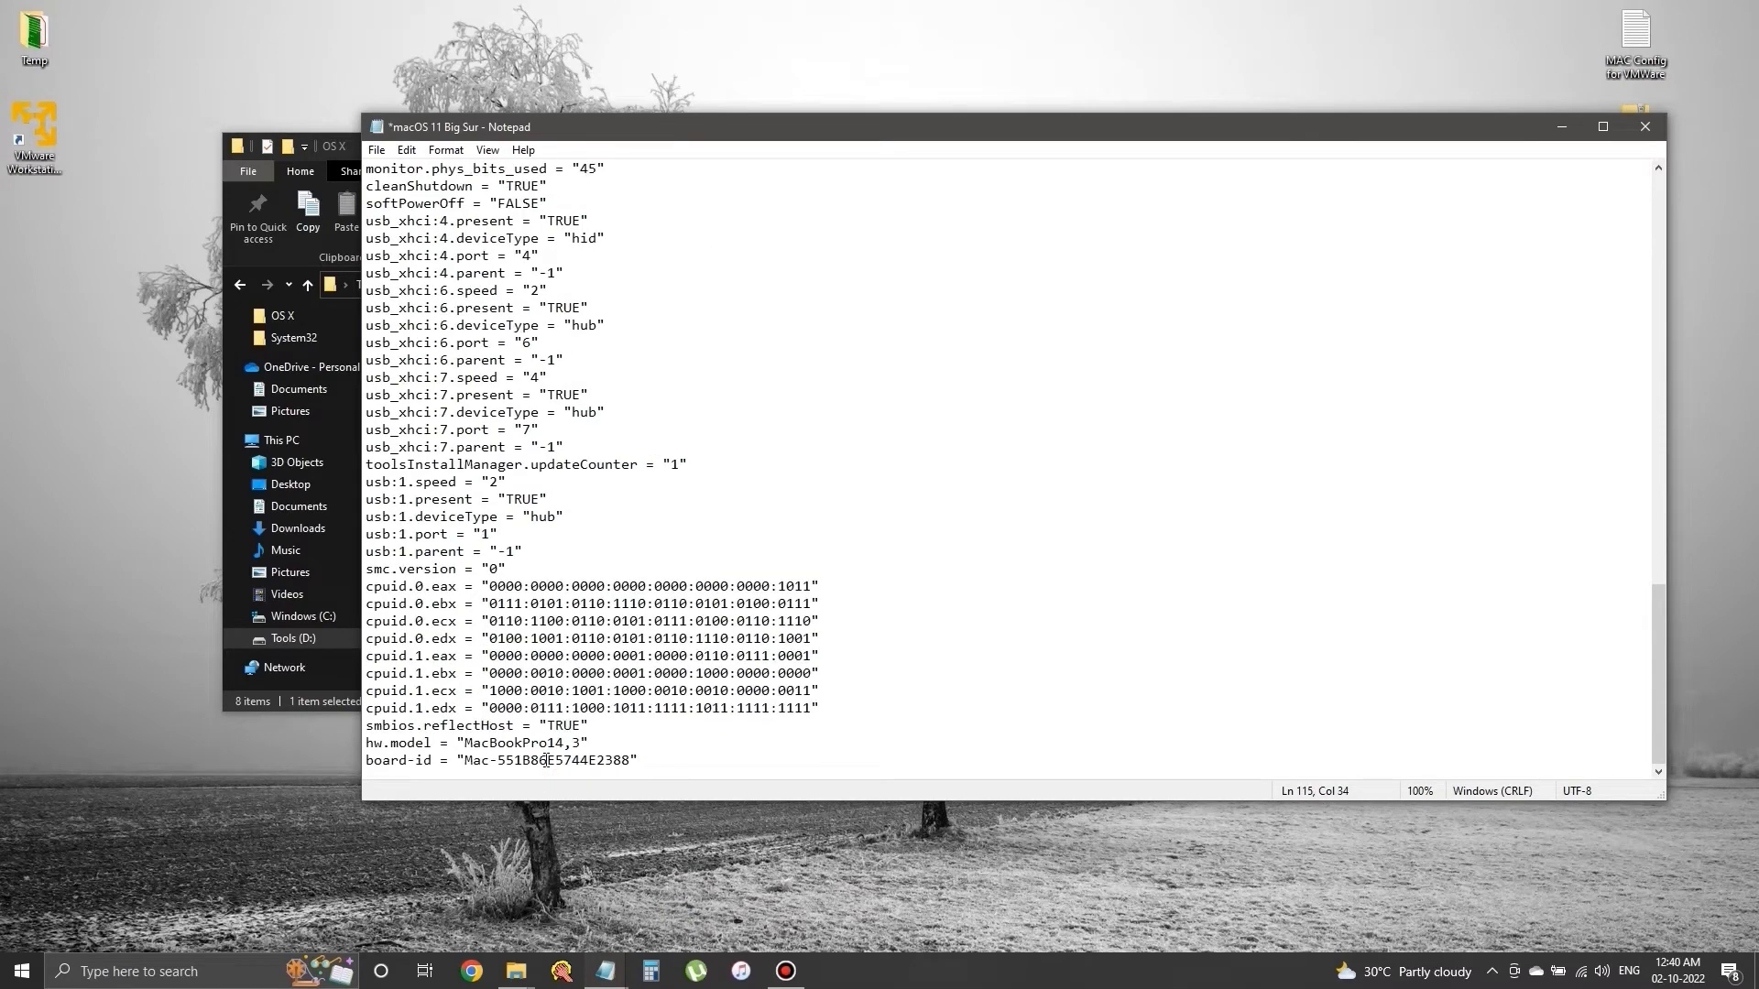
Save the macOS 11 Big Sur configuration file, then close it, the MAC Config for VMWare notes and the OS X folder
key("alt+f")
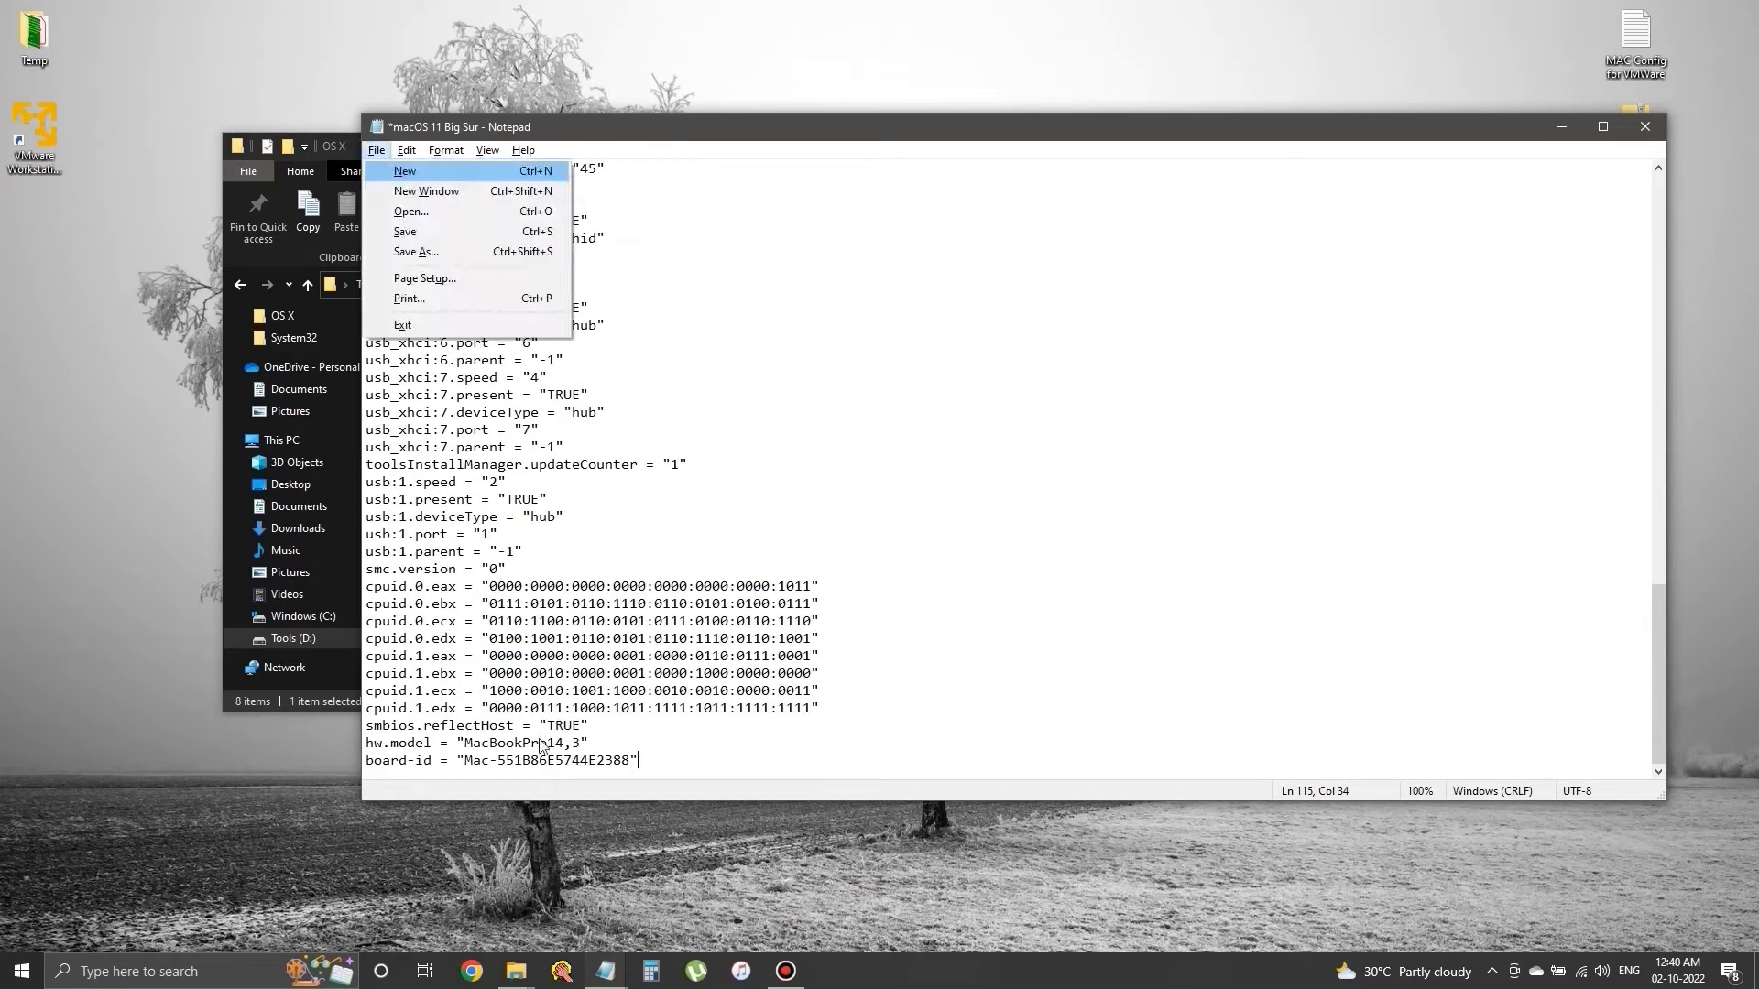
key("s")
left_click(375, 151)
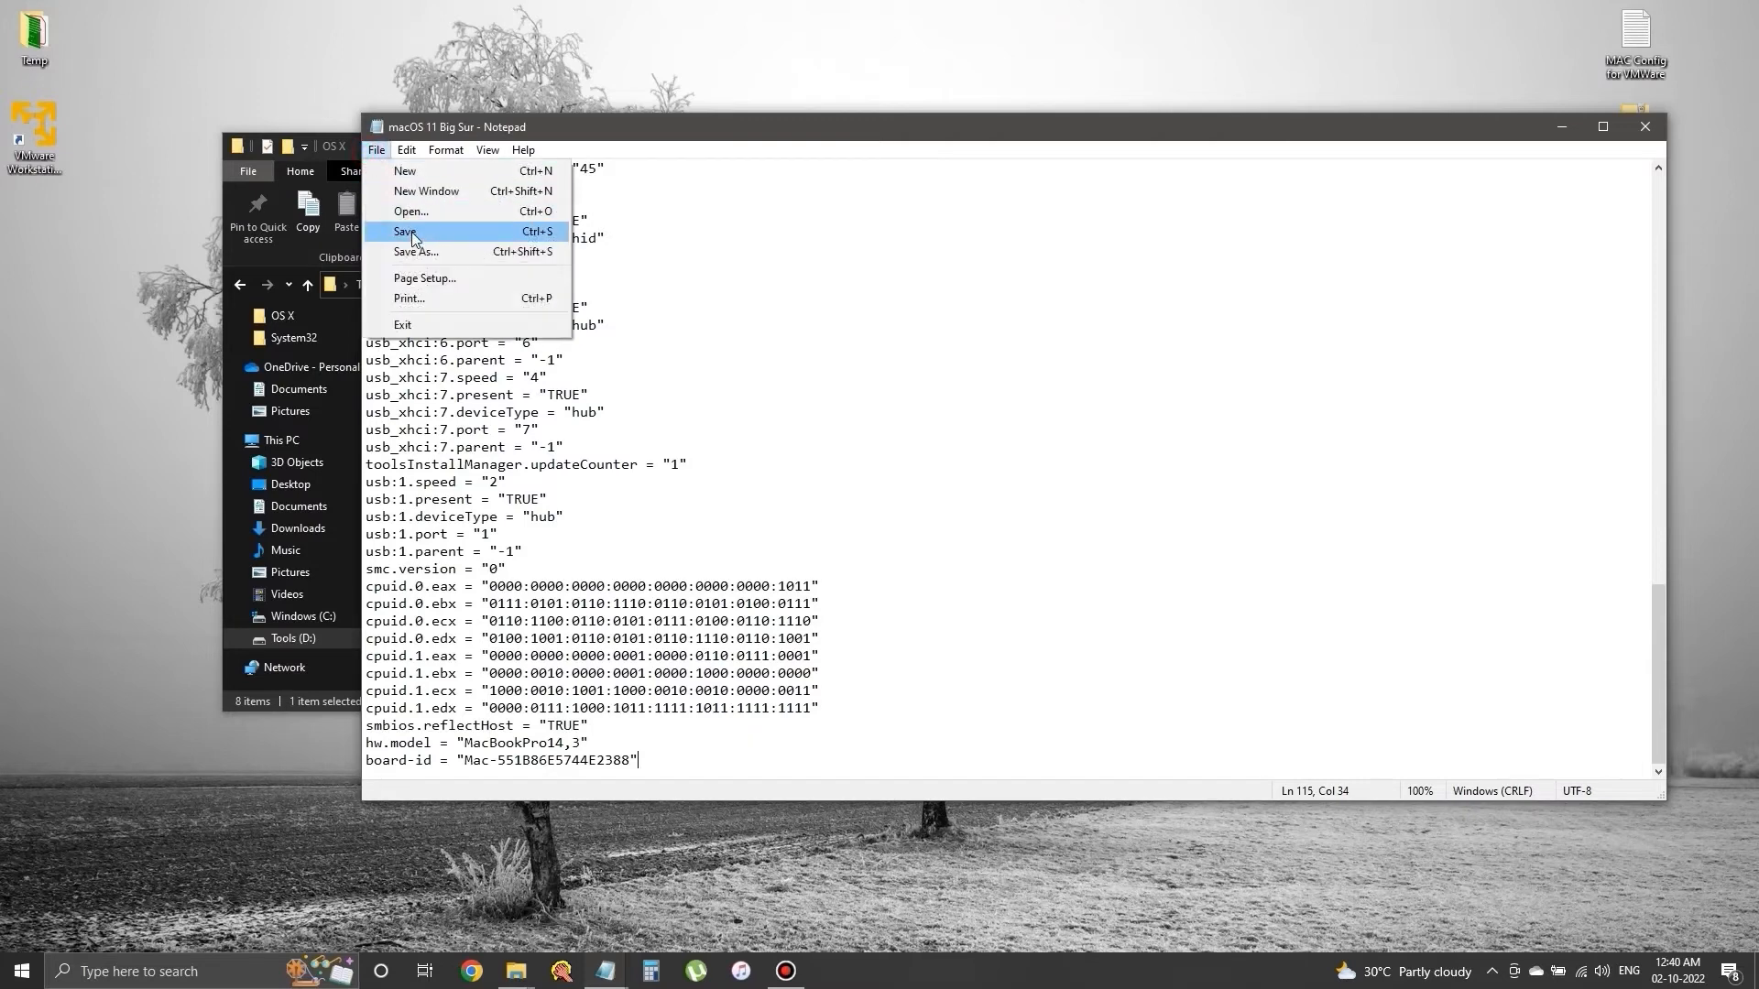
left_click(410, 232)
left_click(1646, 125)
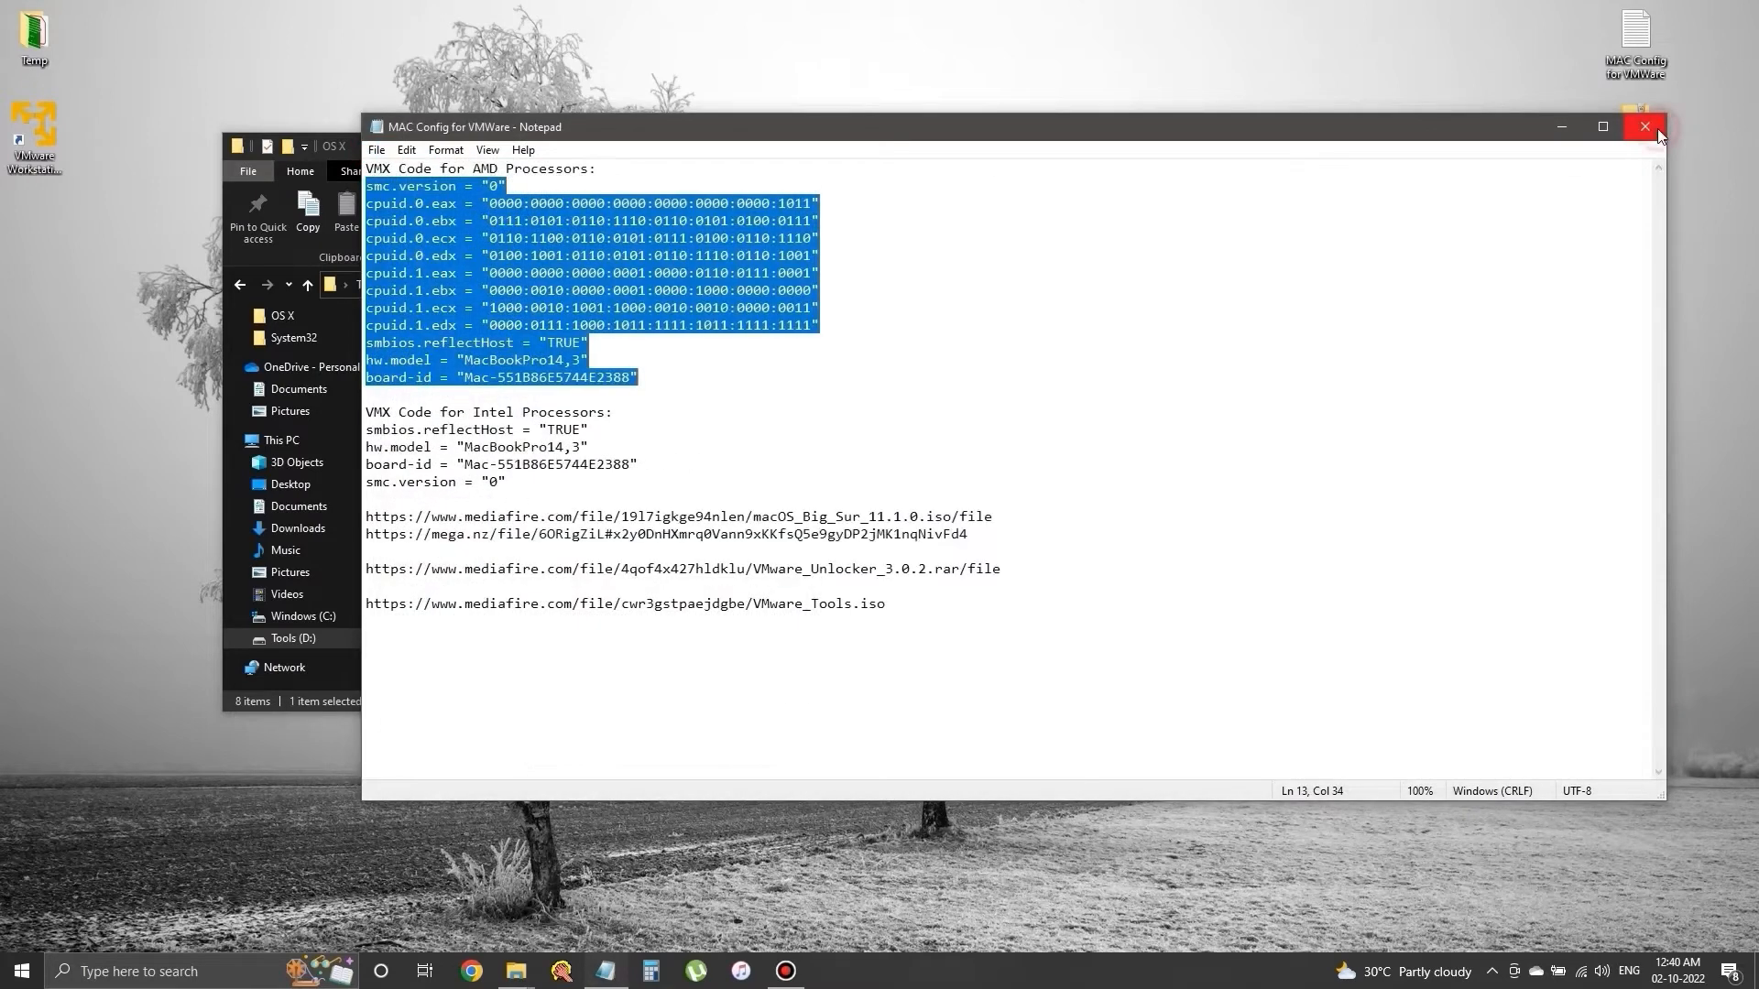
left_click(1645, 126)
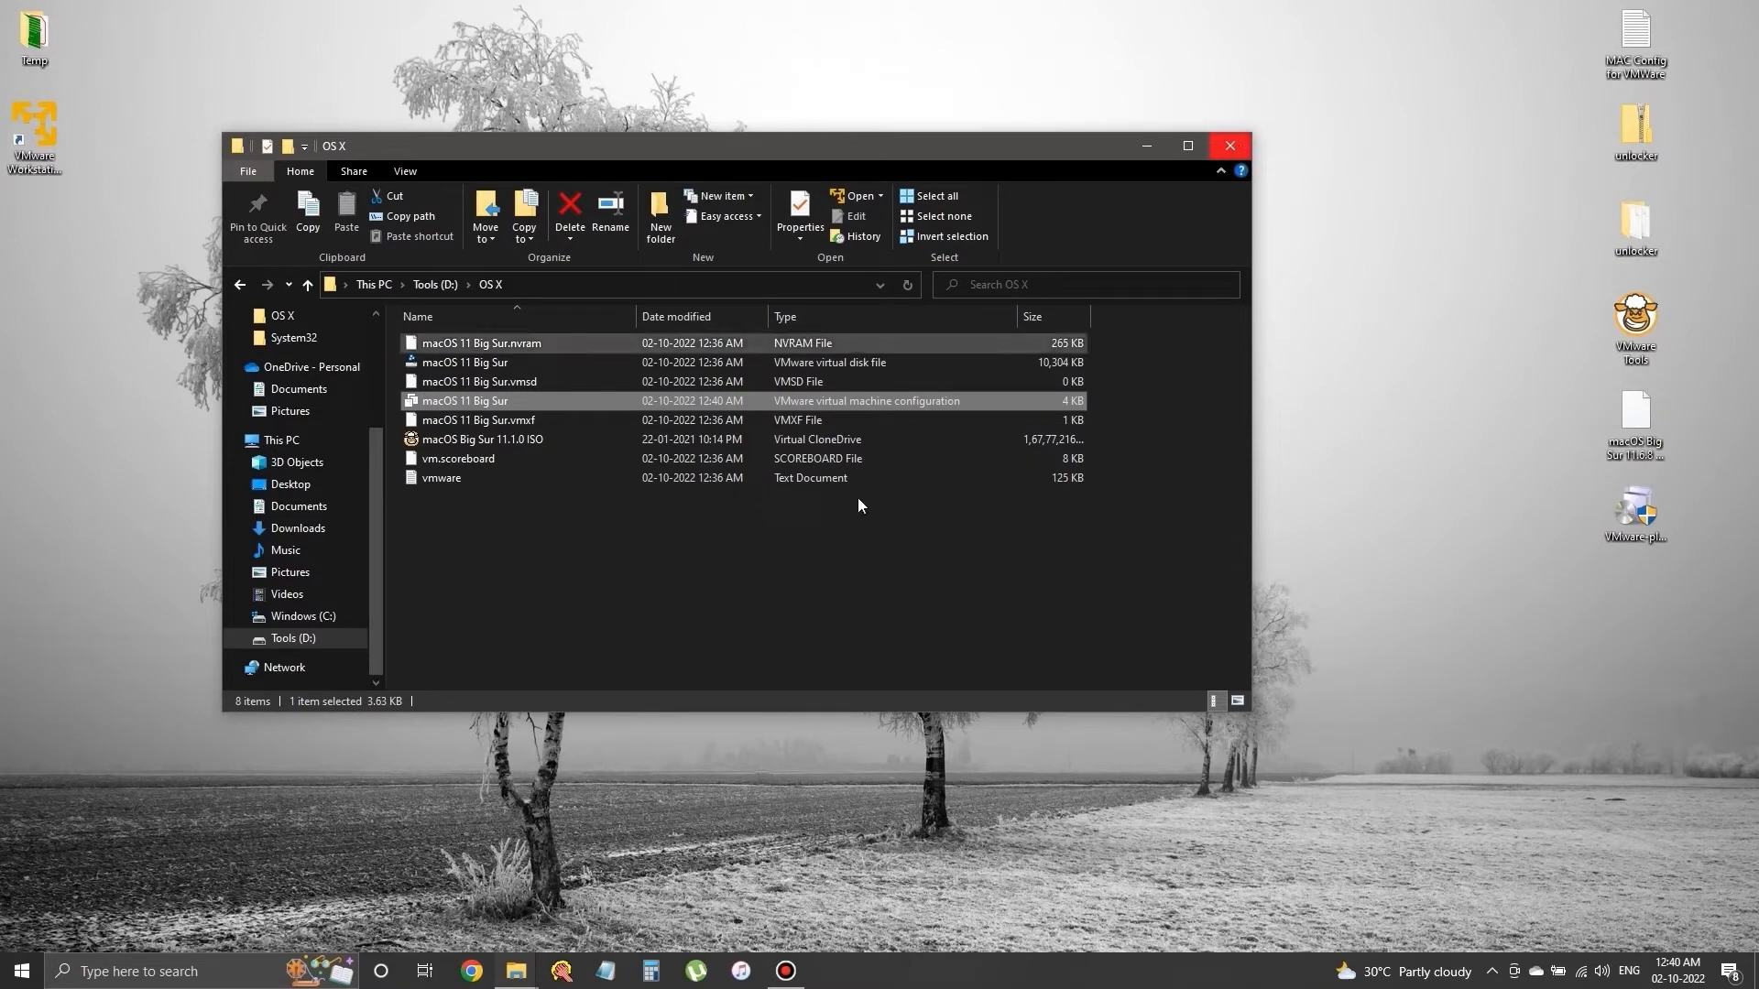
left_click(834, 618)
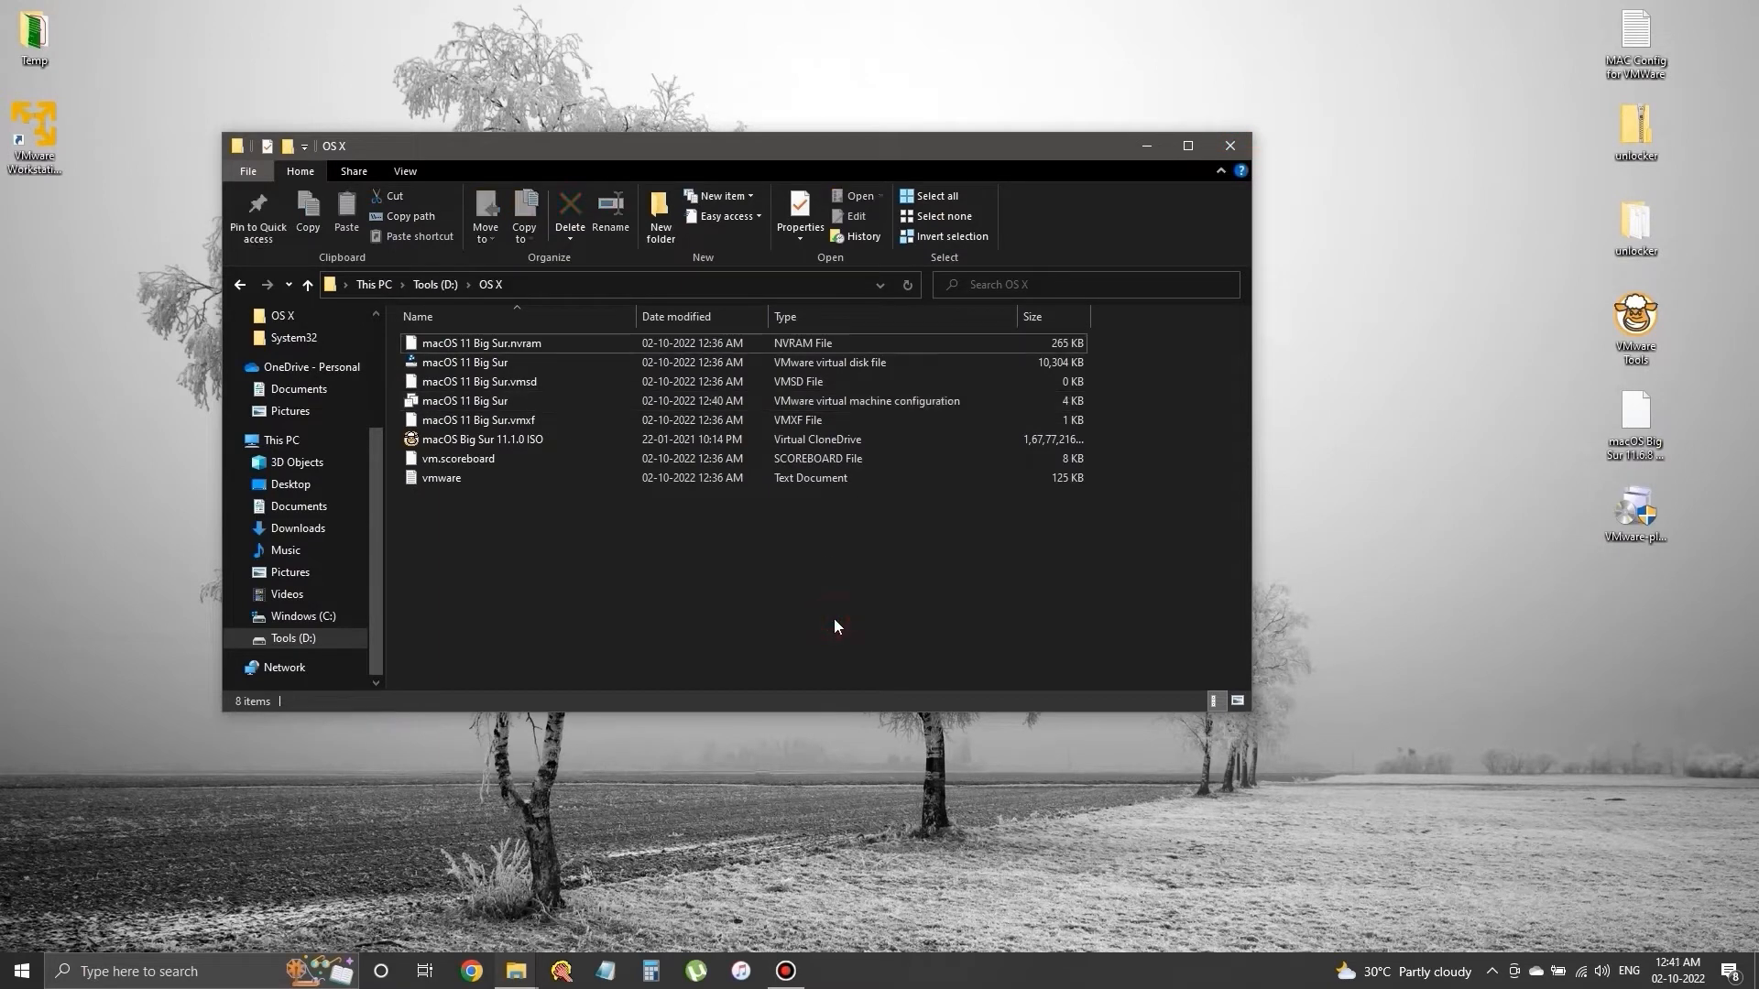
left_click(1229, 146)
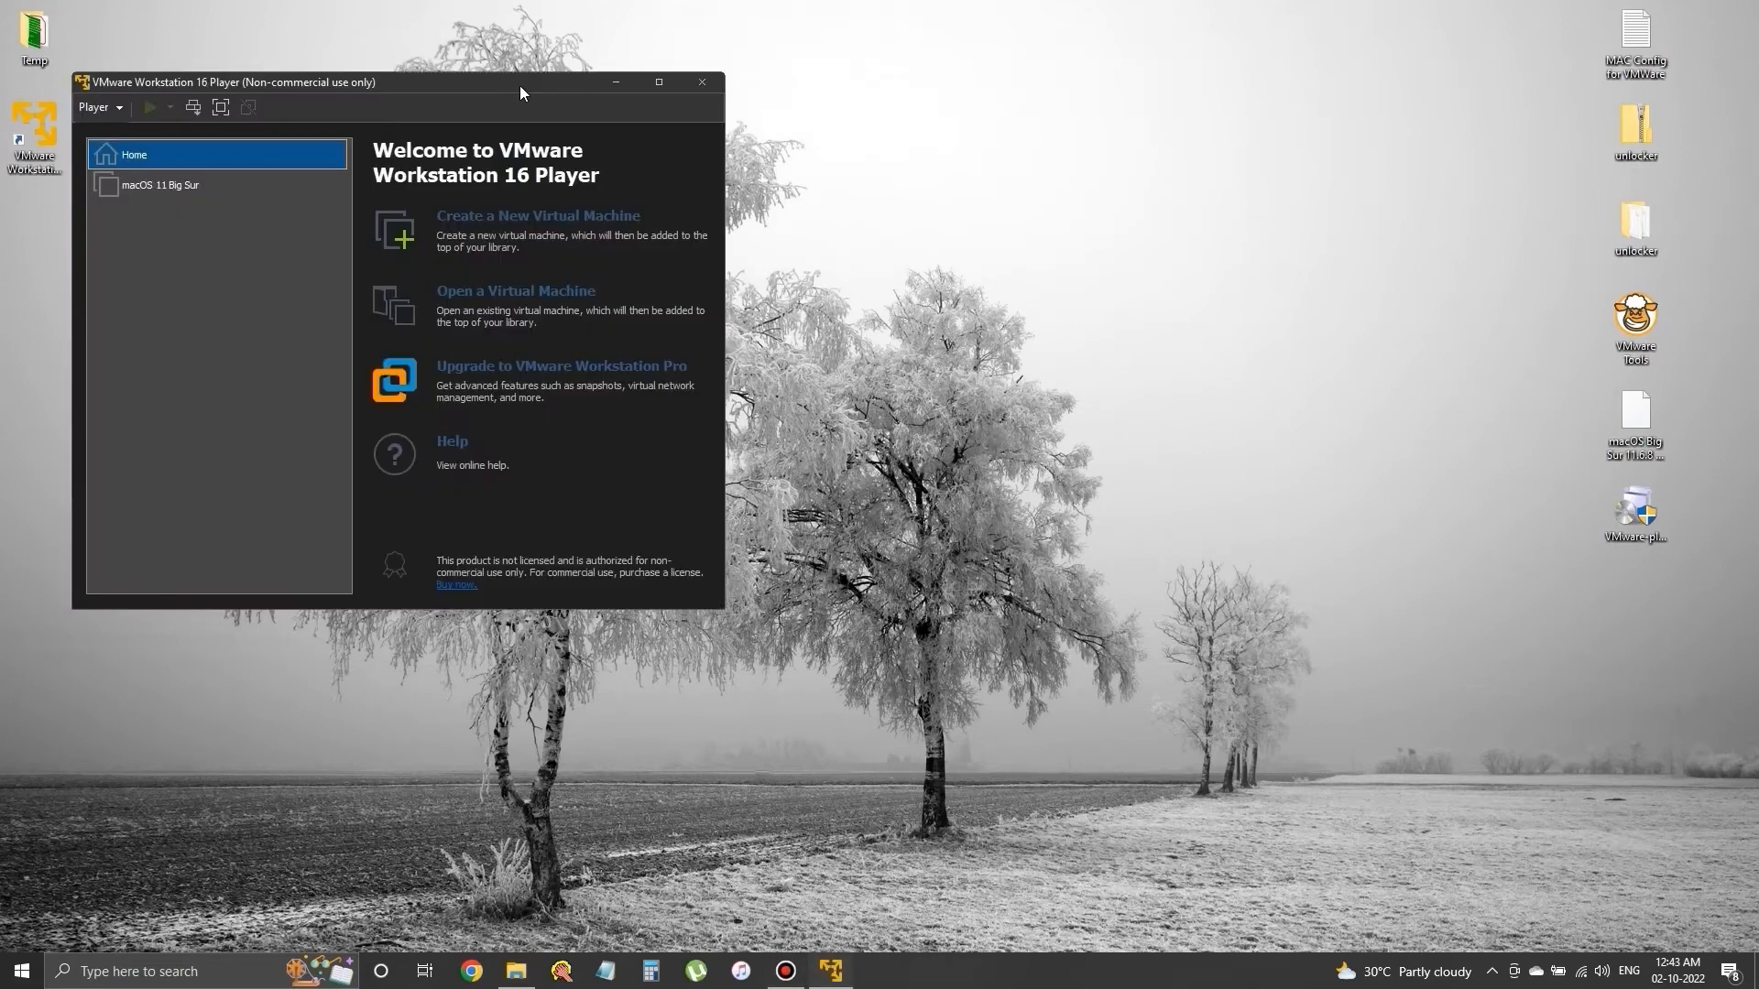
Start the macOS 11 Big Sur virtual machine in VMware Workstation 16 Player
left_click_drag(517, 82, 927, 163)
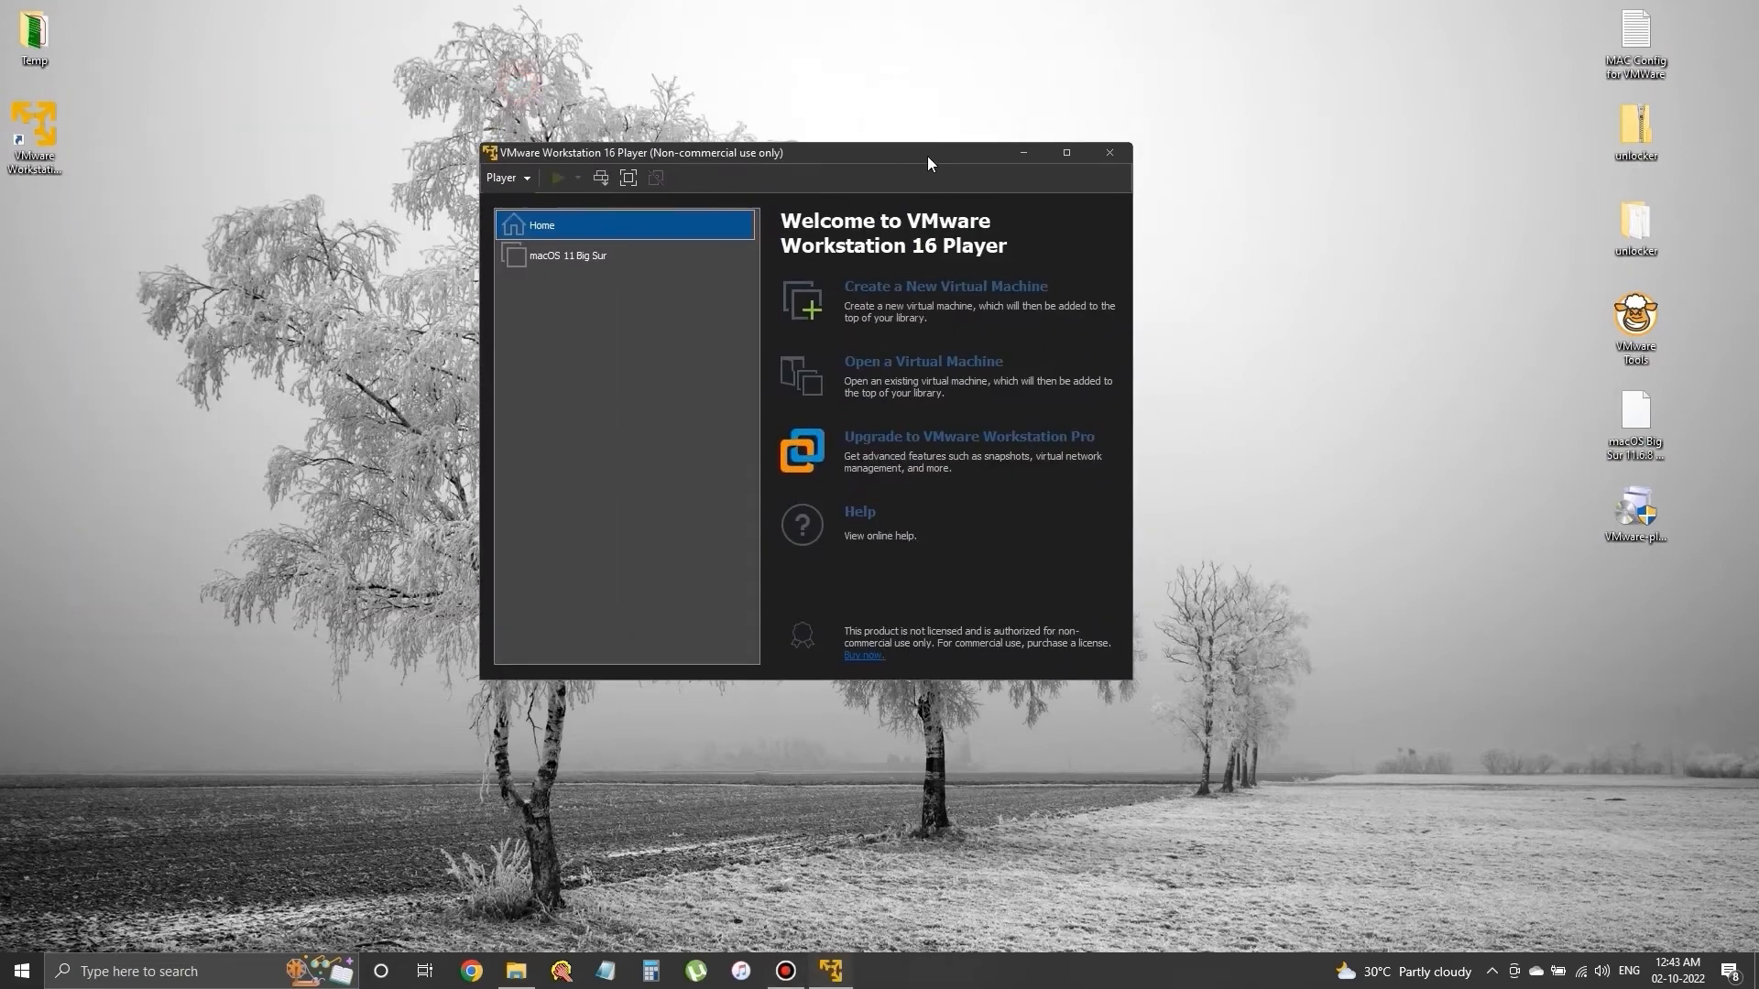
left_click(608, 260)
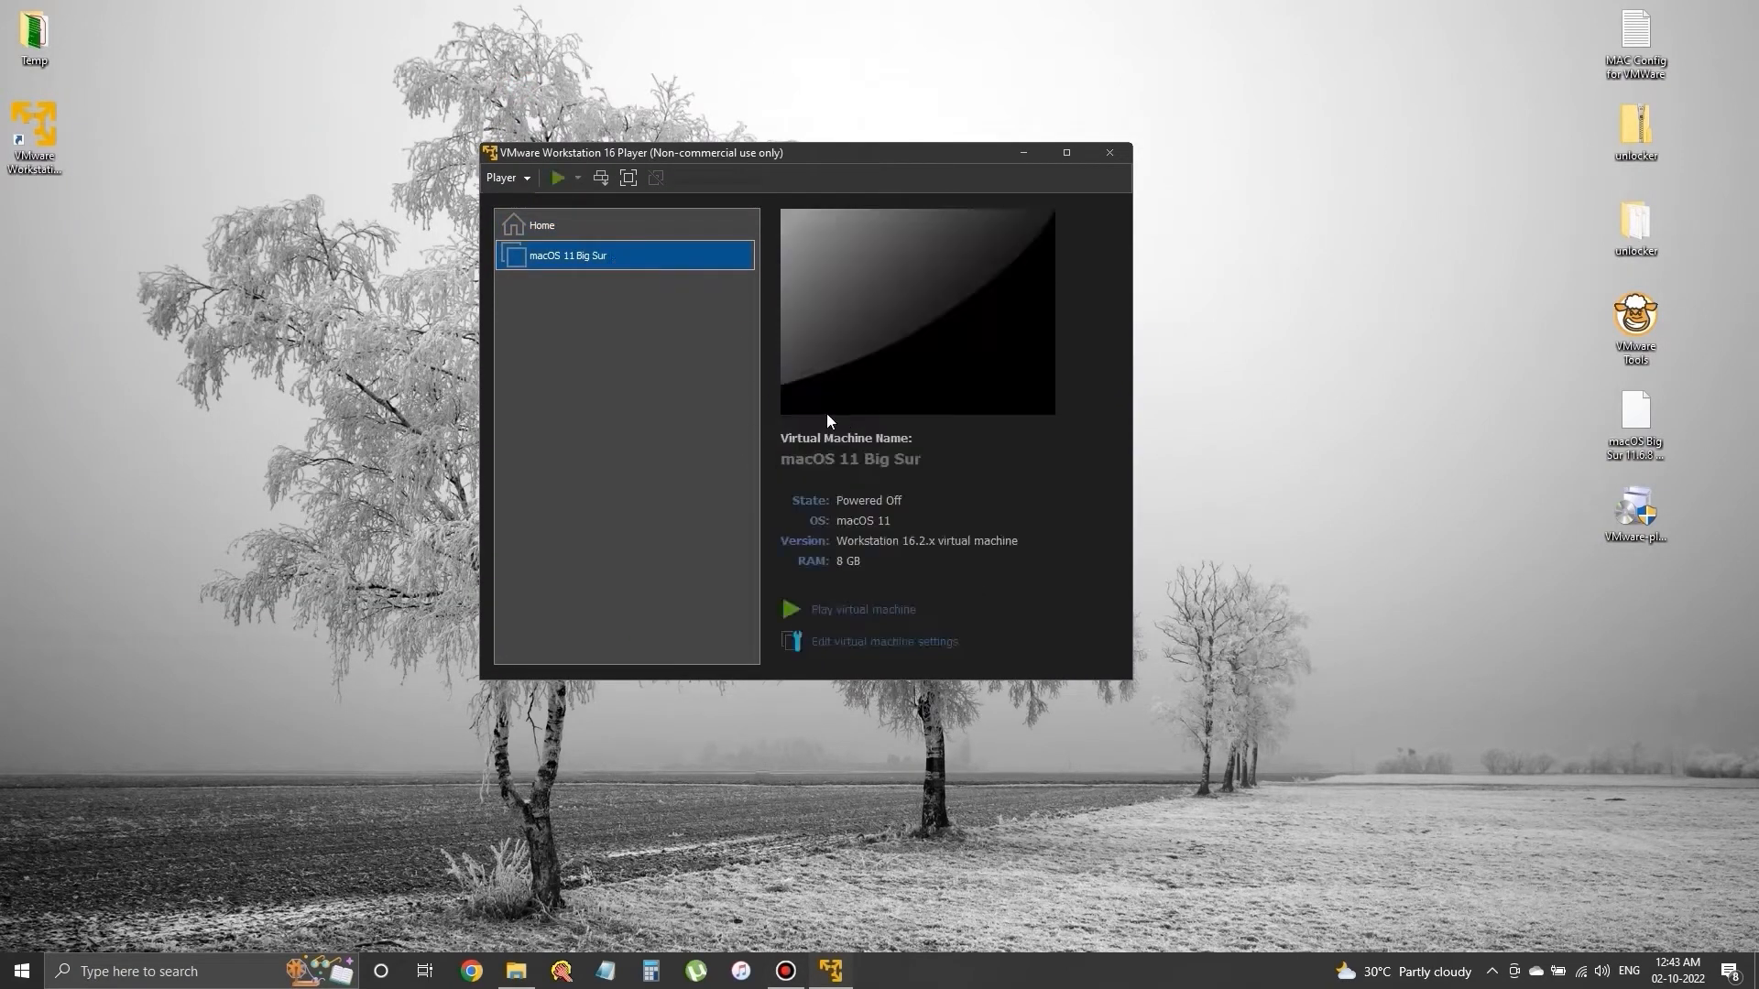
left_click(852, 614)
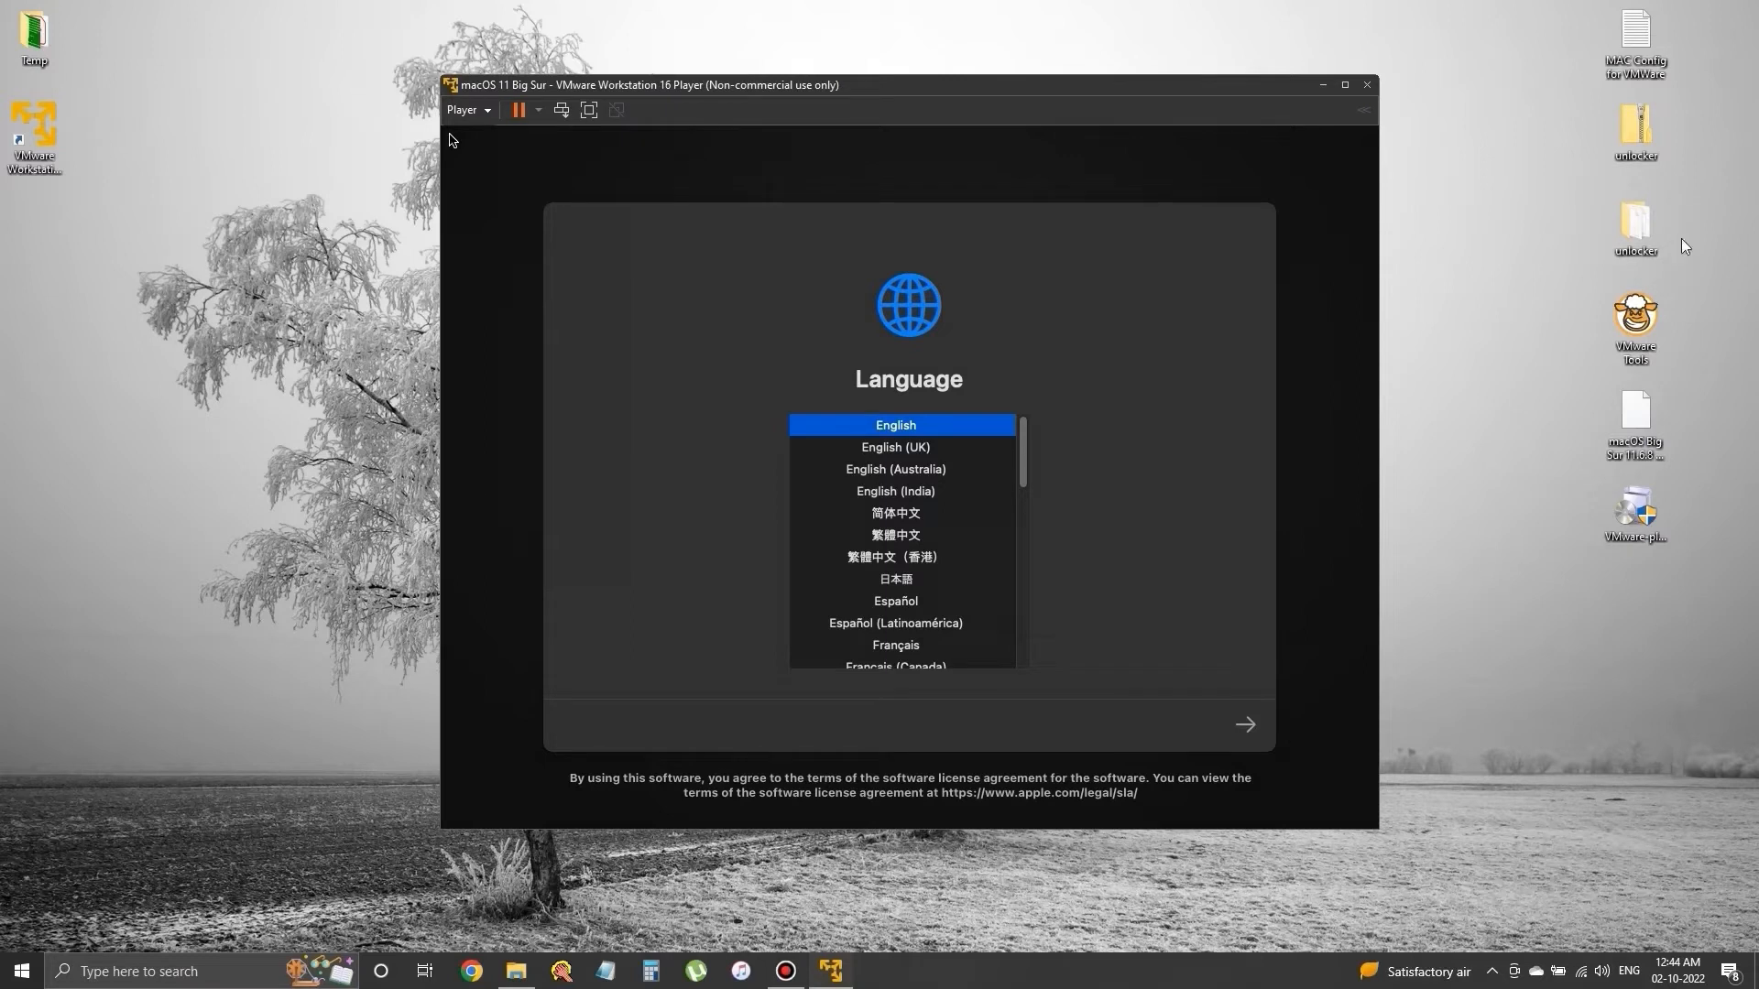
Set the macOS installer language to English (India) and continue to the recovery options
left_click(917, 496)
left_click(918, 493)
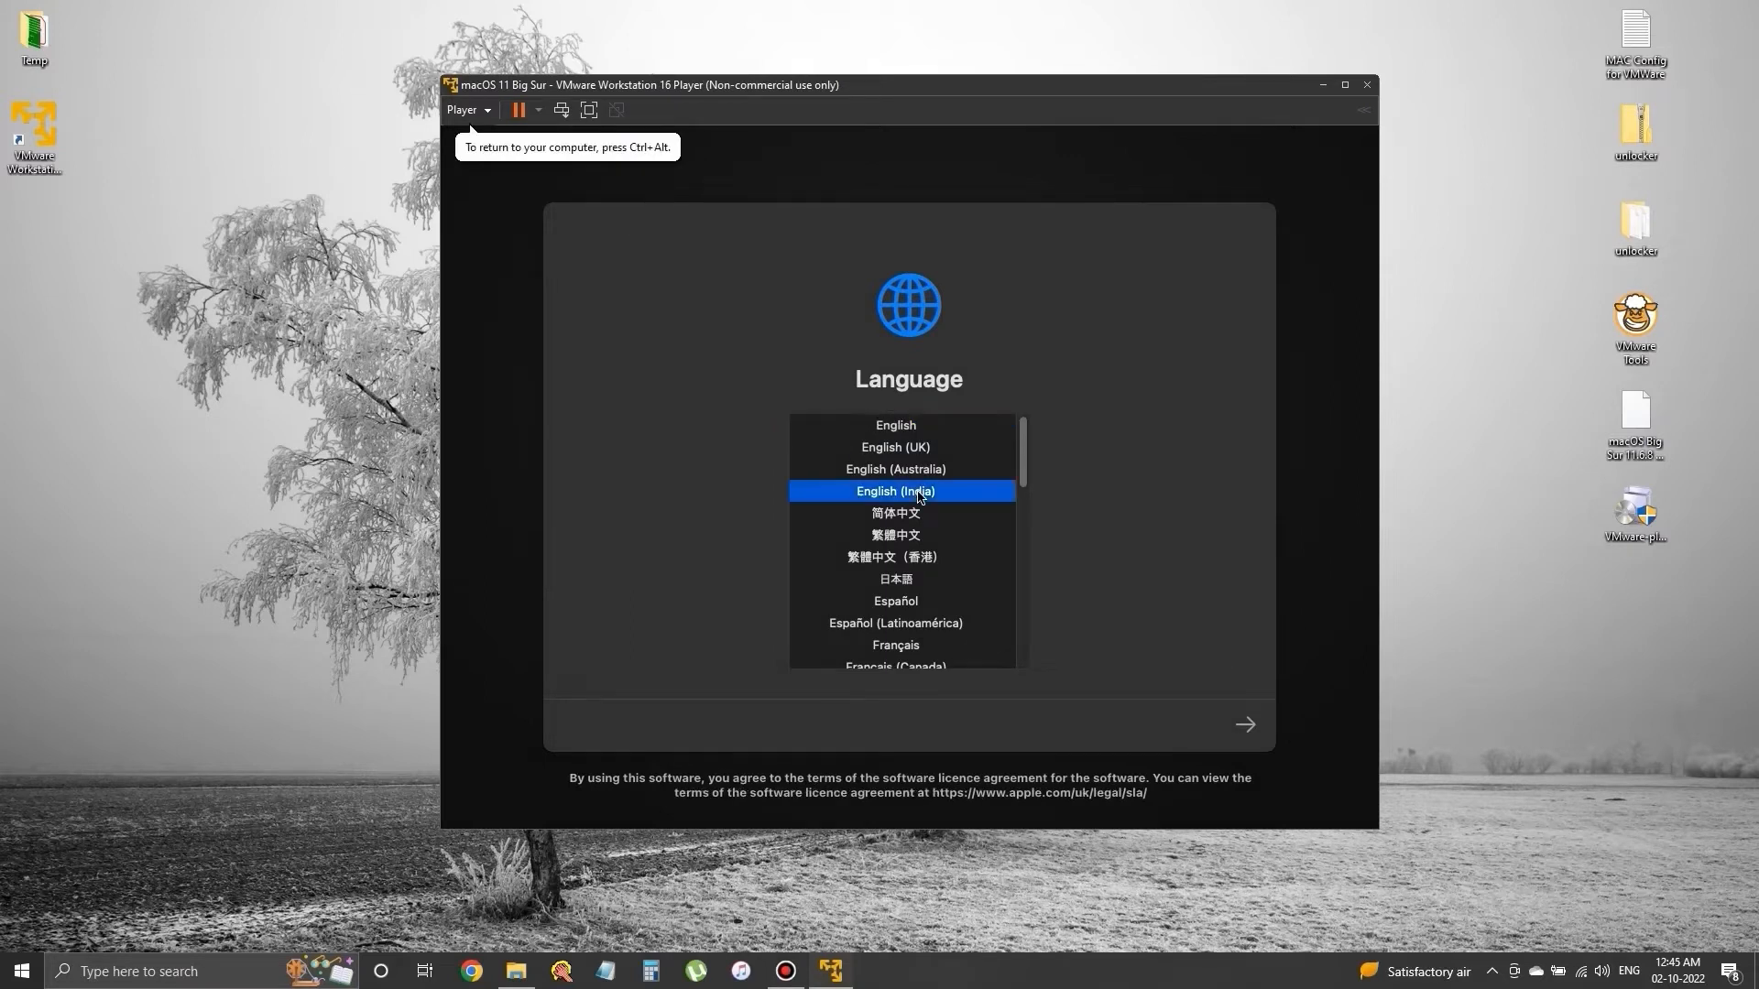
left_click(1258, 738)
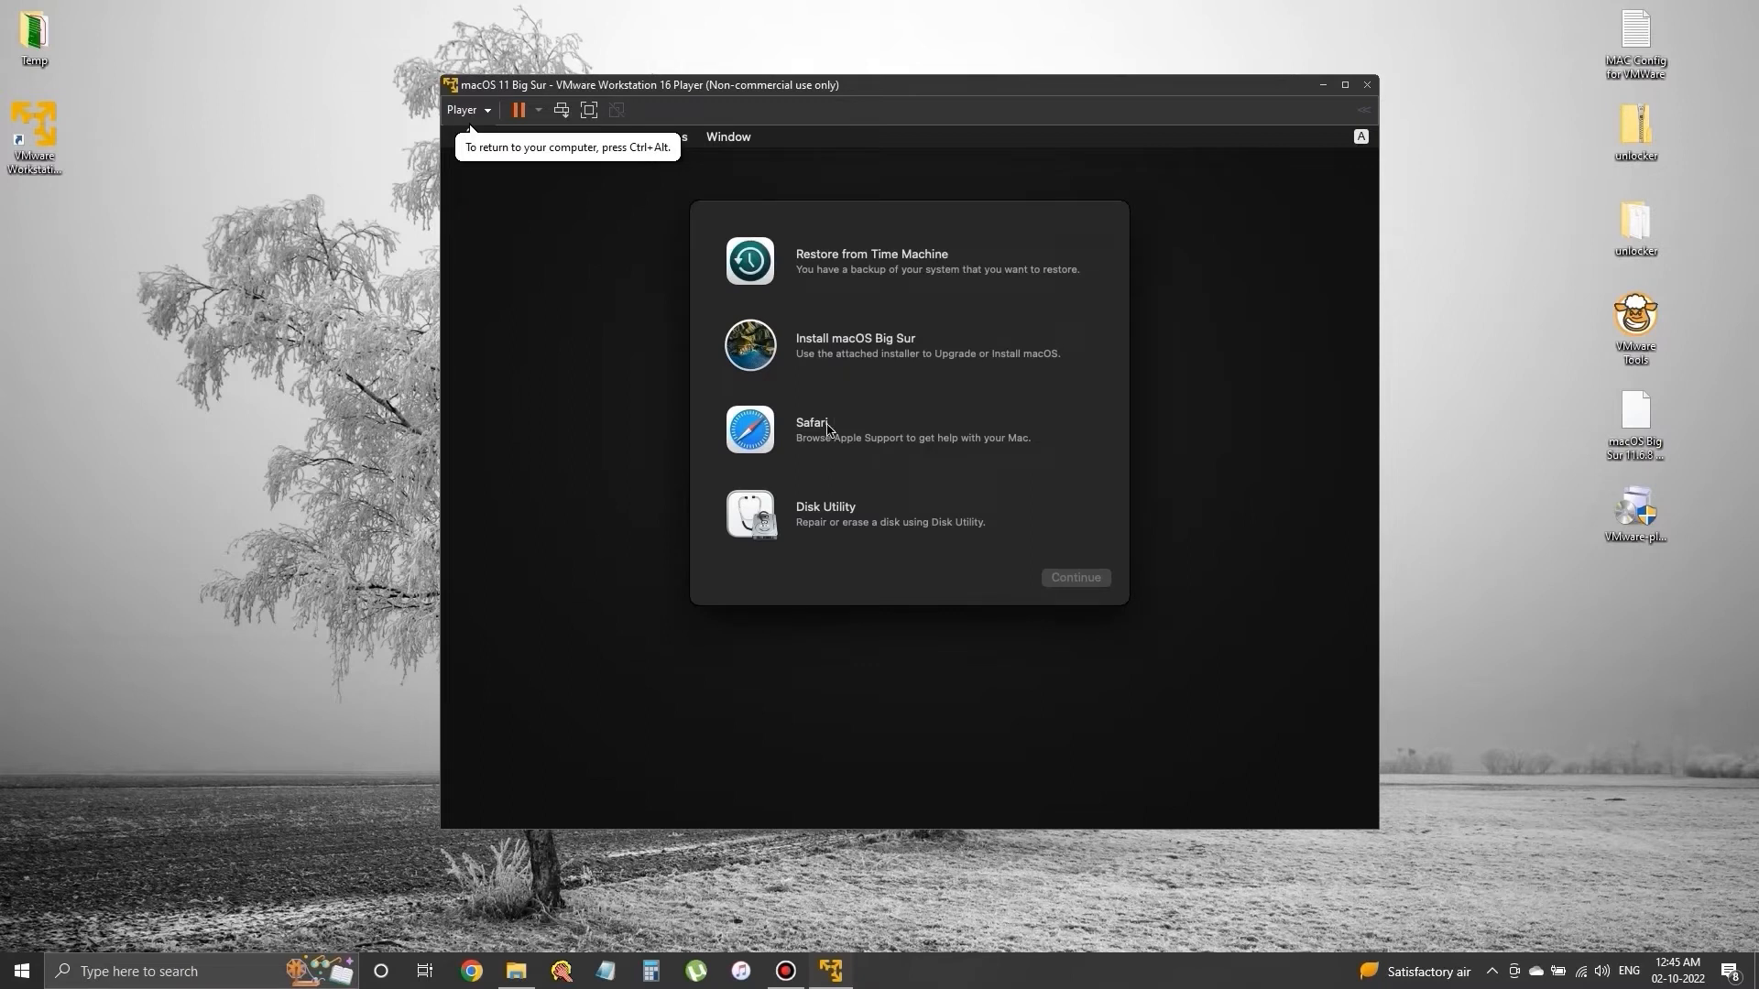
Open Disk Utility in macOS Recovery and select the VMware Virtual SATA Hard Drive Media disk
left_click(810, 522)
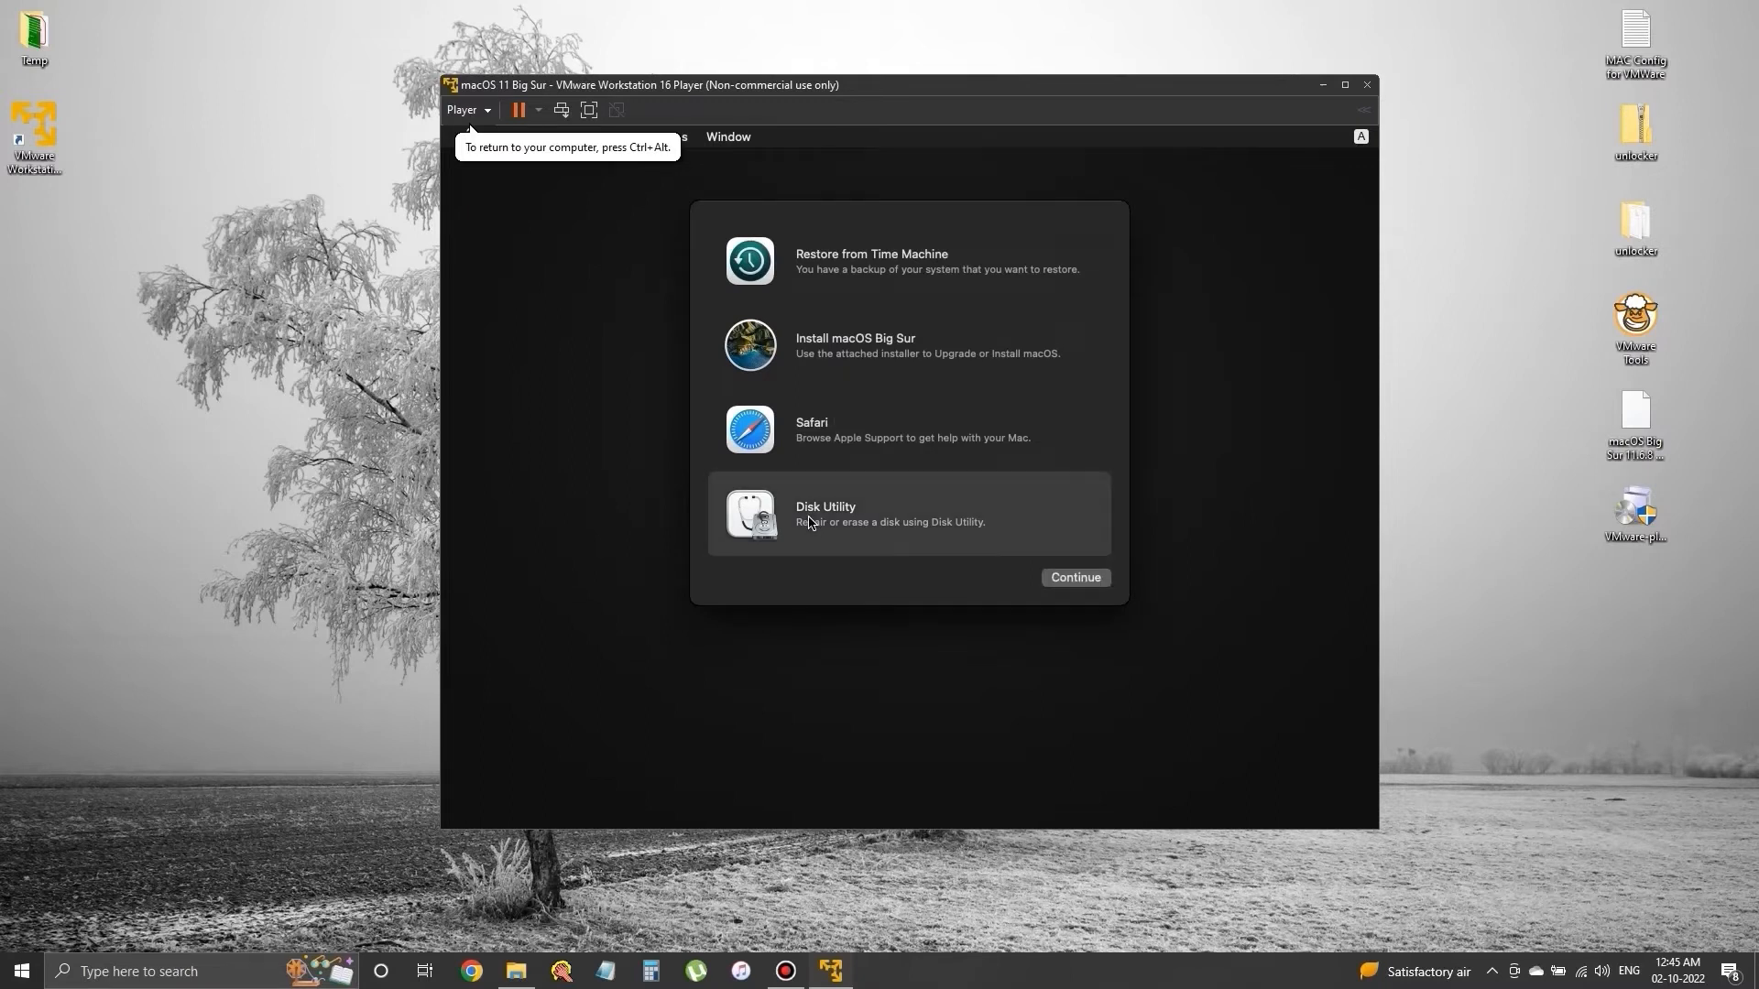
left_click(1051, 579)
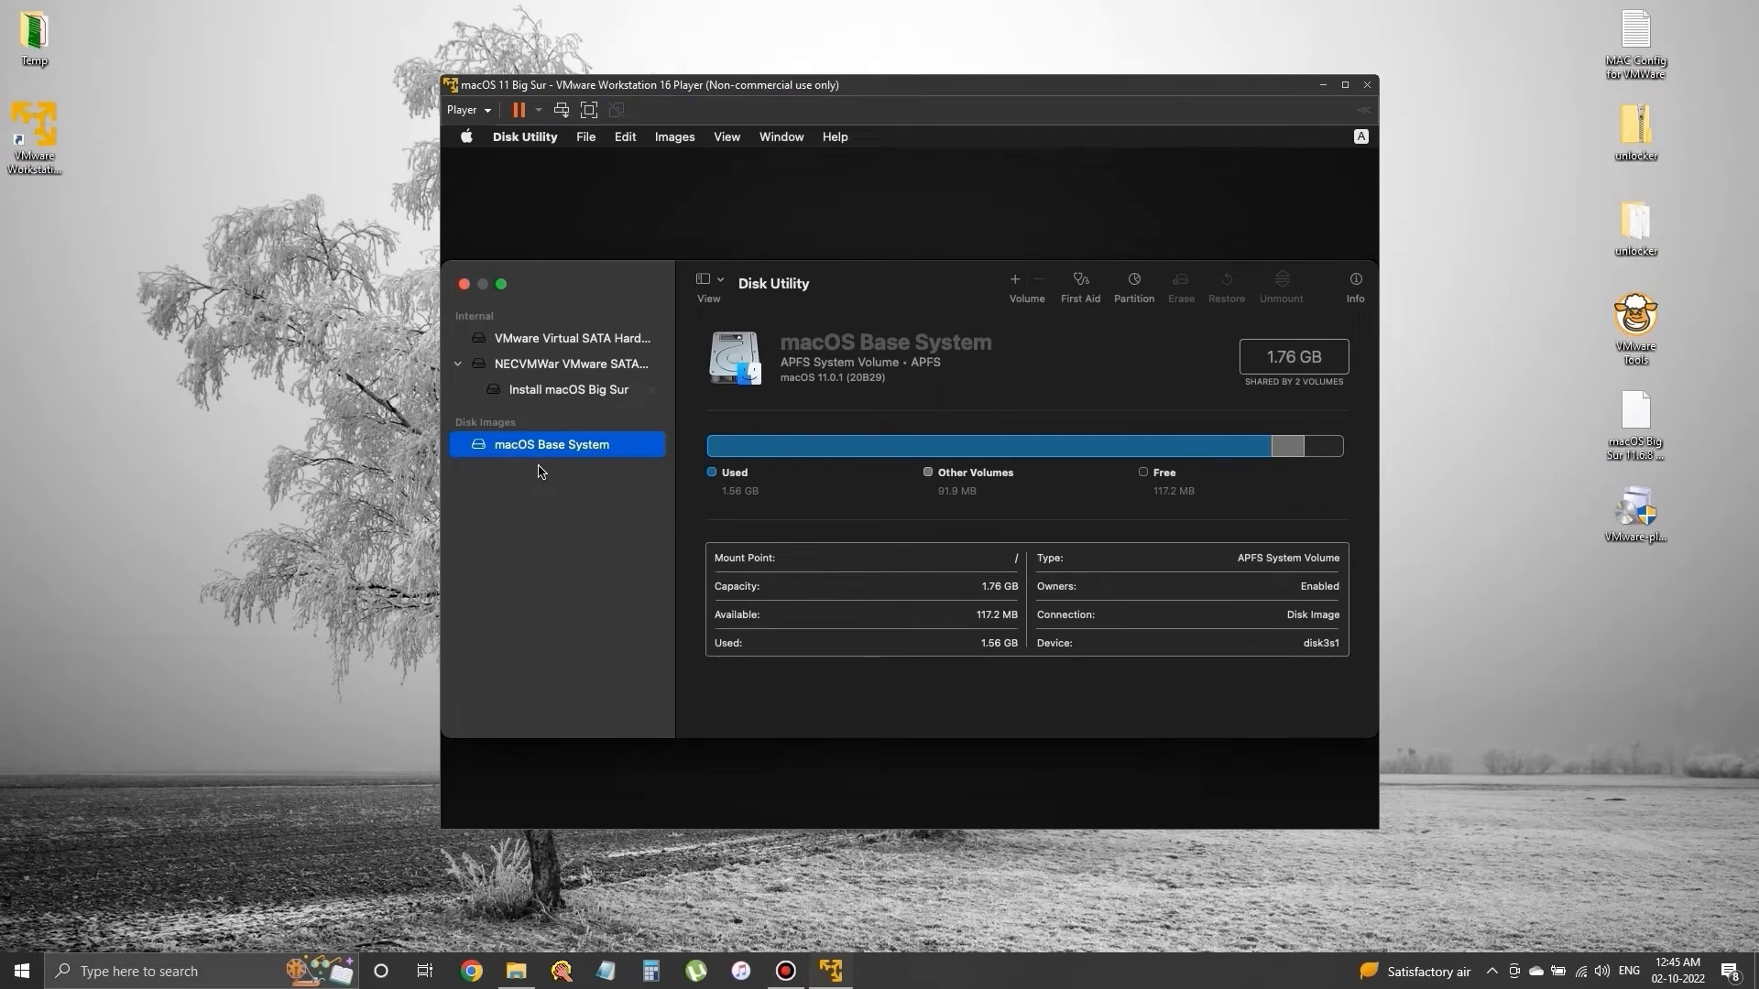
left_click(582, 347)
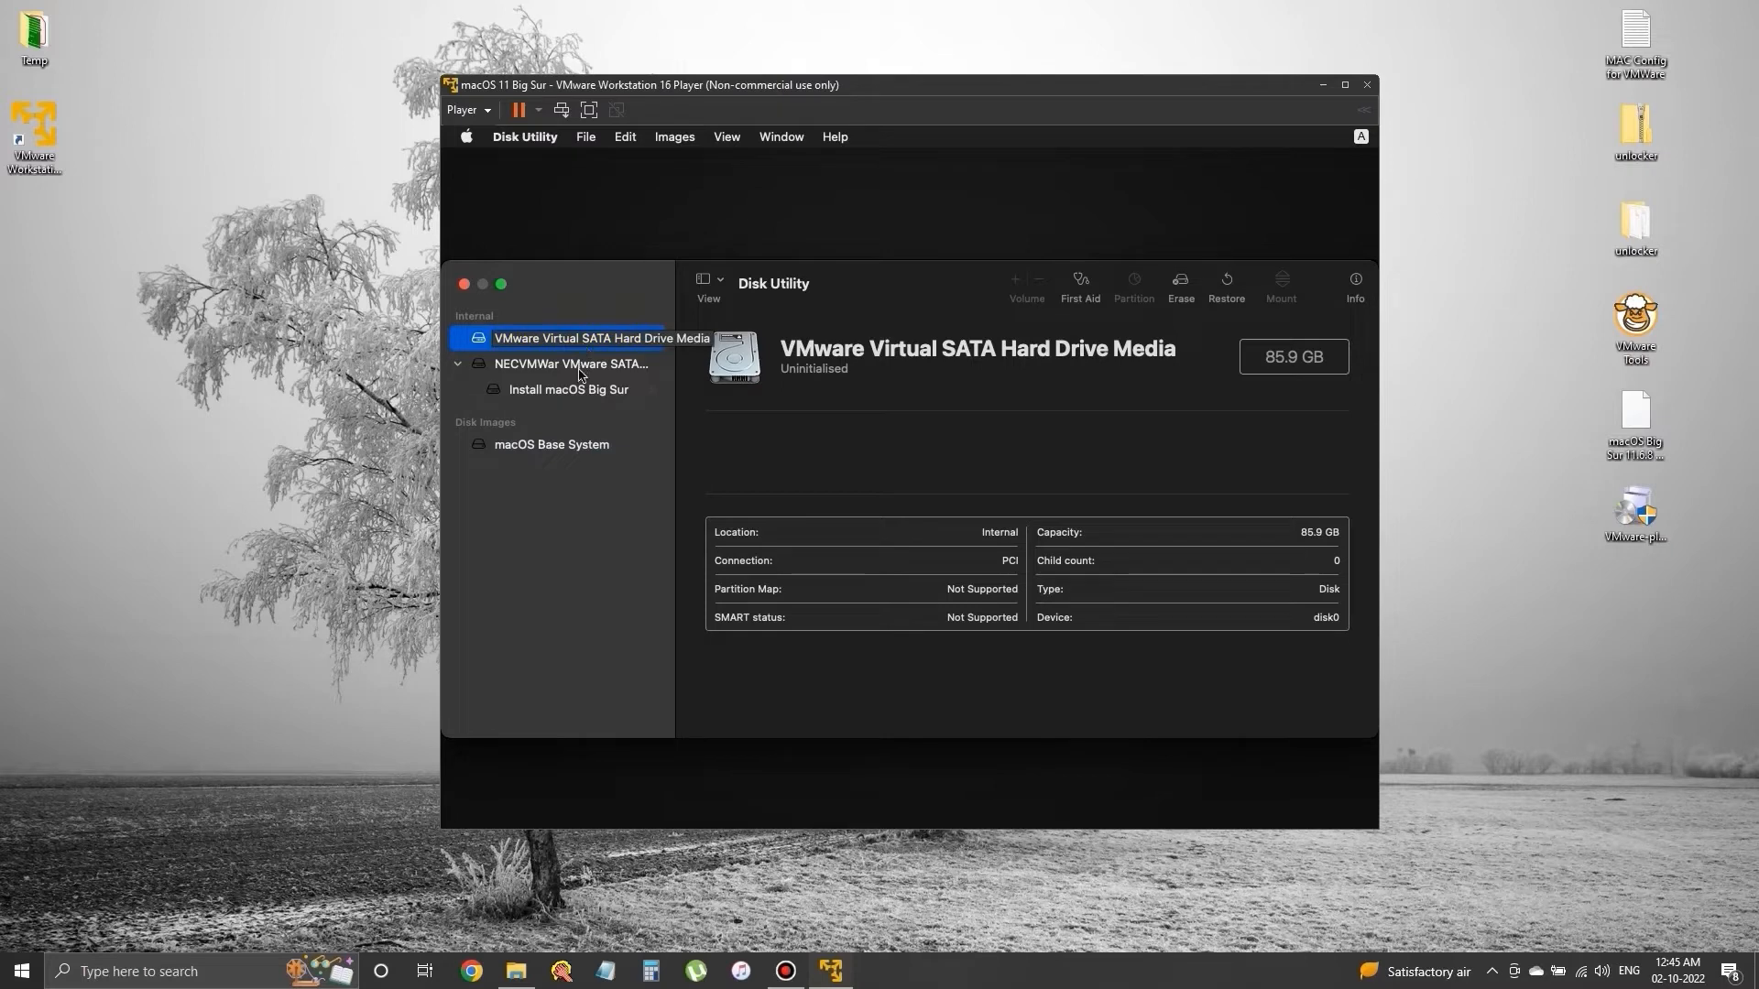
left_click(579, 366)
left_click(582, 349)
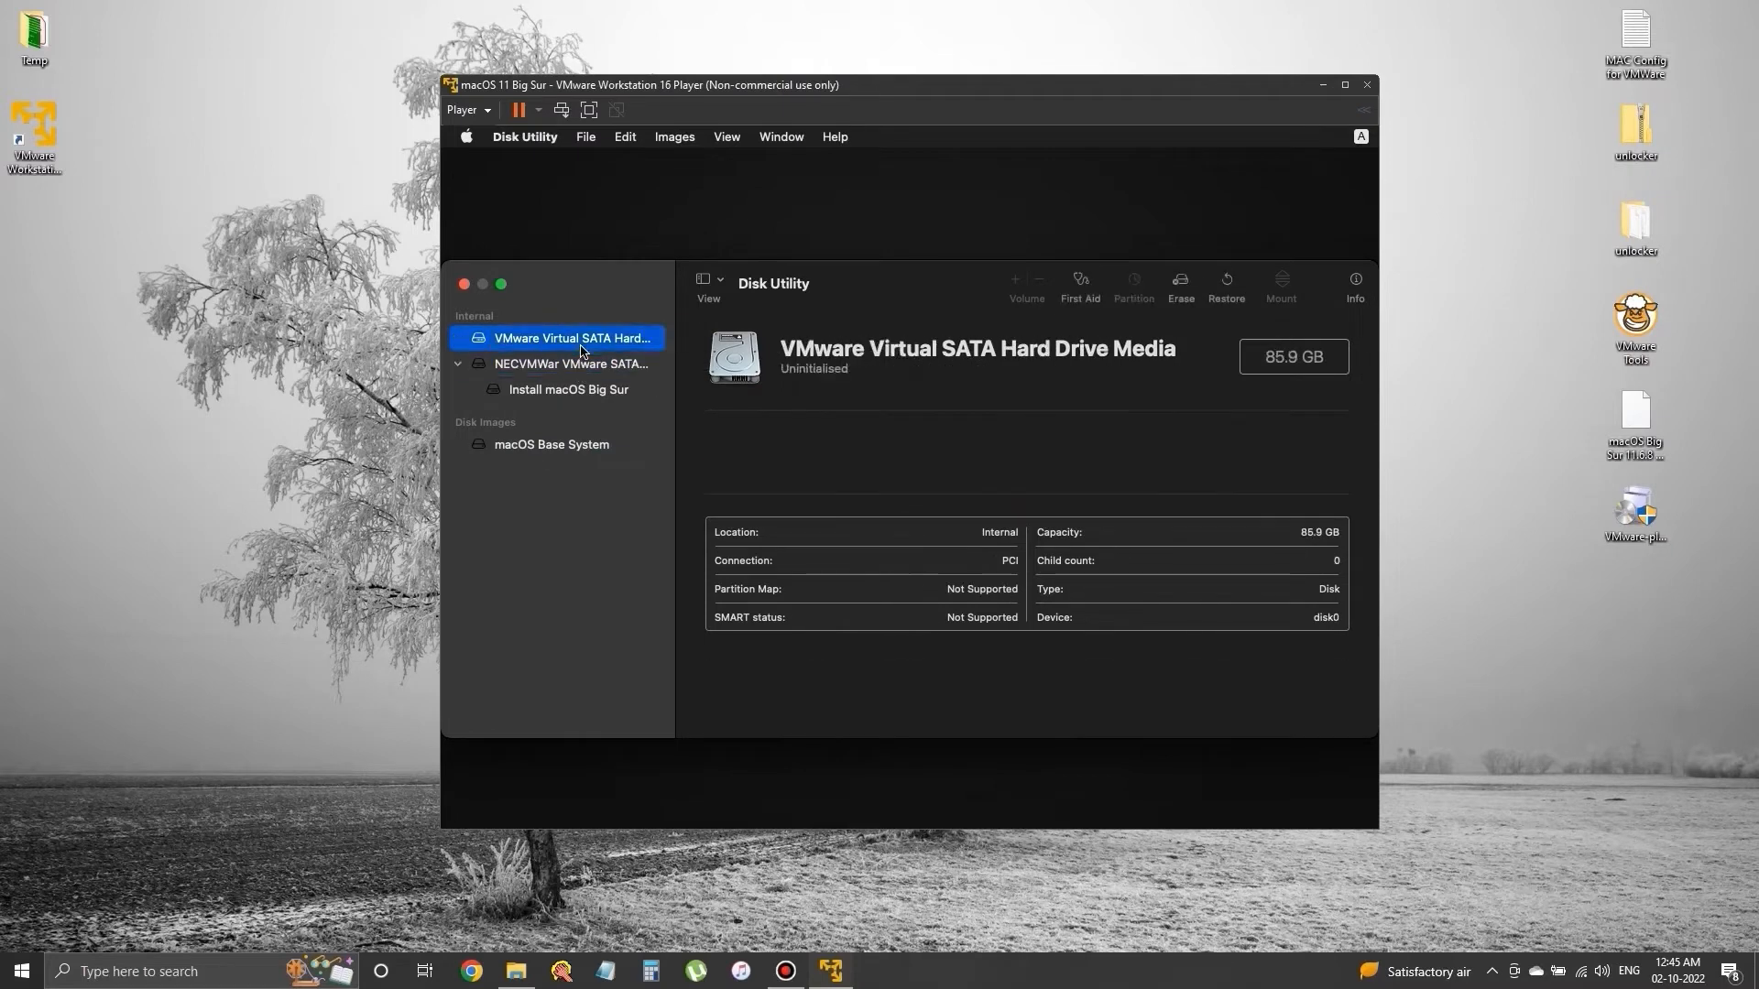
Erase the VMware Virtual SATA disk as Big Sur with APFS format and GUID Partition Map, then quit Disk Utility
right_click(582, 350)
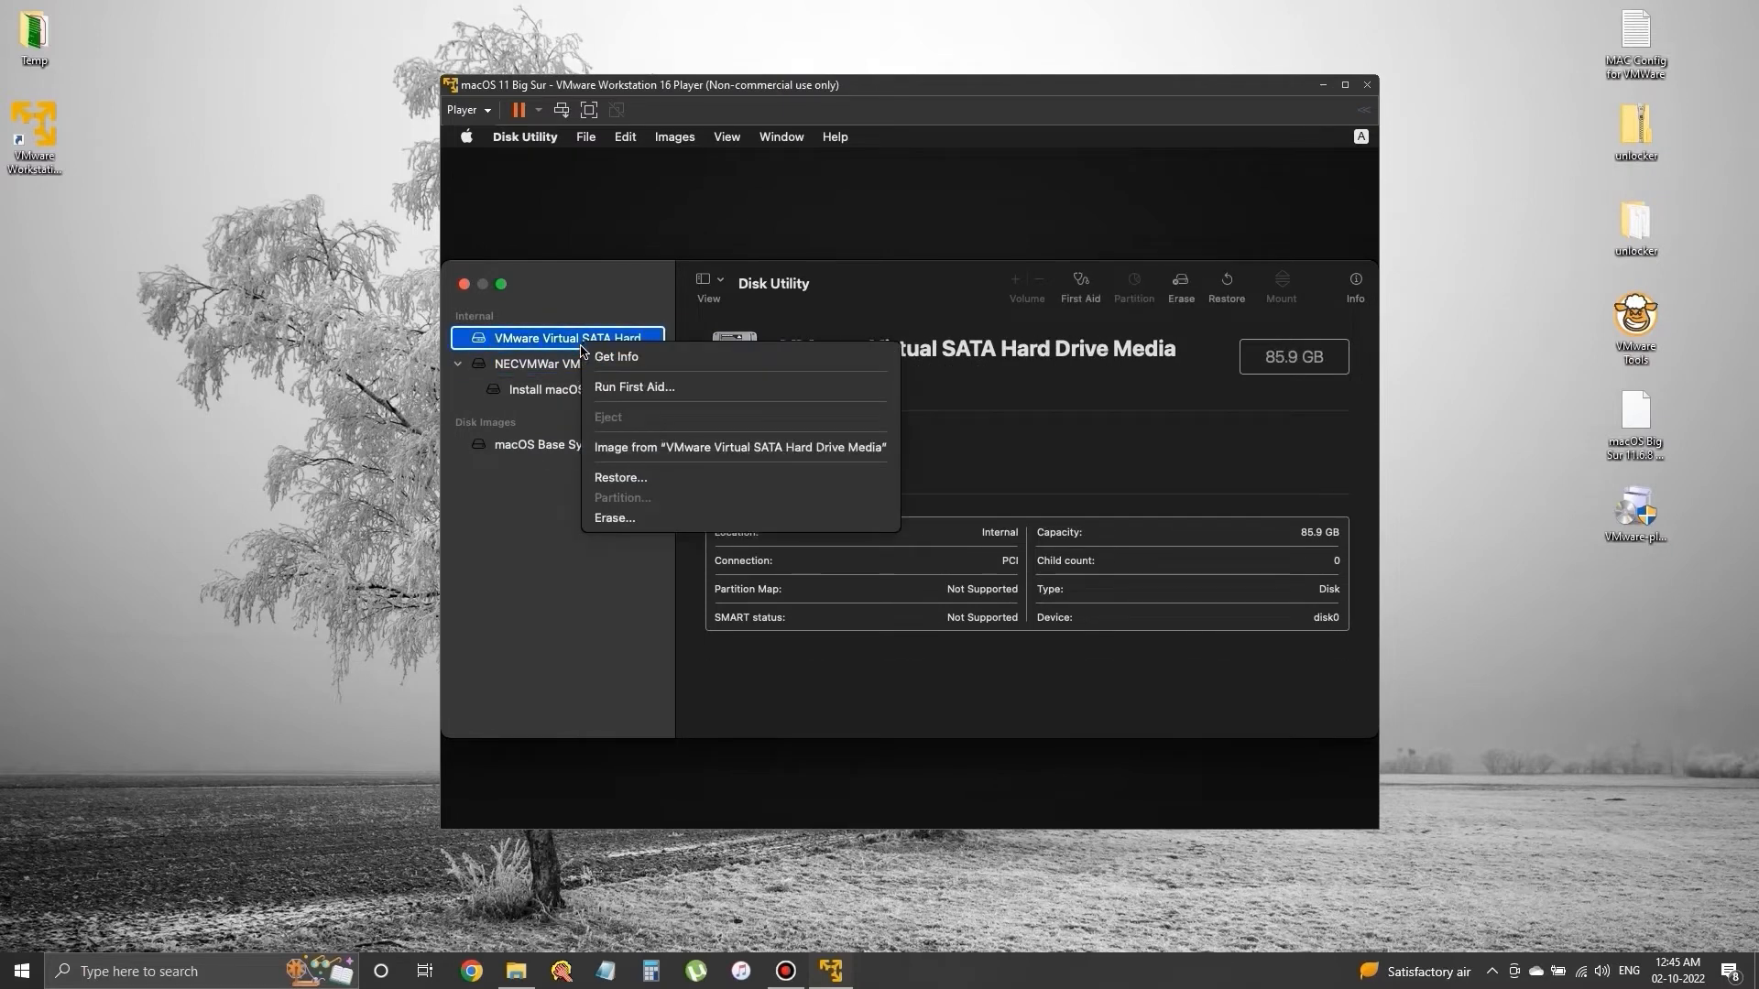
left_click(610, 520)
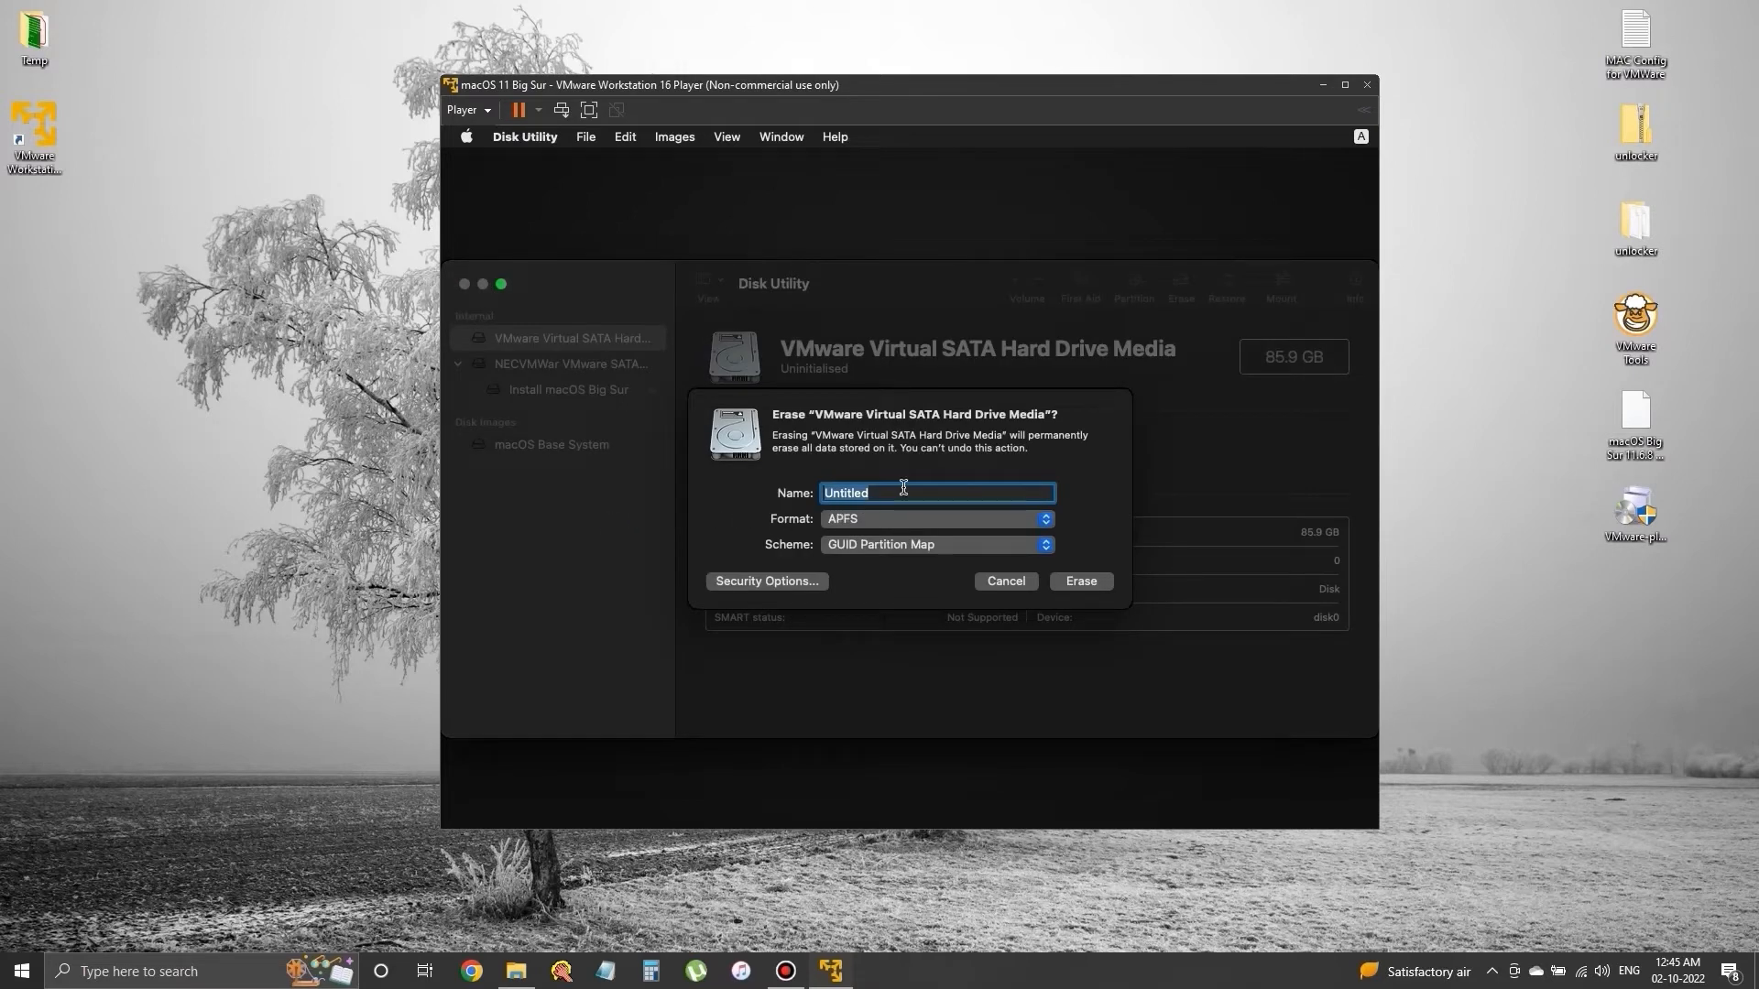
key("BackSpace")
type("Big Sur")
left_click(1090, 586)
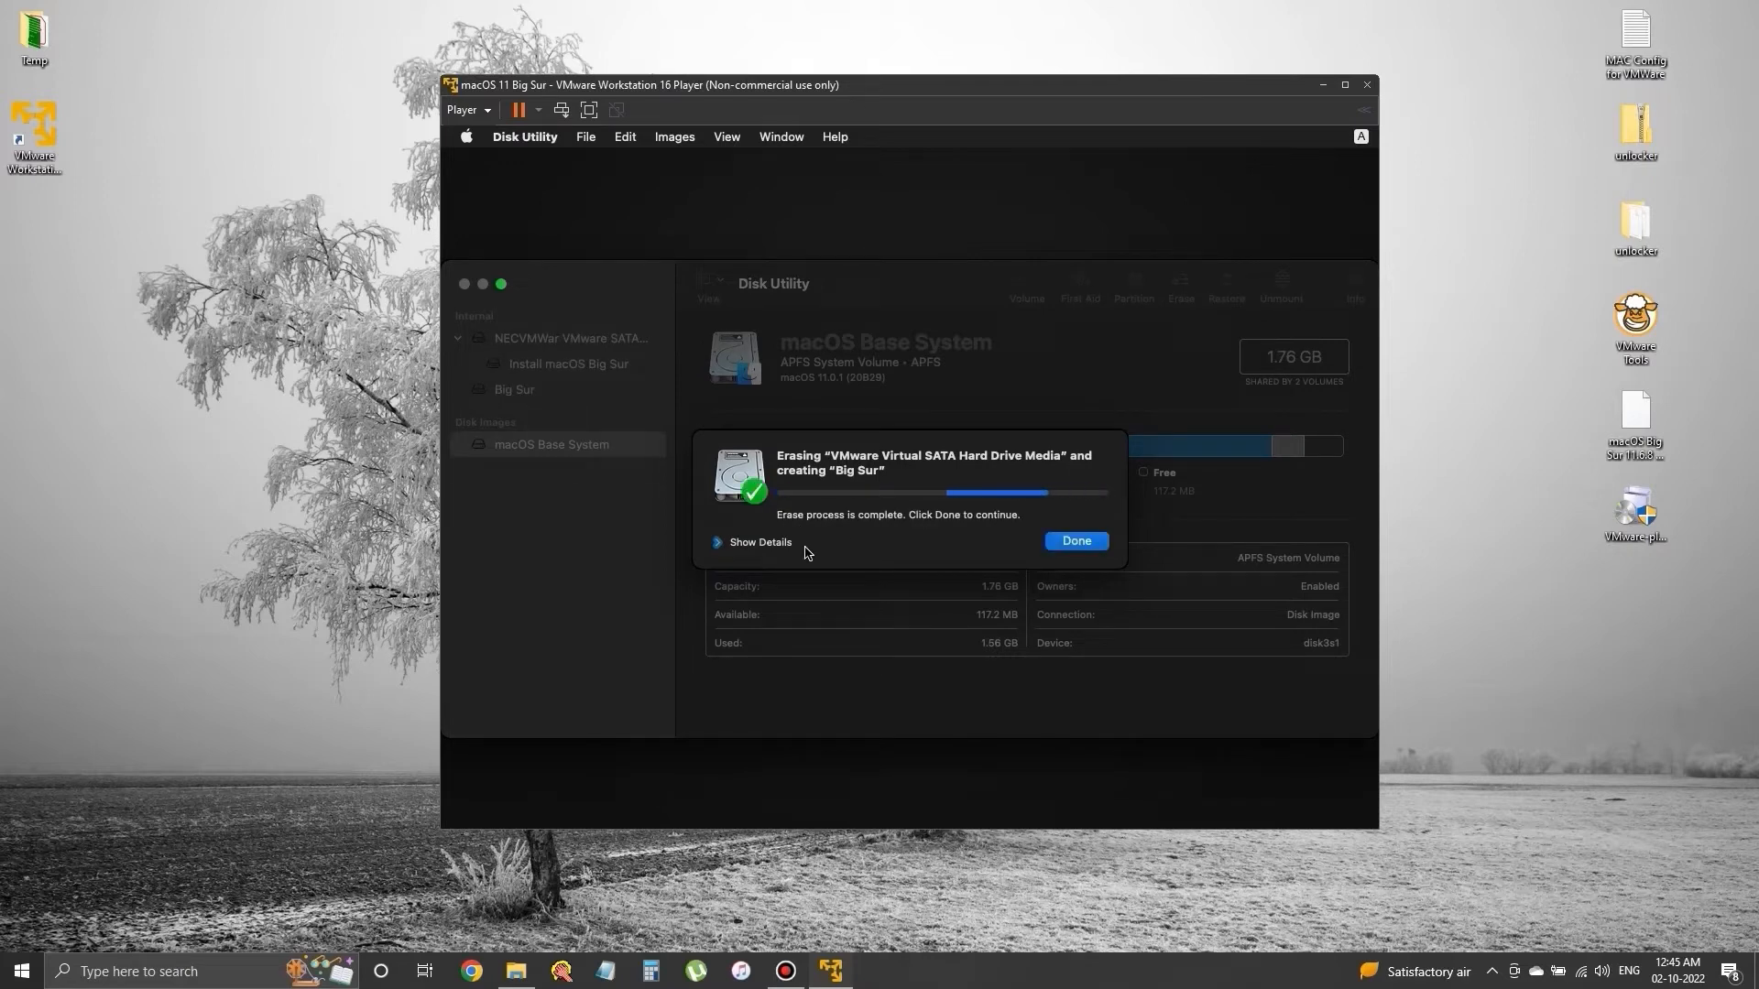
left_click(1070, 547)
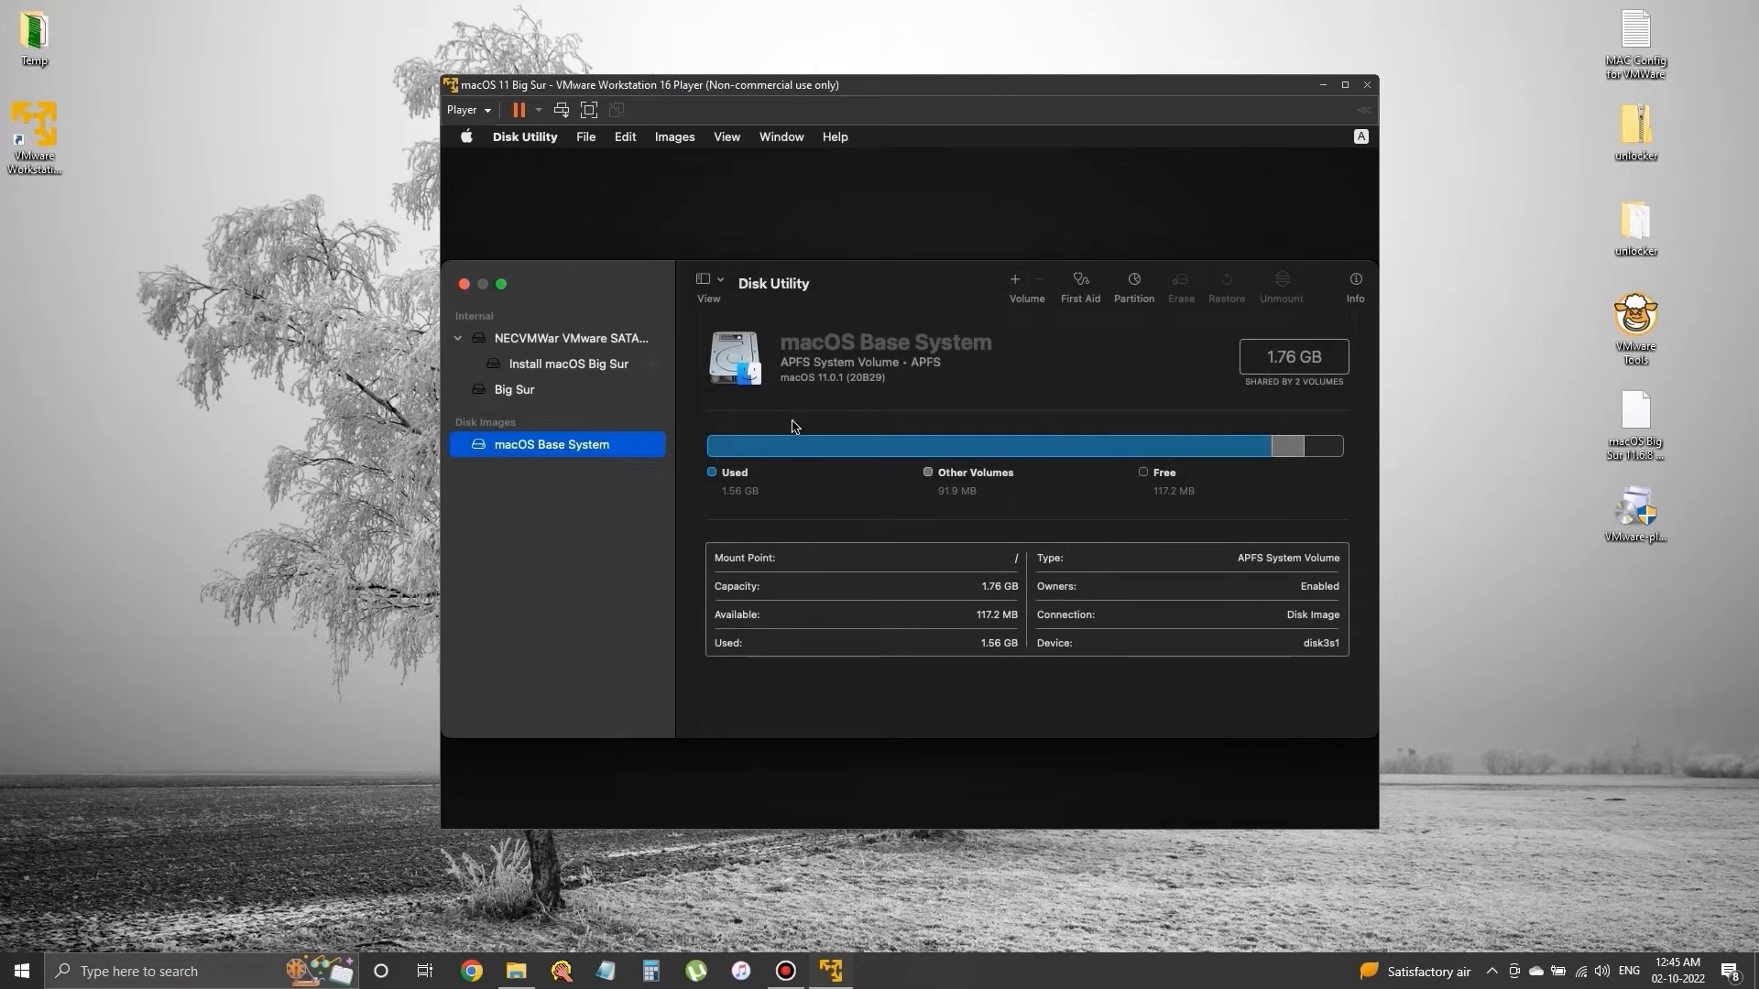
left_click(465, 284)
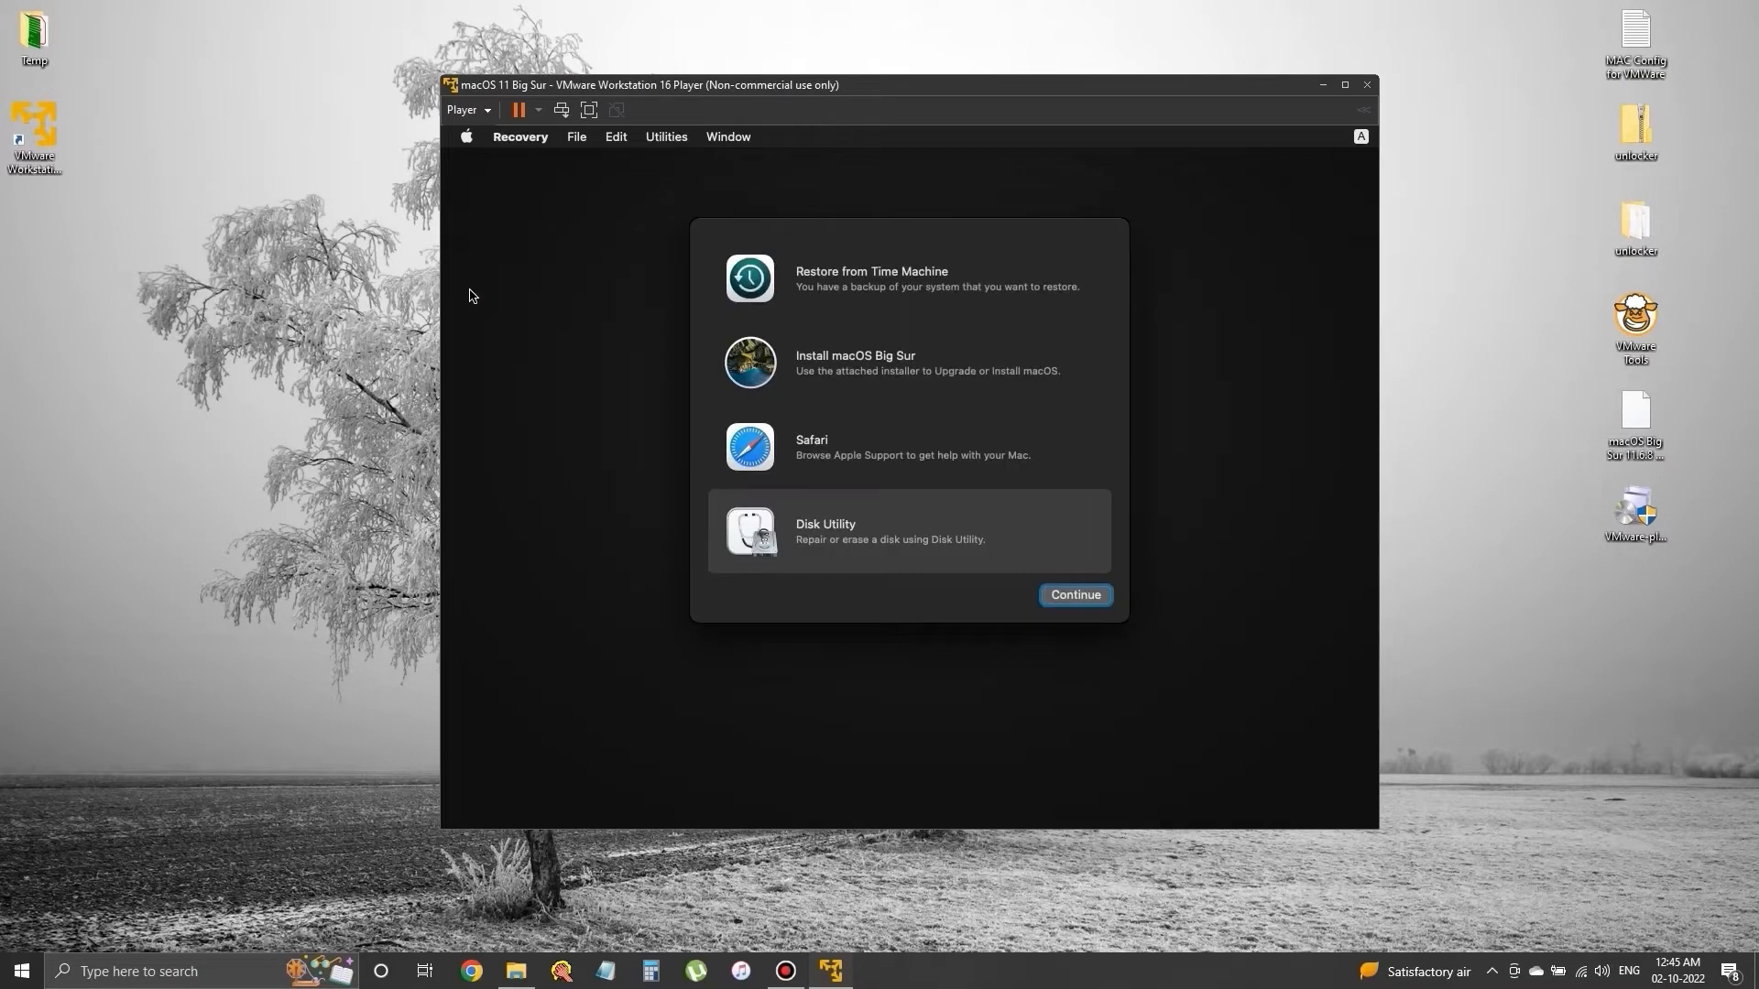
Launch the macOS Big Sur installer, accept the licence agreement and install onto the Big Sur disk
left_click(925, 362)
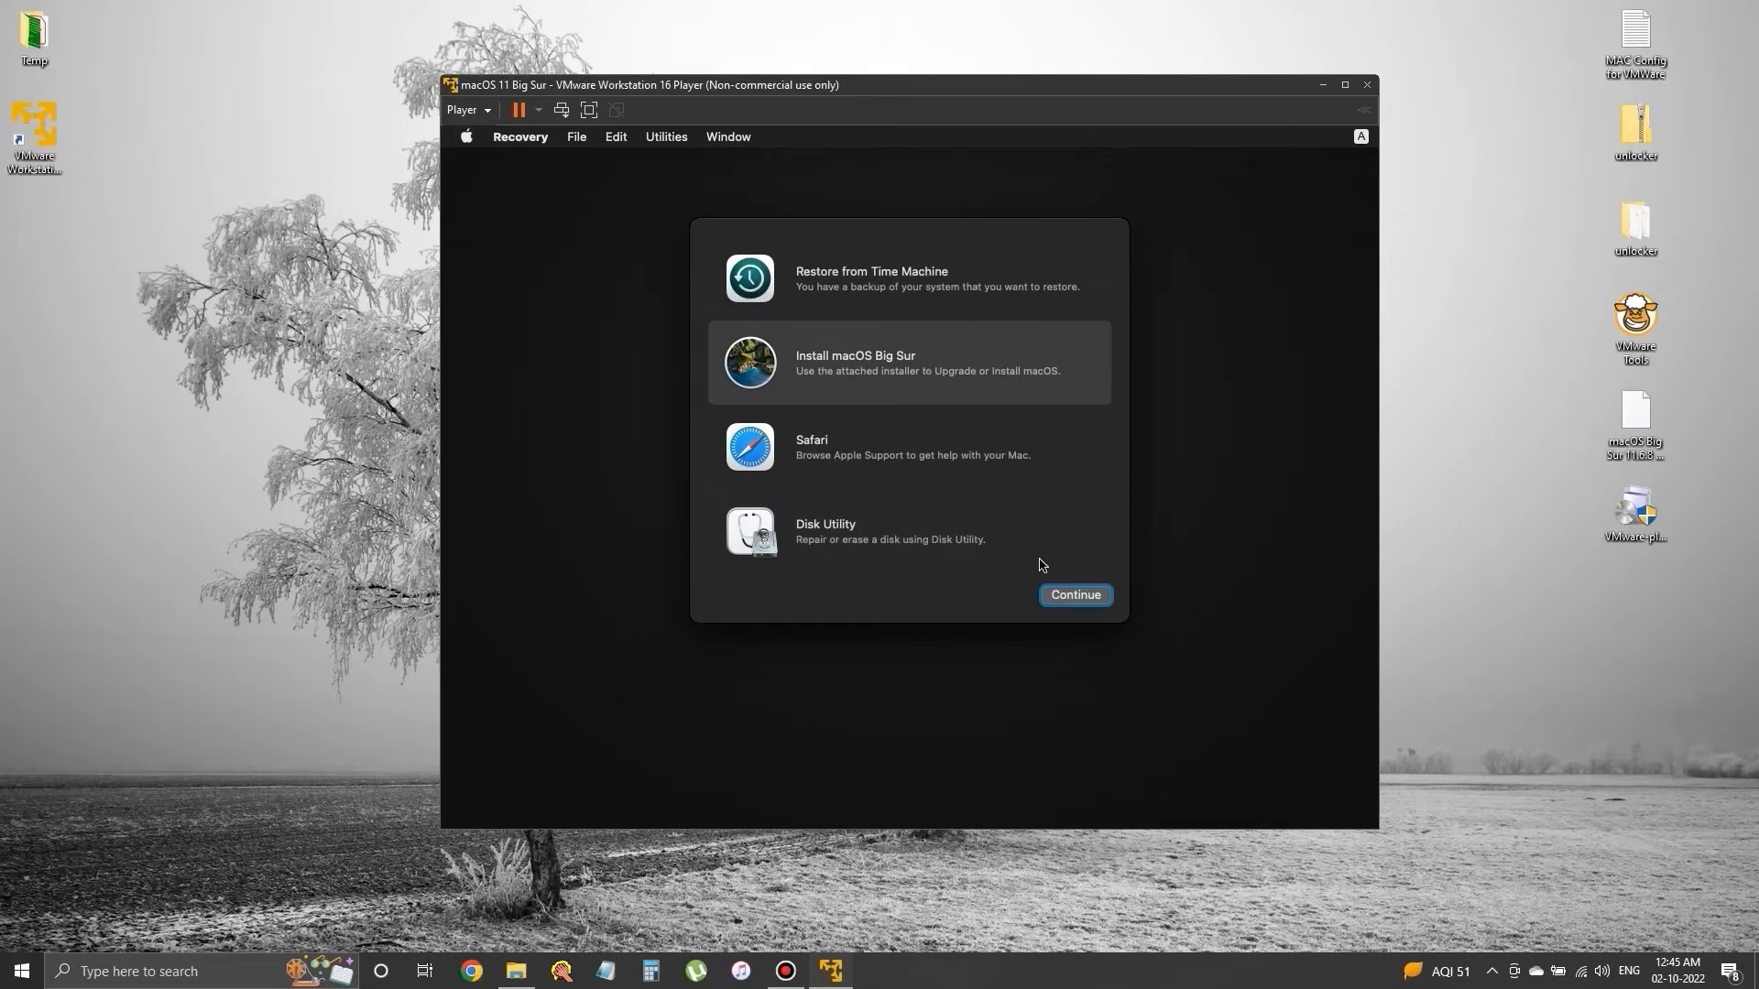
left_click(1076, 595)
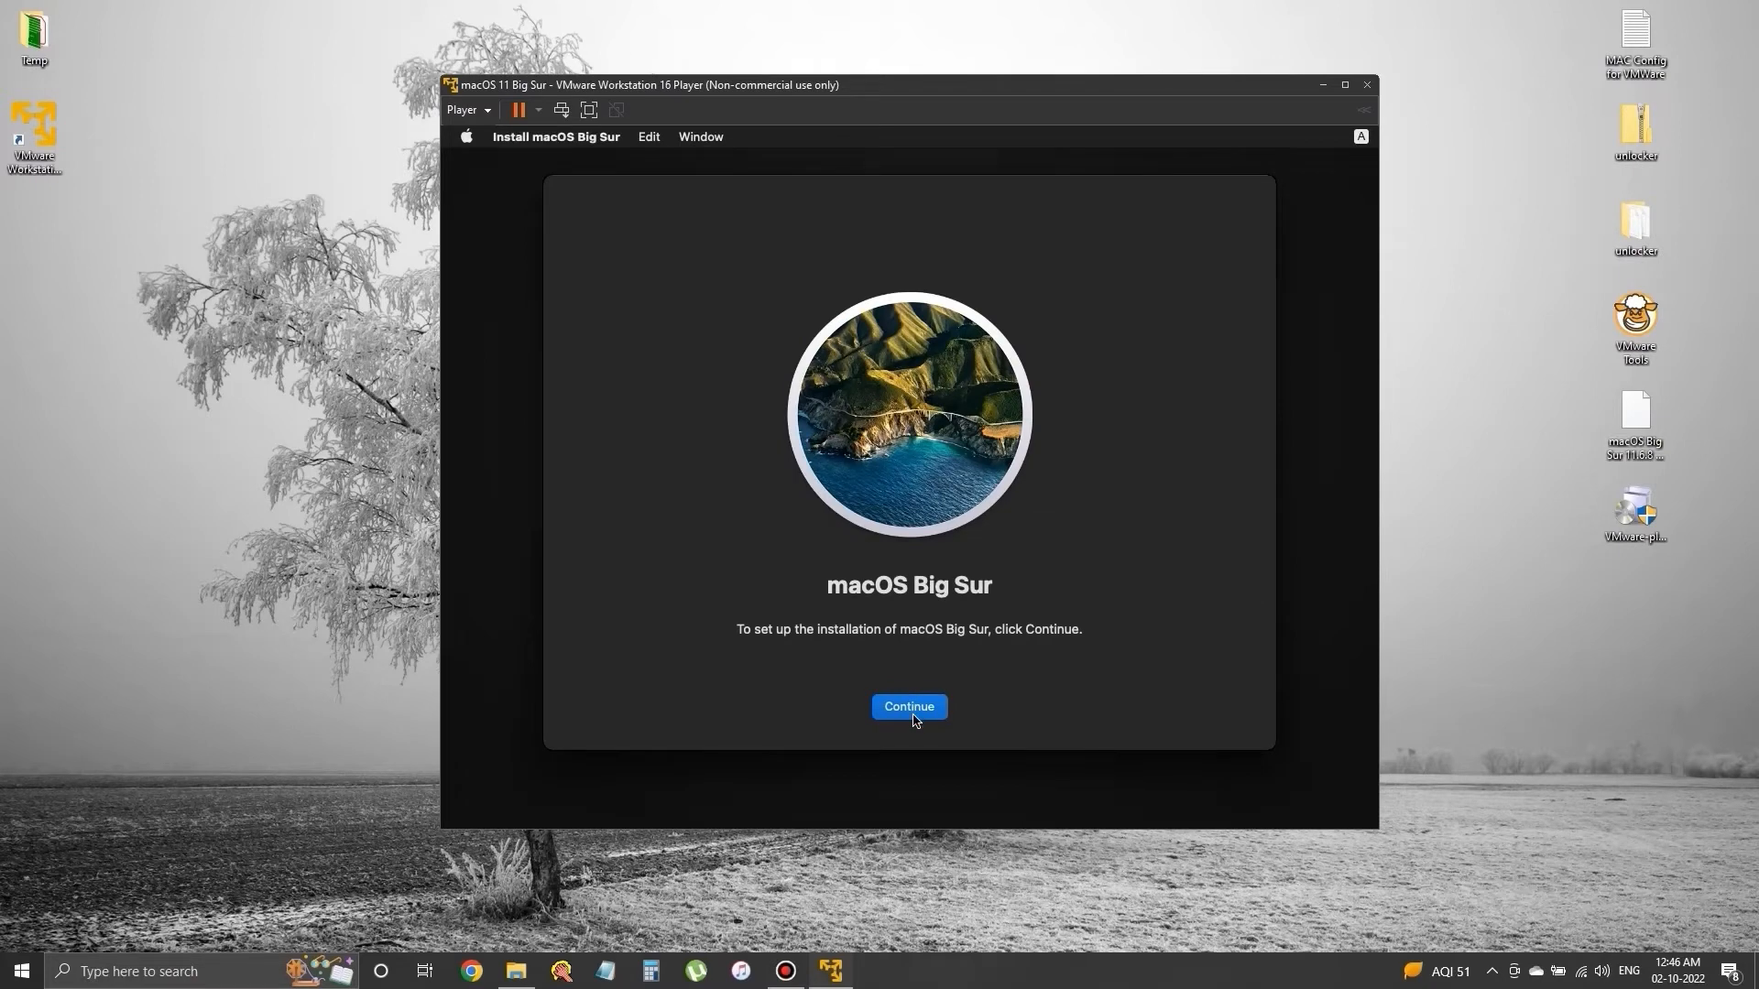
left_click(910, 715)
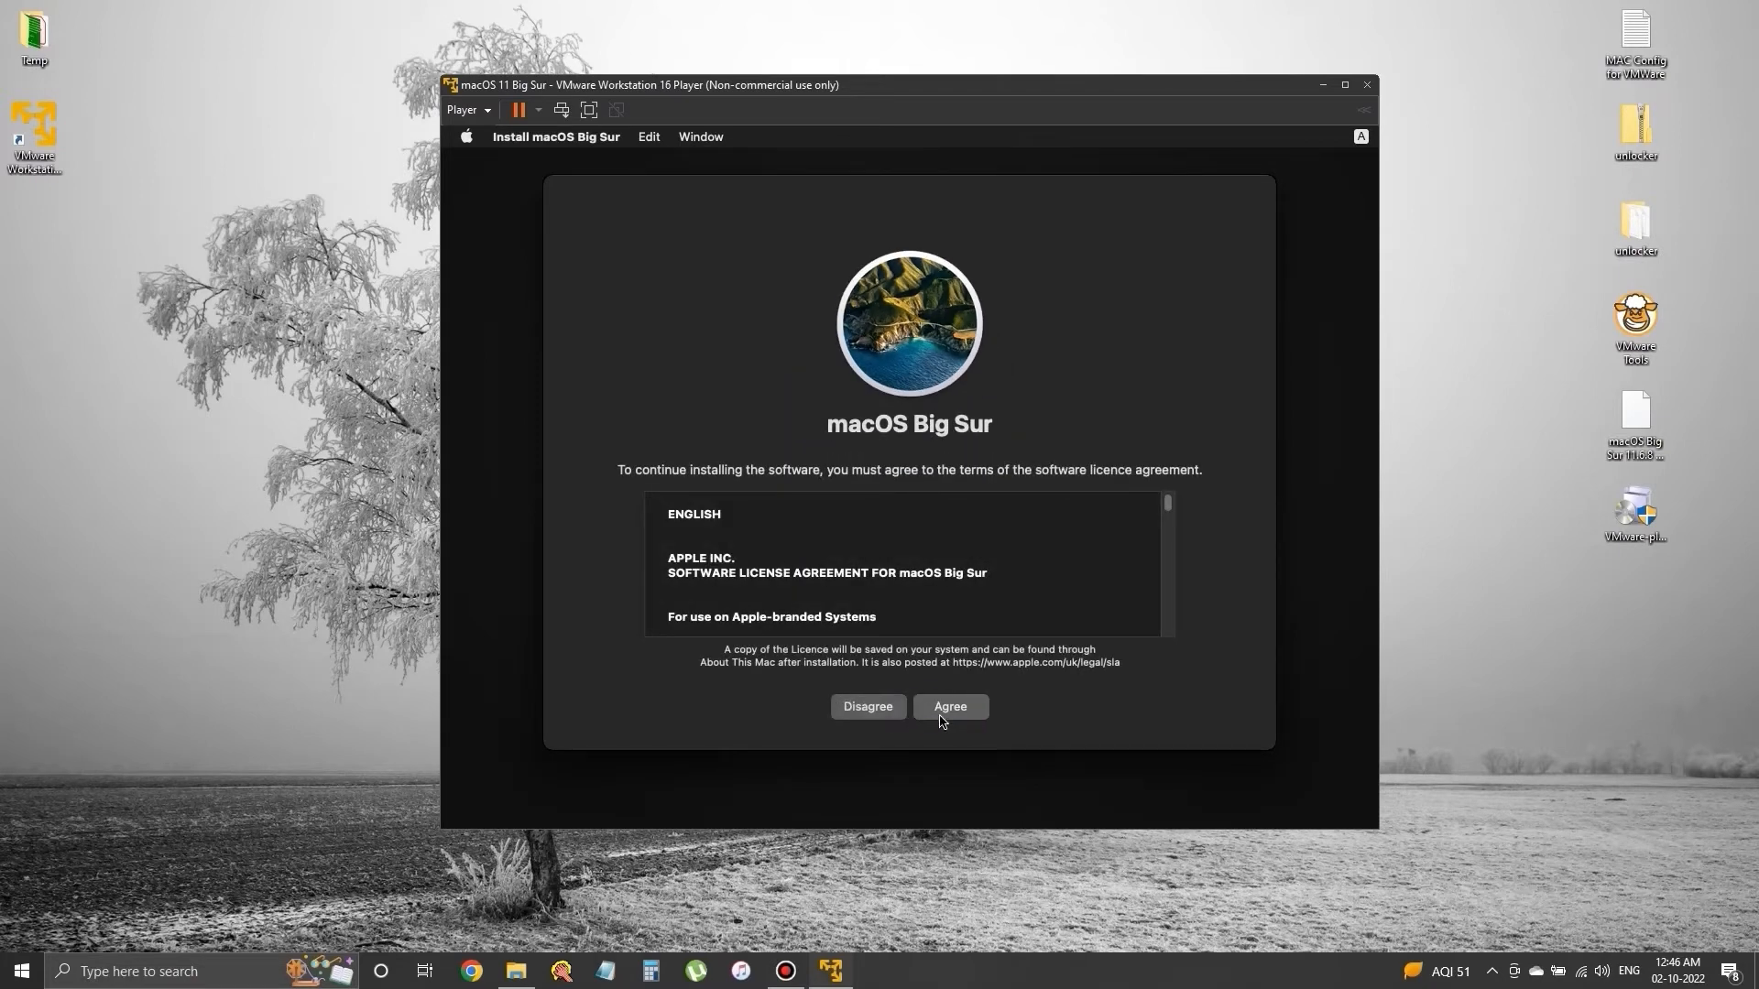
left_click(944, 713)
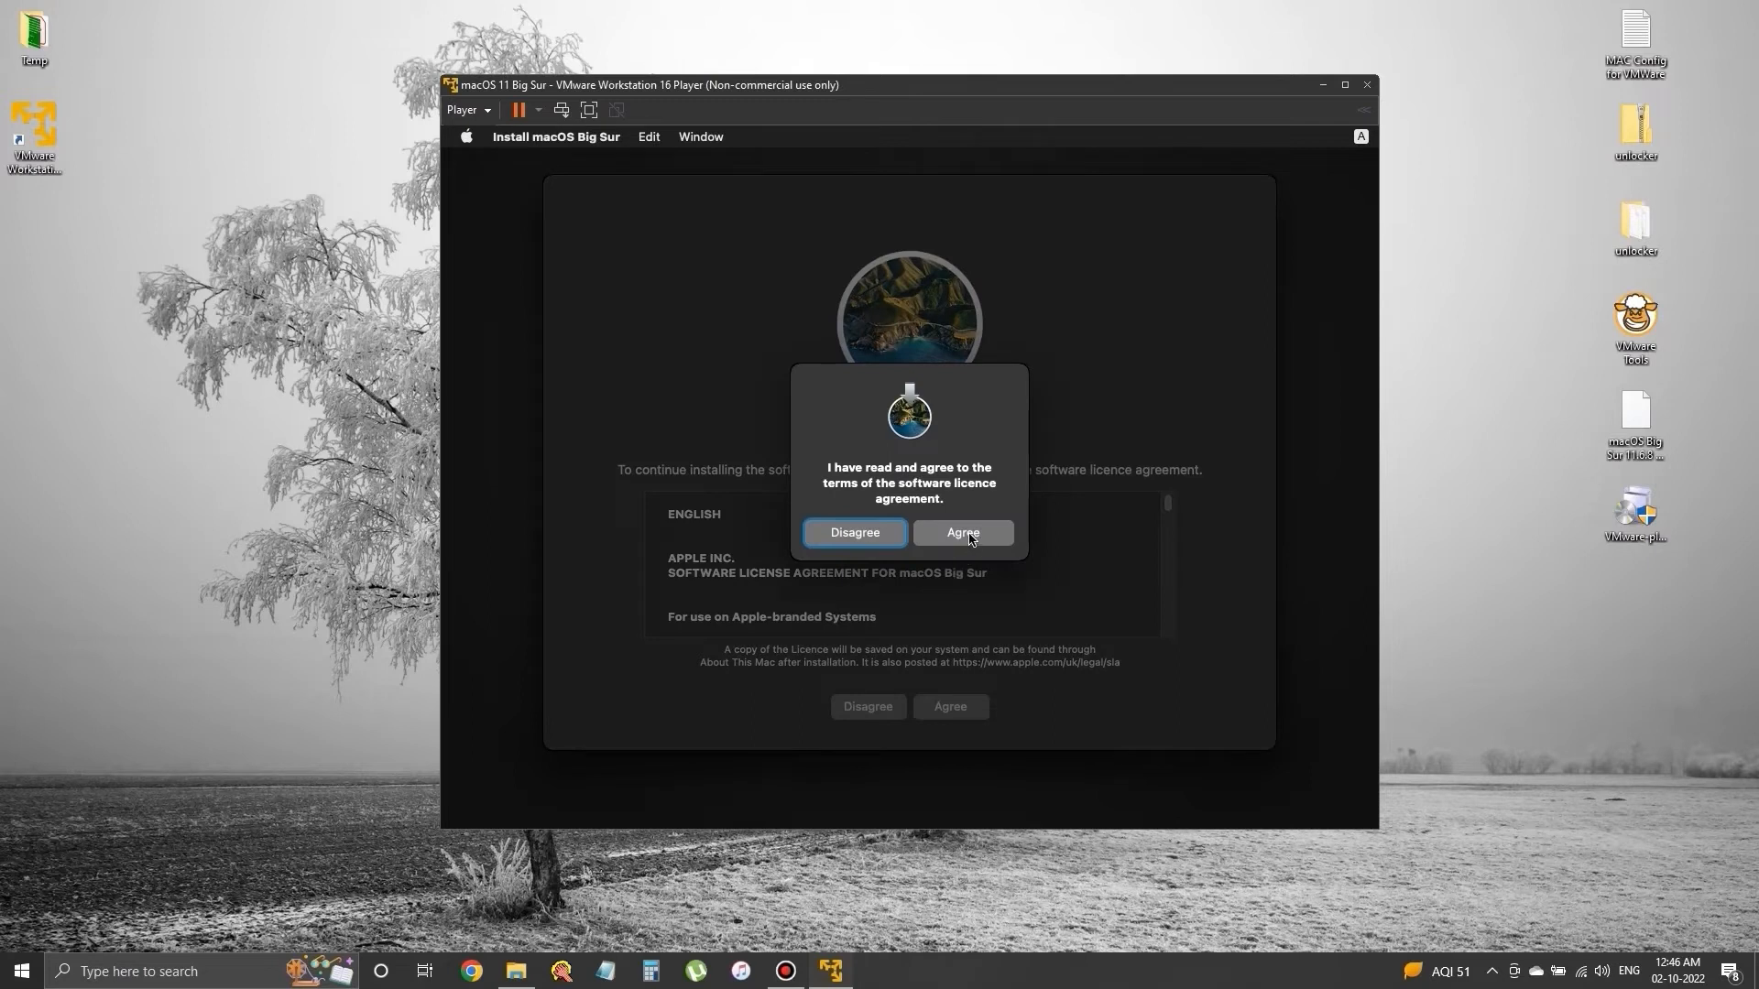
left_click(970, 535)
left_click(917, 593)
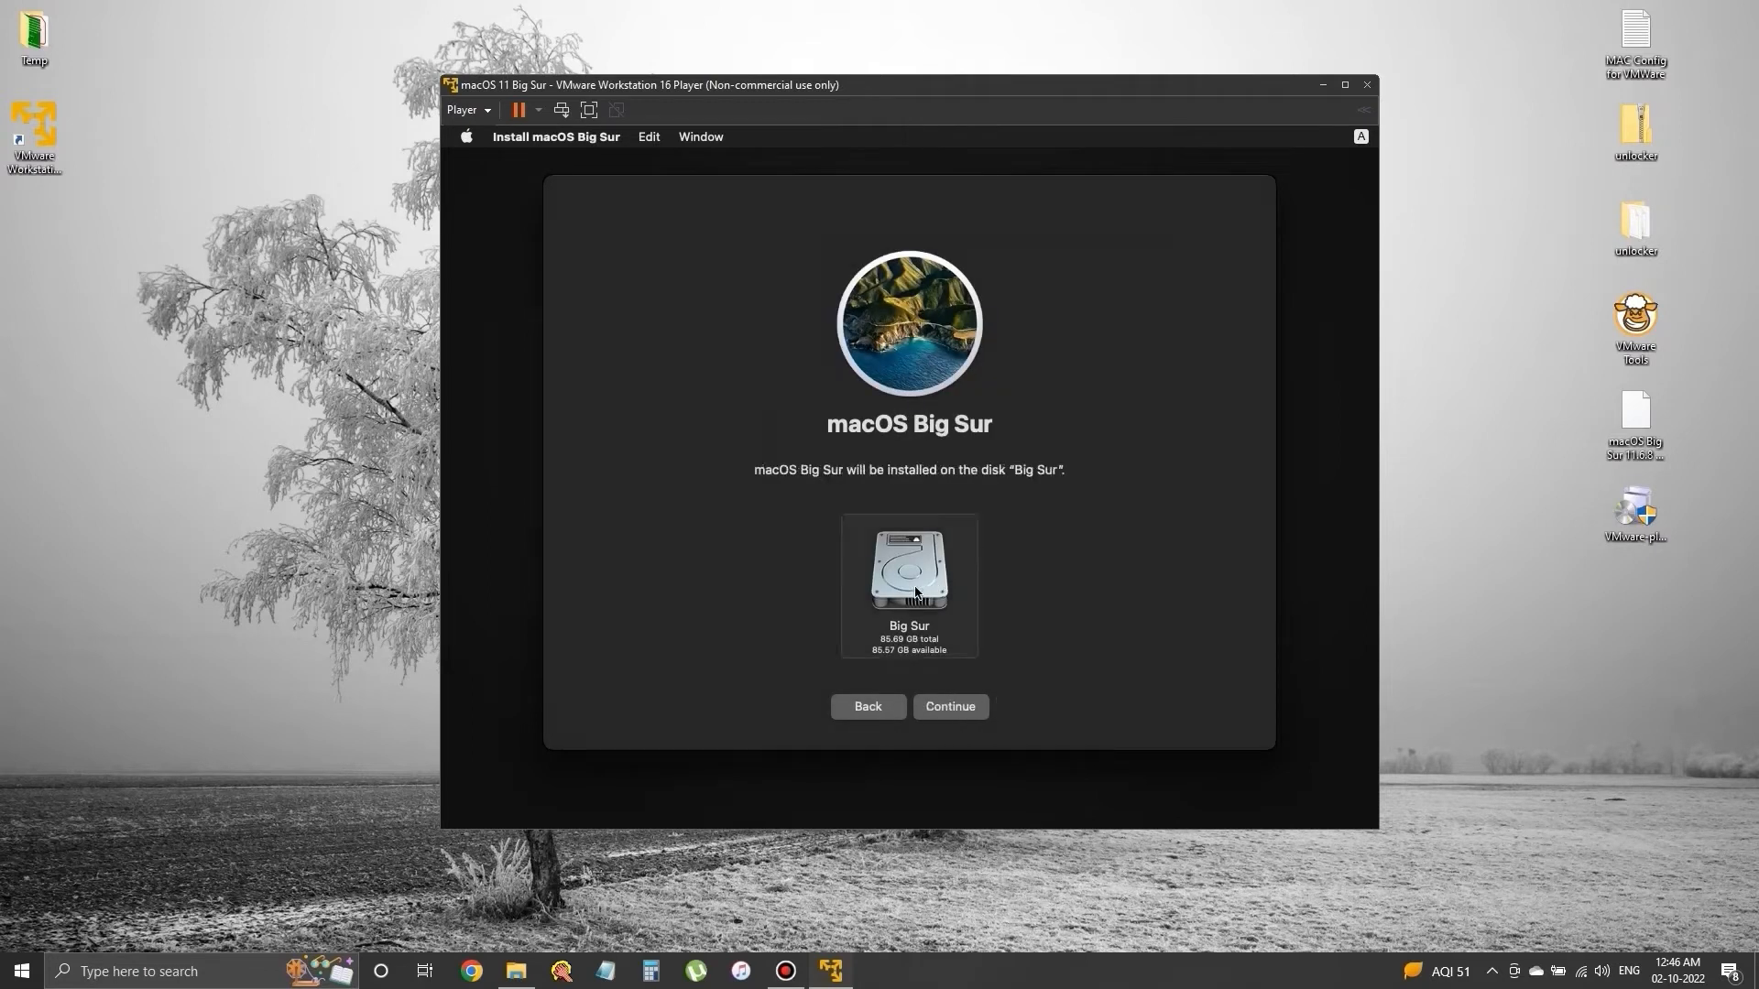
left_click(951, 715)
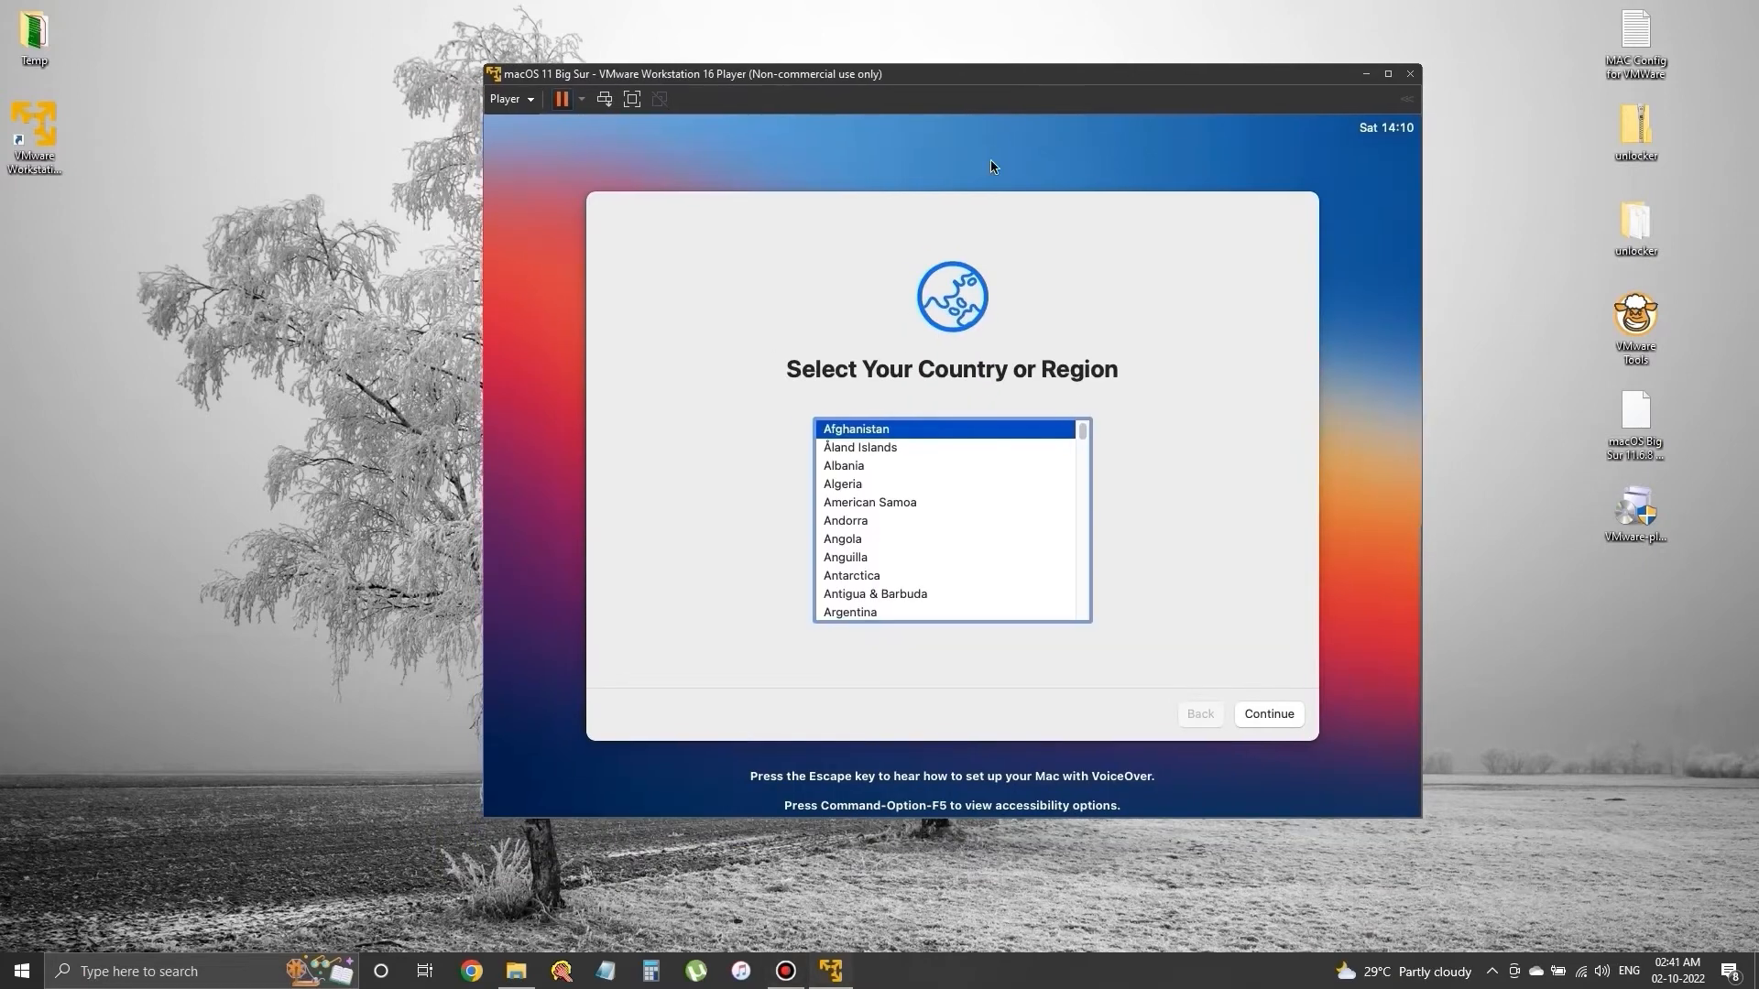
Choose the country or region in the macOS setup and skip the Accessibility options
scroll(864, 534, "down", 20)
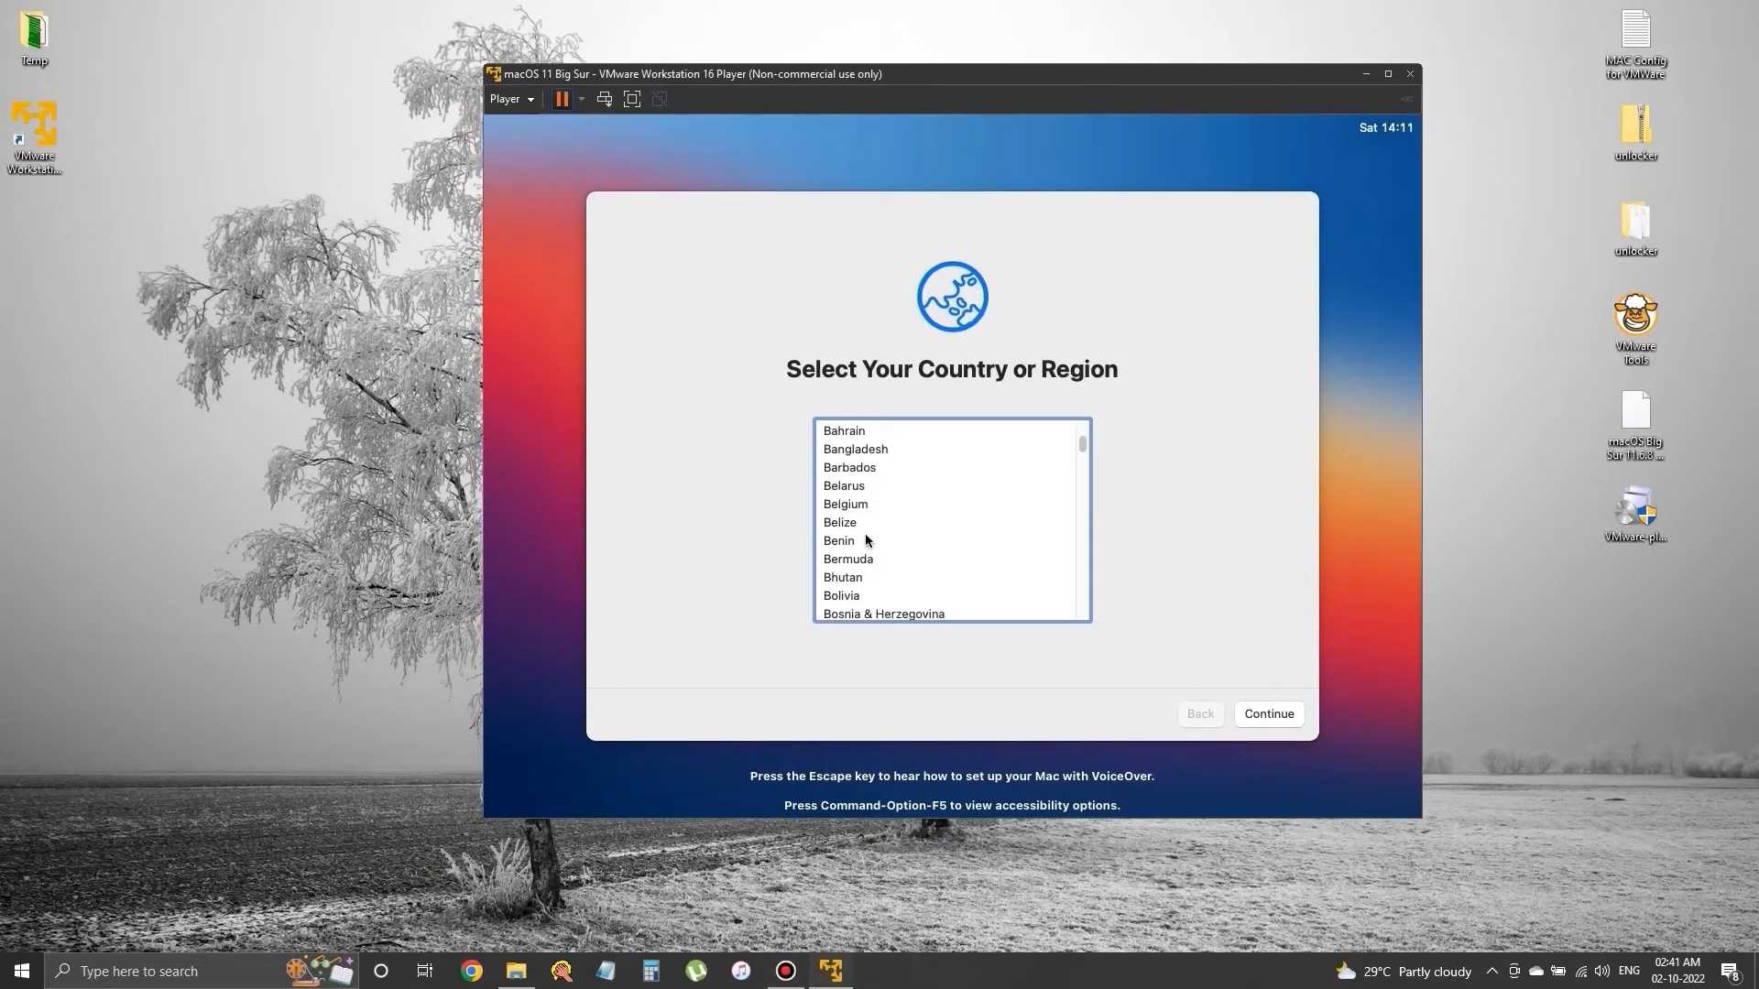
left_click(852, 526)
left_click(1272, 717)
left_click(1274, 718)
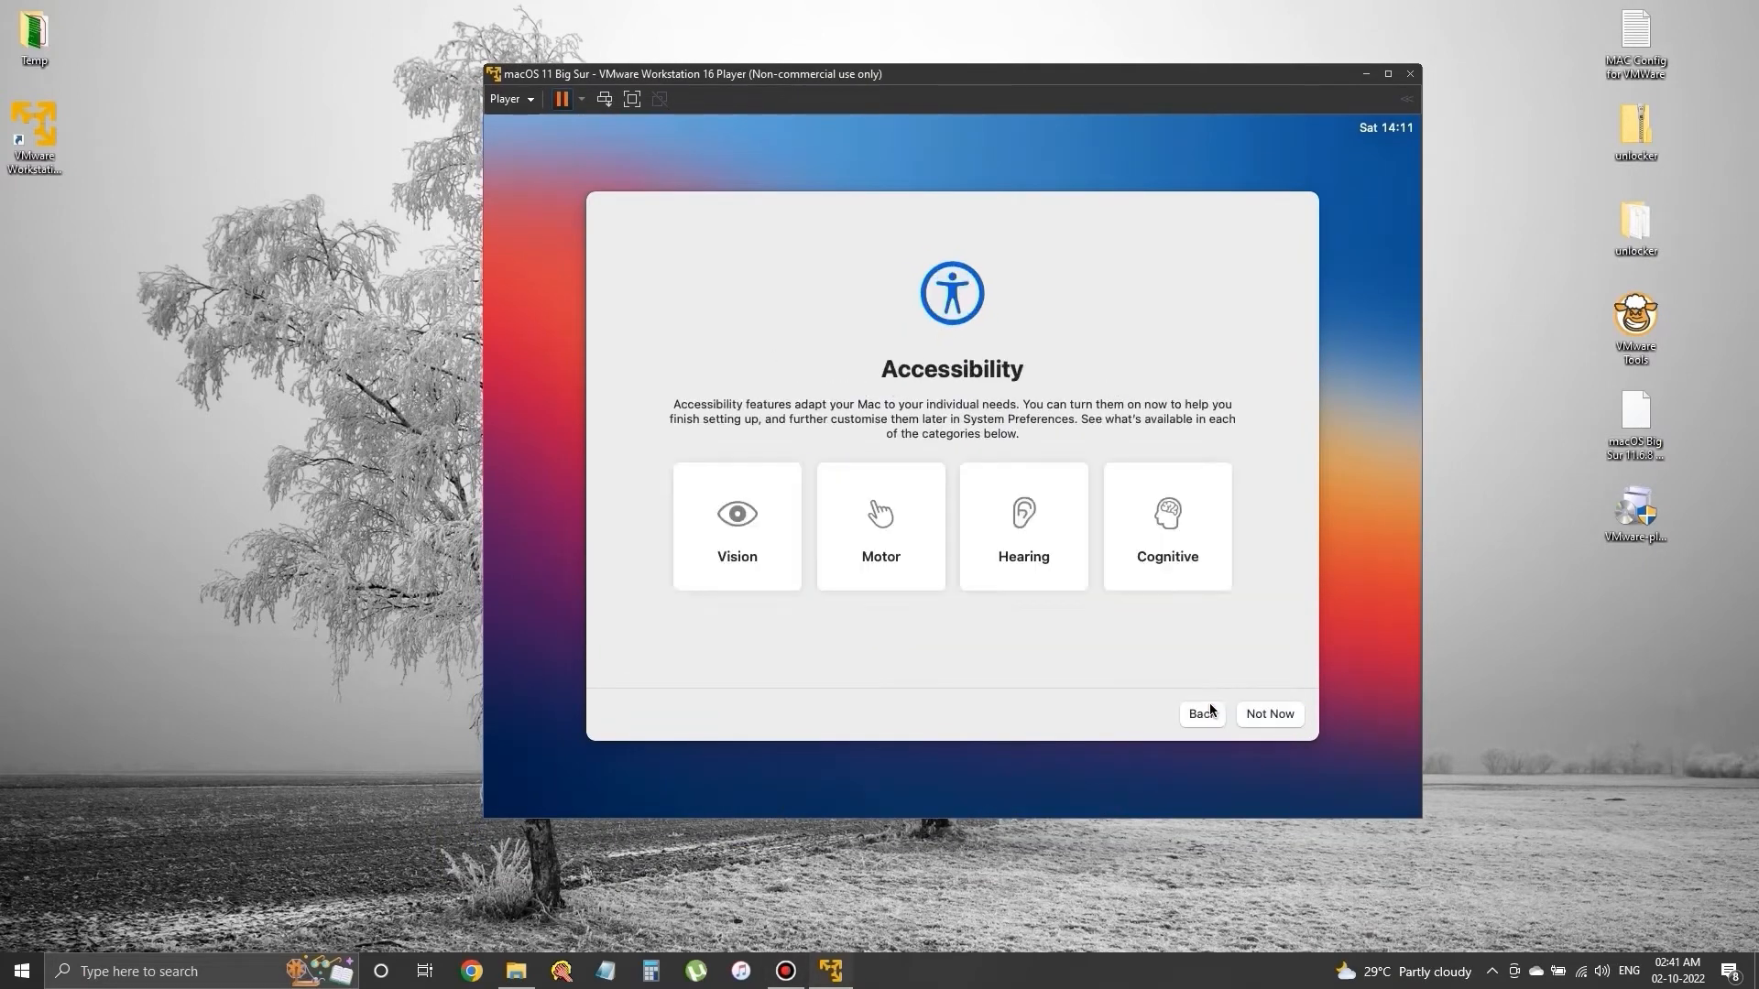
left_click(1256, 710)
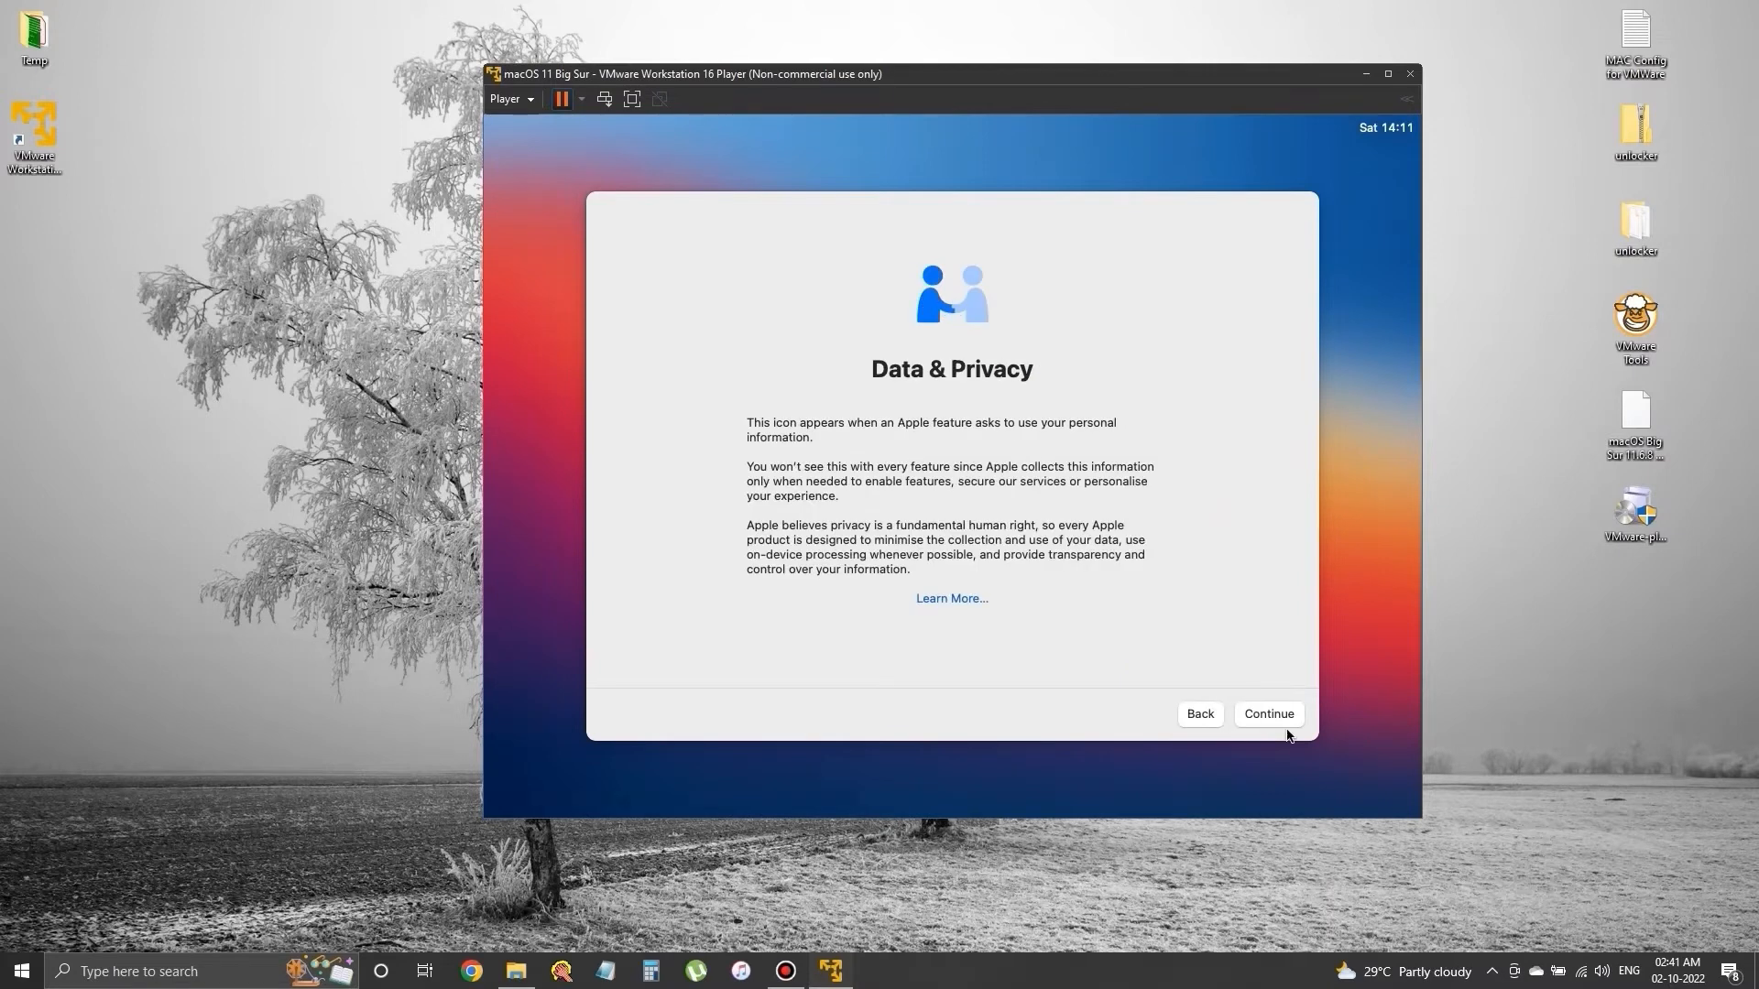
Continue past the Data & Privacy page in the macOS setup and skip Migration Assistant and the Apple ID sign-in
left_click(1272, 715)
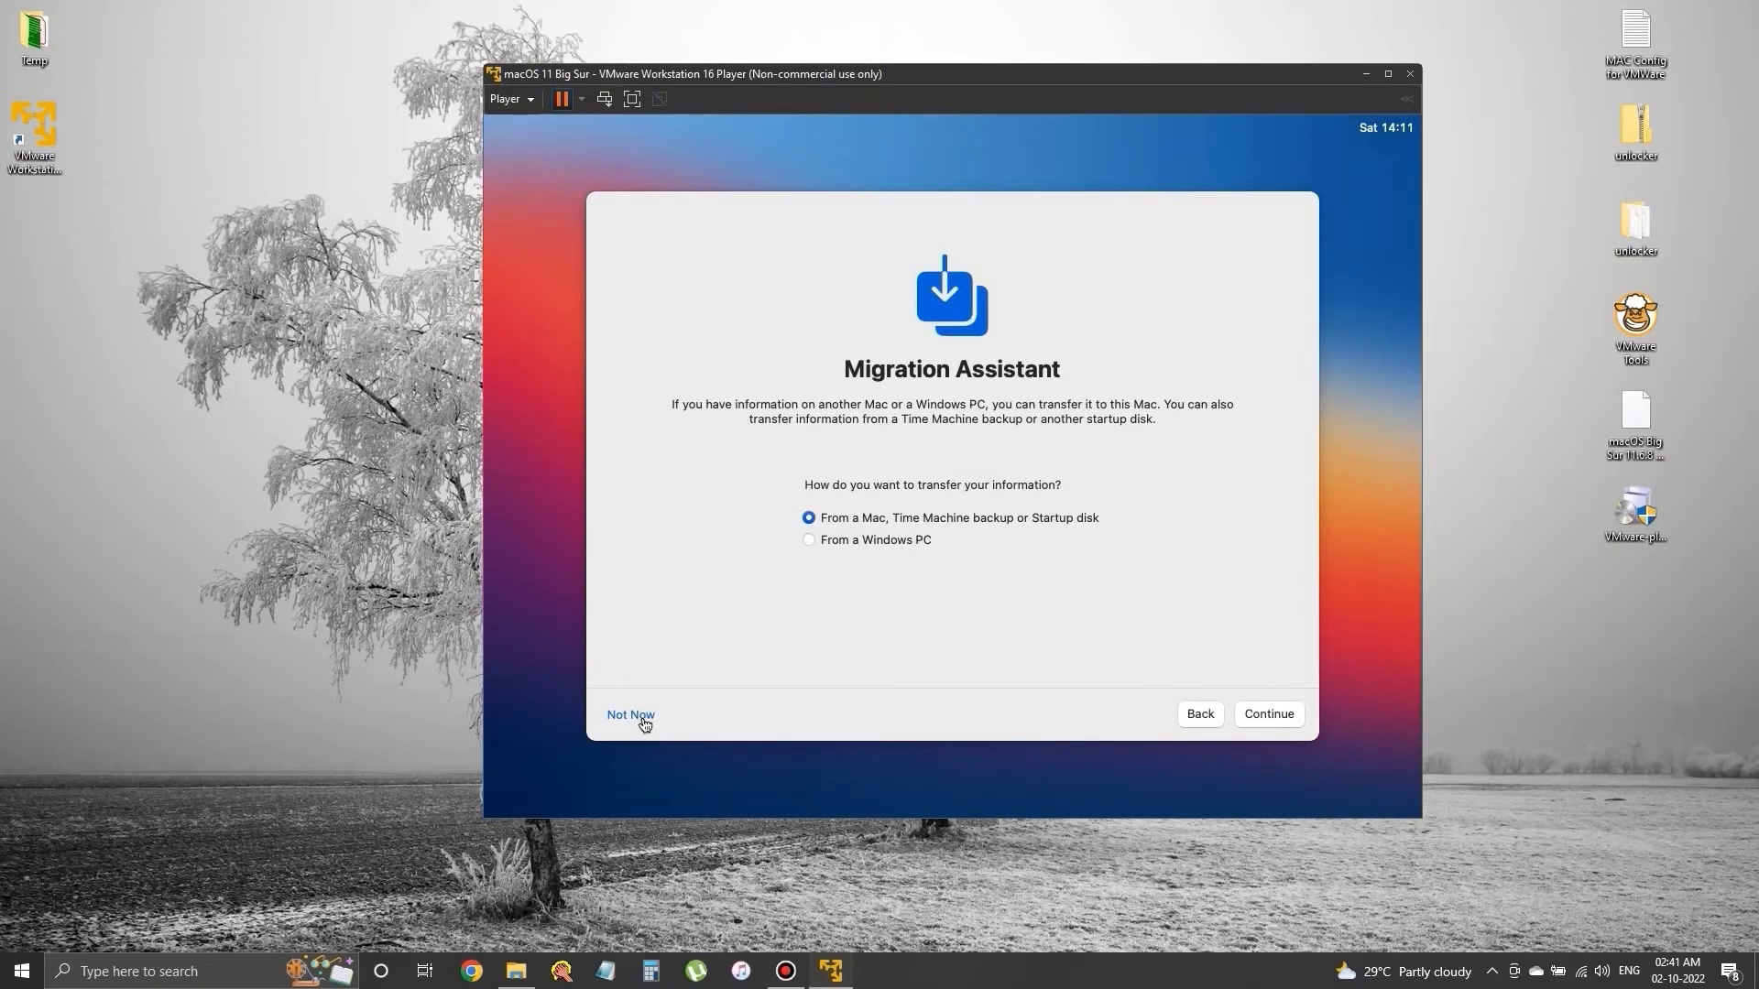
left_click(644, 724)
left_click(673, 713)
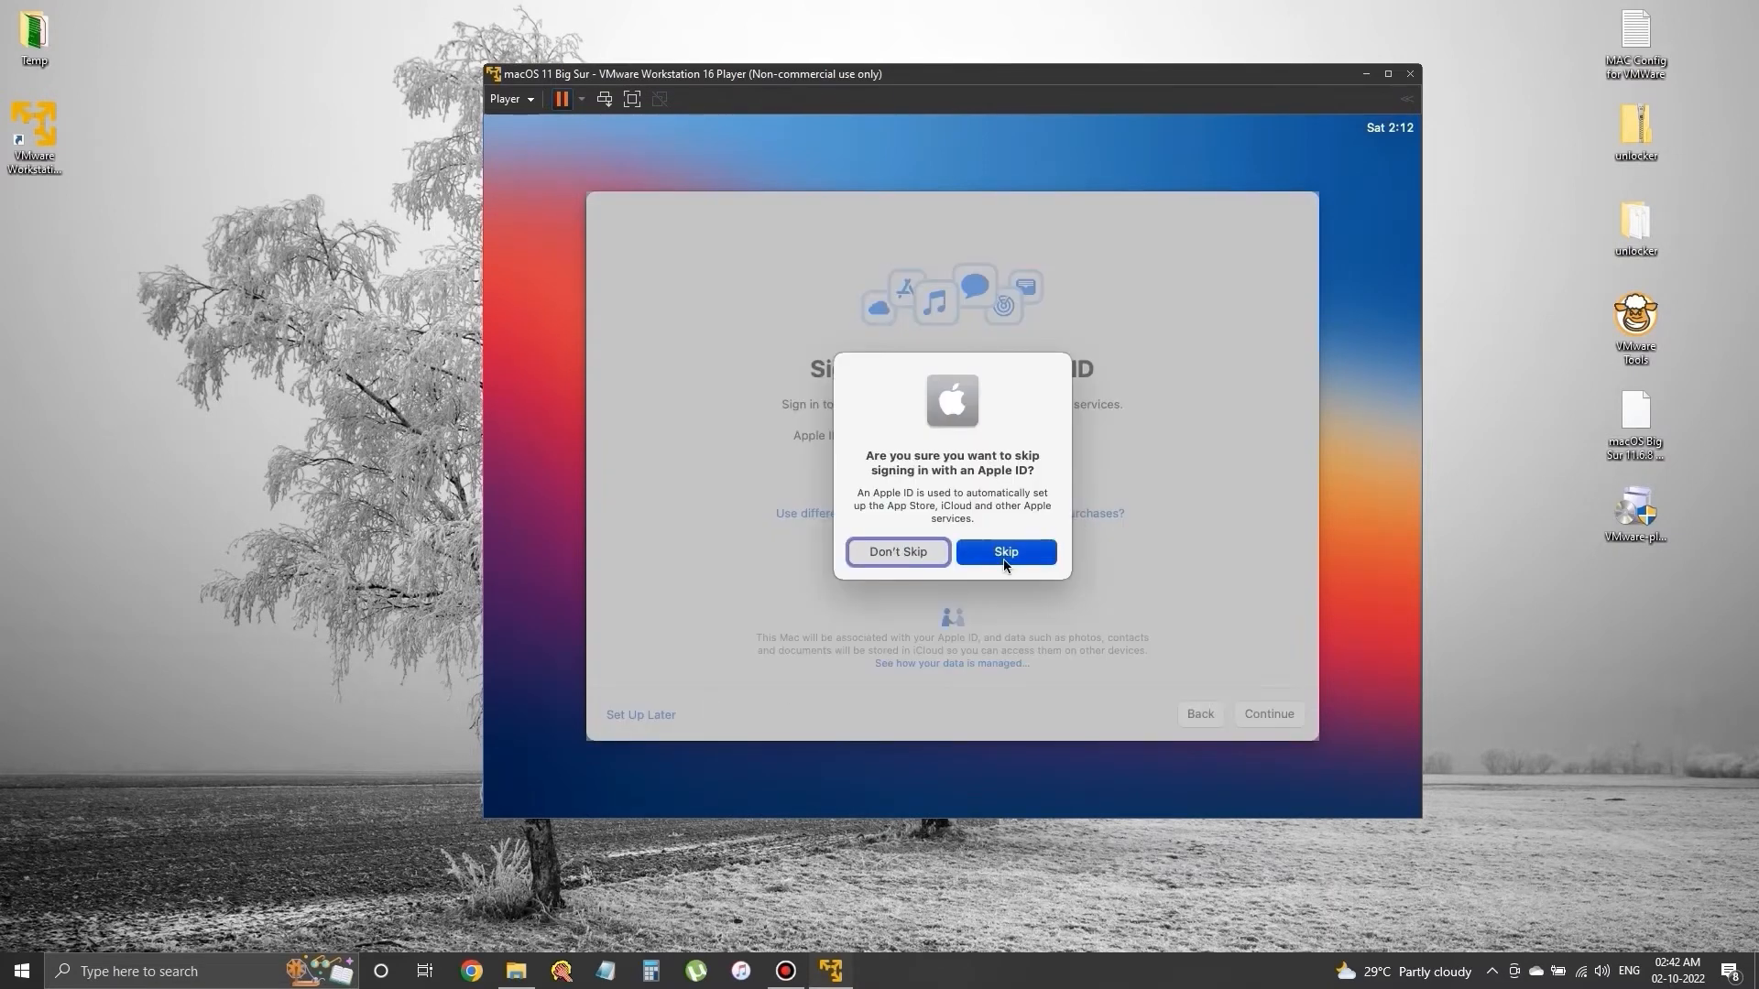
left_click(1003, 558)
key("Return")
left_click(1003, 545)
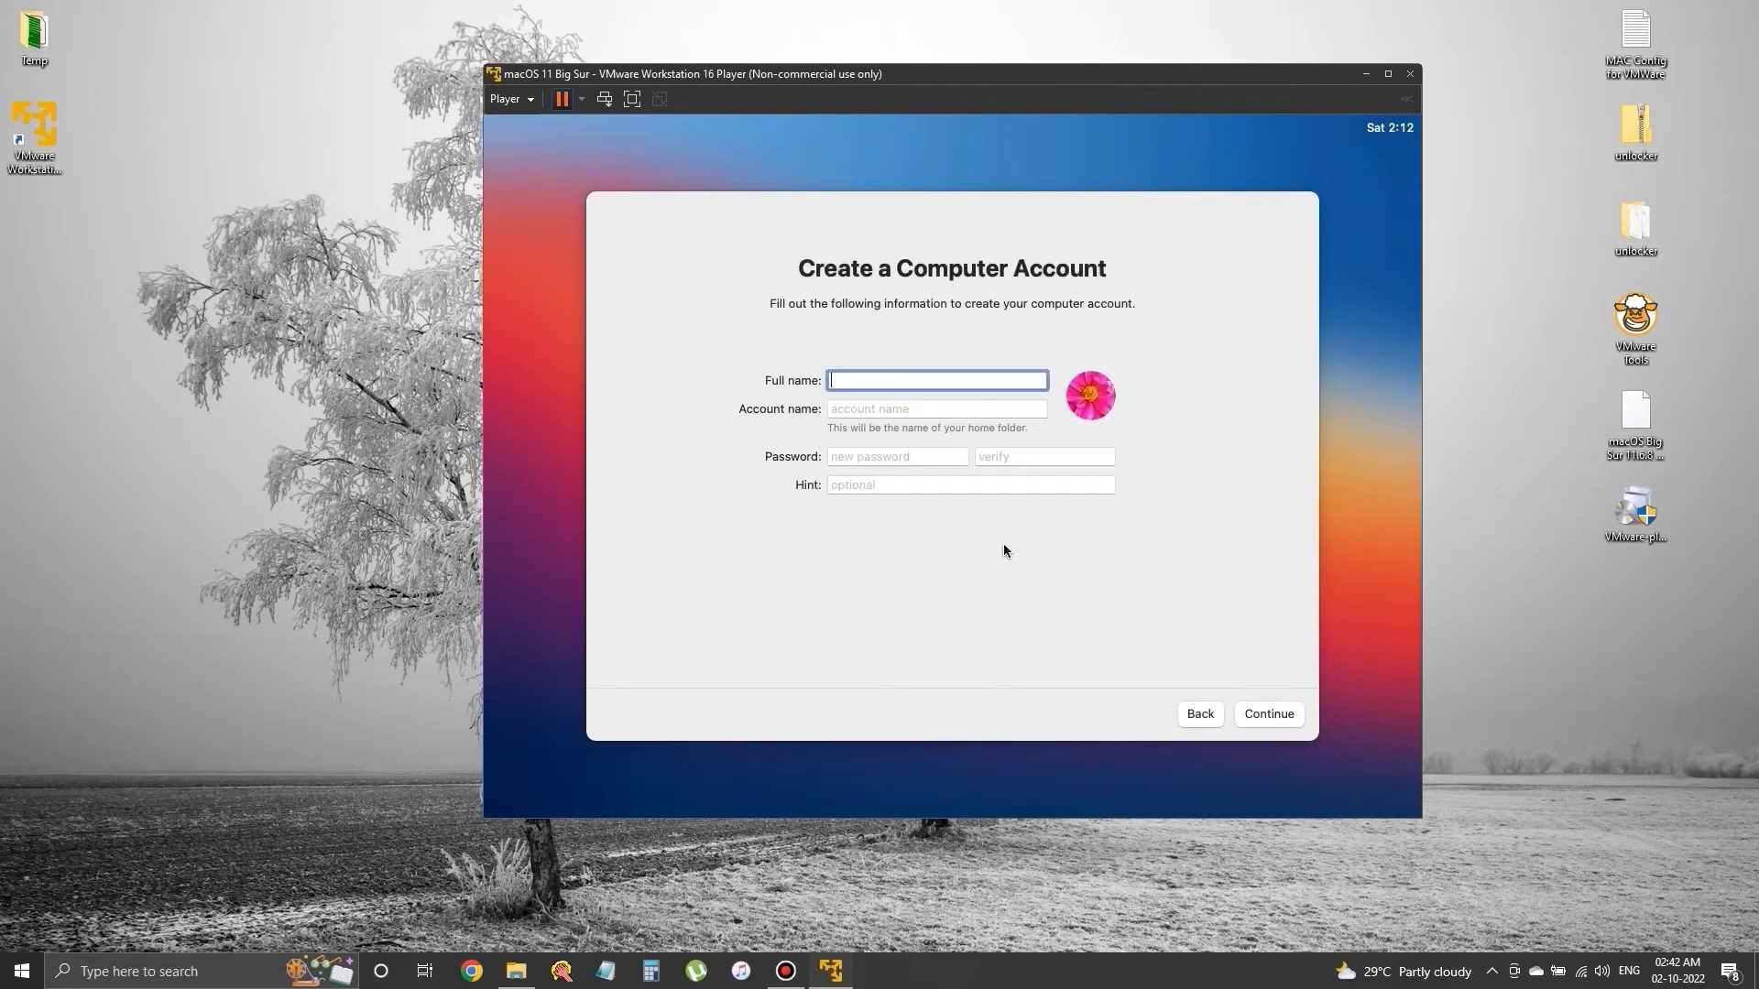
Create the computer account by entering the full name, account name and account password, leaving the hint empty
type("Madan")
key("Tab")
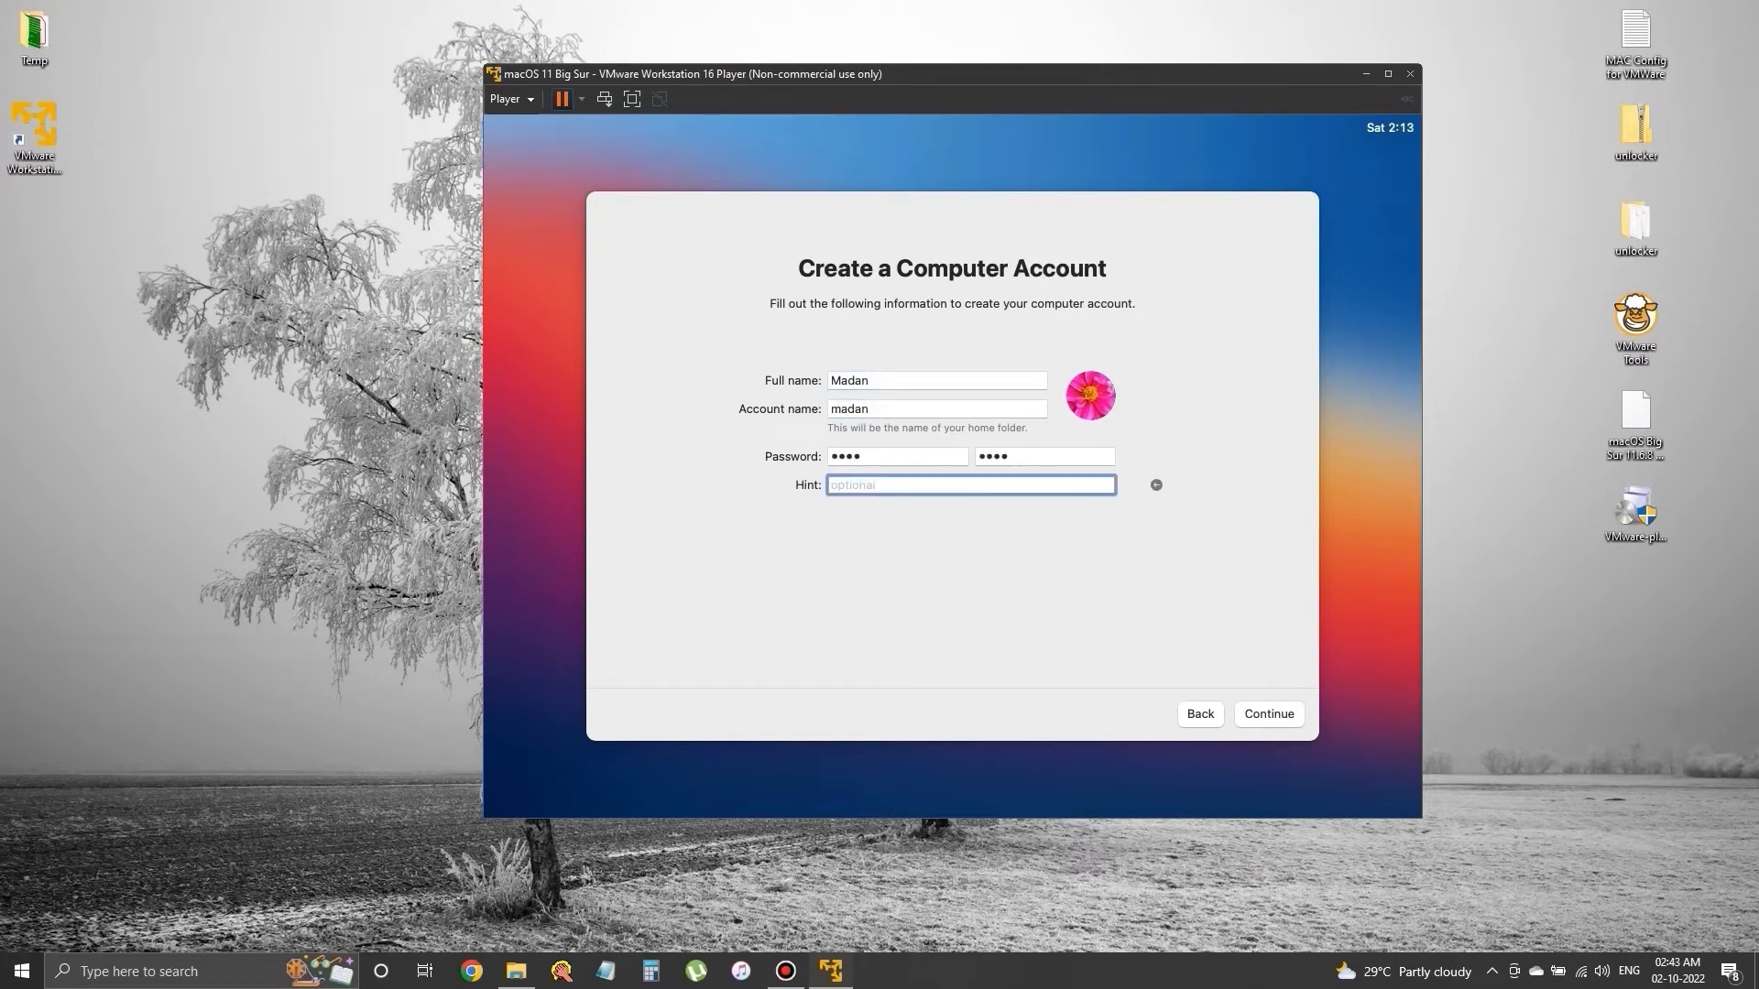
left_click(1271, 717)
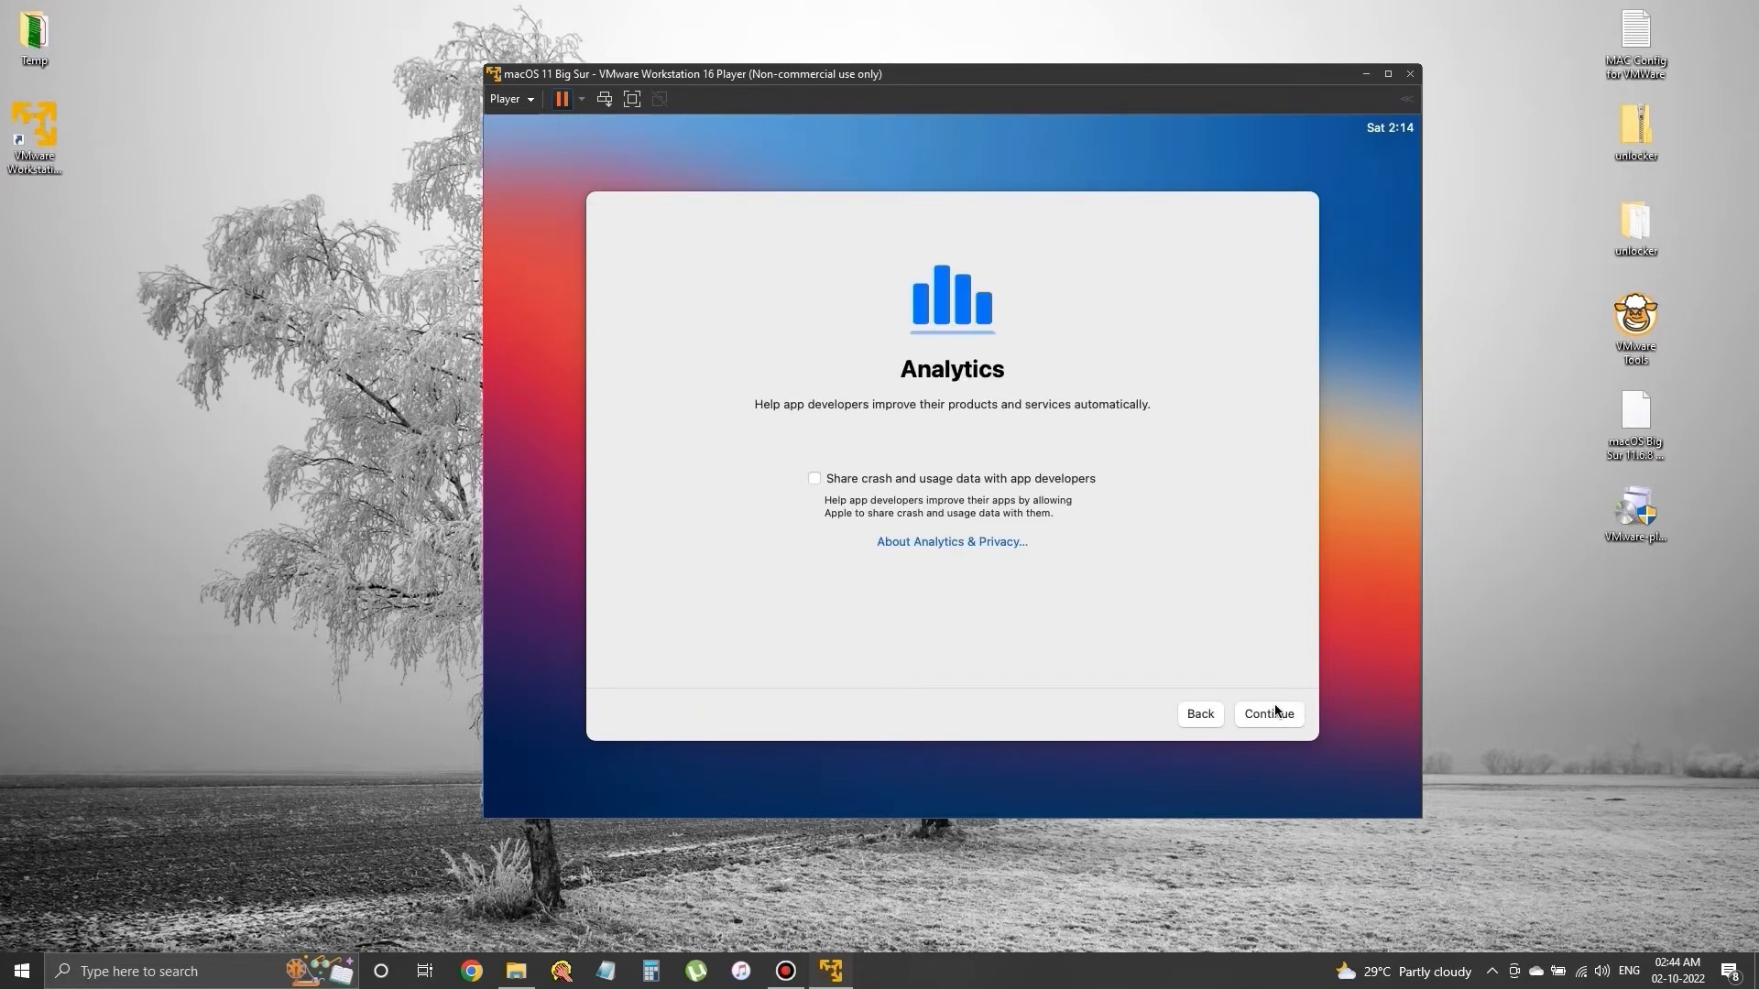
Complete the remaining macOS setup pages with crash data sharing off, Ask Siri enabled and the Dark appearance
left_click(1269, 713)
left_click(668, 720)
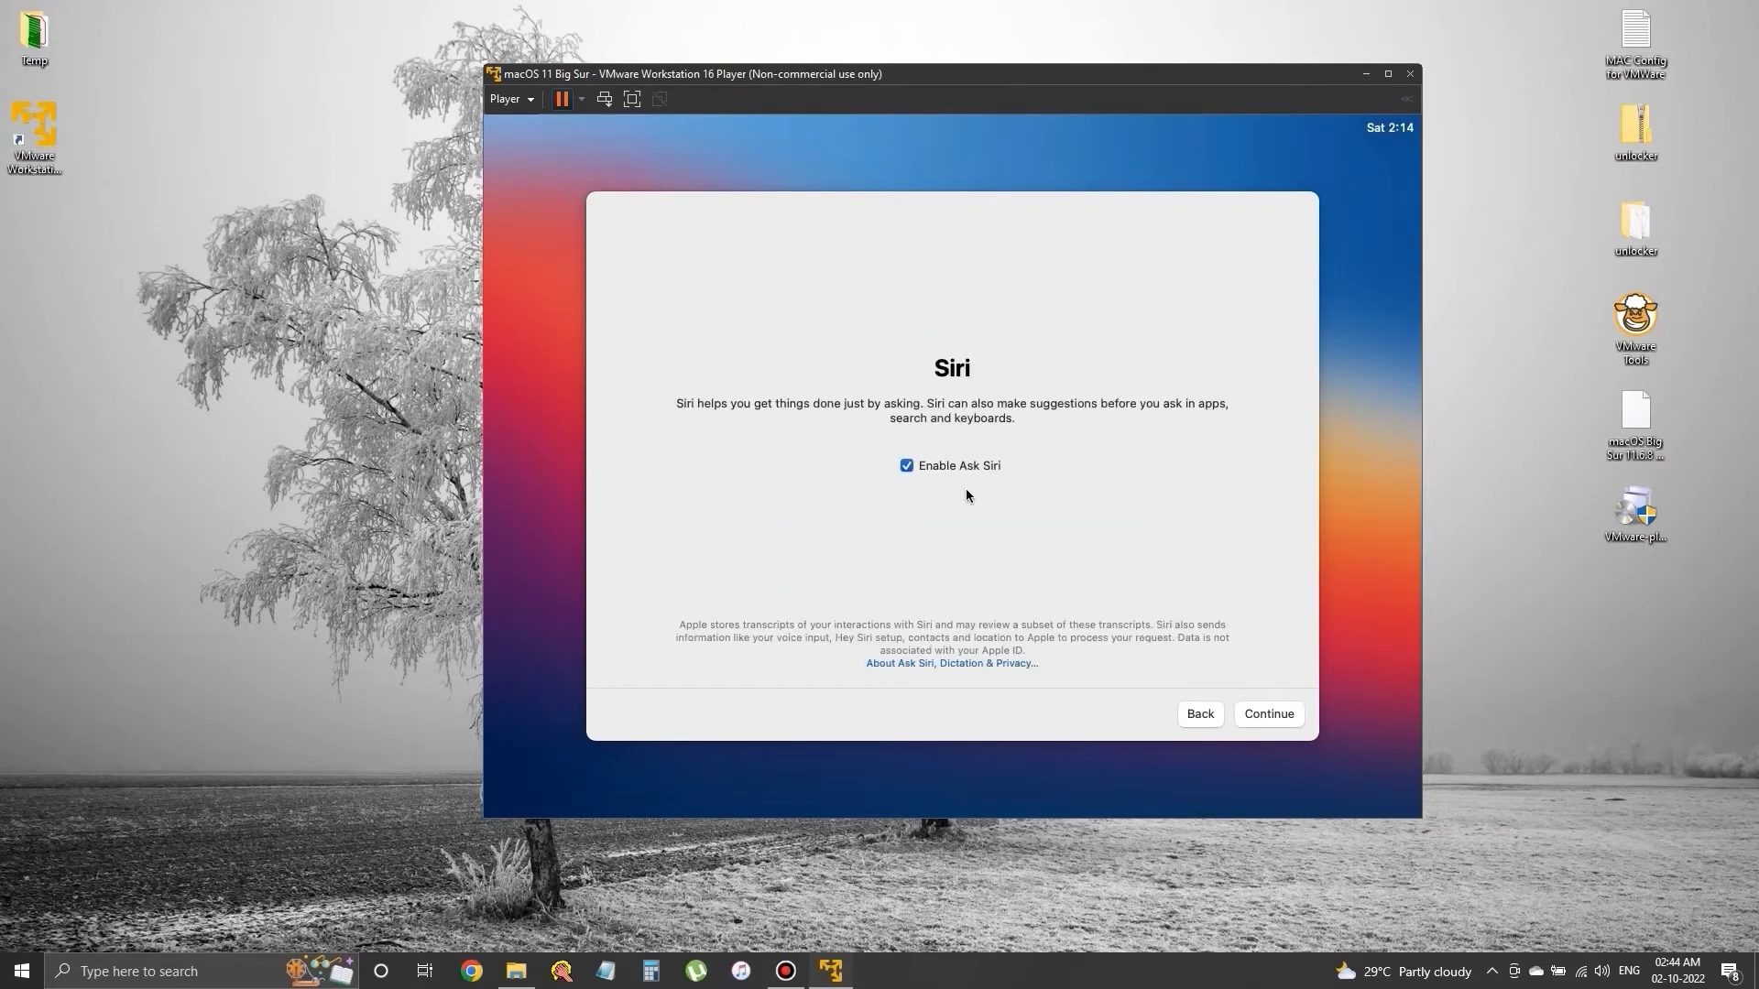
left_click(1282, 713)
left_click(1267, 715)
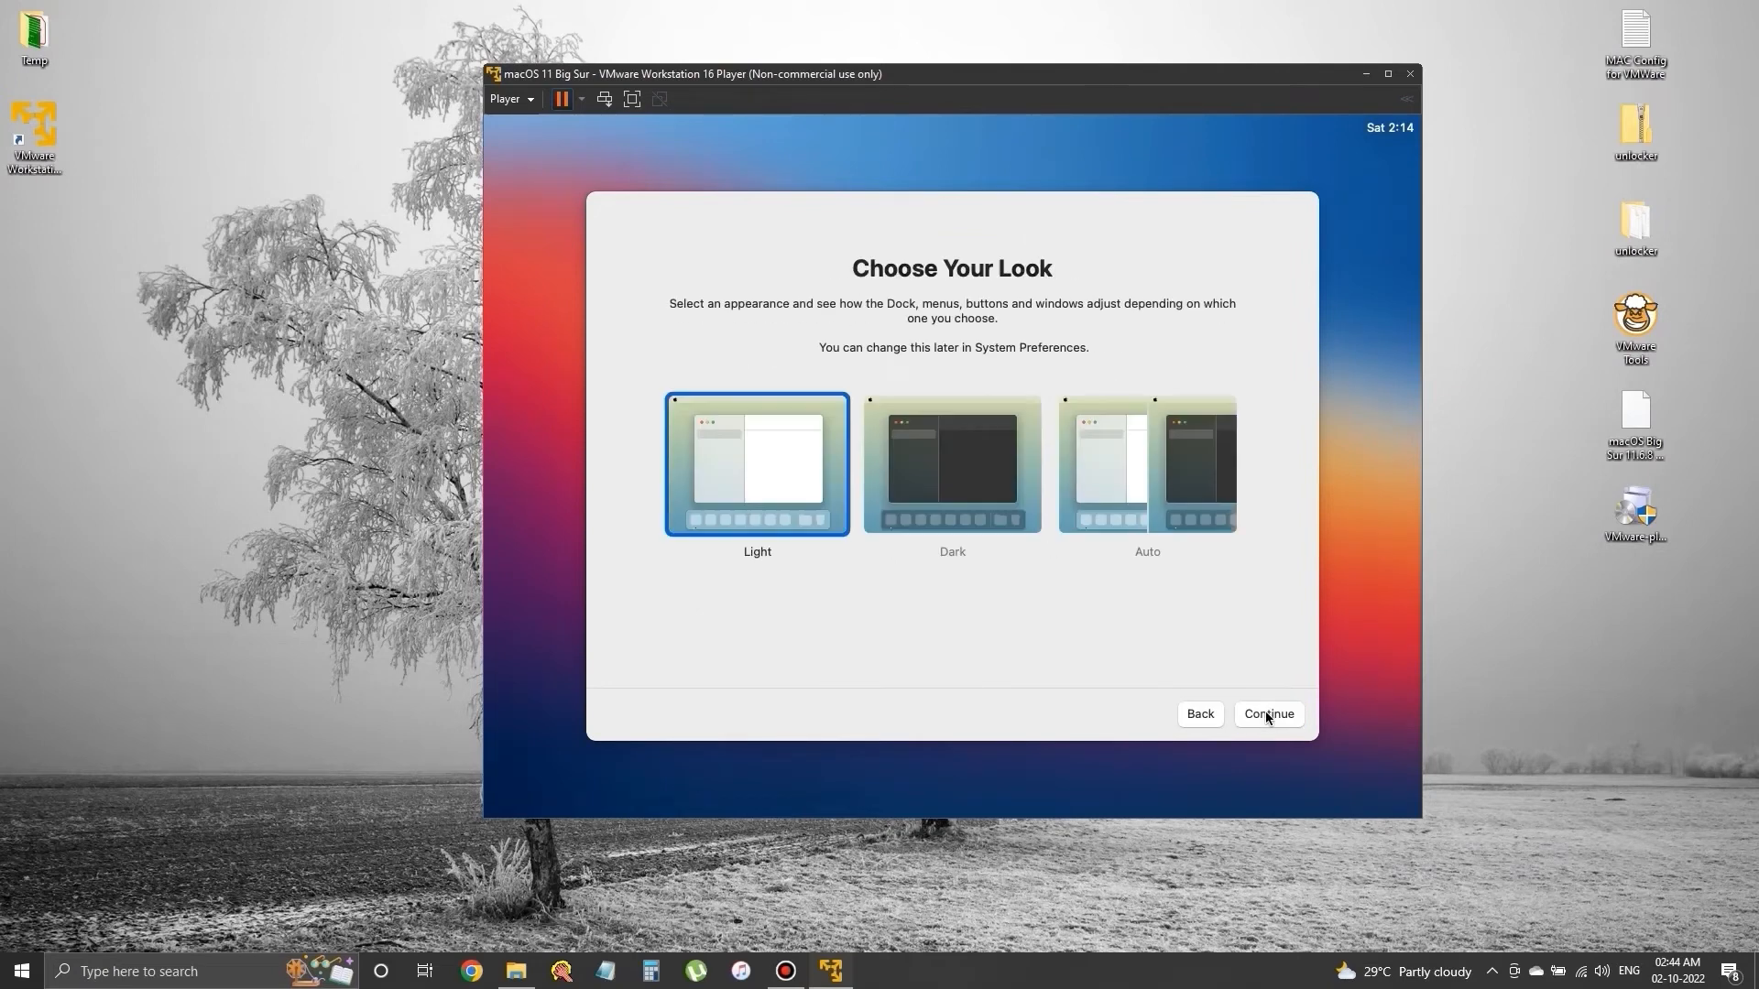
left_click(997, 492)
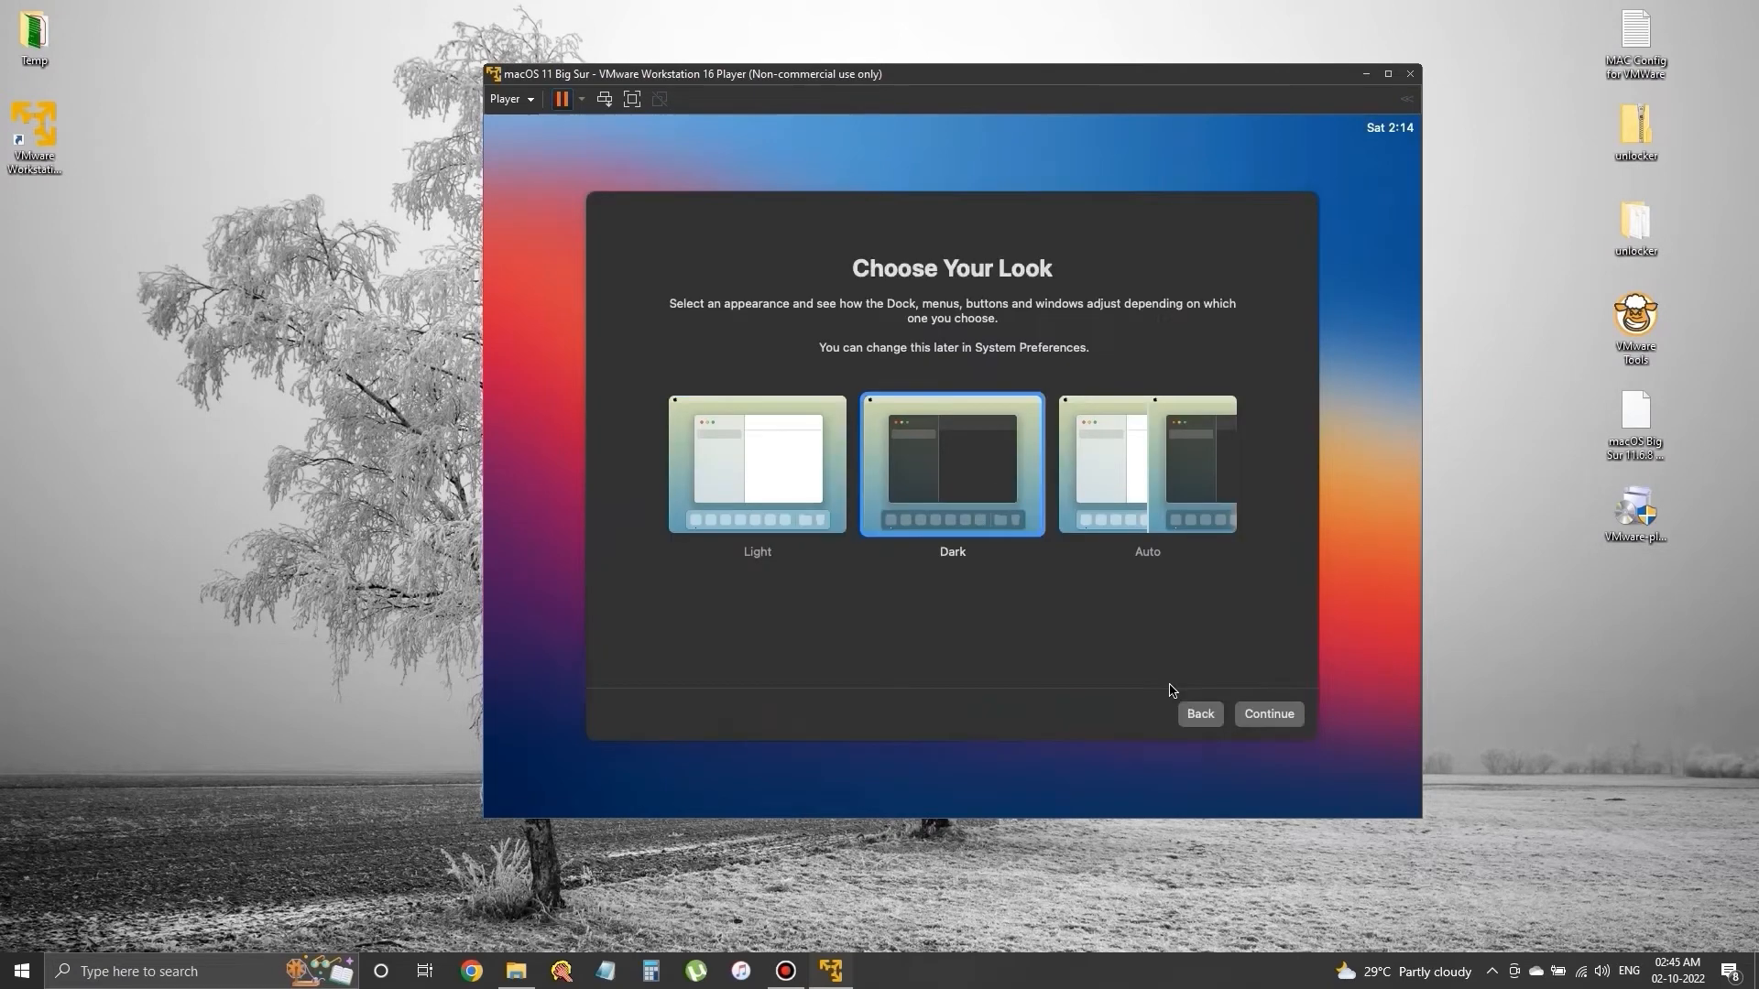
left_click(1270, 714)
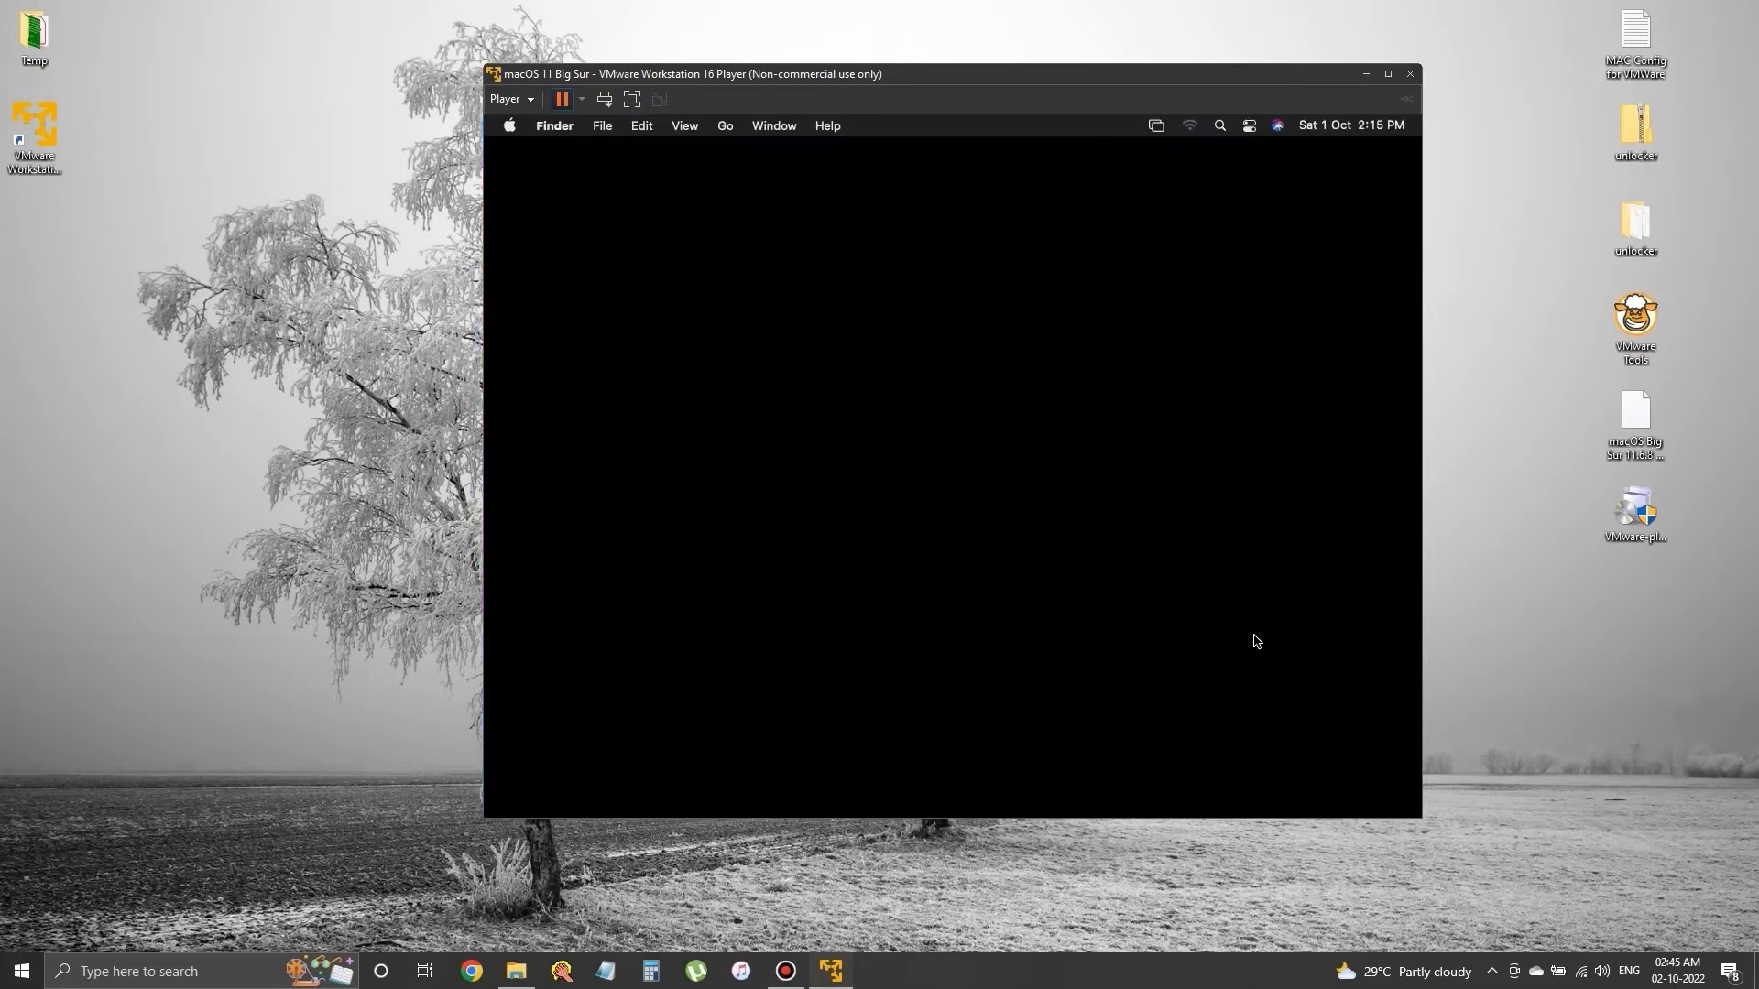
Show the virtual machine in full screen mode and open About This Mac
left_click(1388, 74)
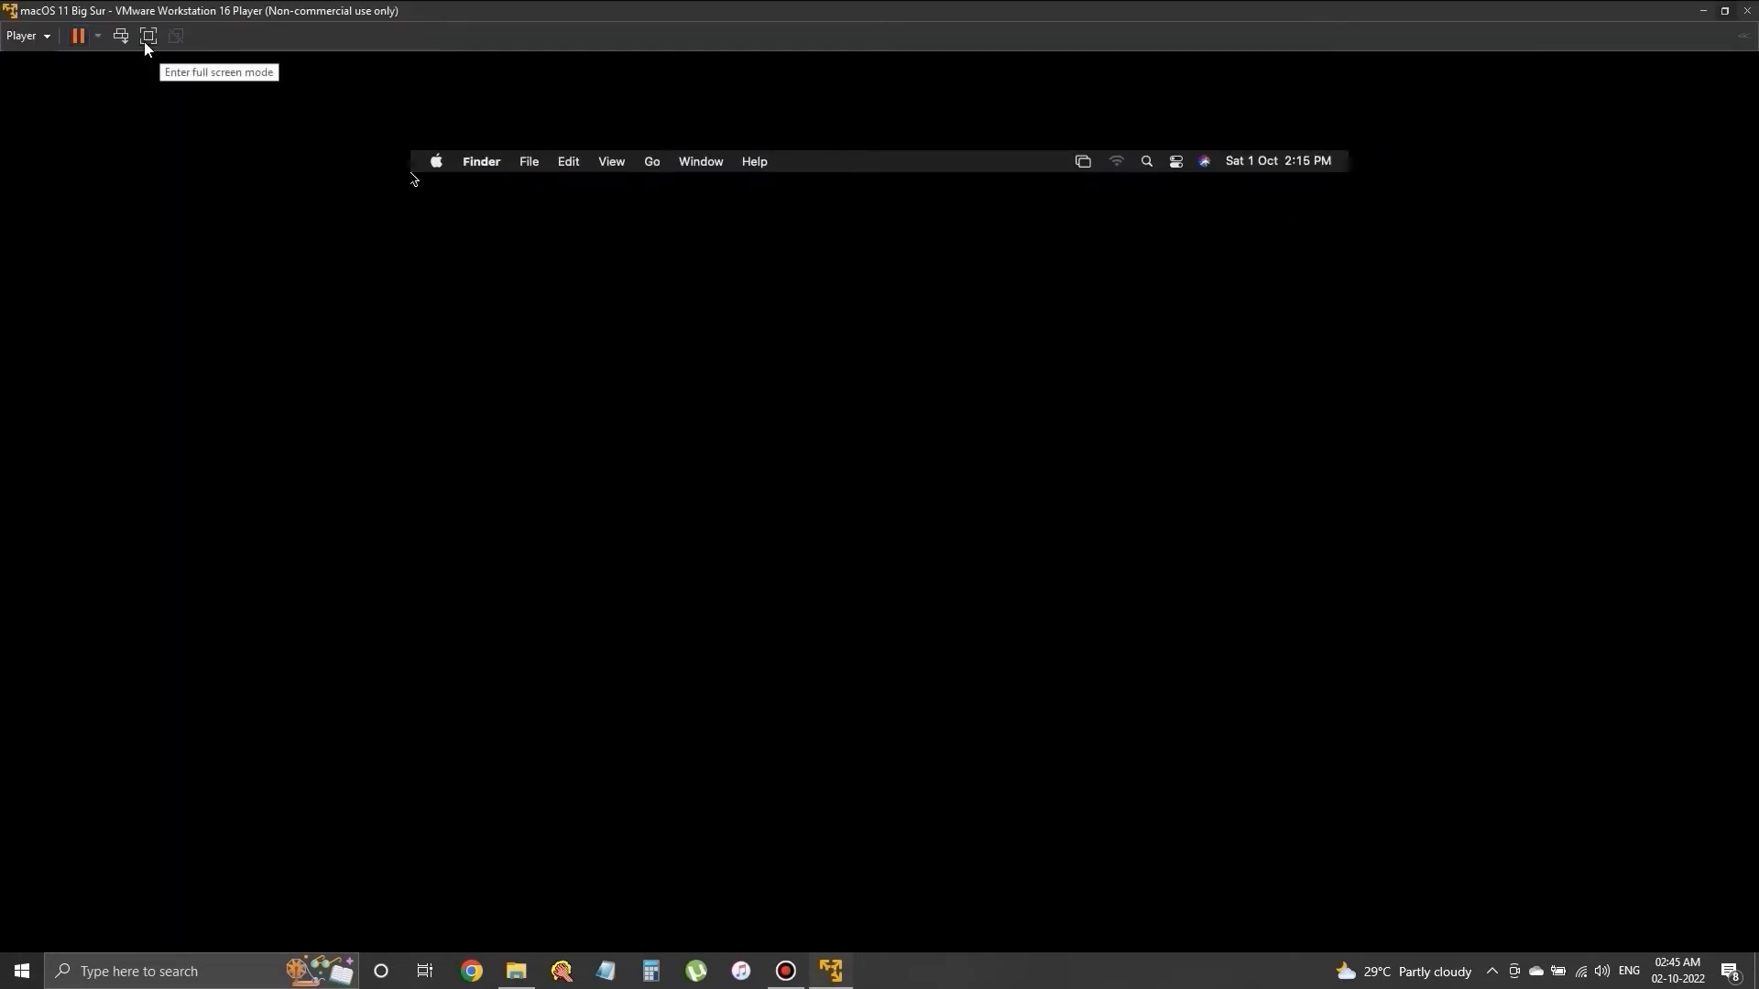
left_click(145, 41)
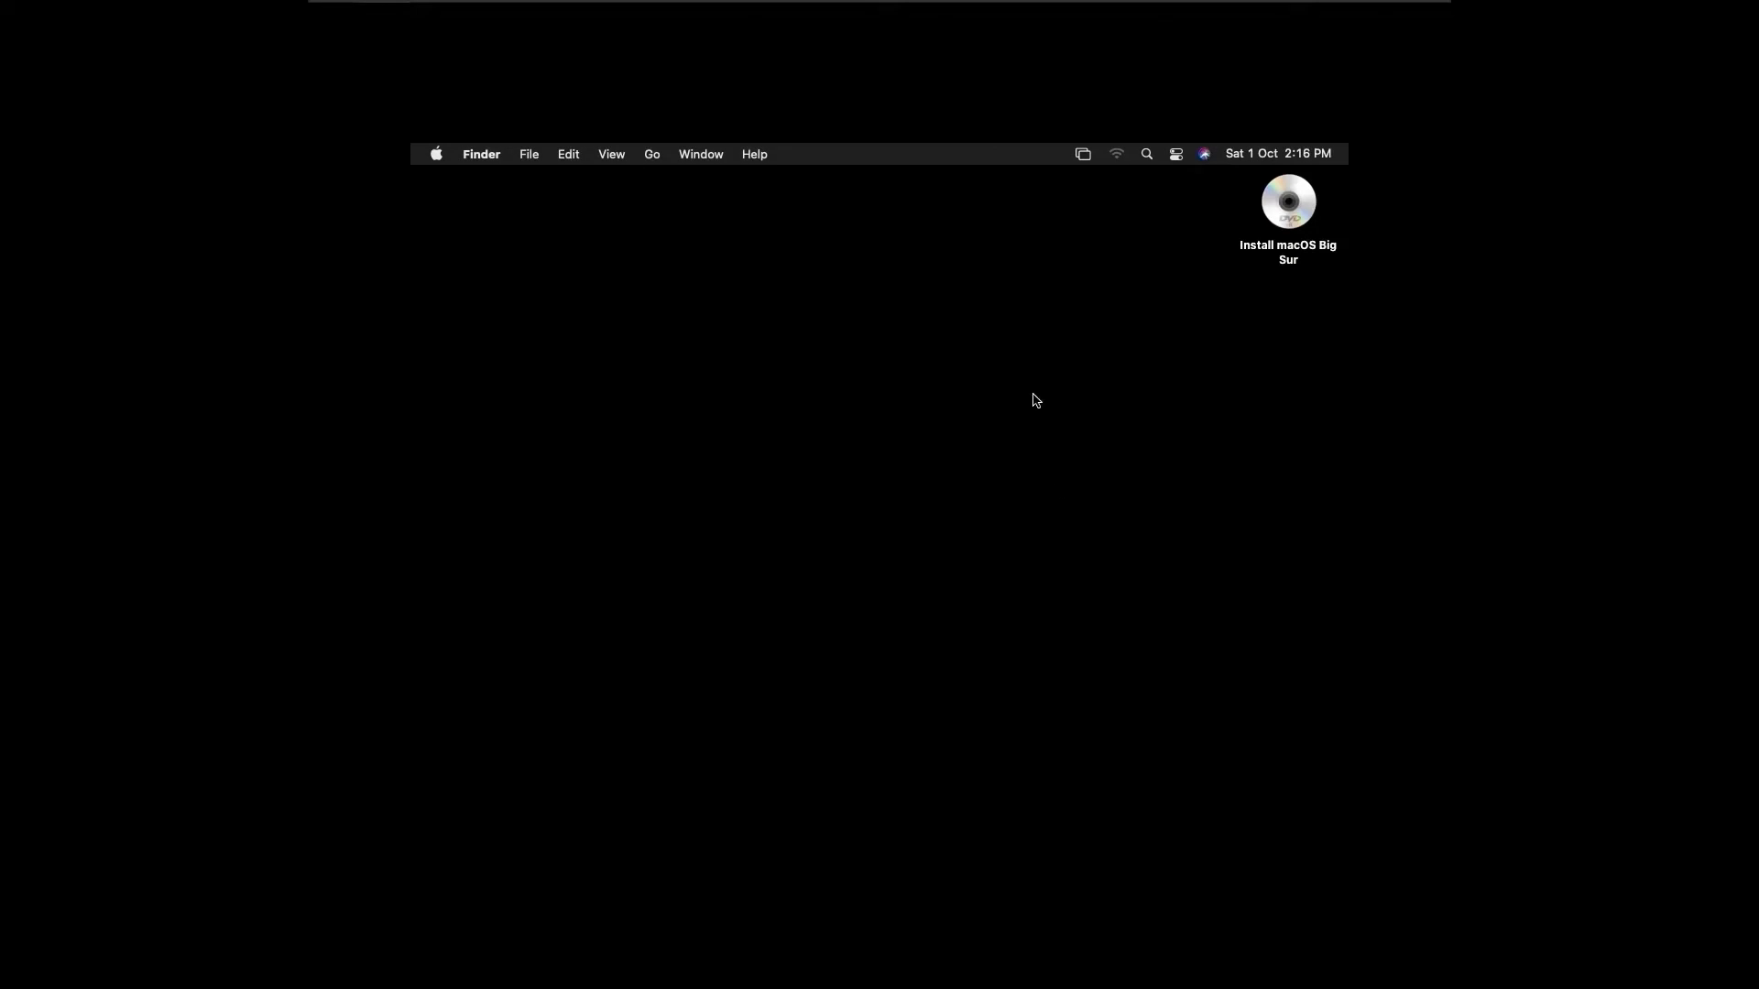
left_click(438, 156)
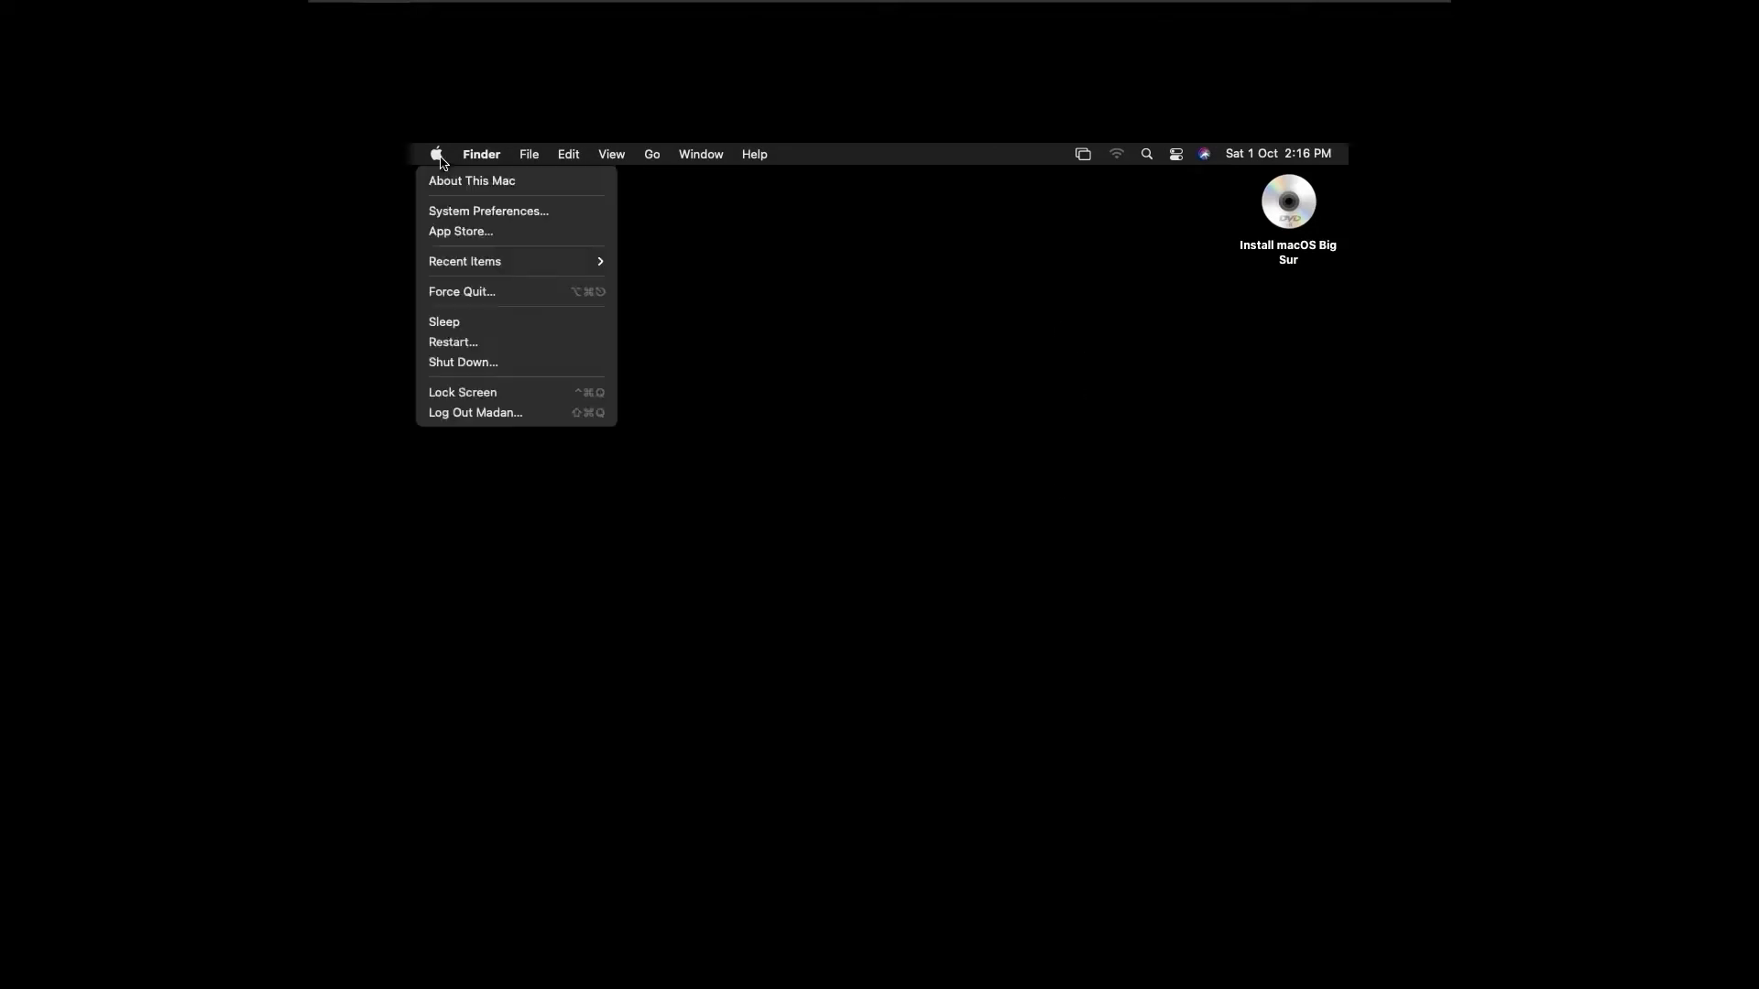
left_click(456, 181)
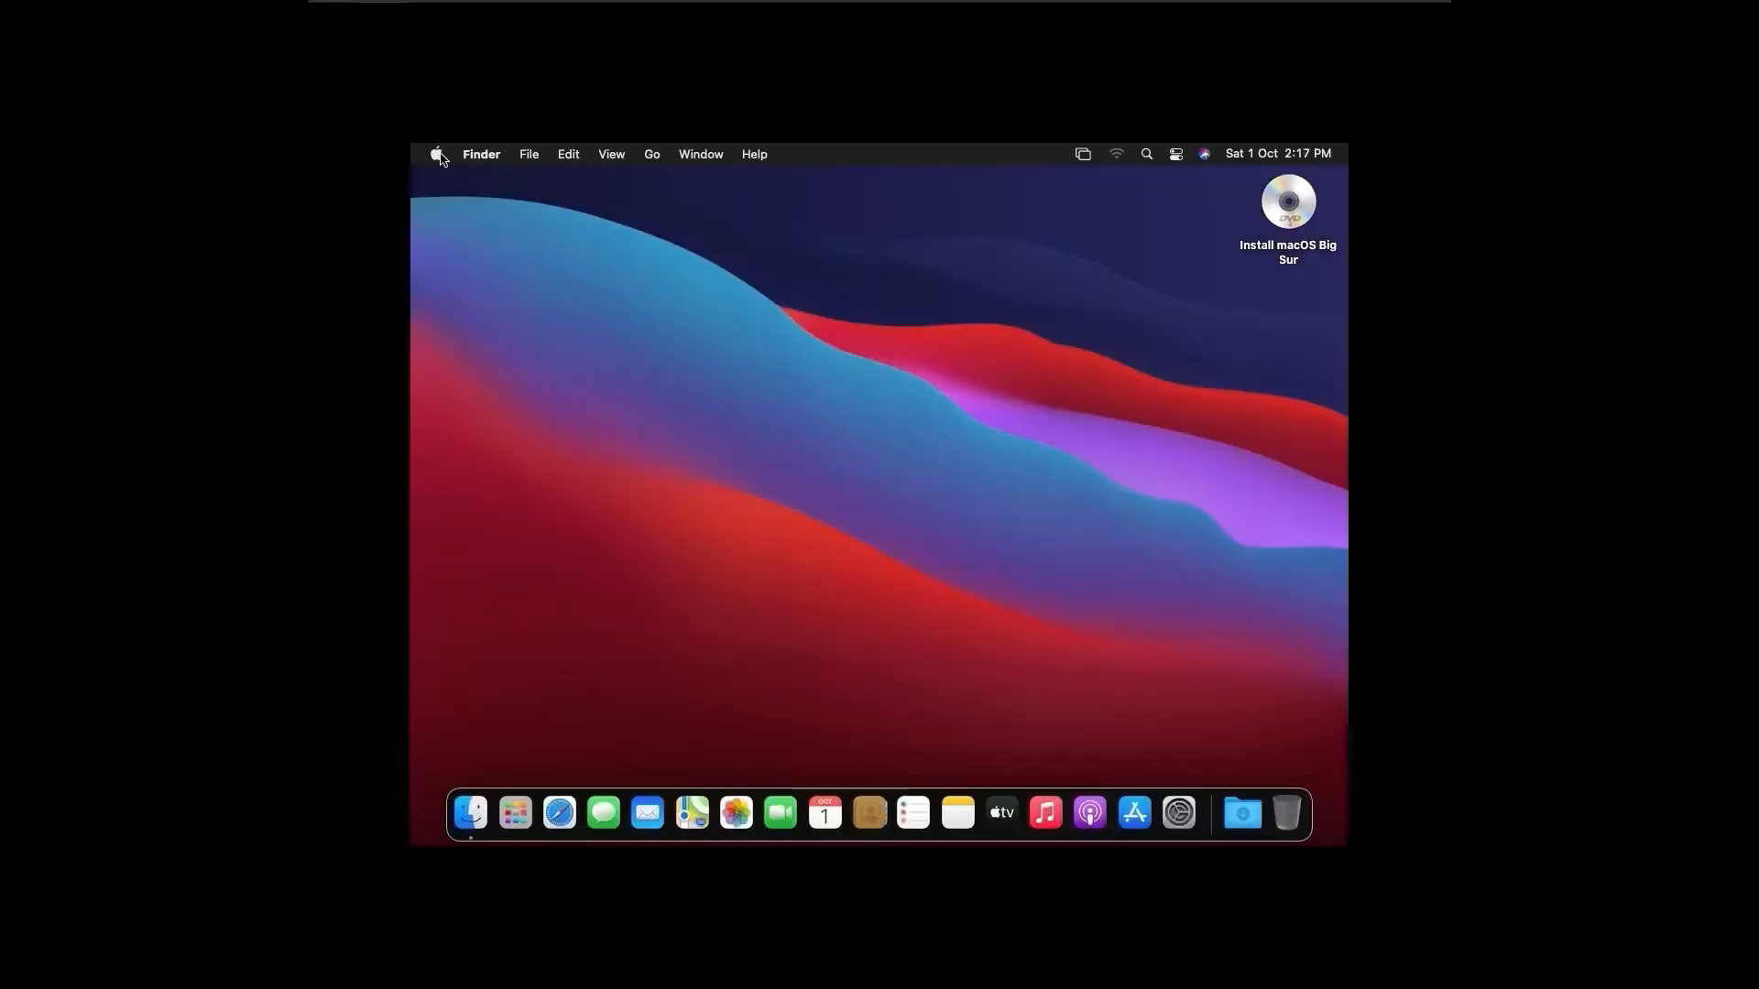
Shut down macOS in the virtual machine and confirm the shutdown
left_click(436, 154)
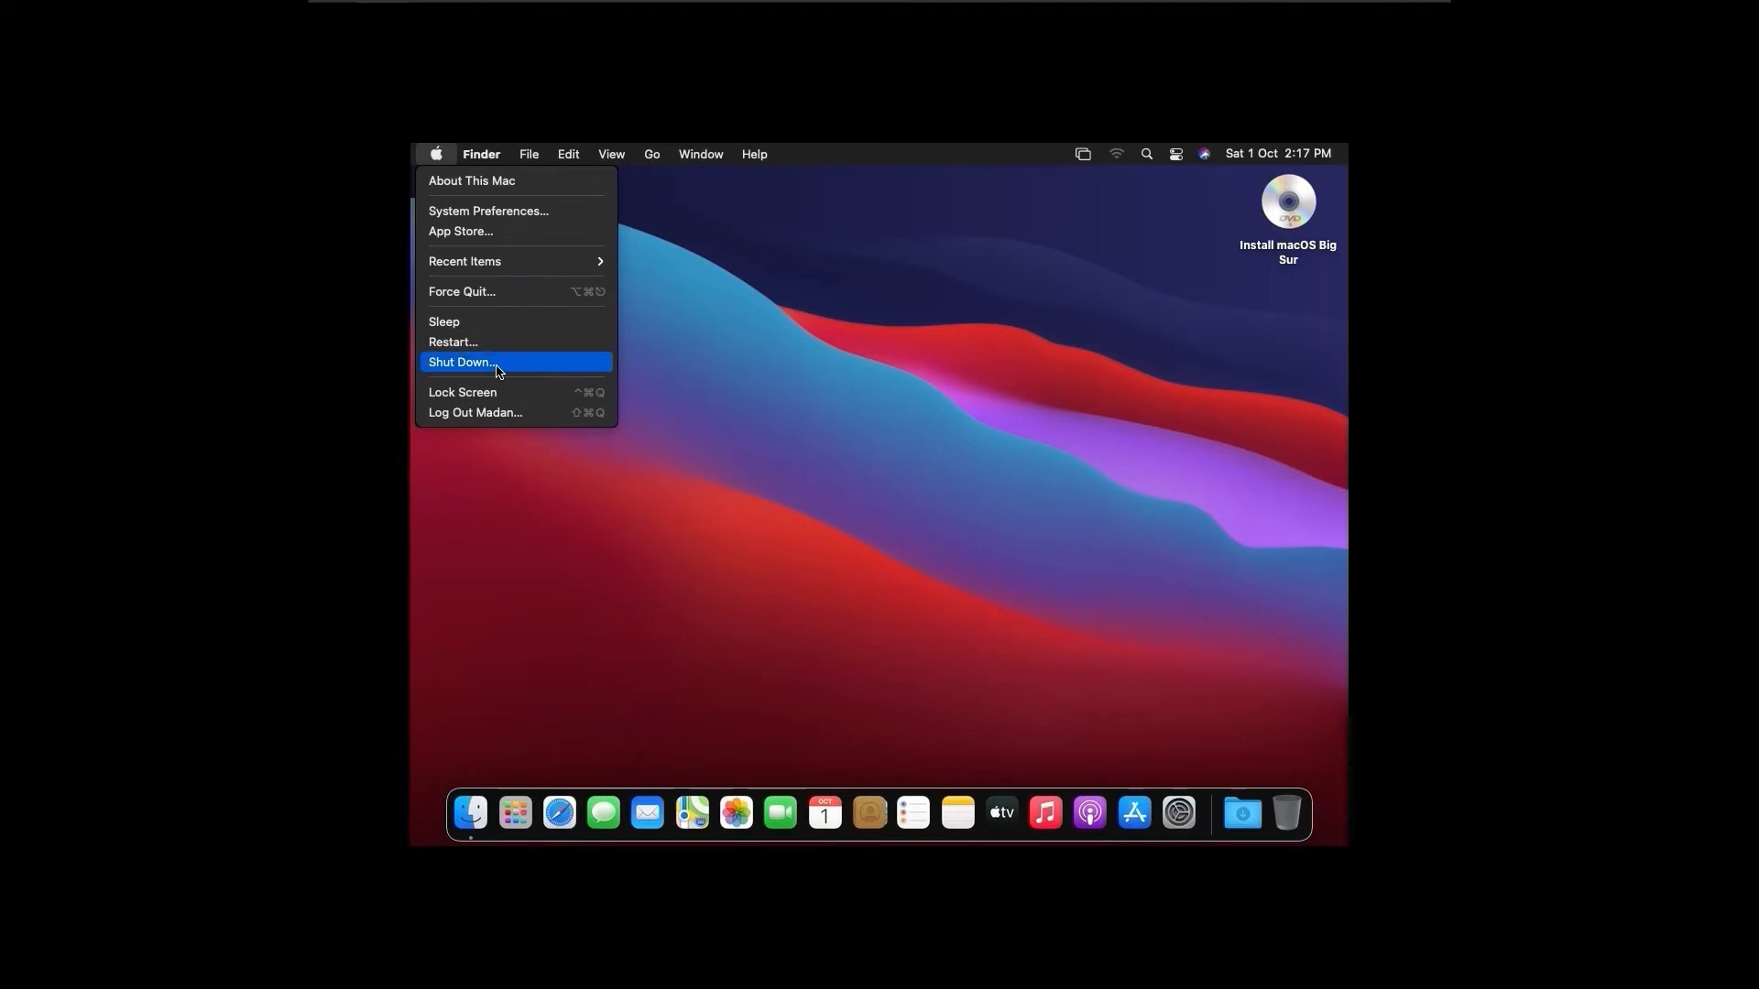
left_click(499, 367)
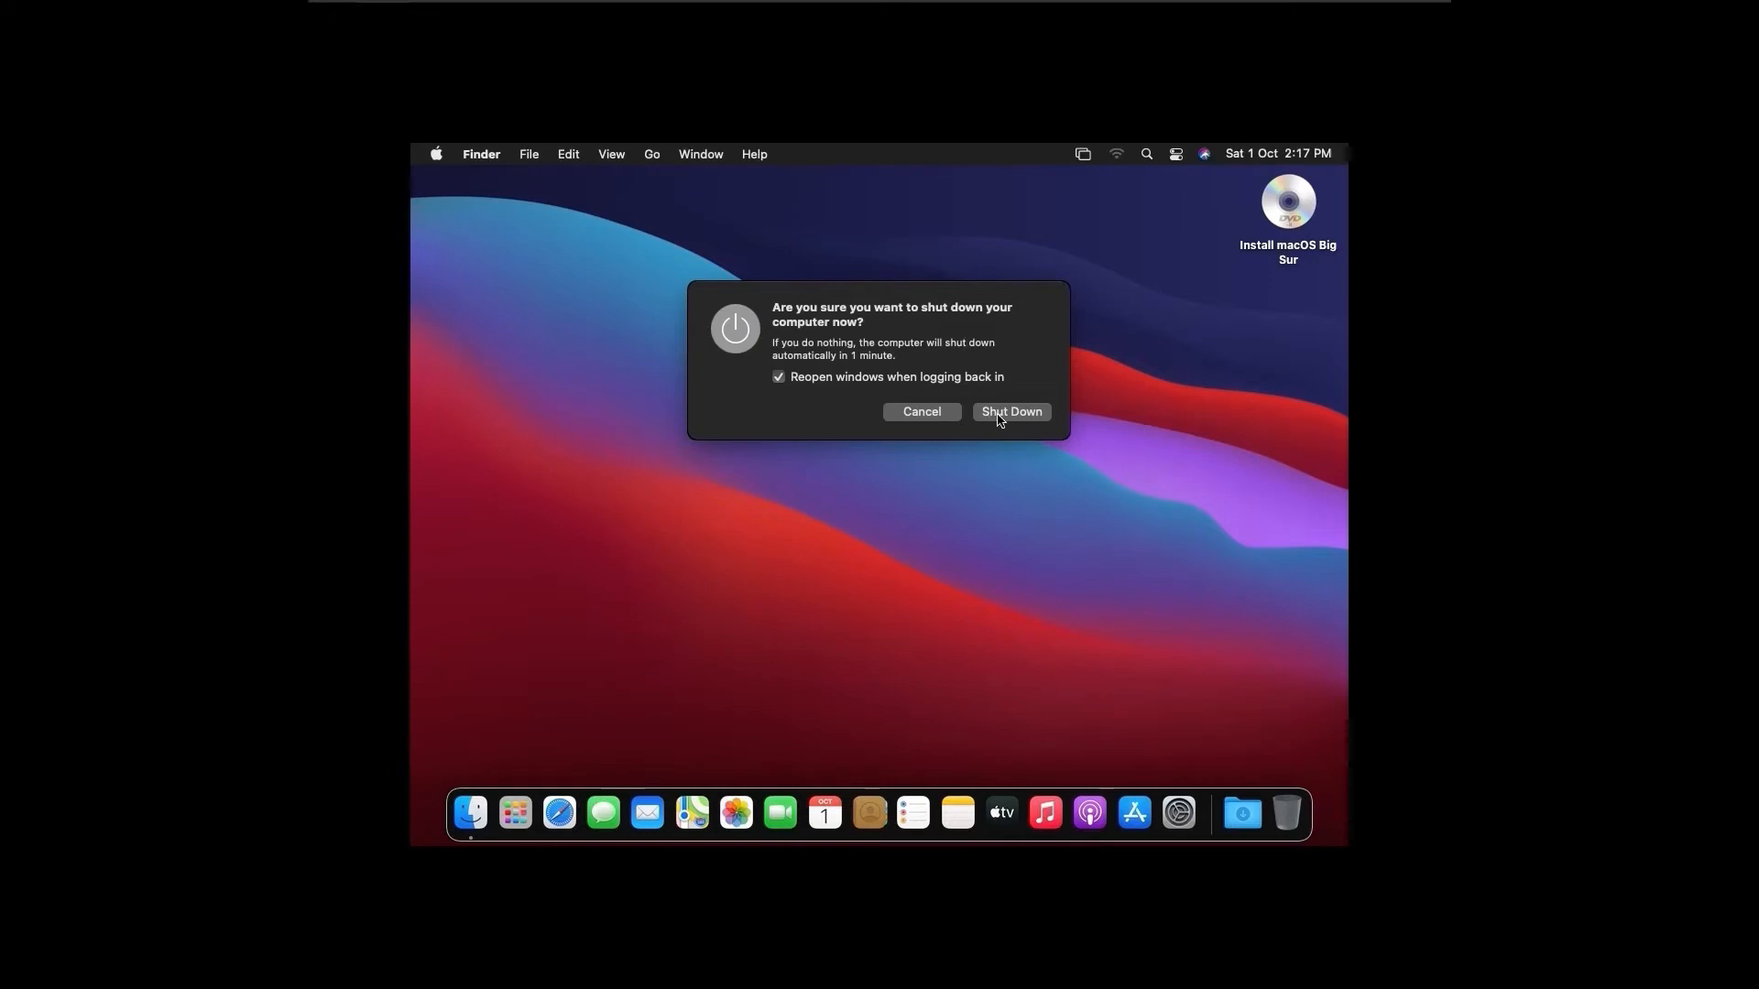
left_click(988, 417)
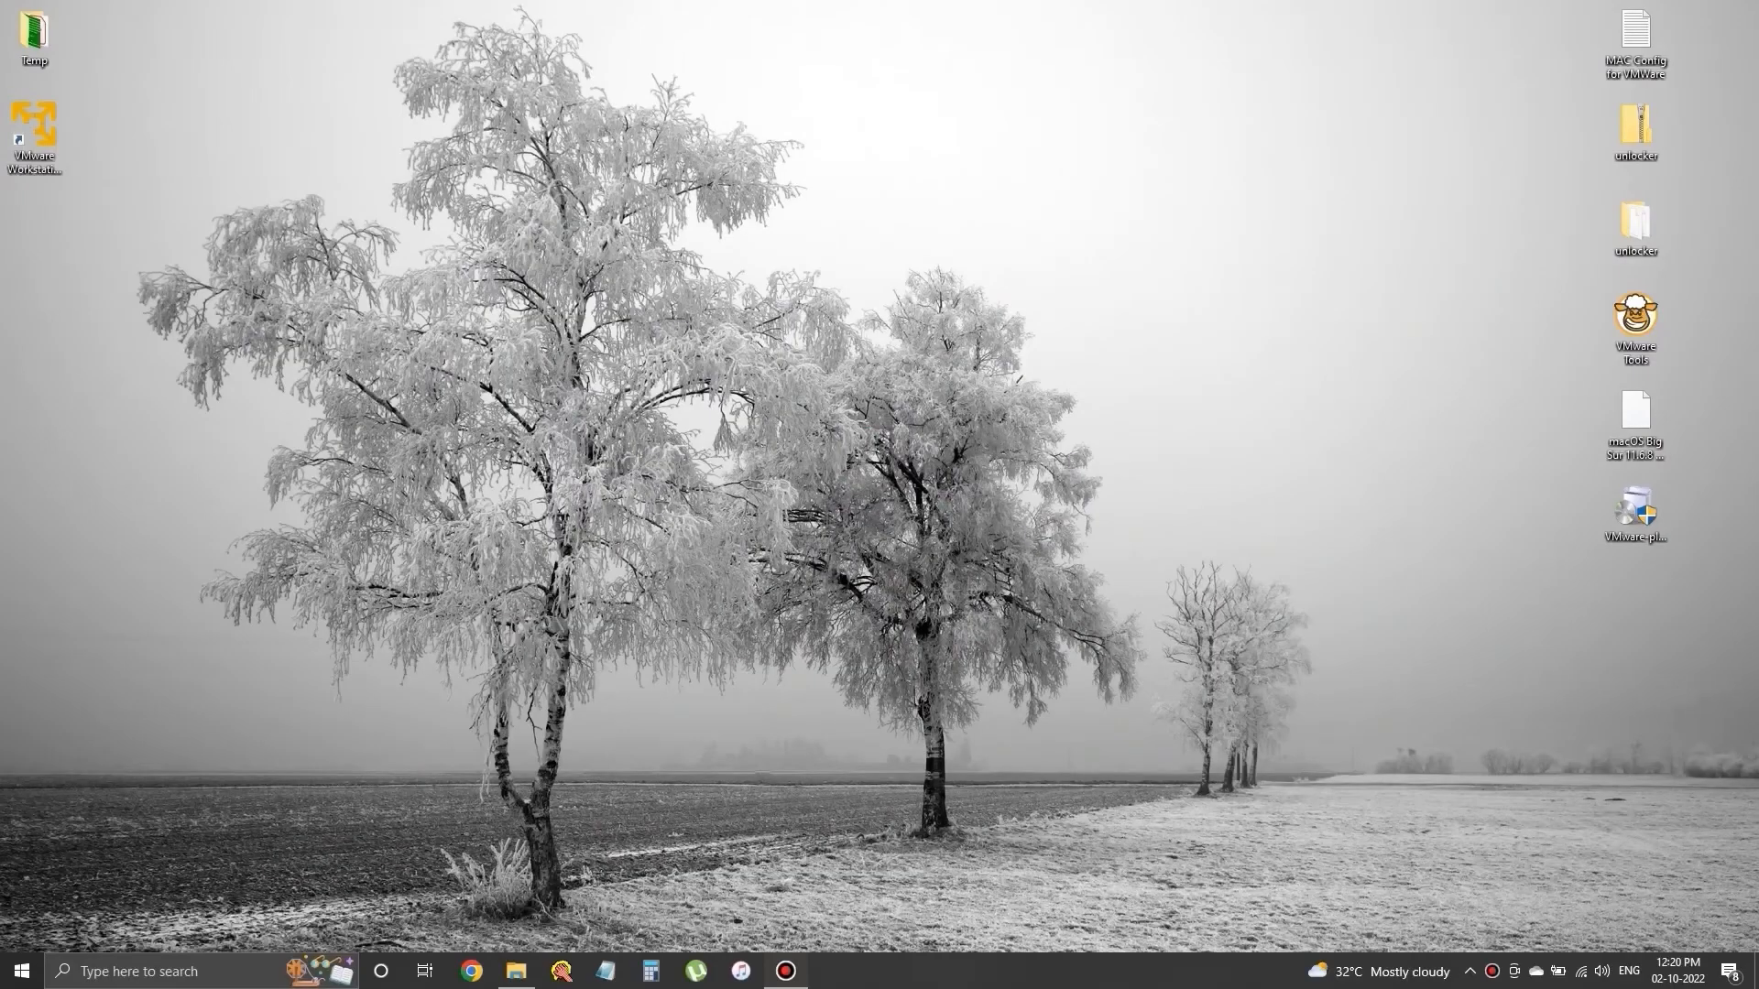
Launch VMware Workstation 16 Player and open the settings of the macOS 11 Big Sur virtual machine
left_click(25, 158)
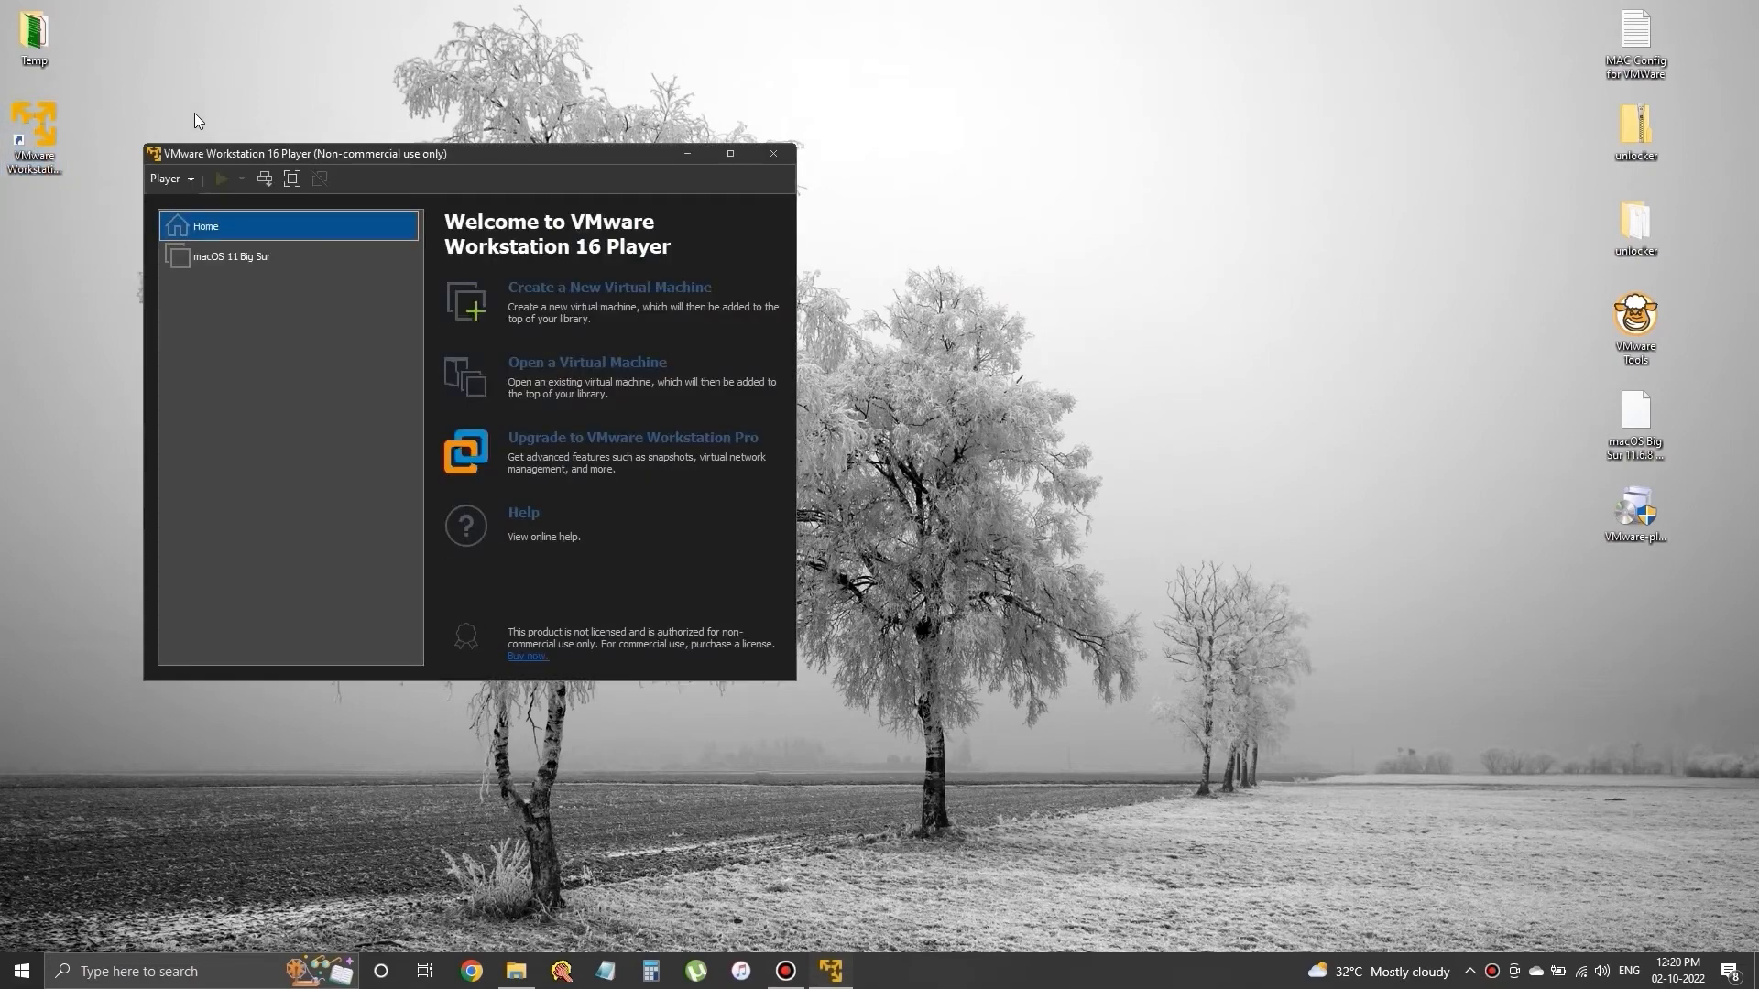
left_click_drag(536, 151, 927, 142)
left_click(597, 251)
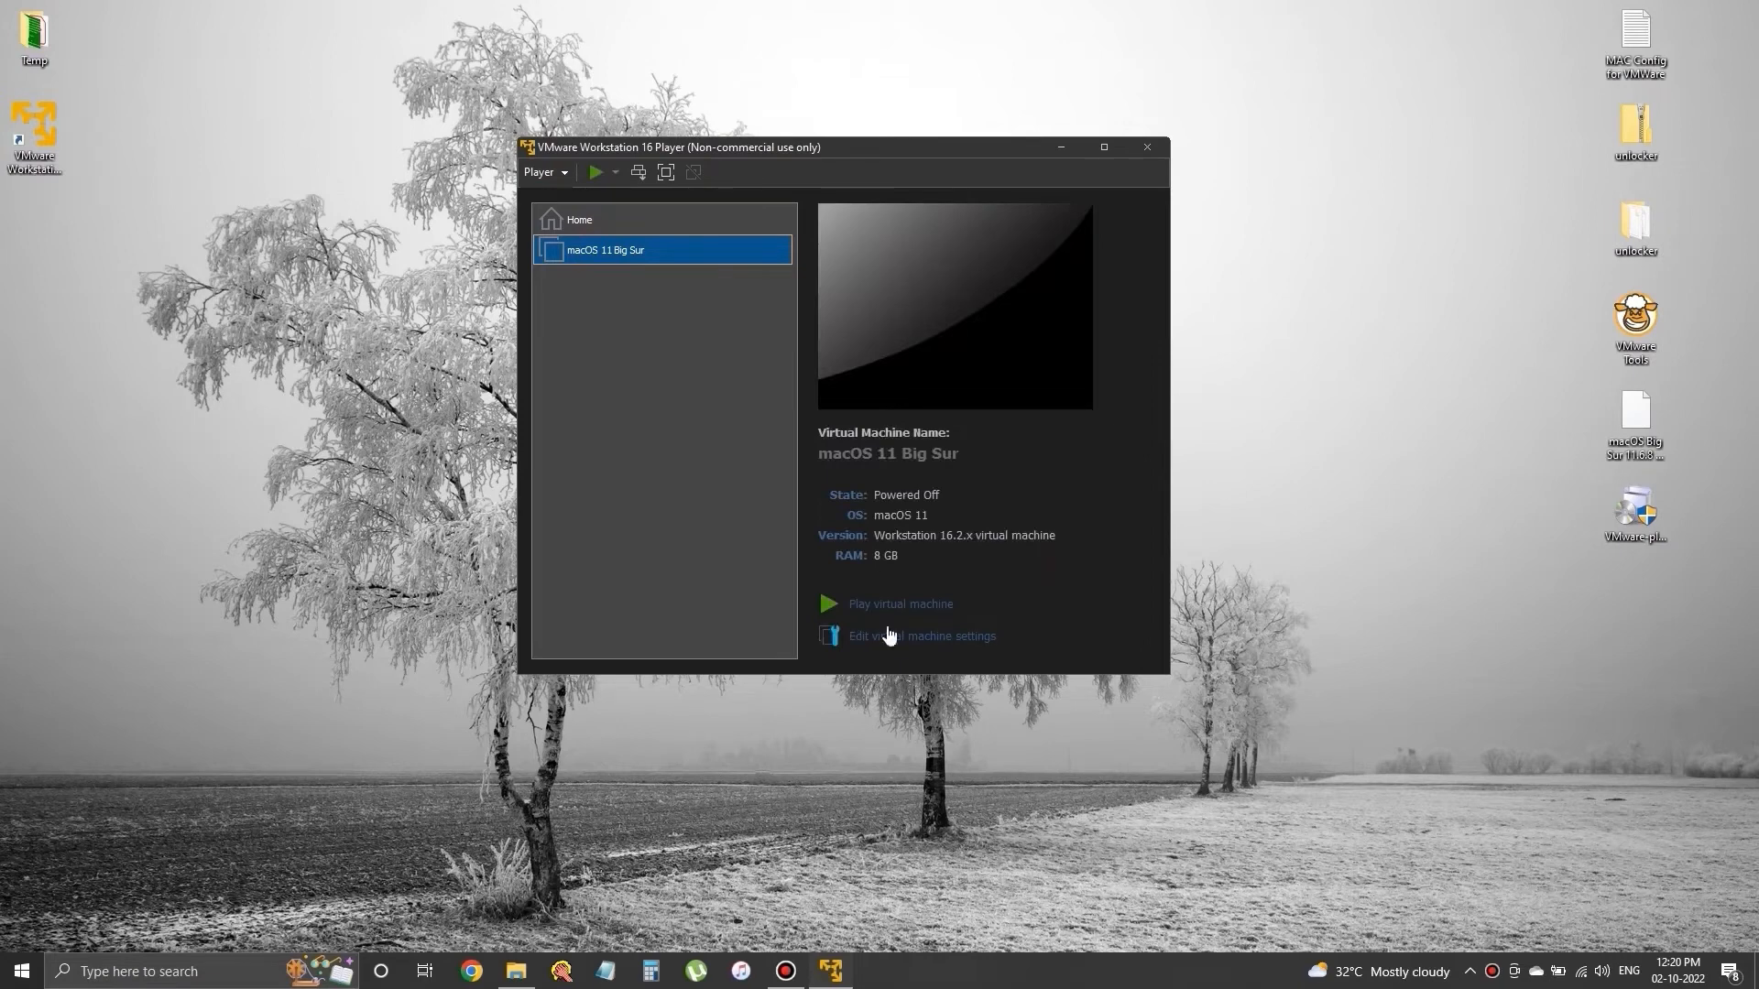
left_click(896, 638)
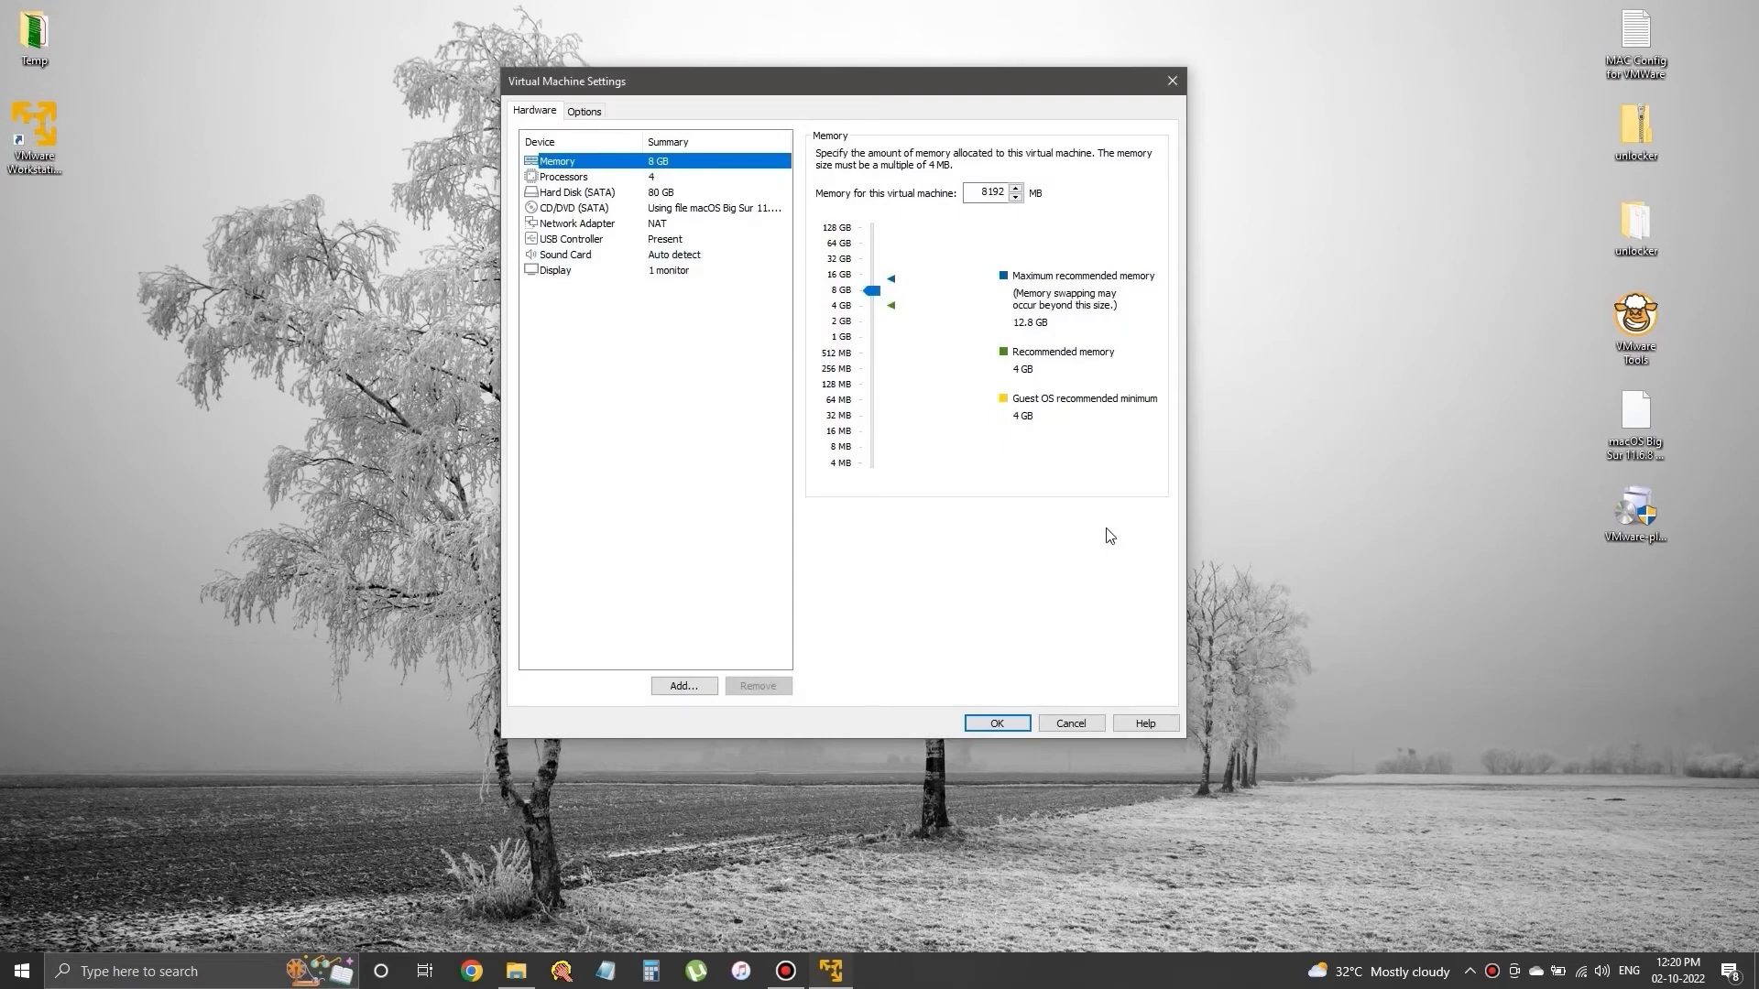
Set the CD/DVD (SATA) drive to use the VMware Tools.iso image from the Desktop and save the virtual machine settings
left_click(700, 210)
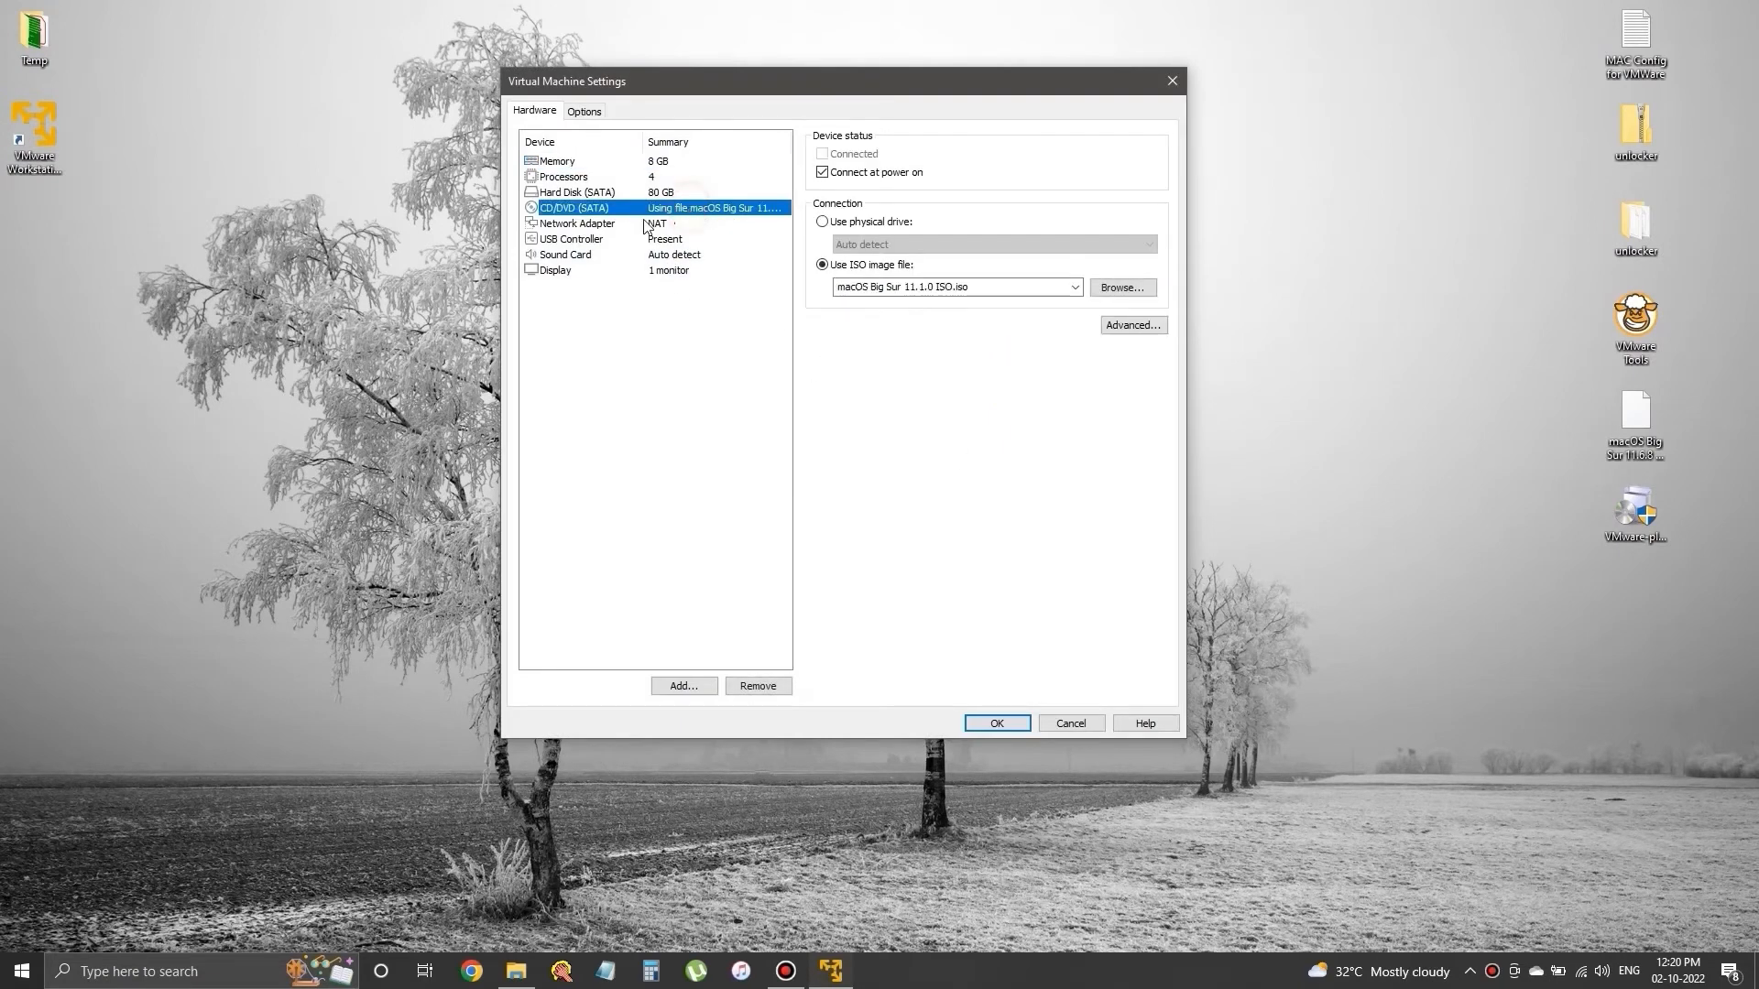
left_click(1127, 288)
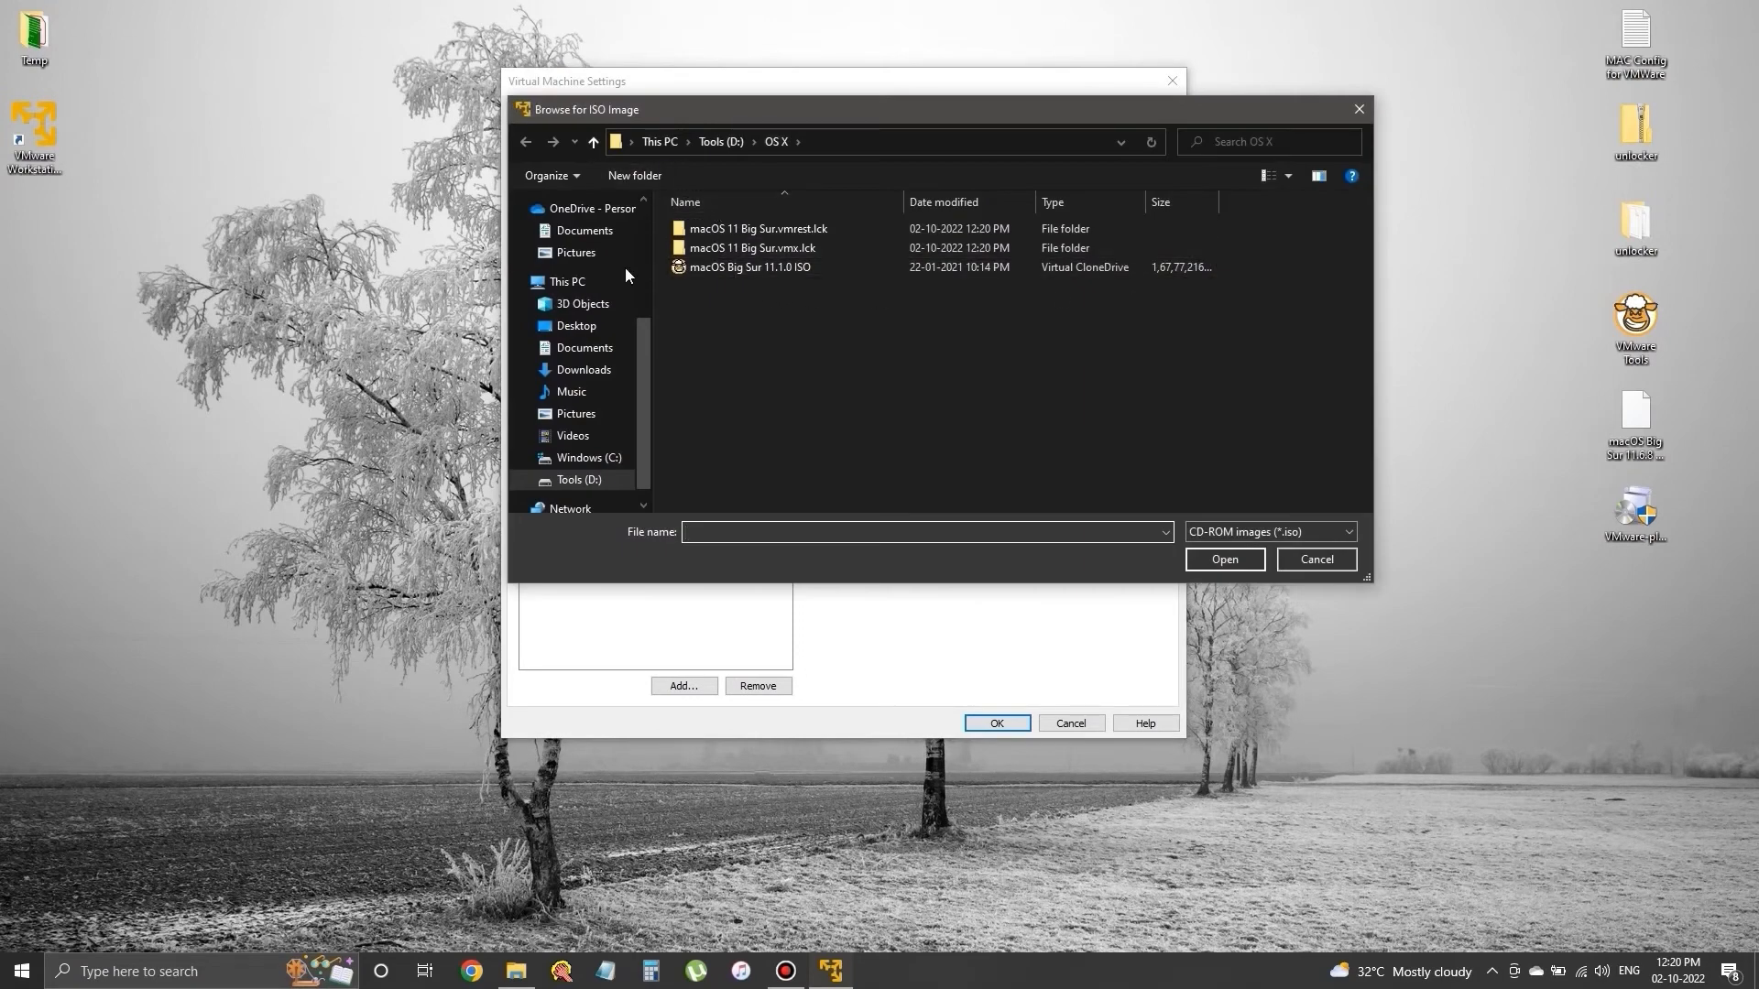
left_click(574, 327)
double_click(952, 259)
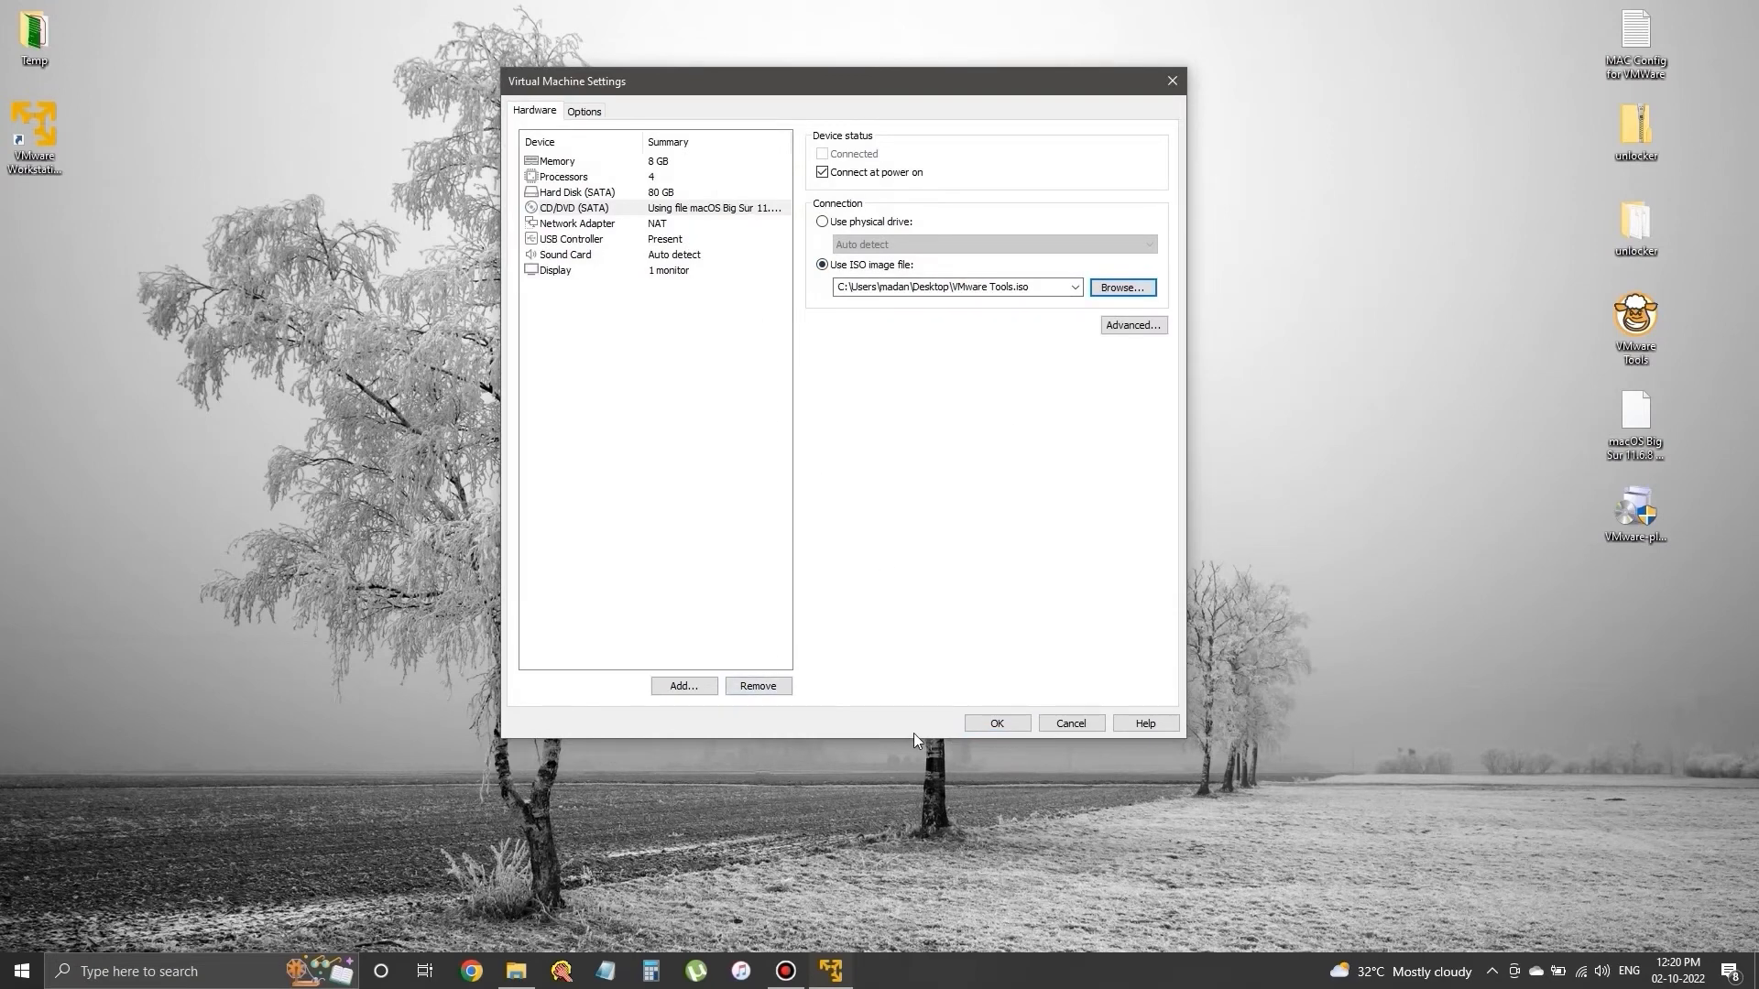
left_click(1019, 724)
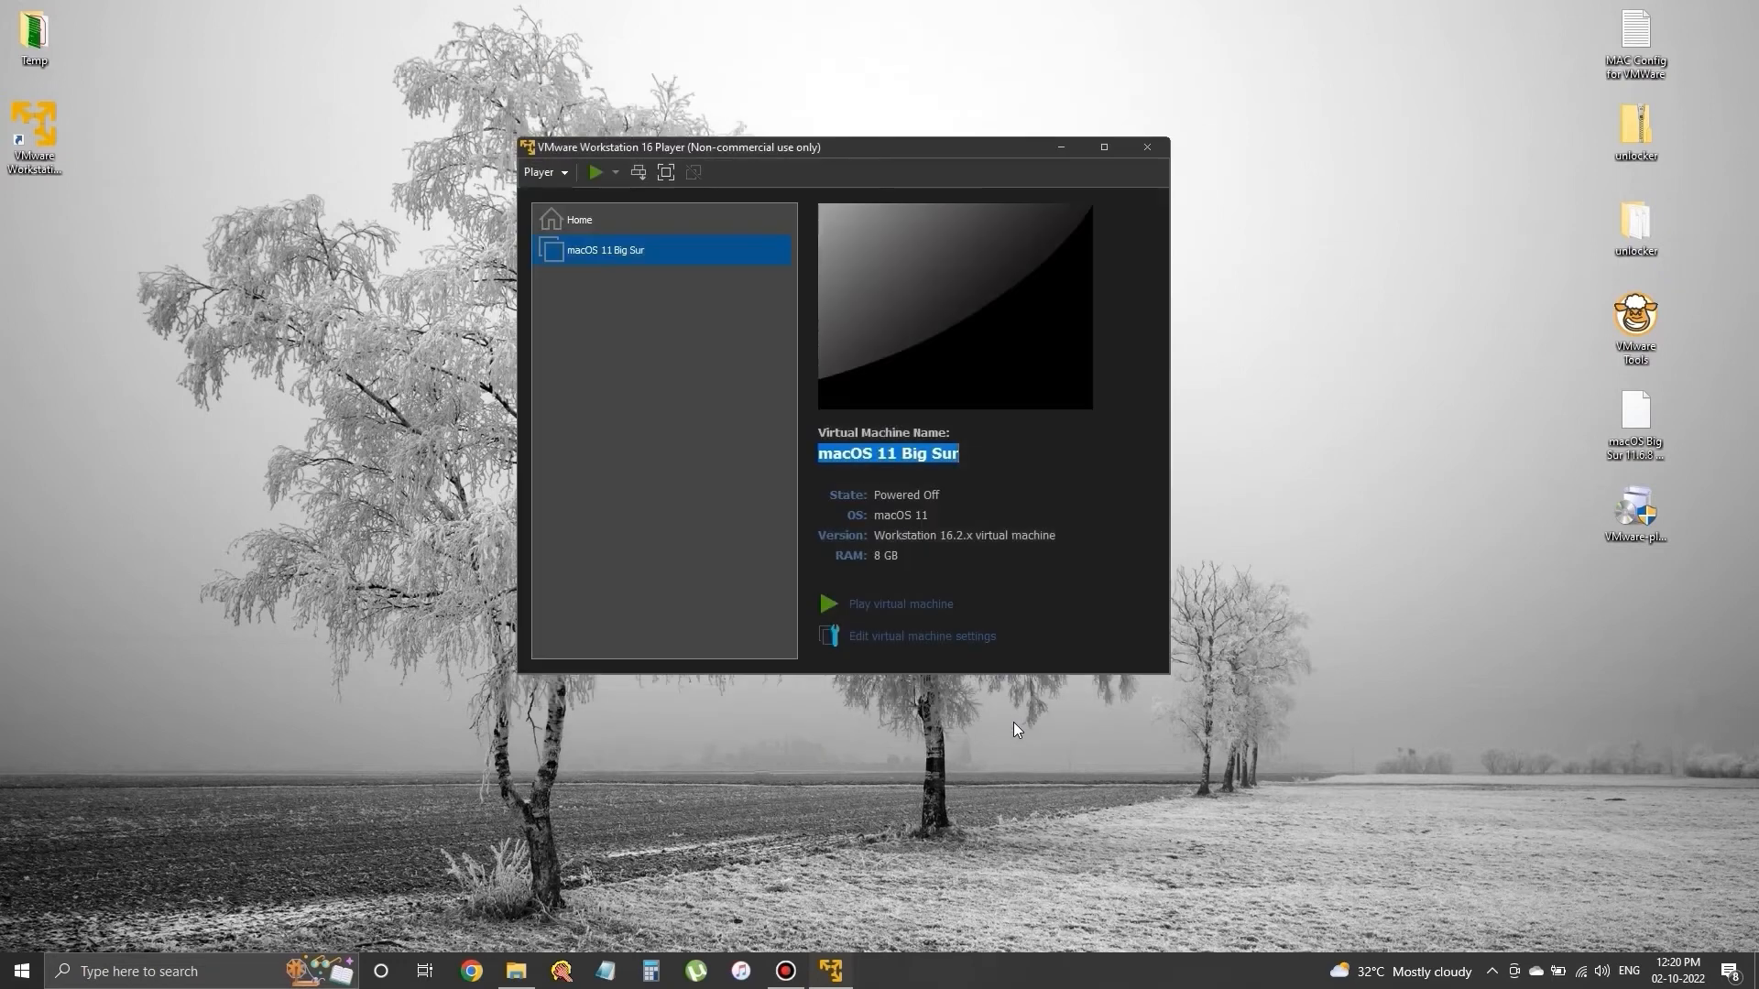
Start the macOS 11 Big Sur virtual machine and log in to macOS with the account password
double_click(654, 259)
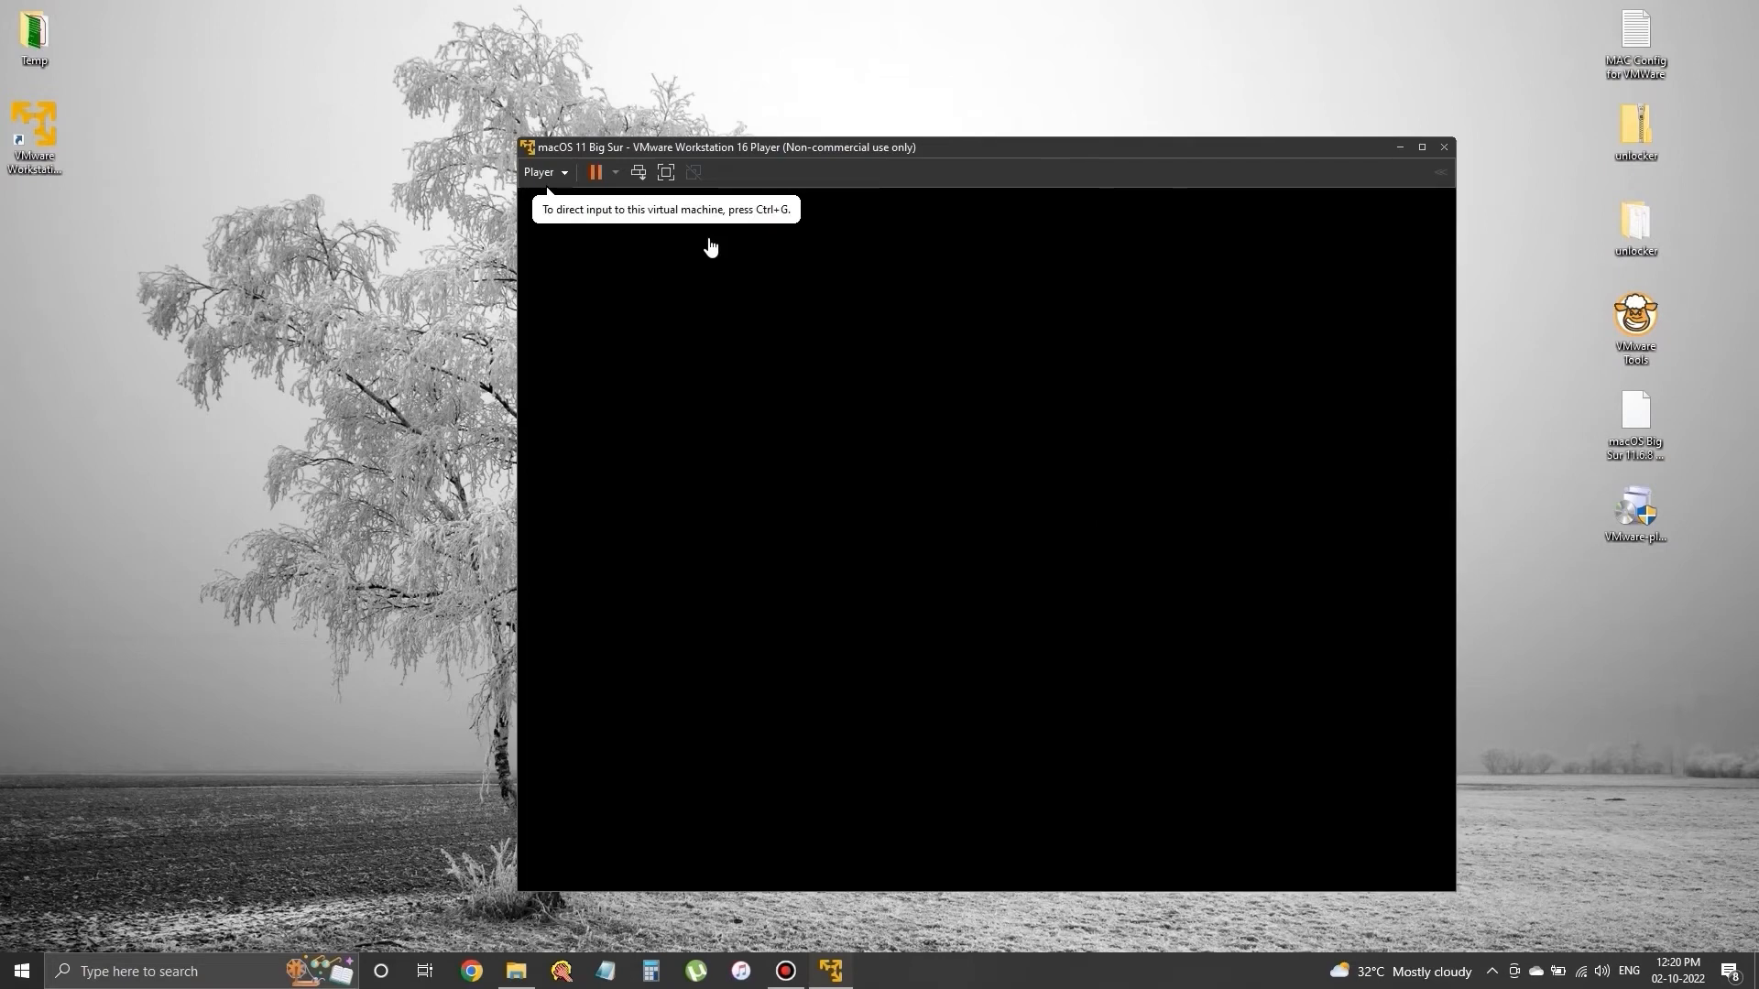
left_click_drag(844, 146, 791, 123)
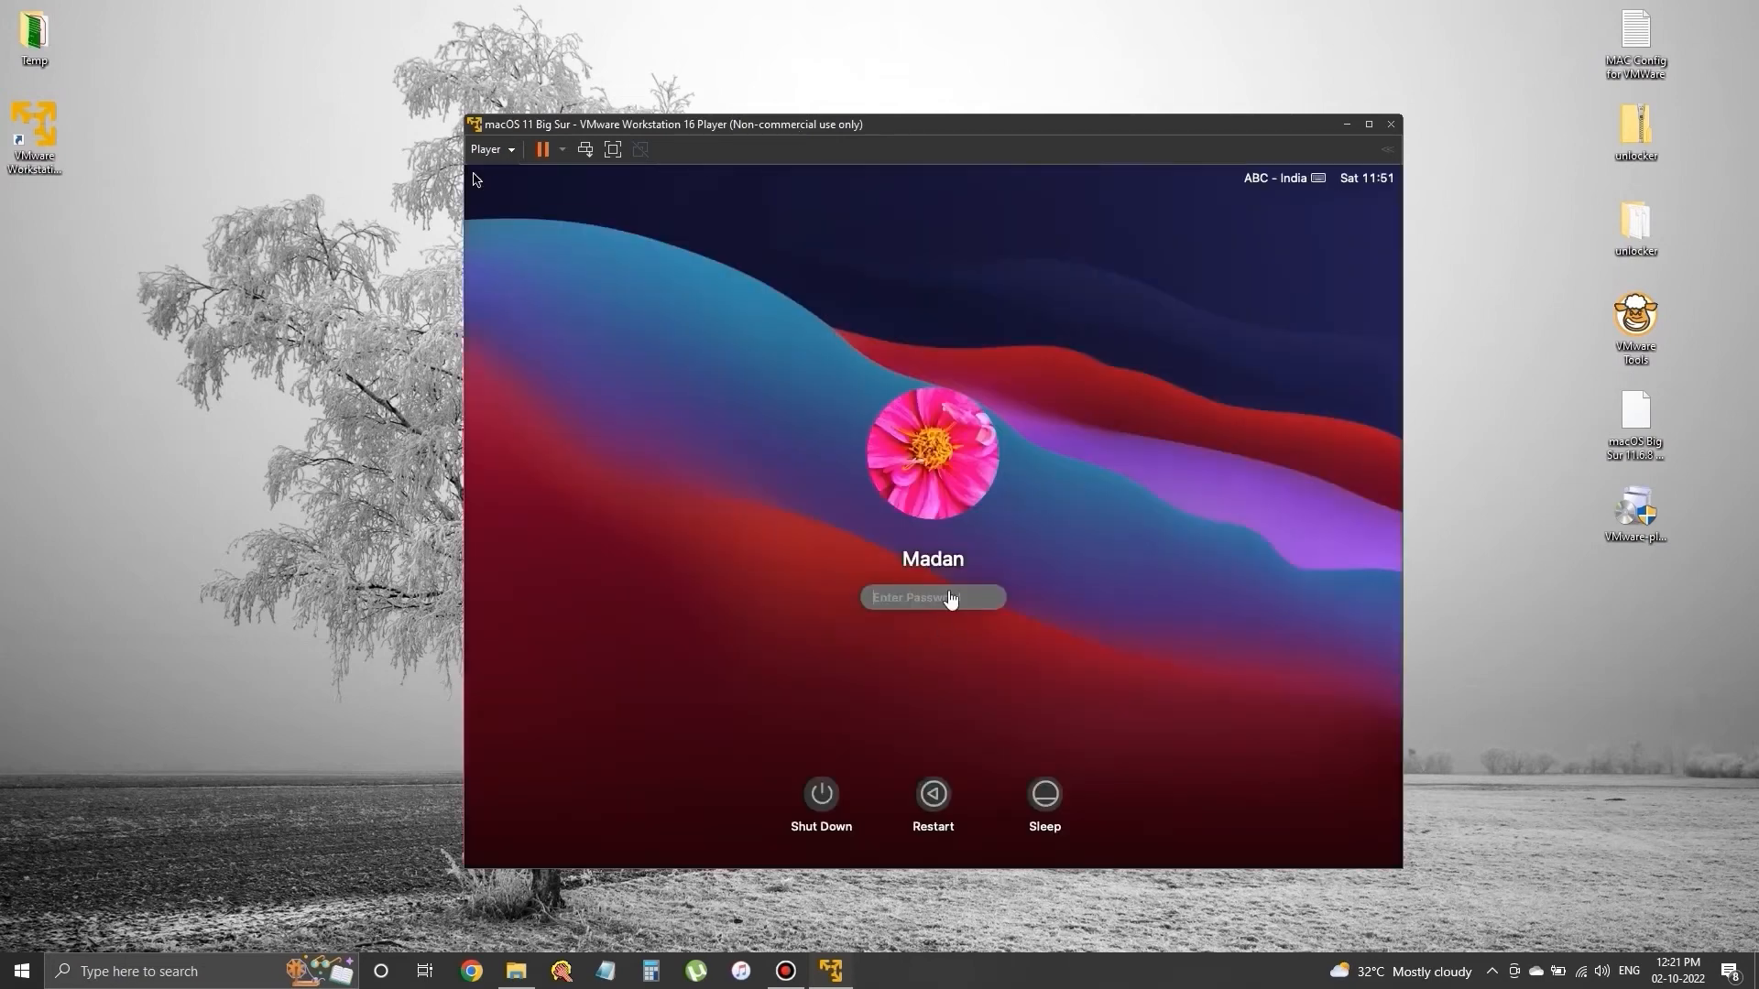
left_click(953, 601)
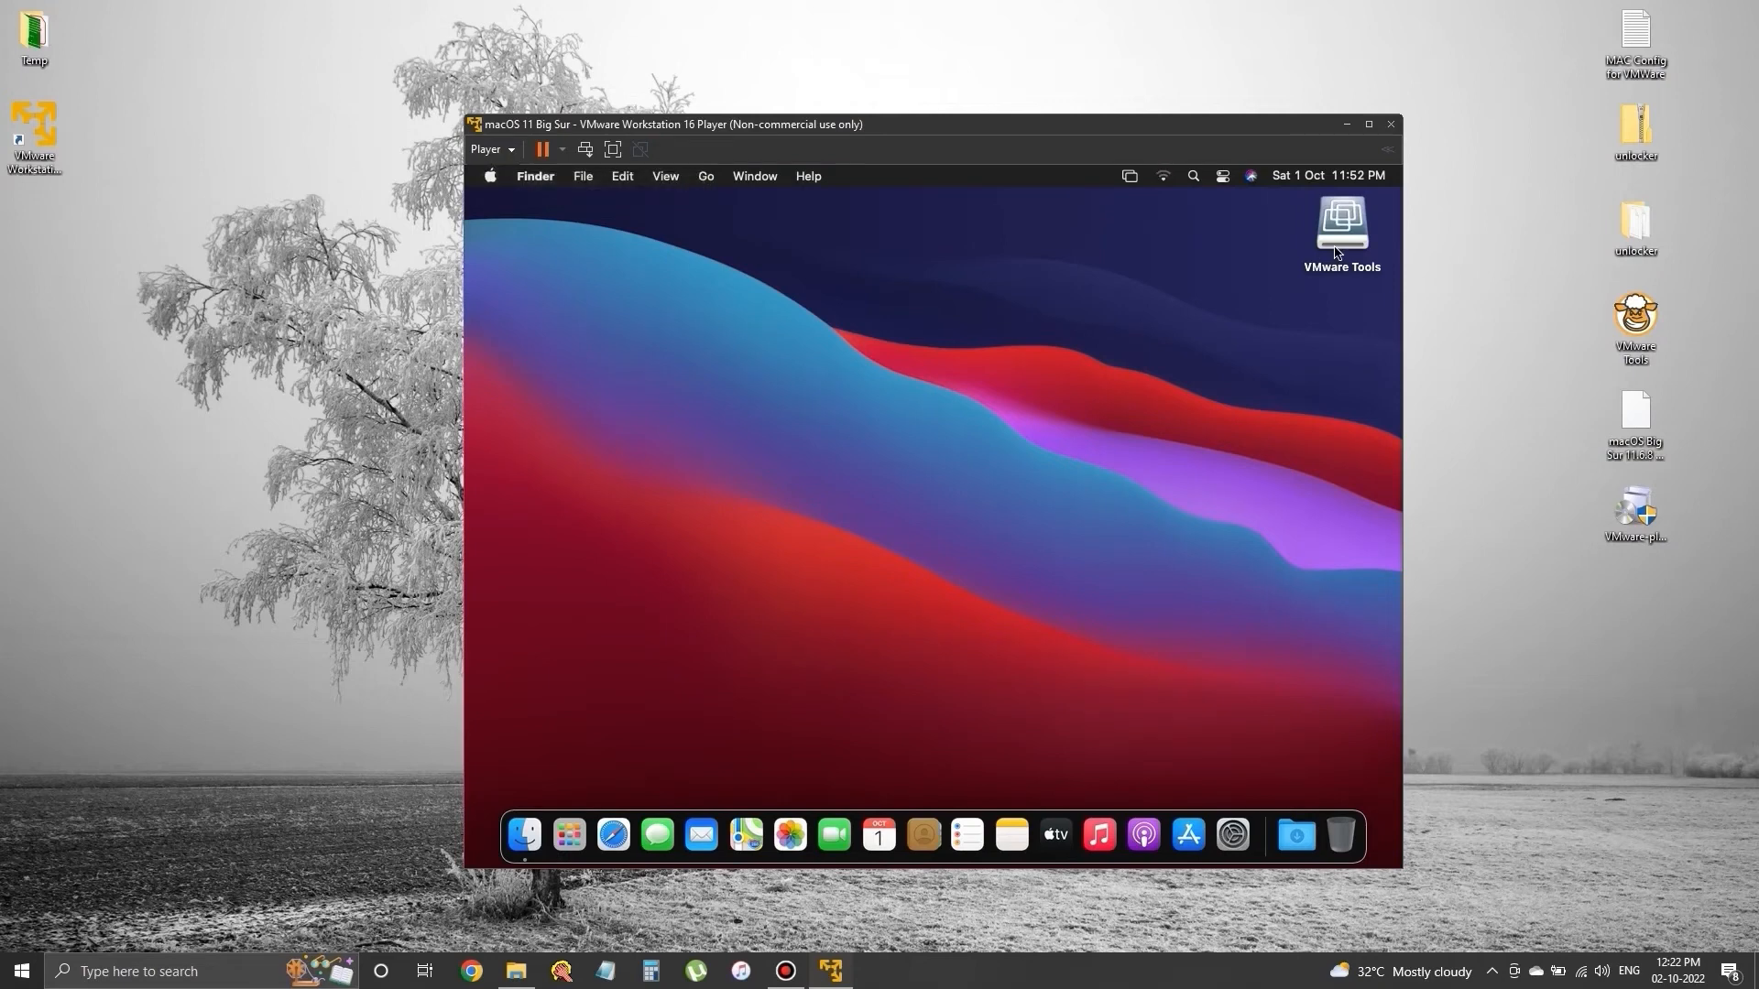
Open the VMware Tools disk on the macOS desktop and launch Install VMware Tools
left_click(1336, 253)
double_click(1336, 254)
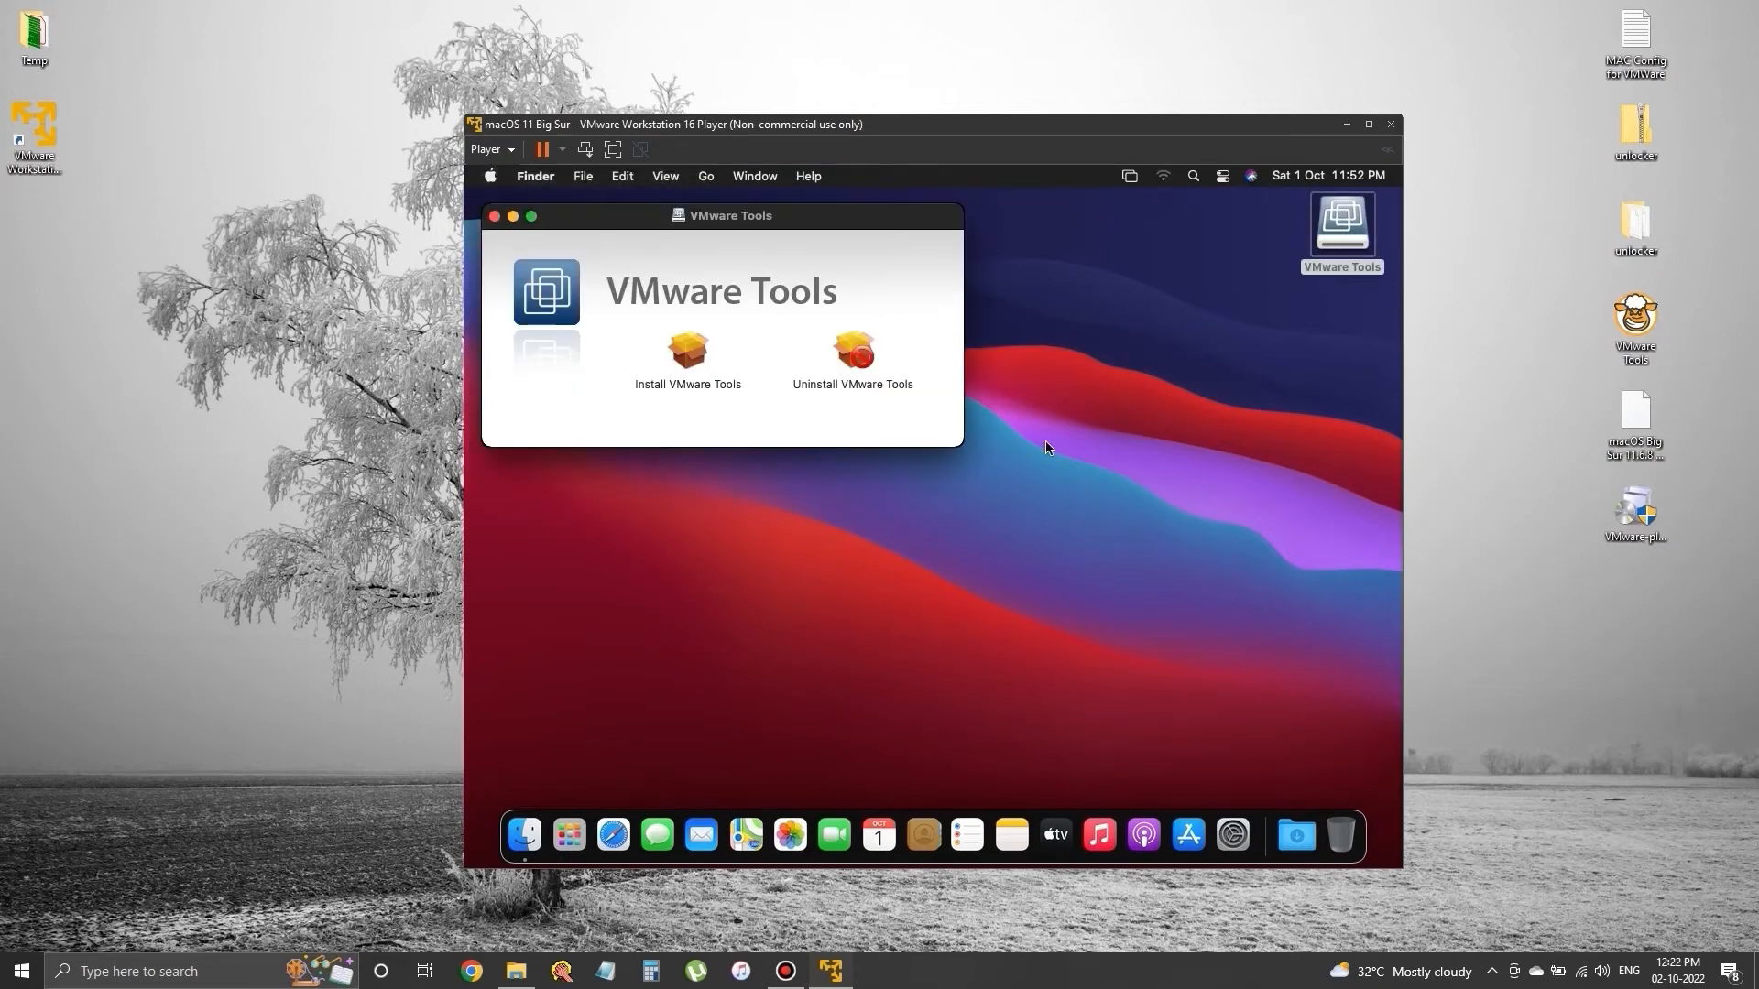
left_click(695, 366)
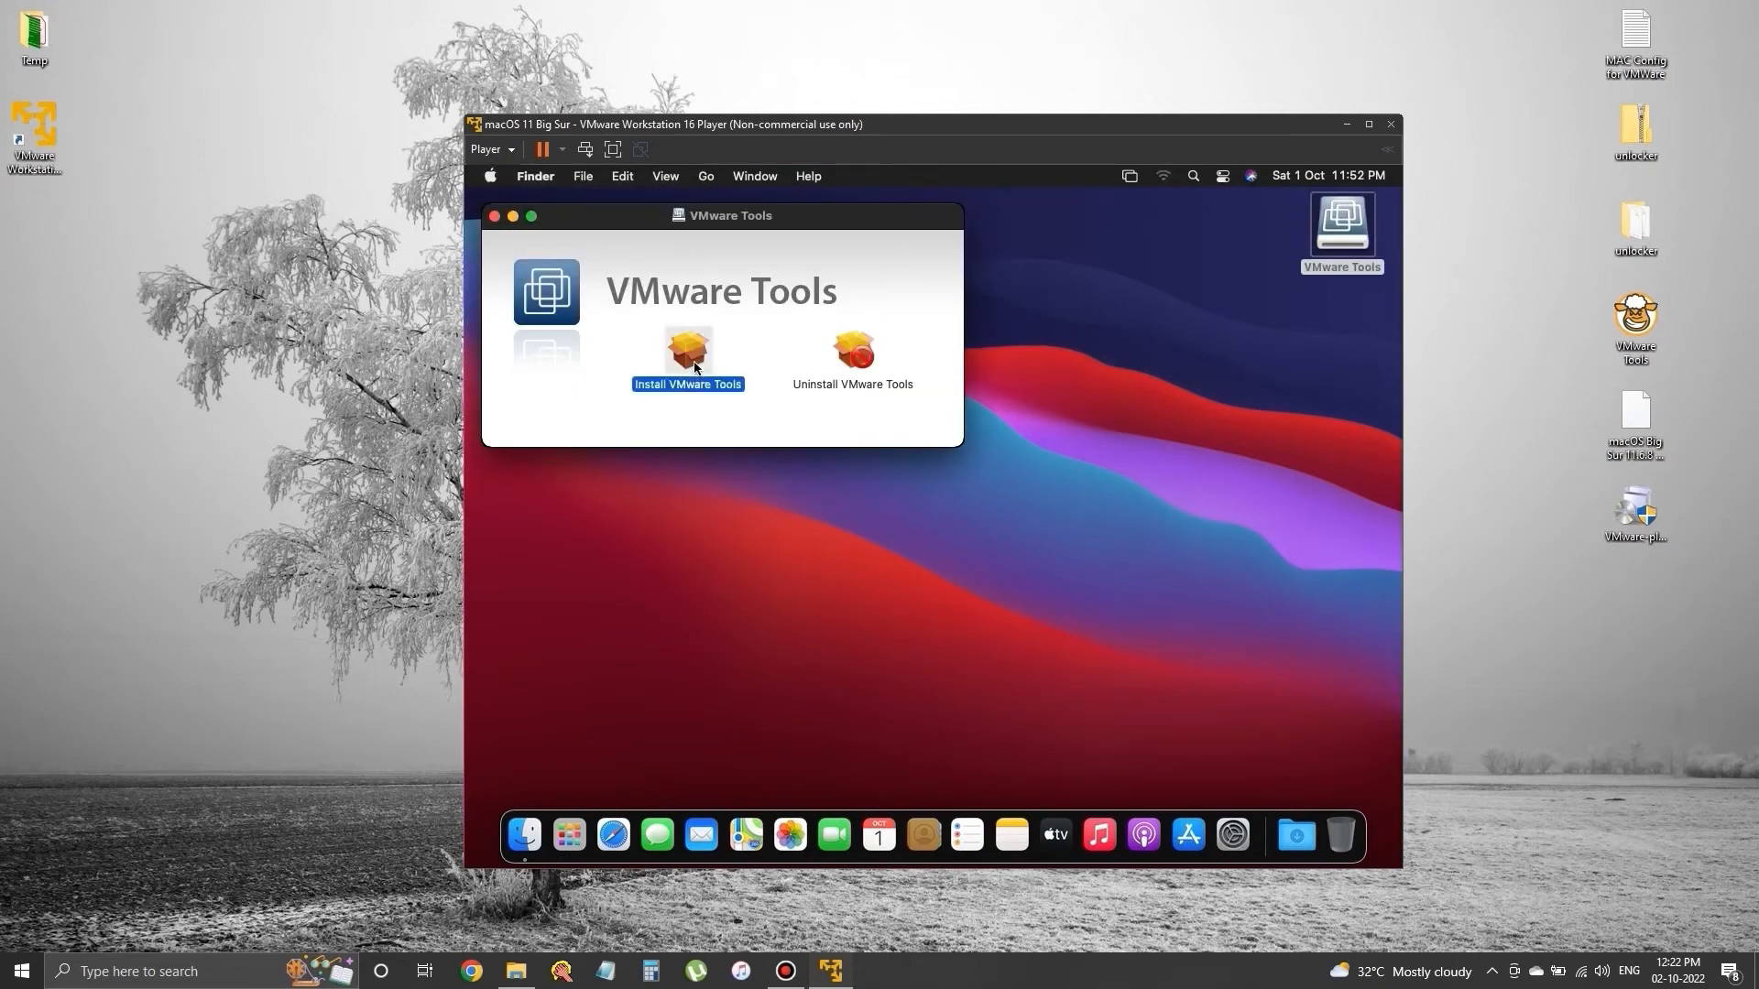
double_click(694, 367)
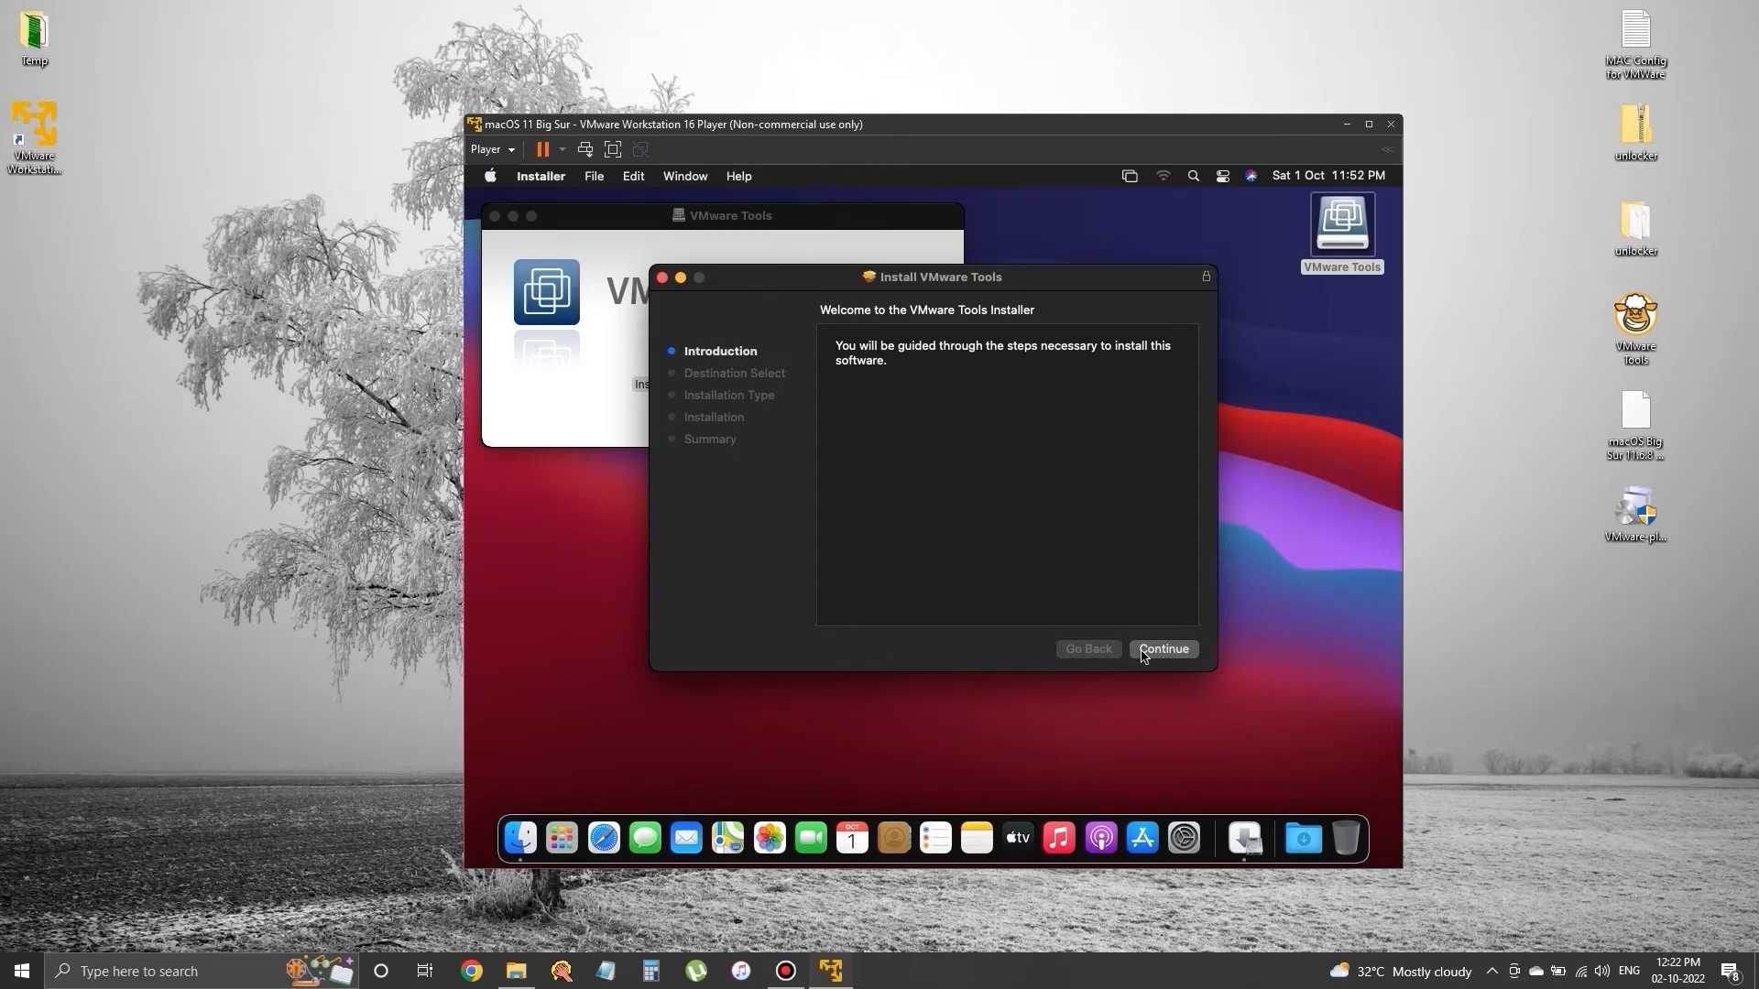
Install VMware Tools on the Big Sur disk for all users, authorising with the account password, and dismiss the macOS welcome notification
left_click(1162, 649)
left_click(1145, 652)
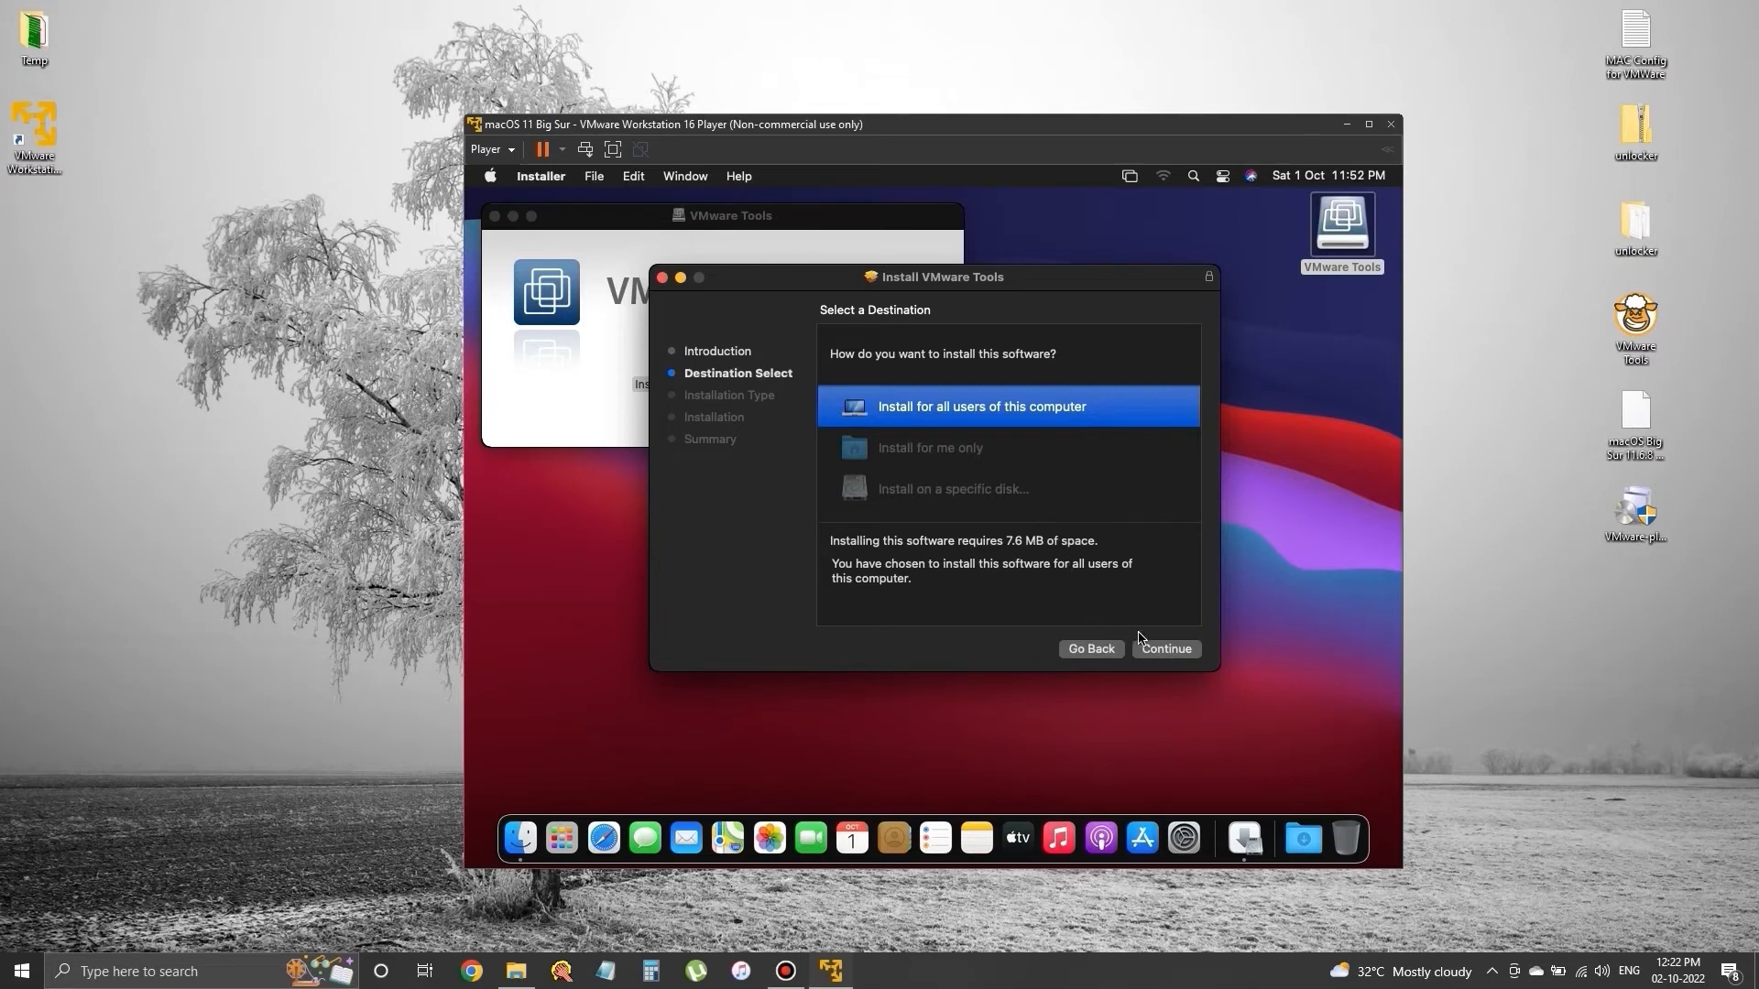
left_click(1155, 652)
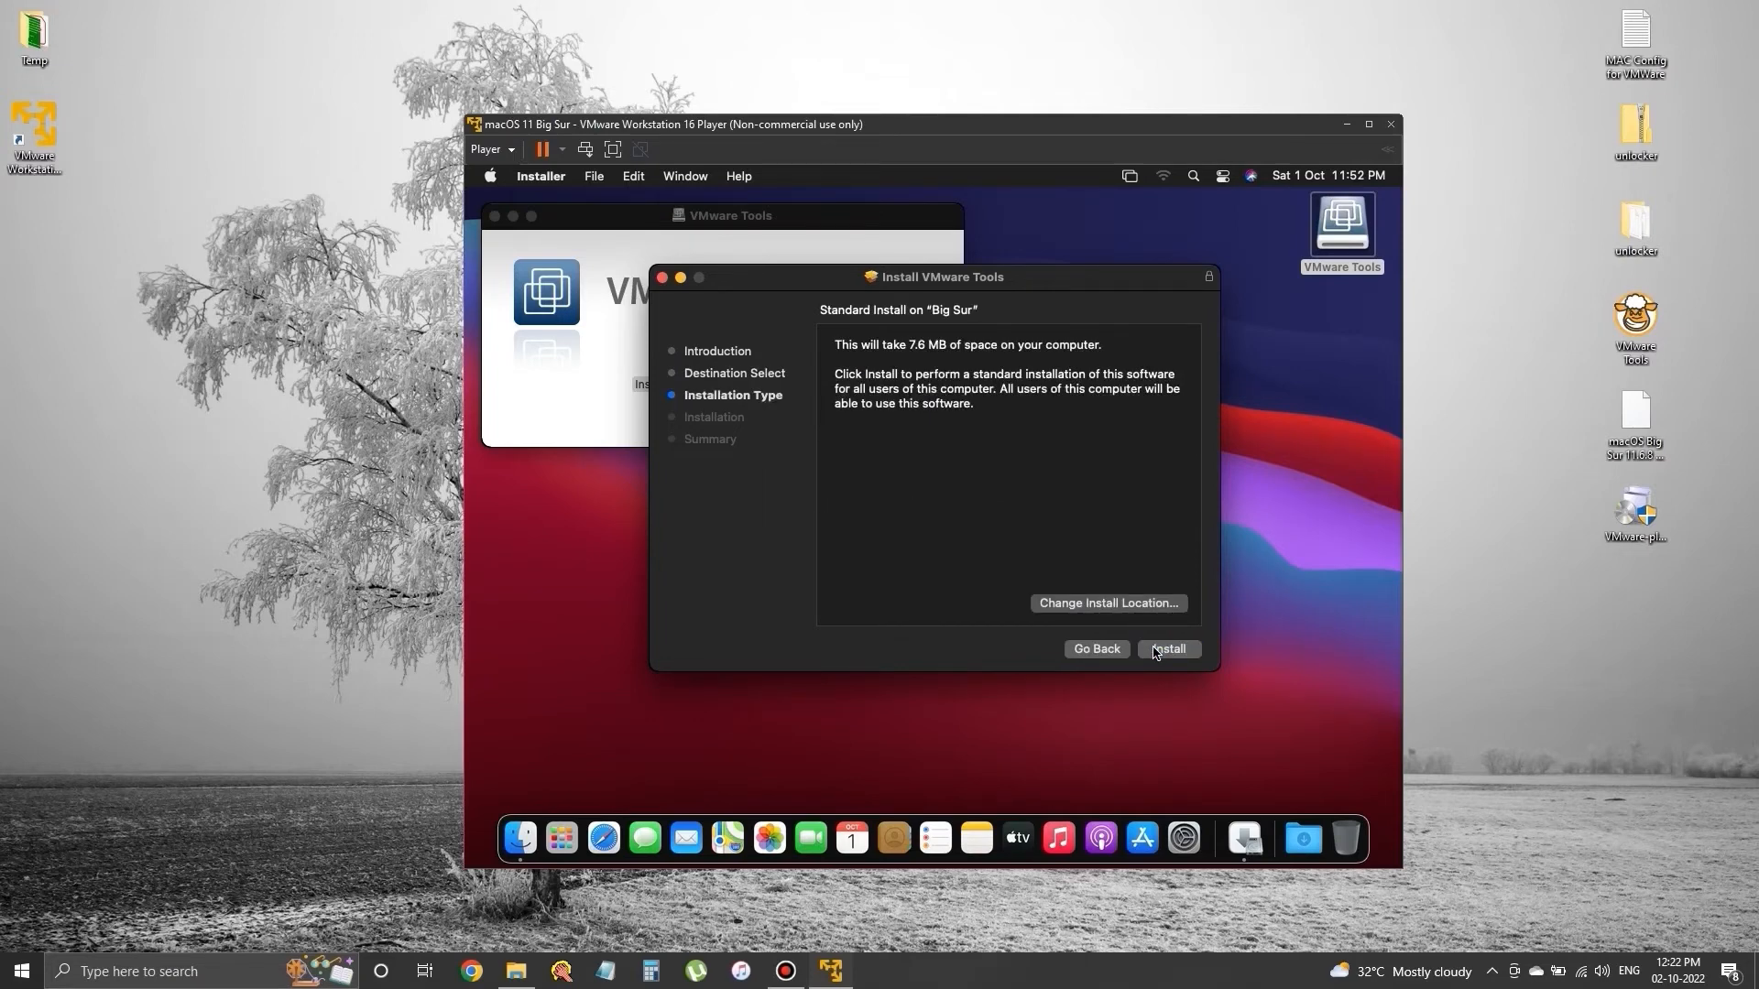
left_click(1155, 652)
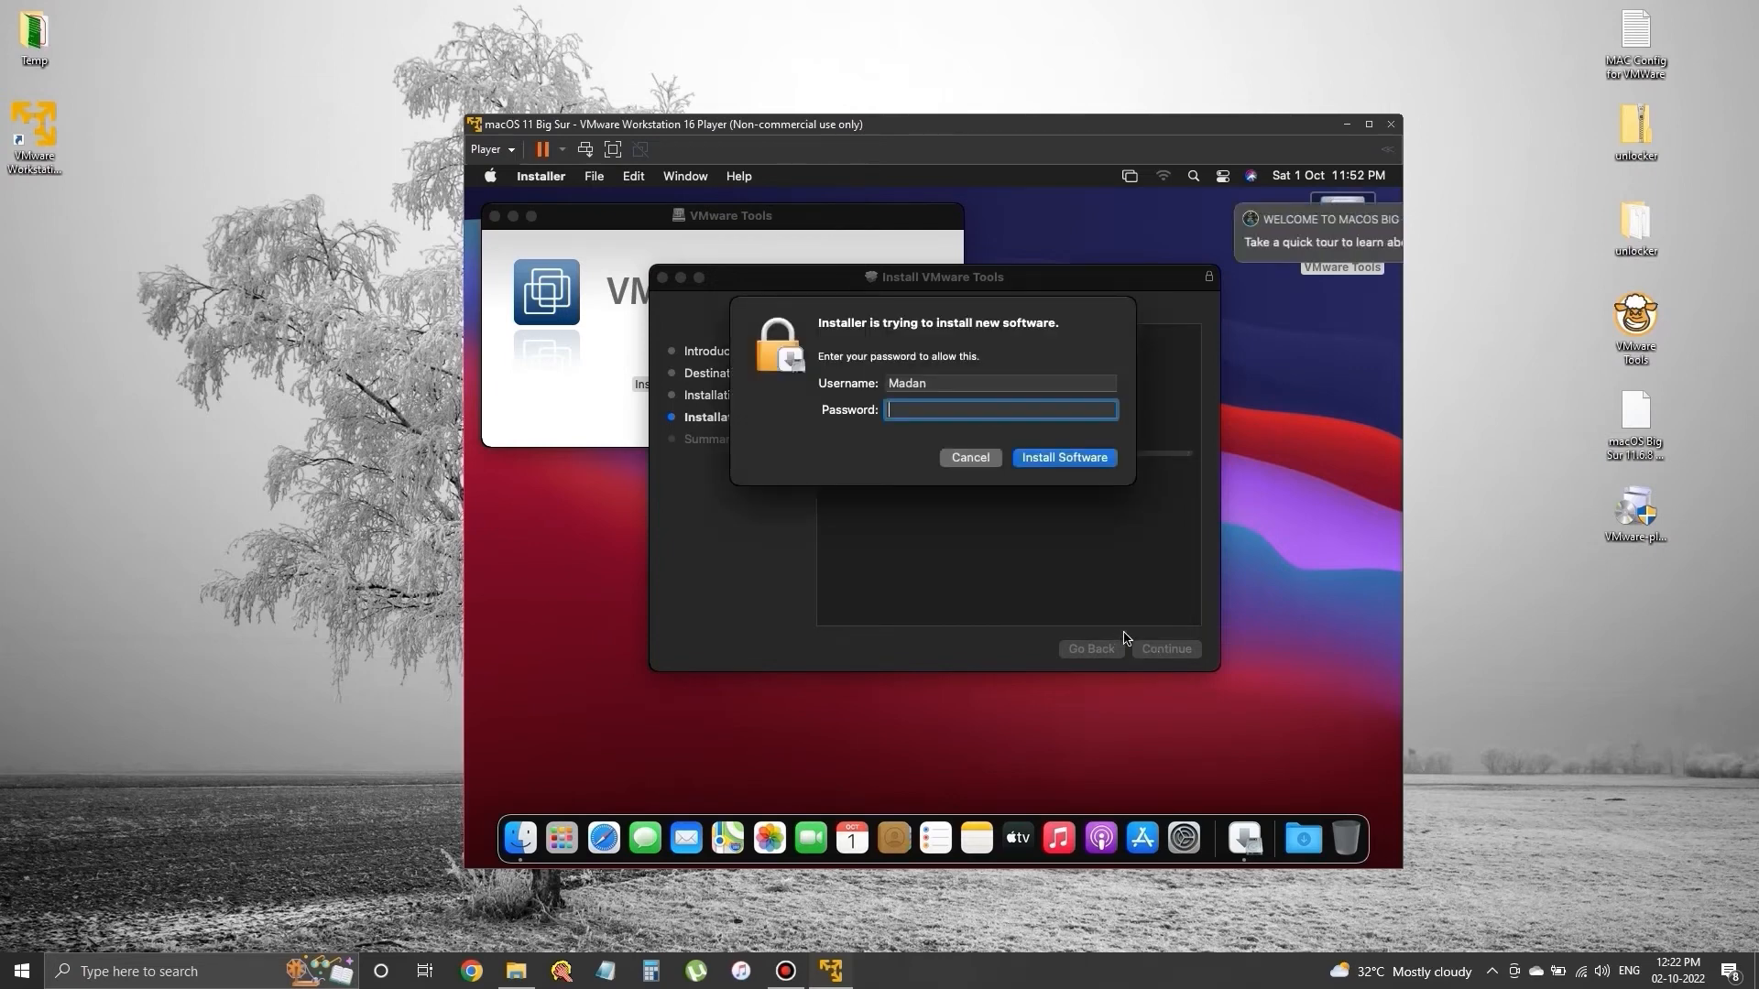
type("••••")
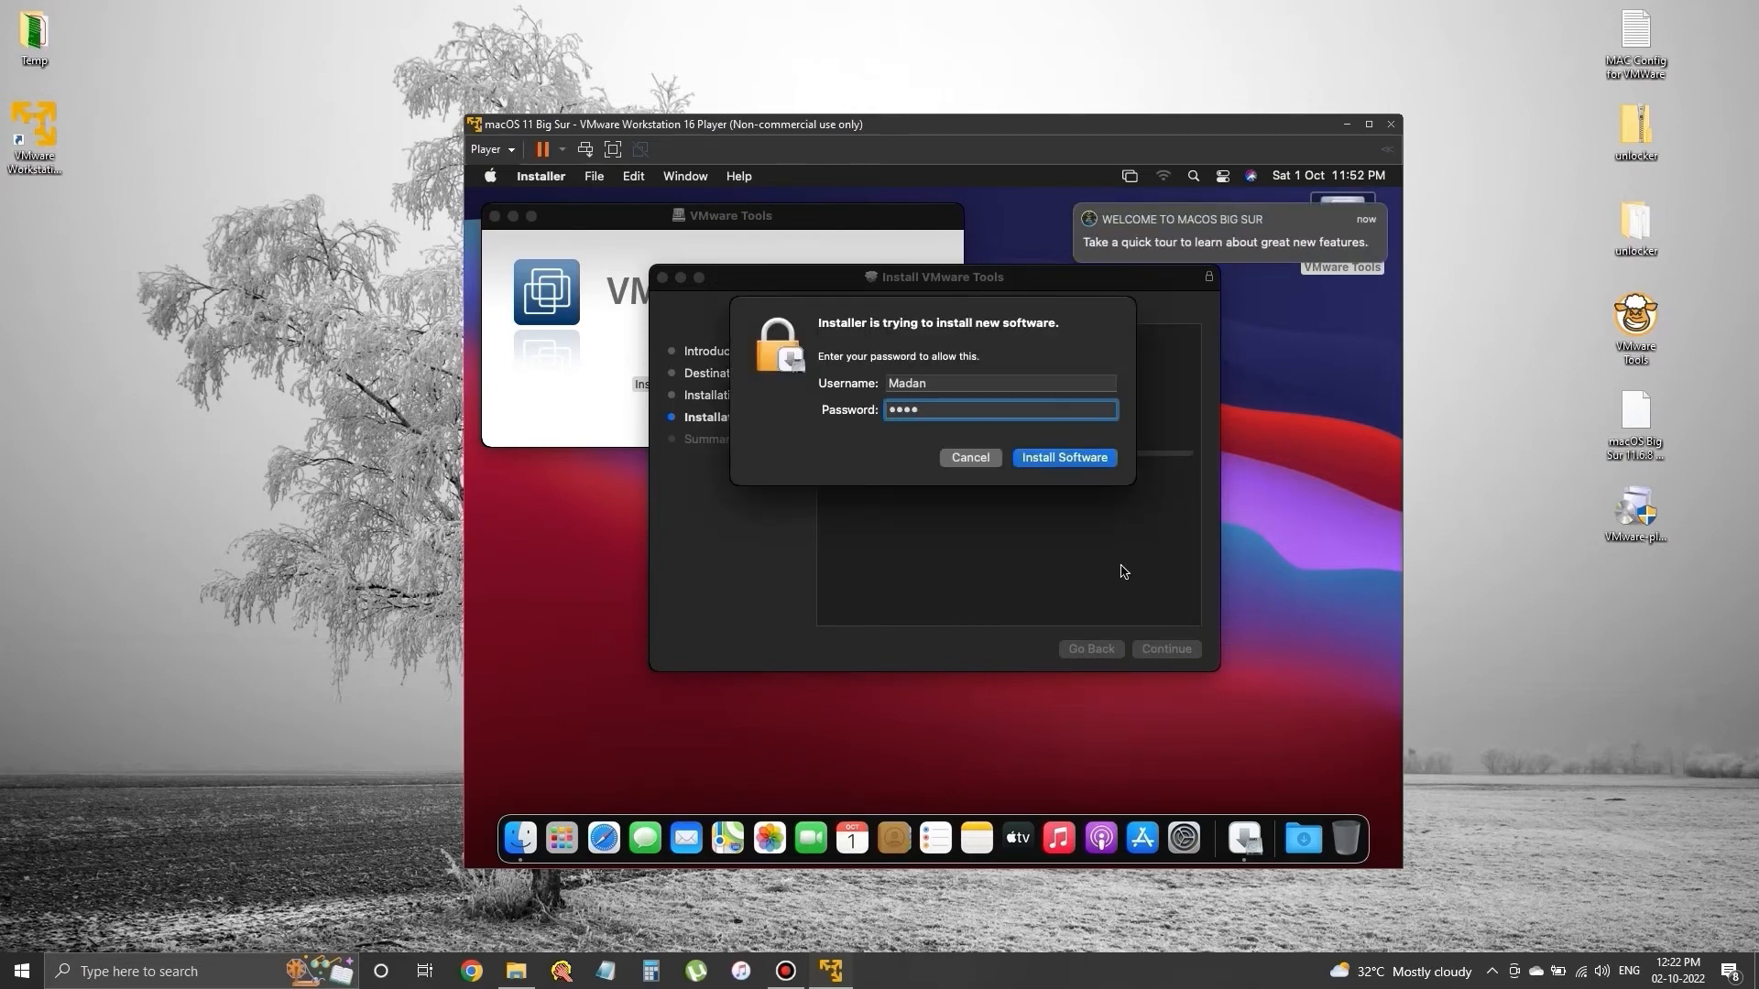
left_click(1073, 461)
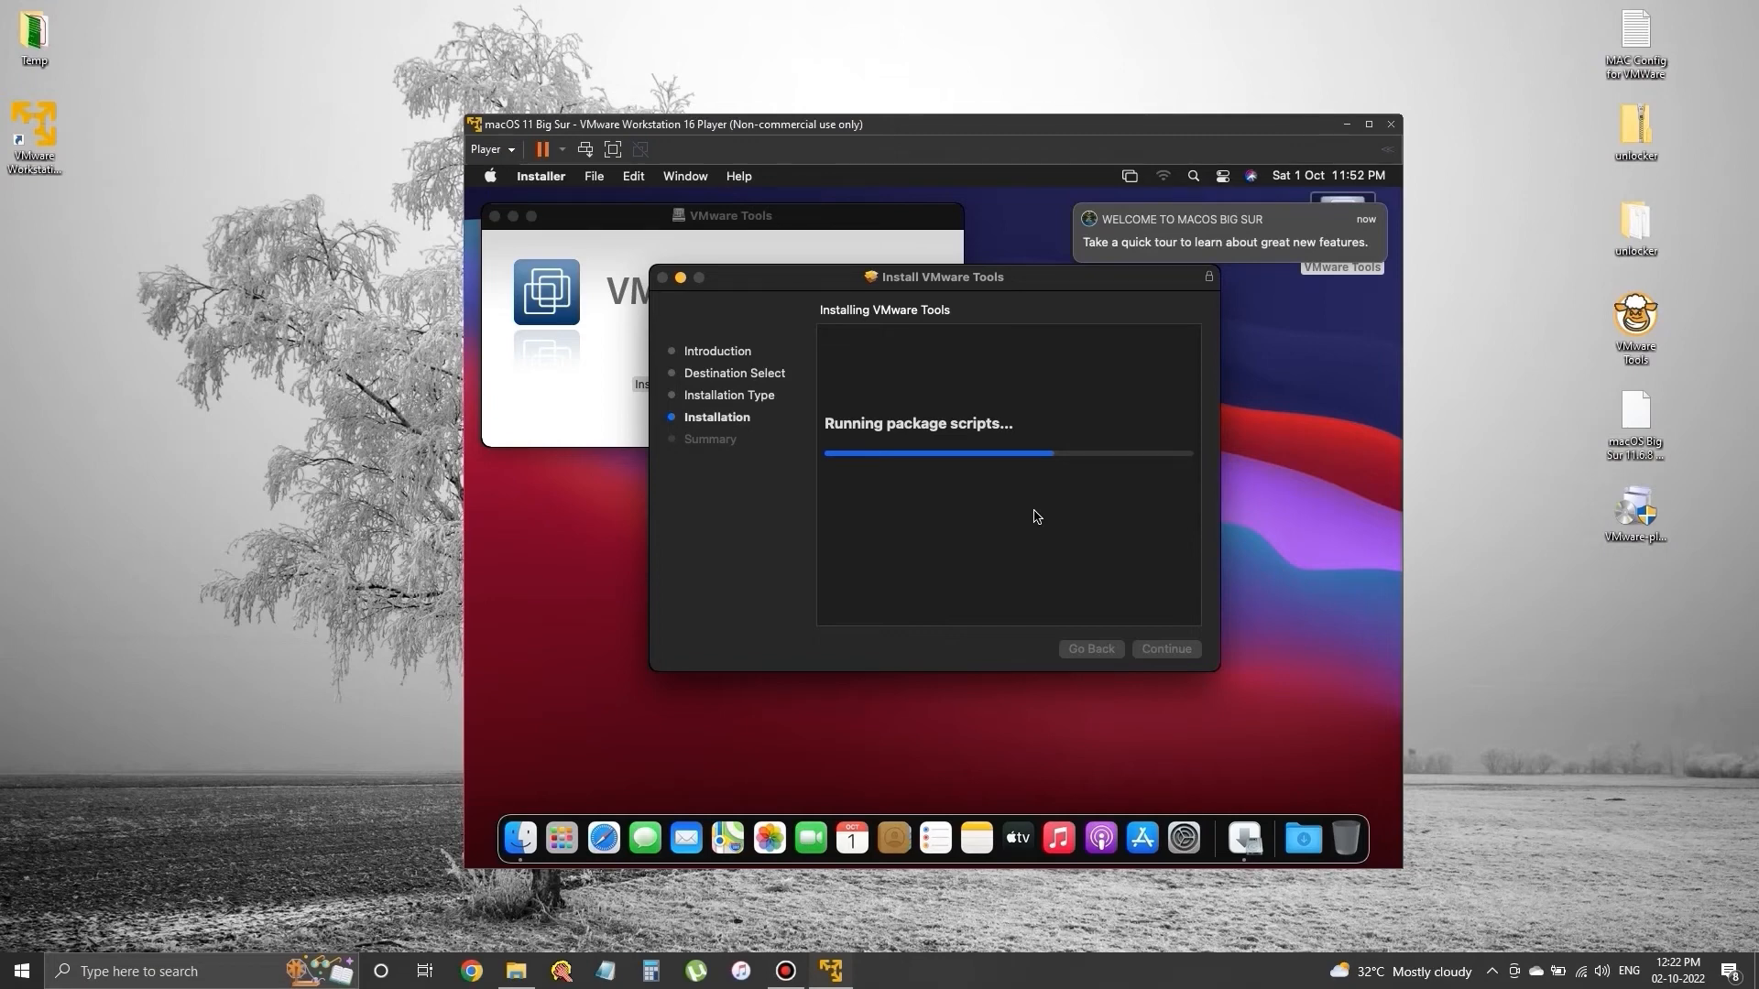
mouse_move(1151, 242)
left_click(1076, 205)
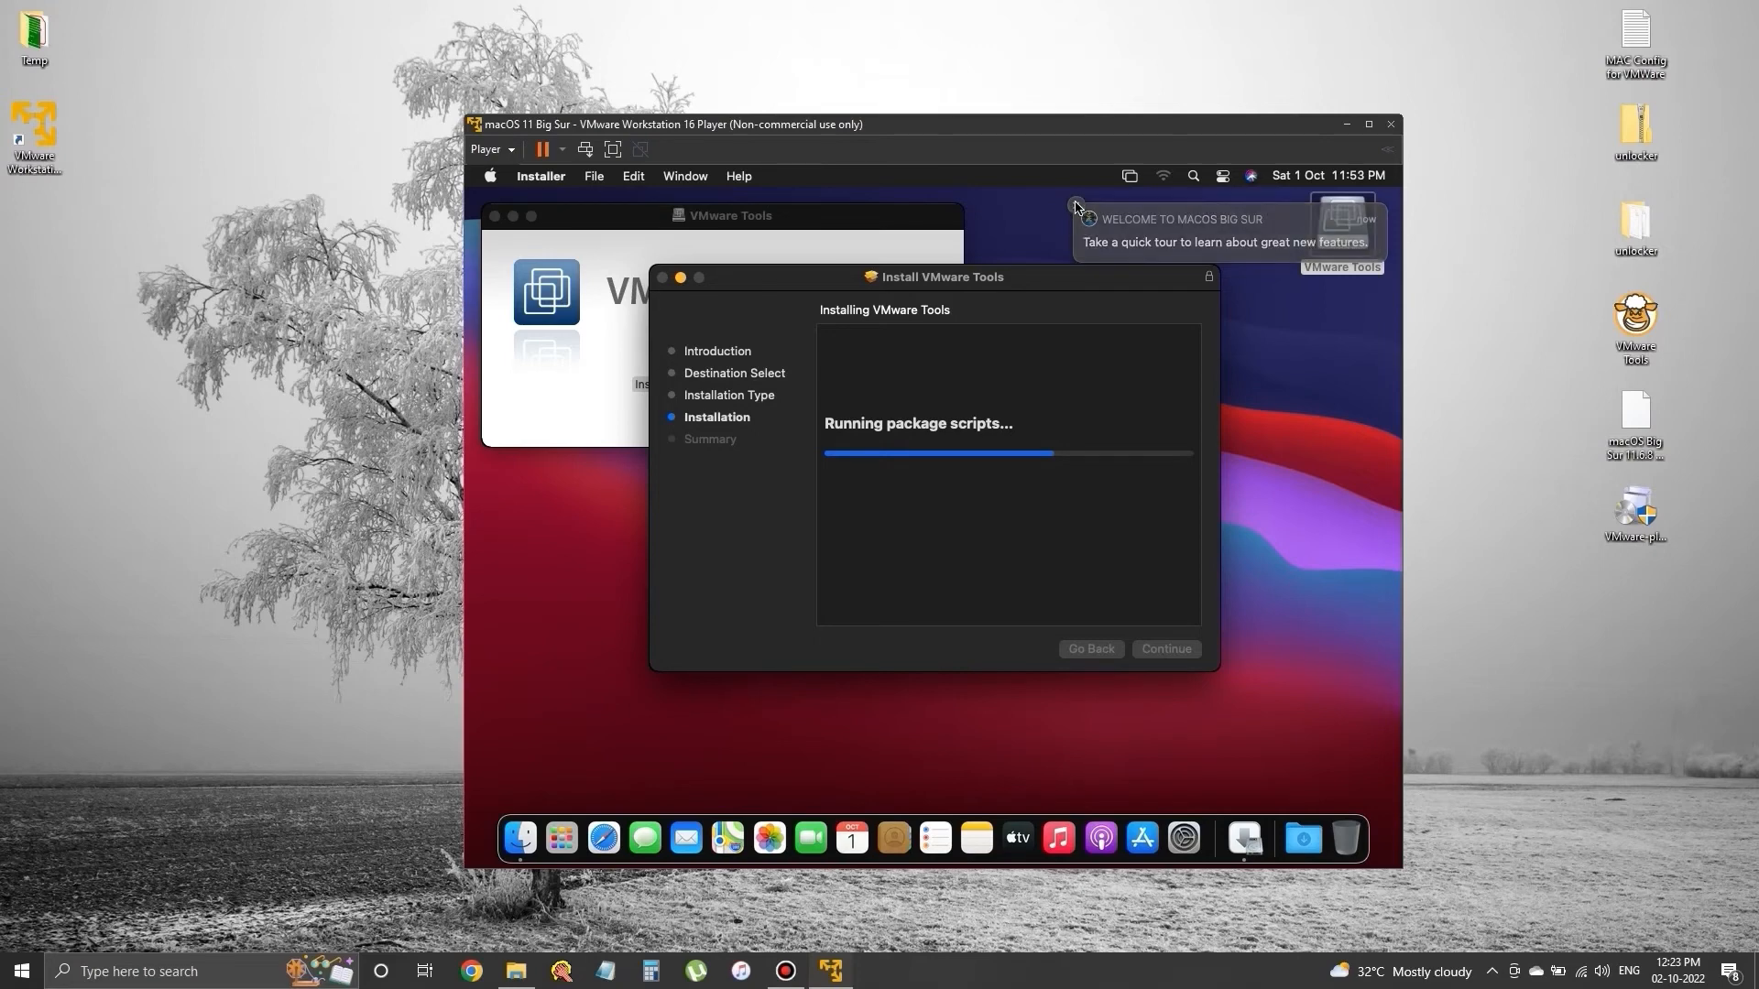
Restart macOS from the completed VMware Tools installer and postpone the Player's VMware Tools installation reminder
left_click(1091, 298)
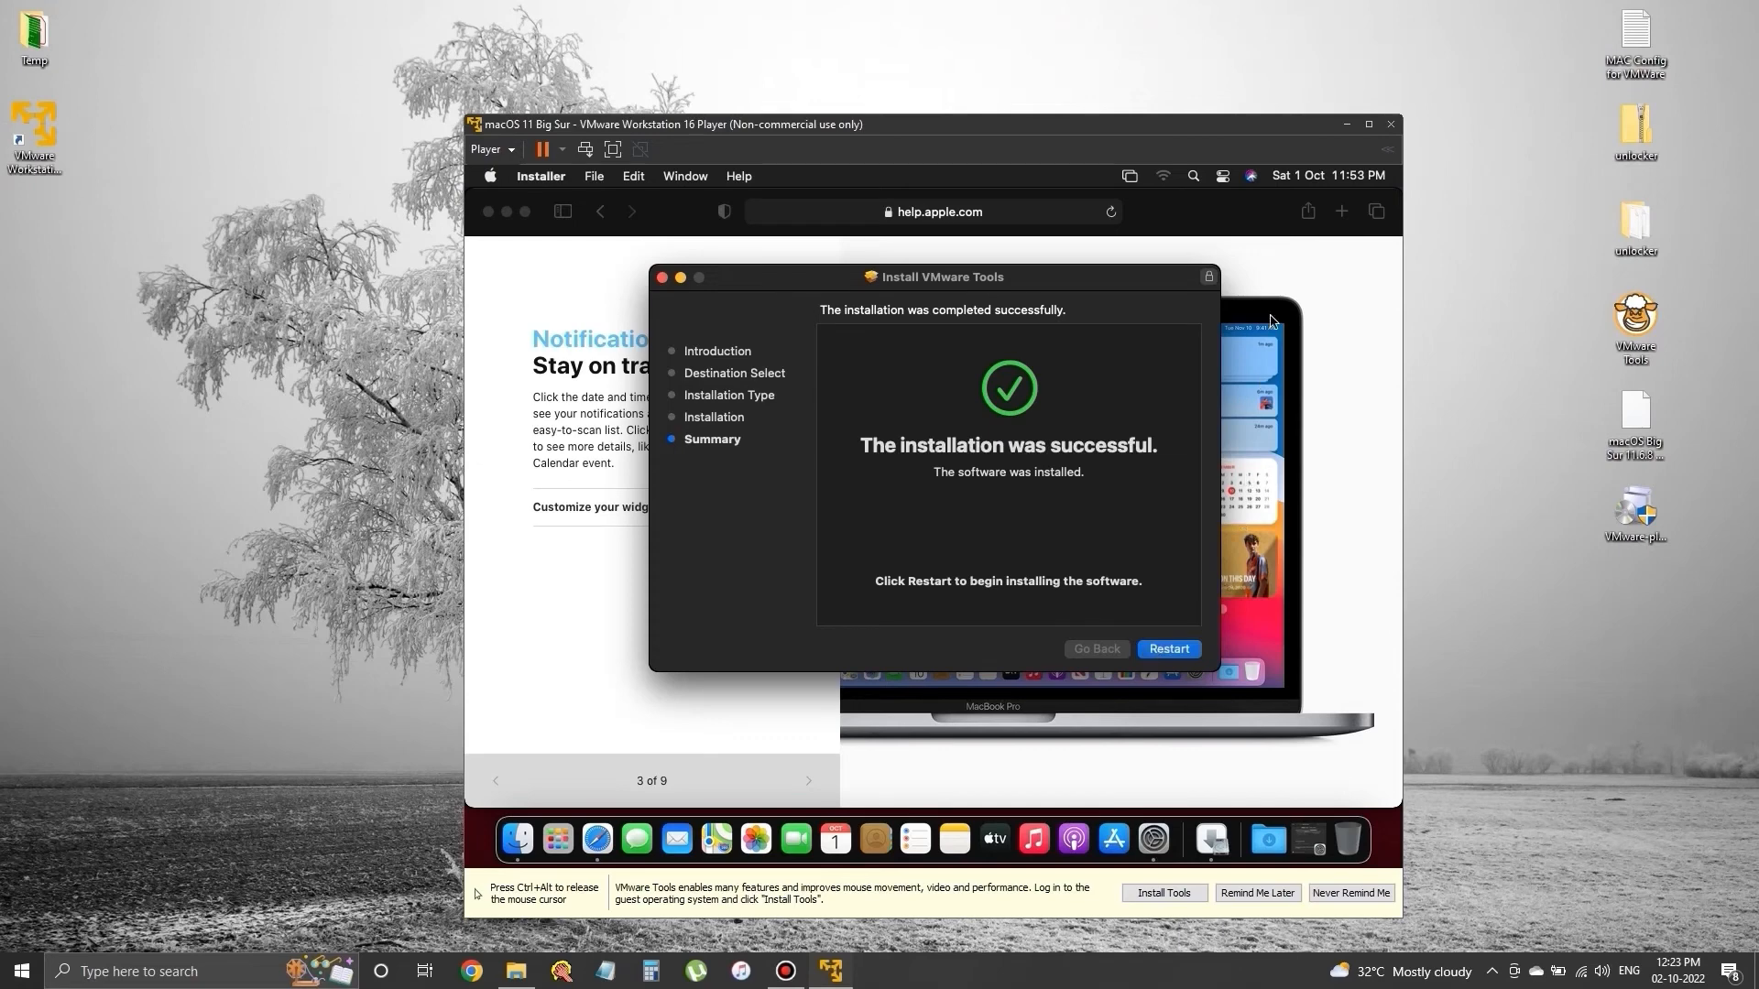
left_click(1150, 652)
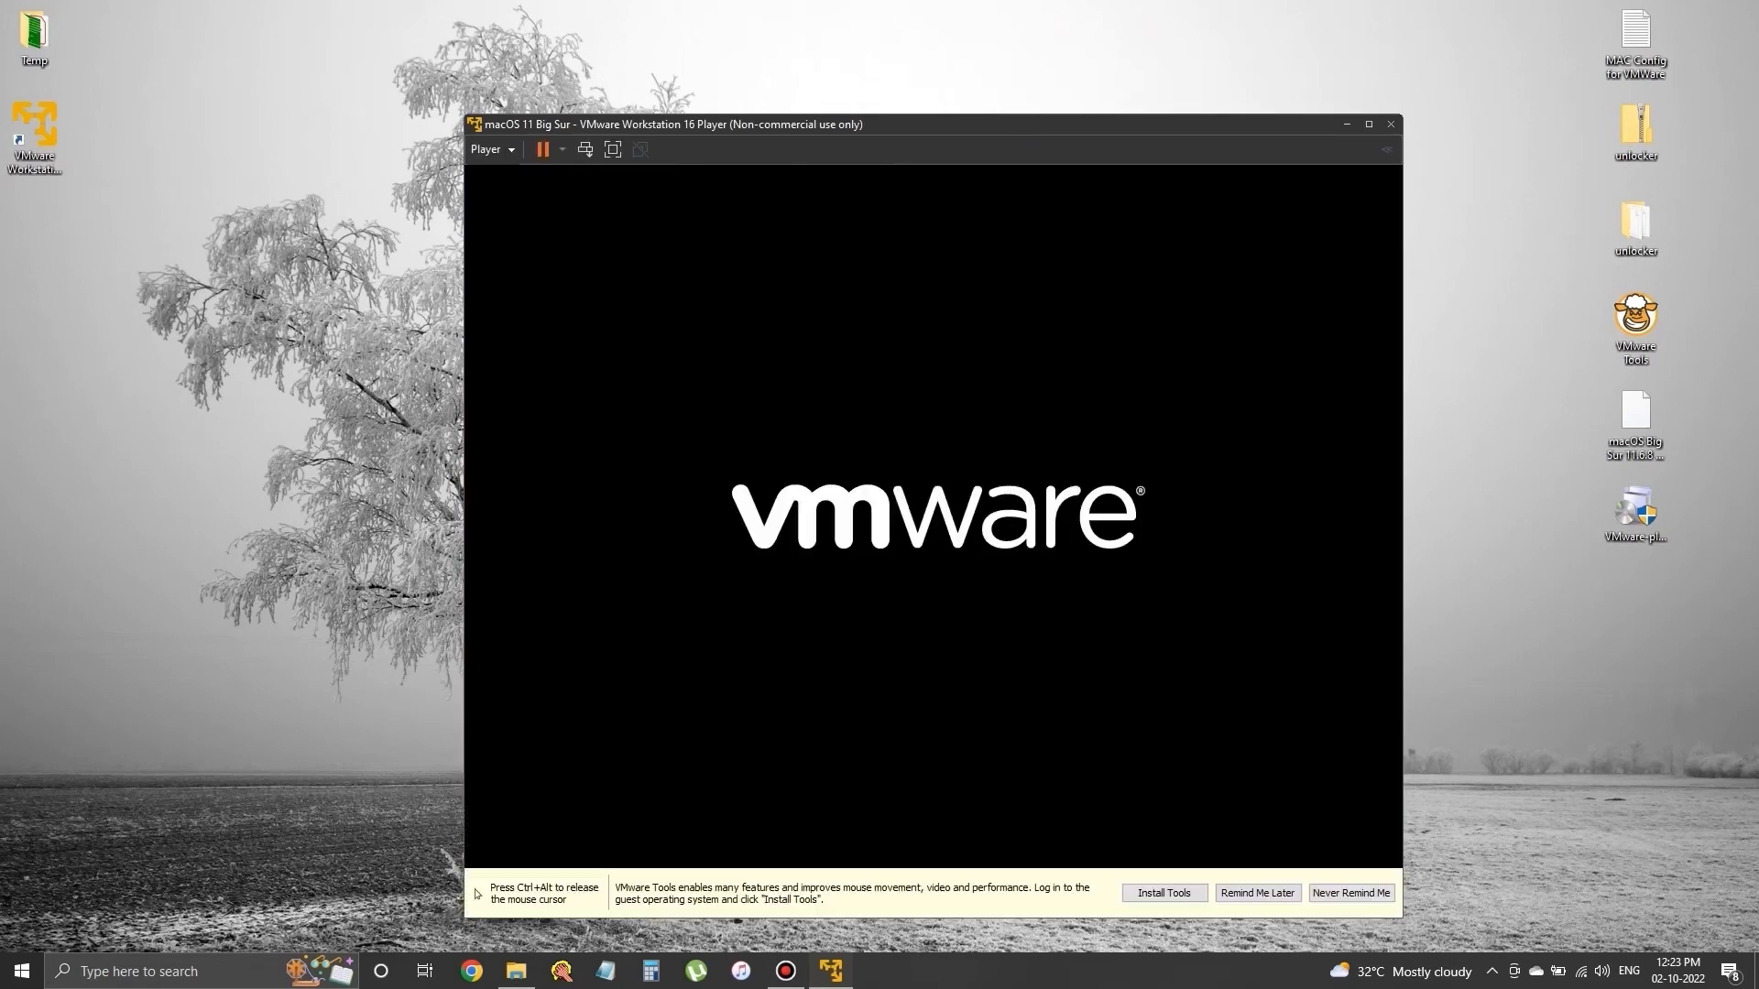
key("ctrl+alt")
left_click(1292, 893)
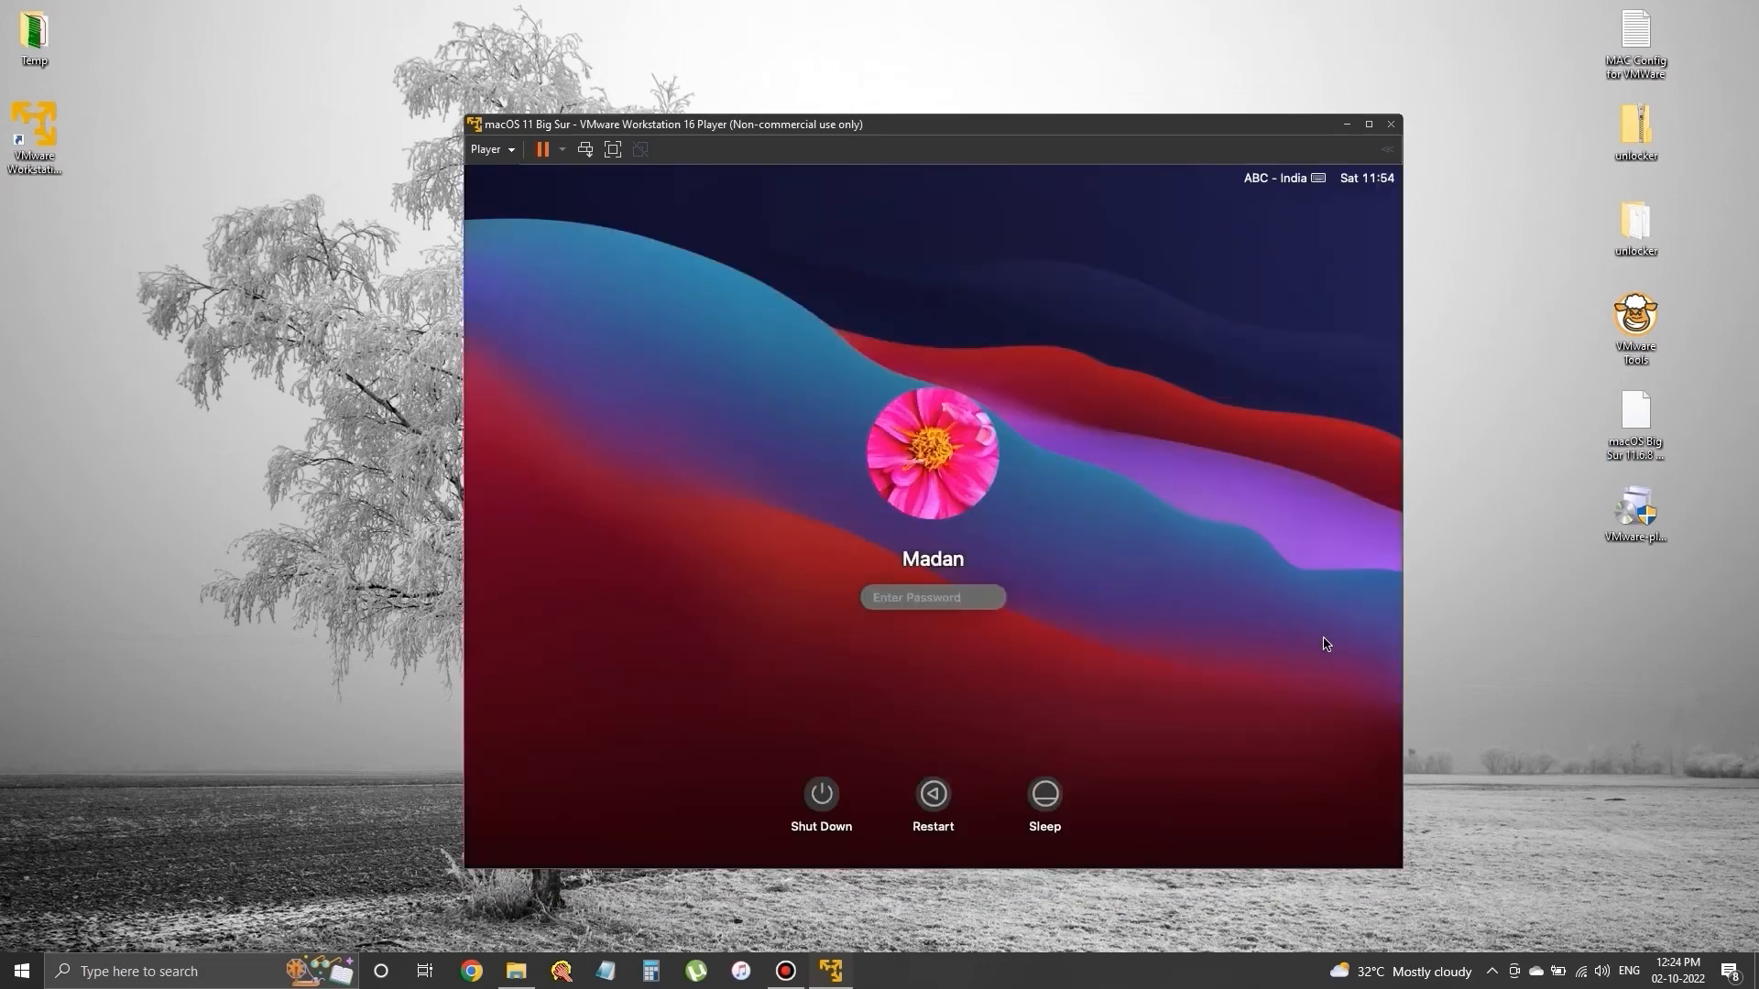
Log in to macOS with the account password and close the VMware Tools window
type("••••")
key("Return")
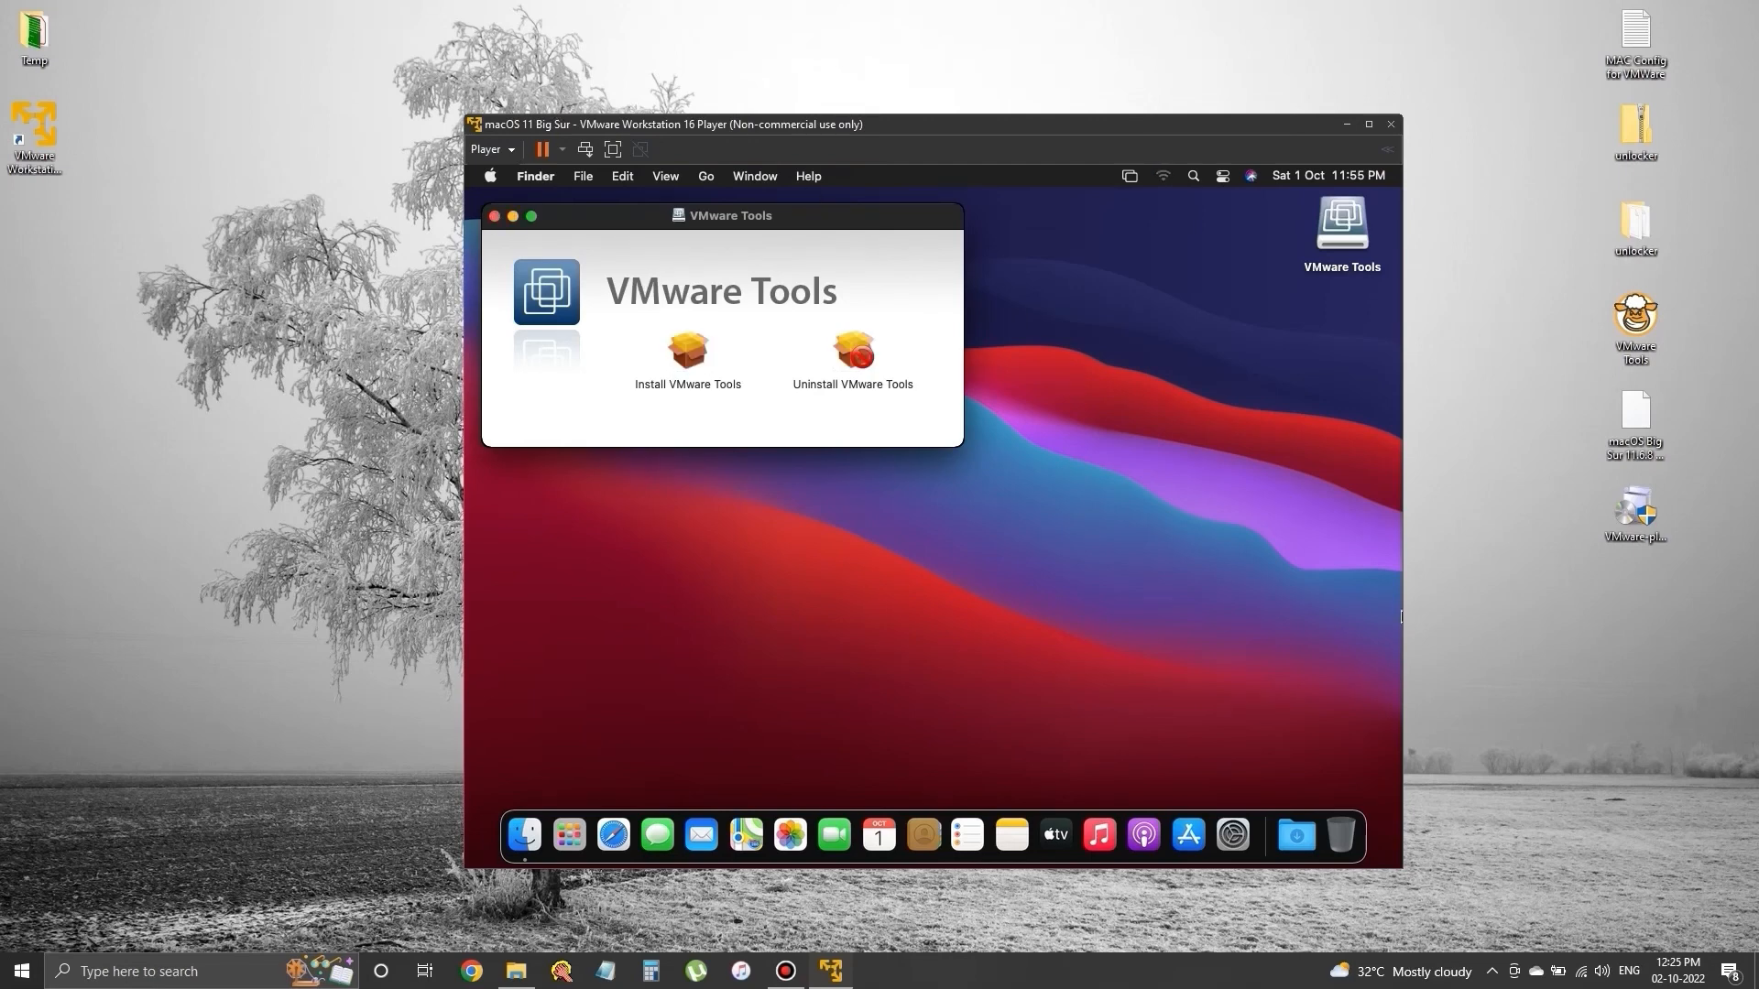
left_click(494, 218)
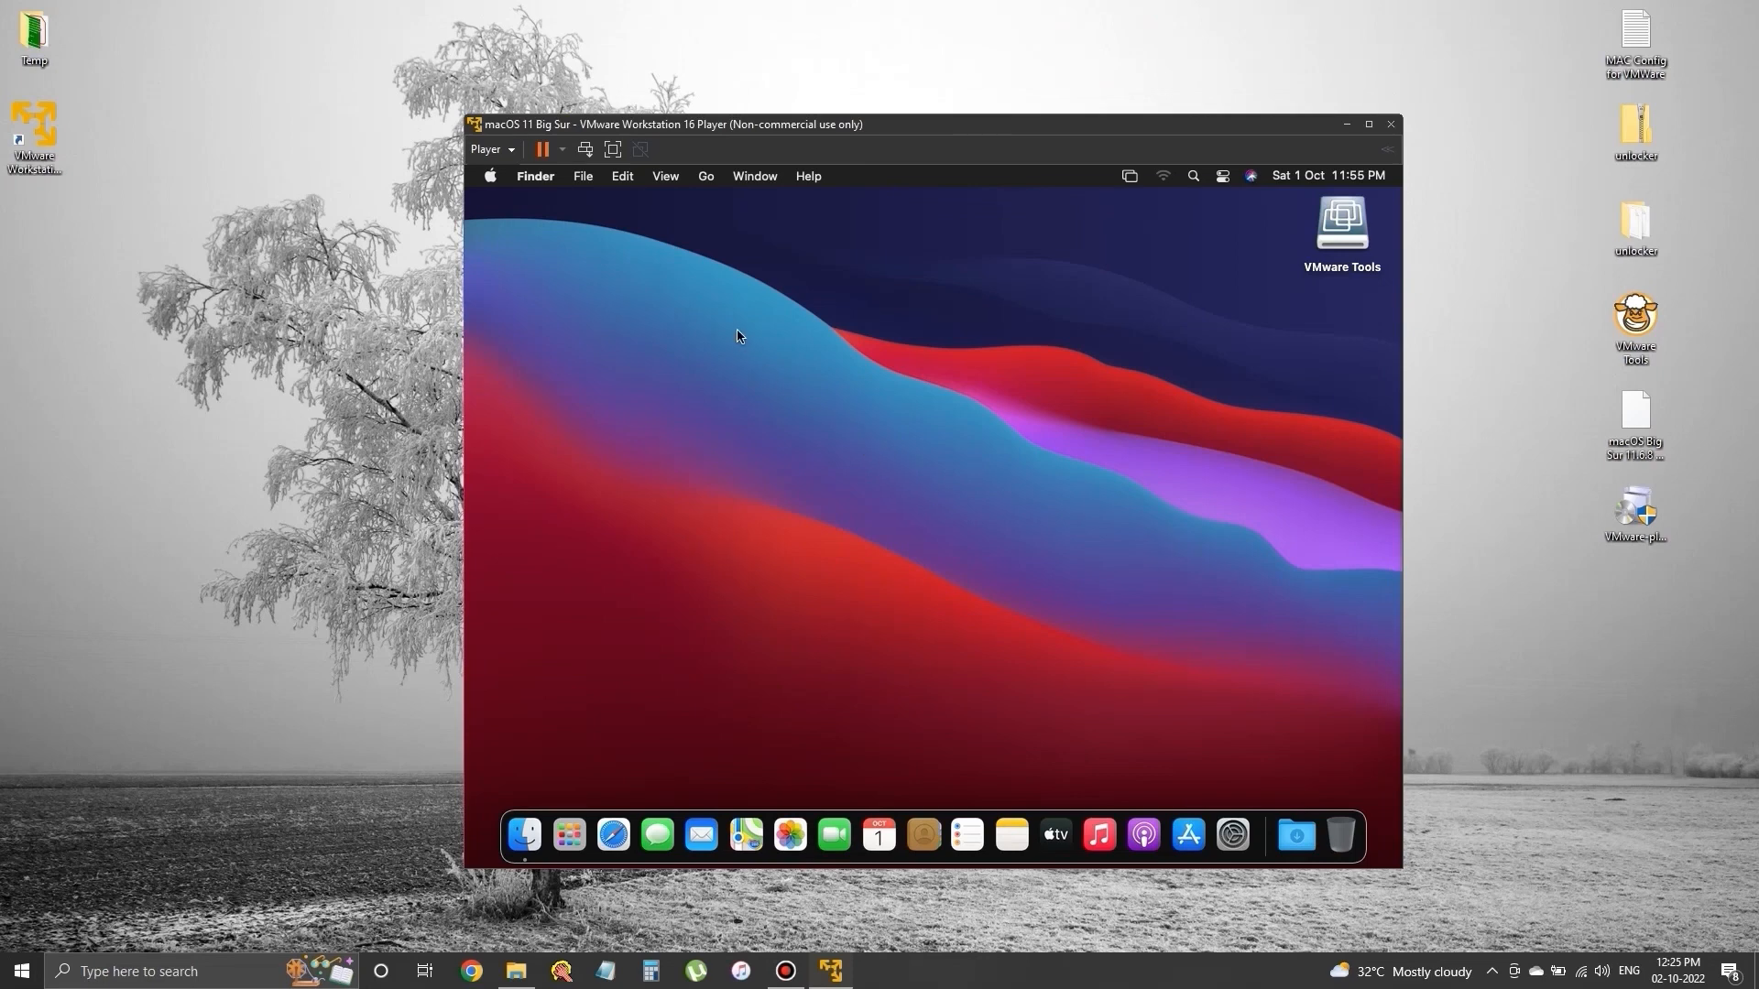
Check the macOS version and hardware overview in About This Mac, and close it
left_click(490, 176)
left_click(519, 203)
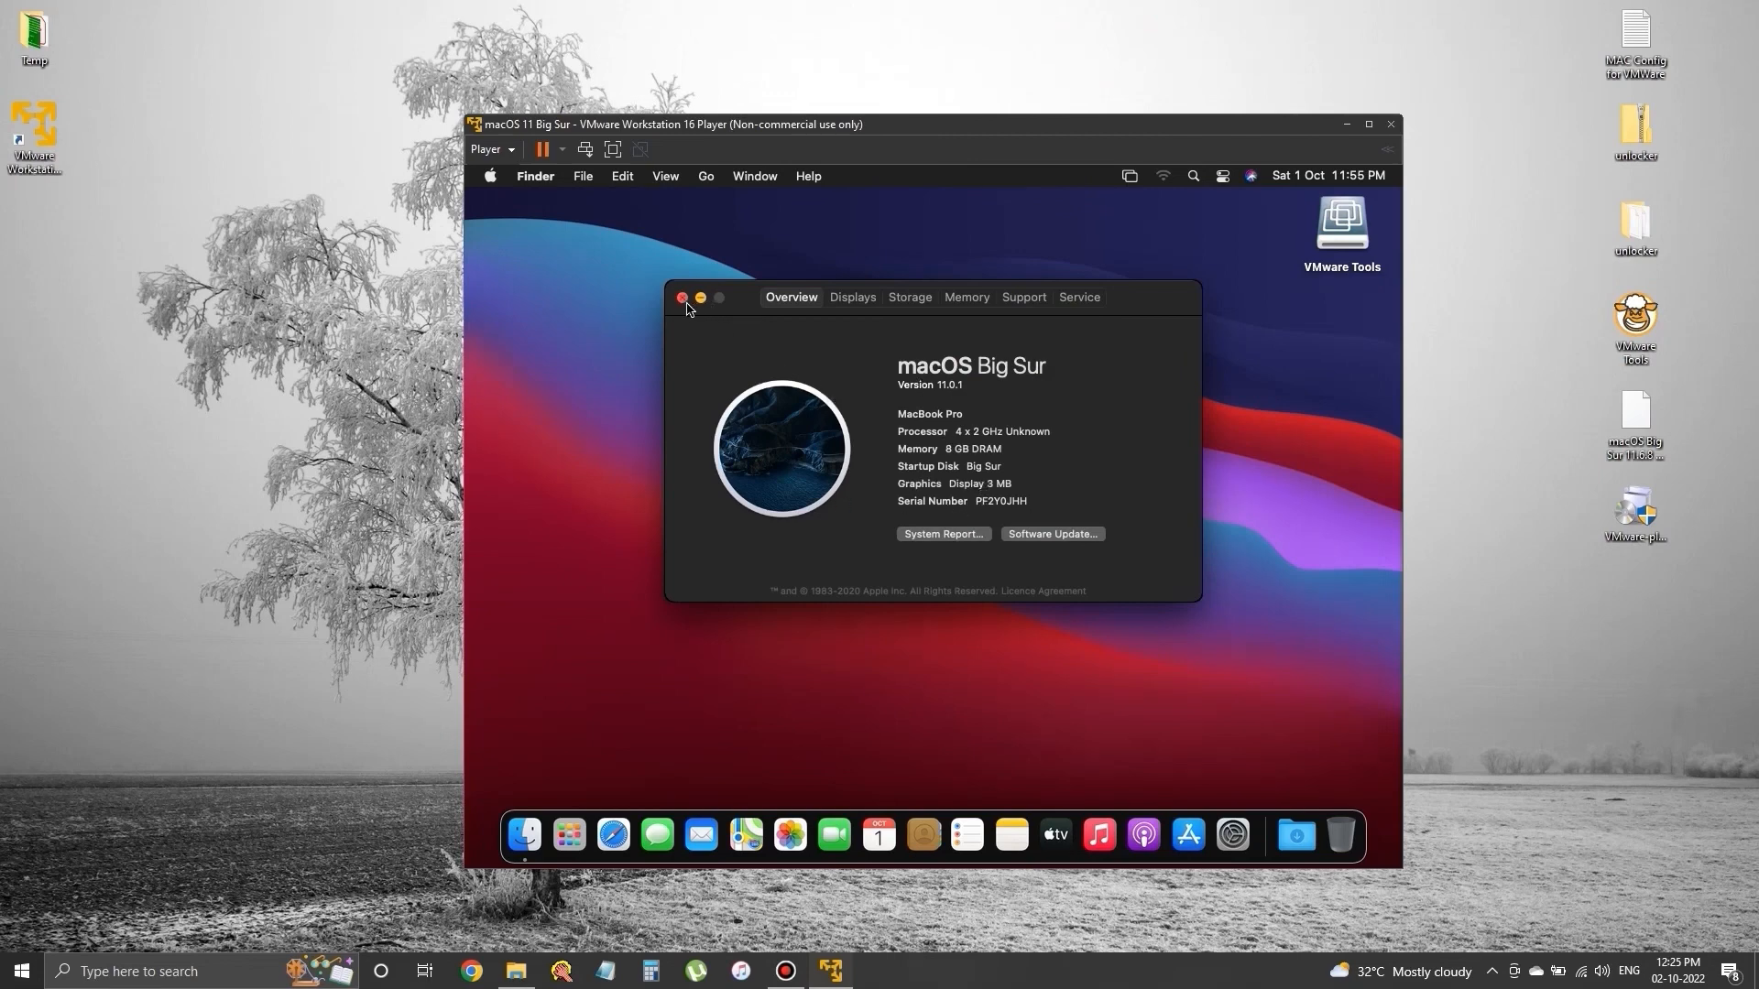
left_click(681, 299)
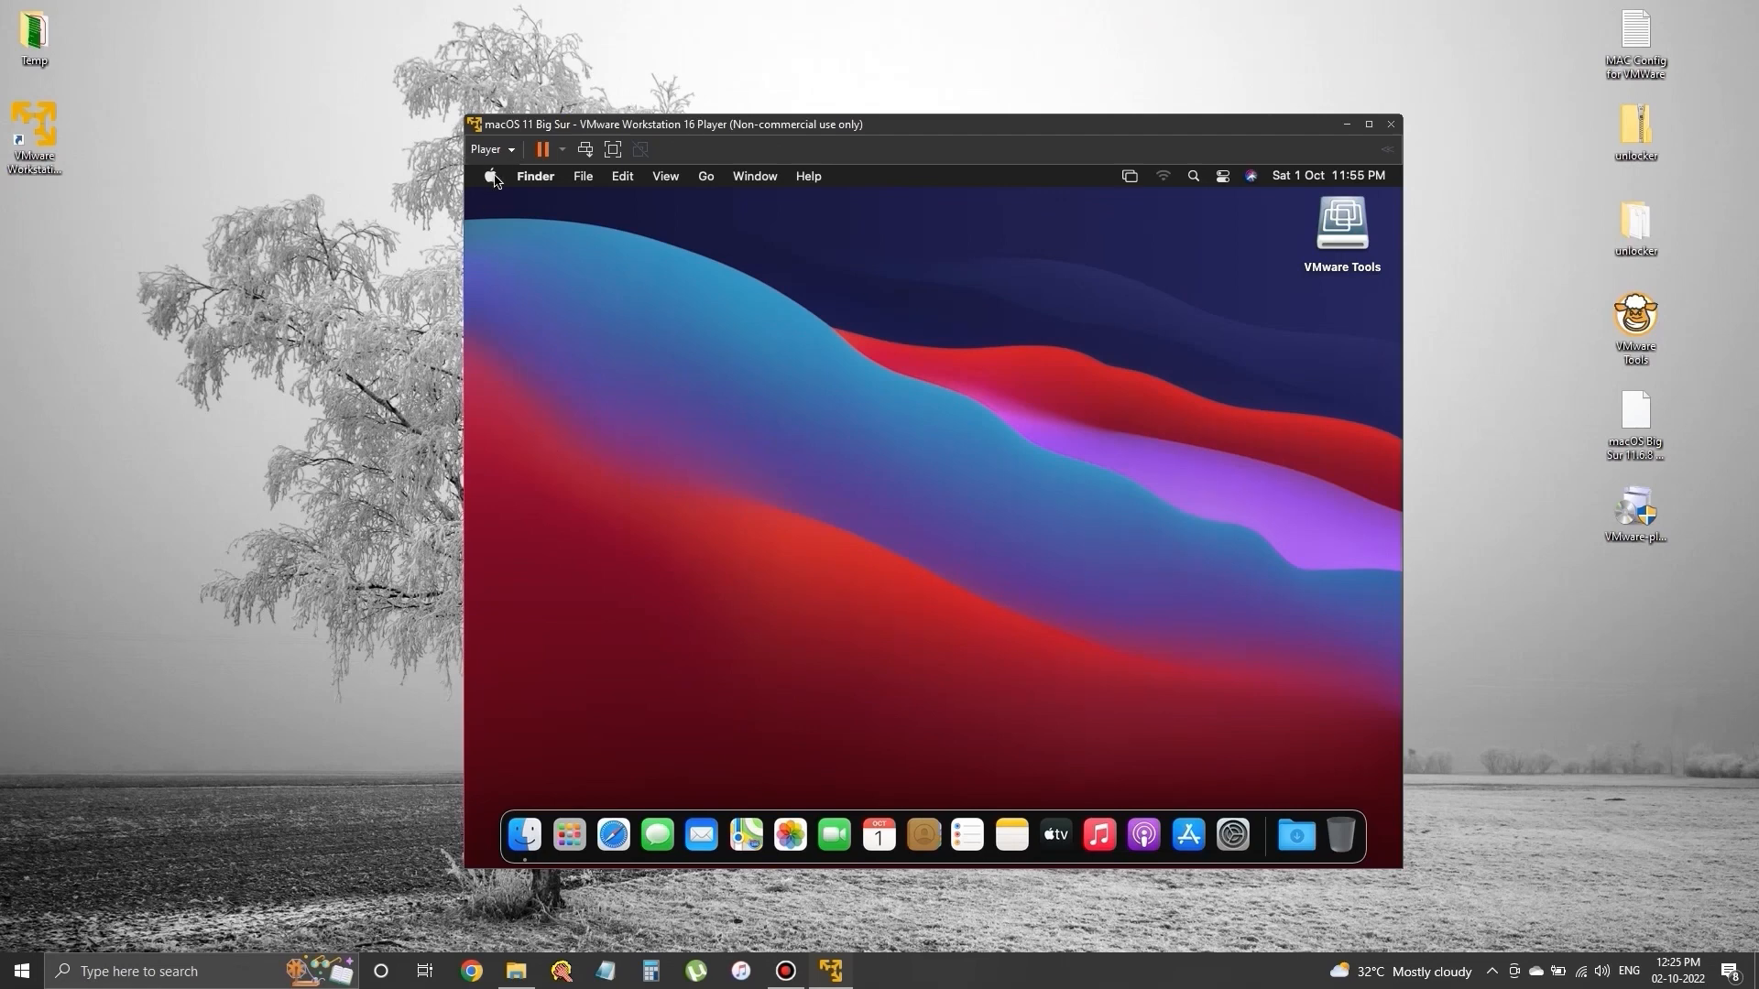
Shut down the macOS Big Sur guest and confirm the shutdown
left_click(490, 176)
left_click(514, 384)
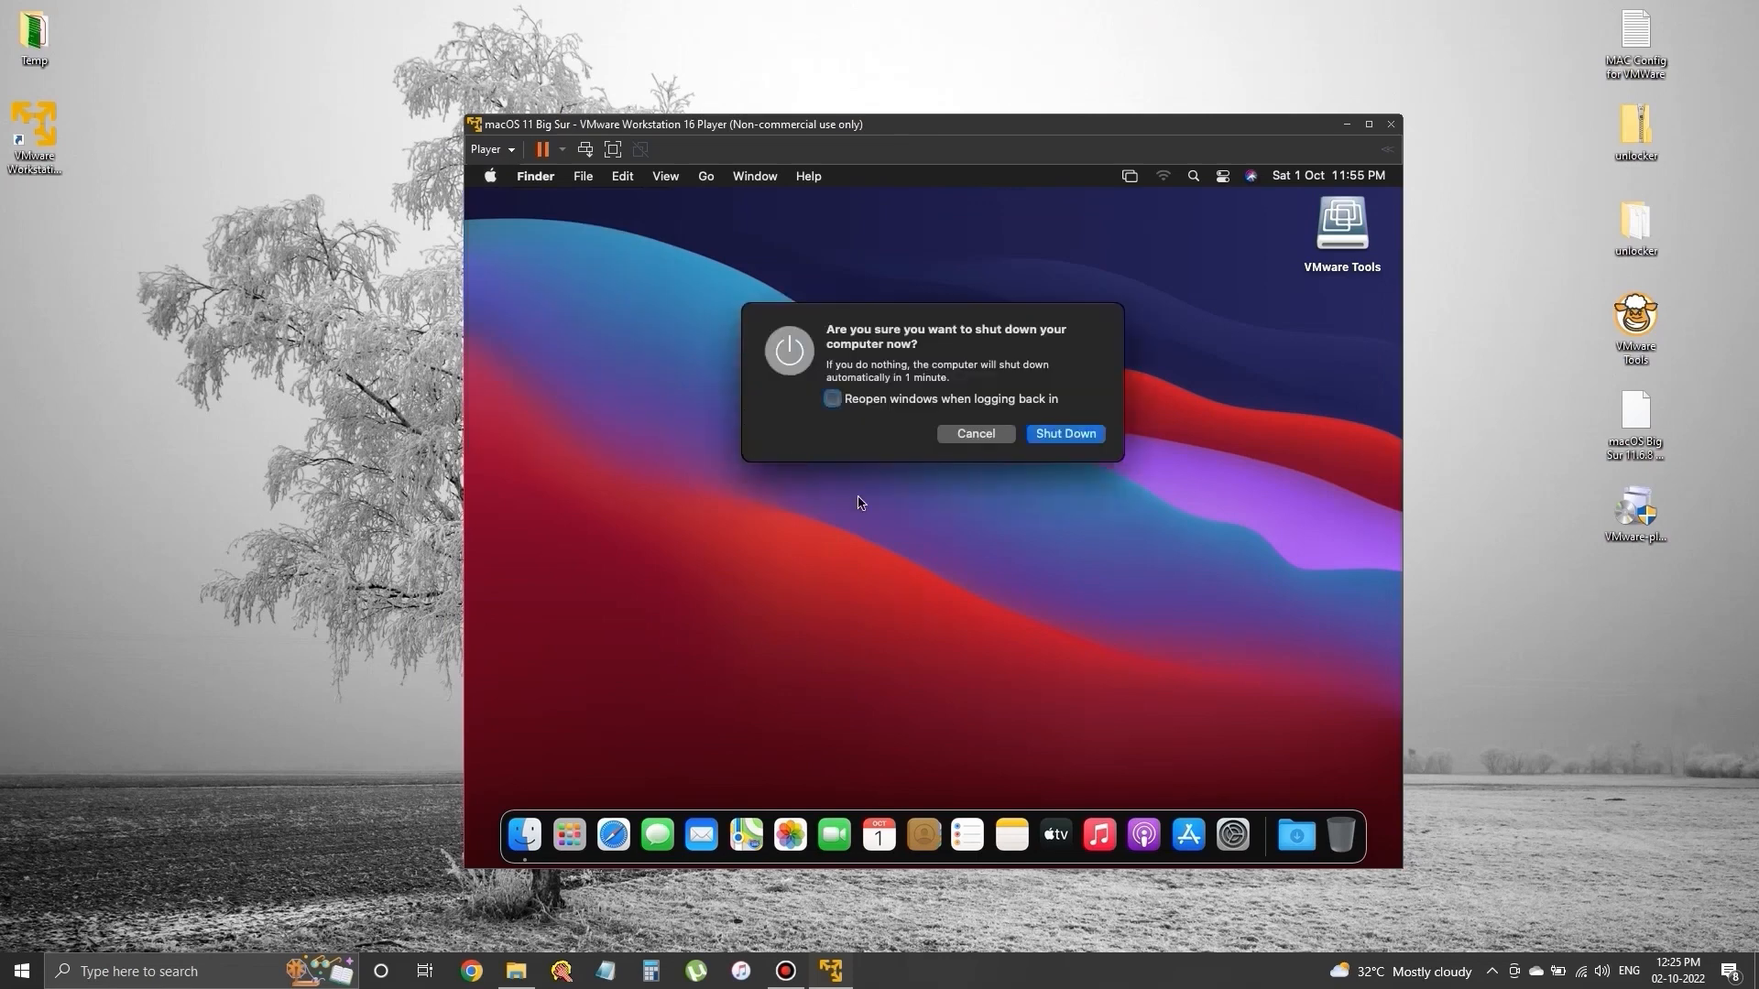
left_click(1080, 440)
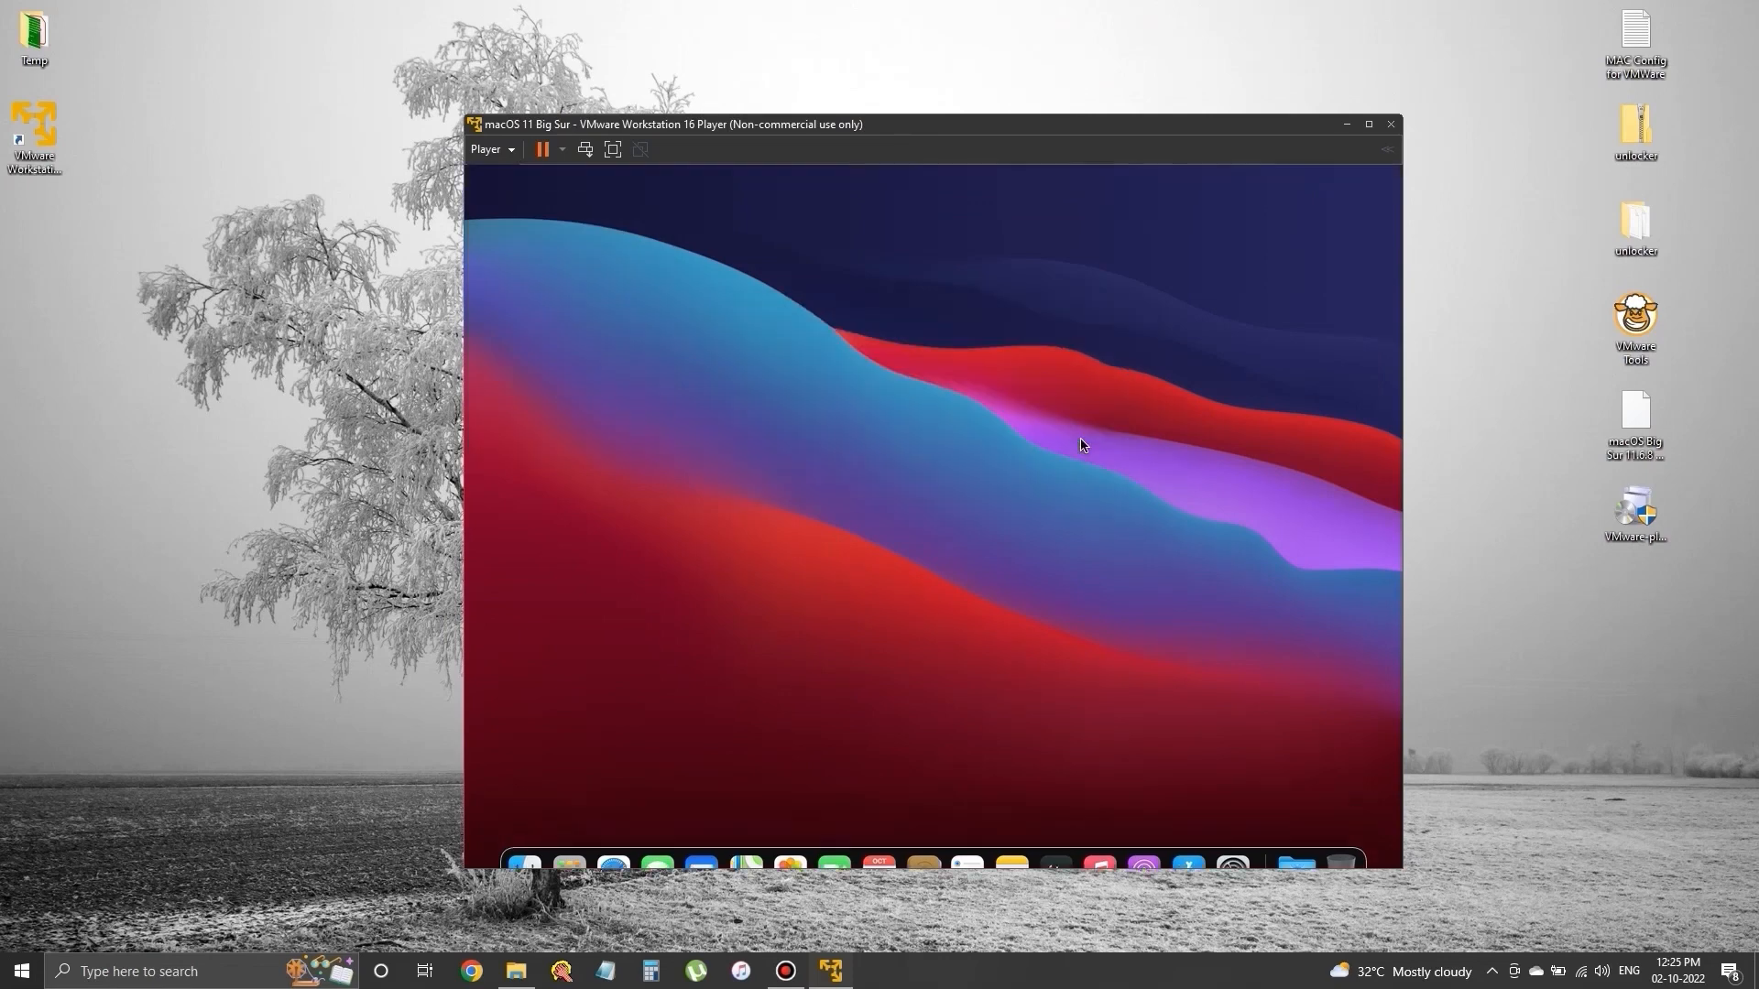